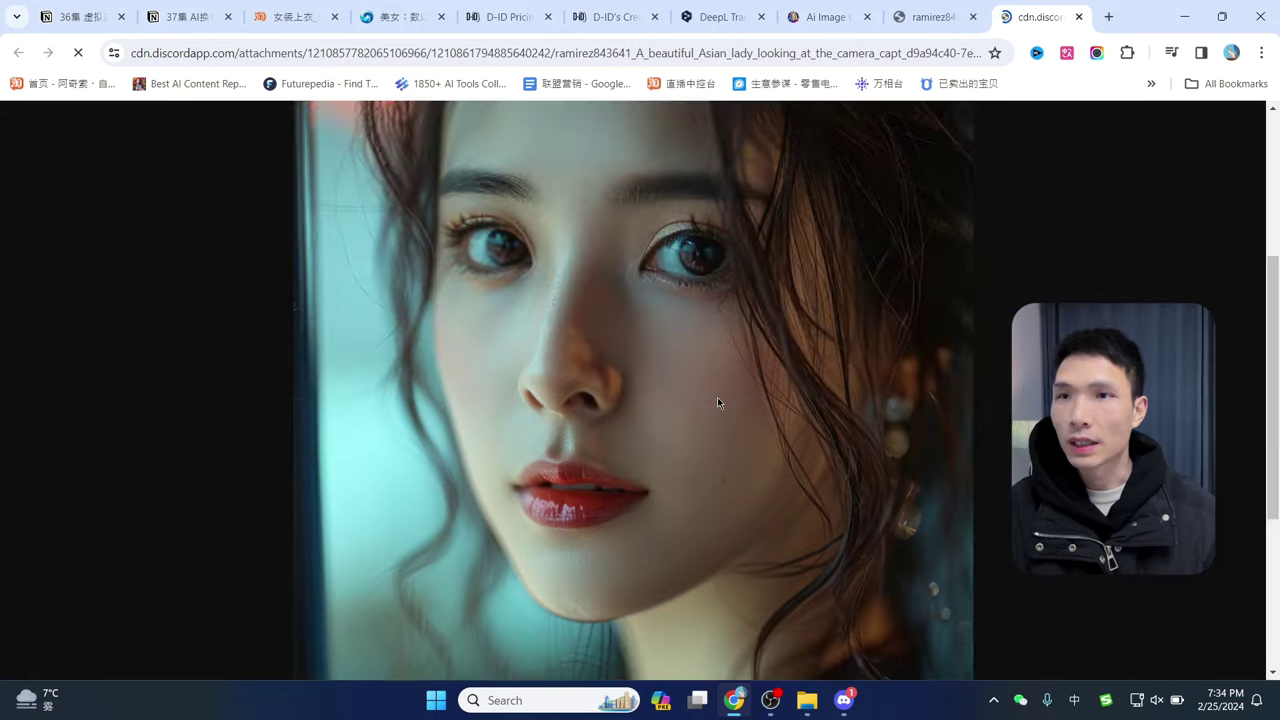
Examine the Midjourney portrait both enlarged and fitted to the page, and close its duplicate browser tab
{"action": "left_click", "coordinate": [720, 398]}
{"action": "left_click", "coordinate": [746, 435]}
{"action": "left_click", "coordinate": [747, 438]}
{"action": "scroll", "coordinate": [756, 430], "scroll_direction": "down", "scroll_amount": 2}
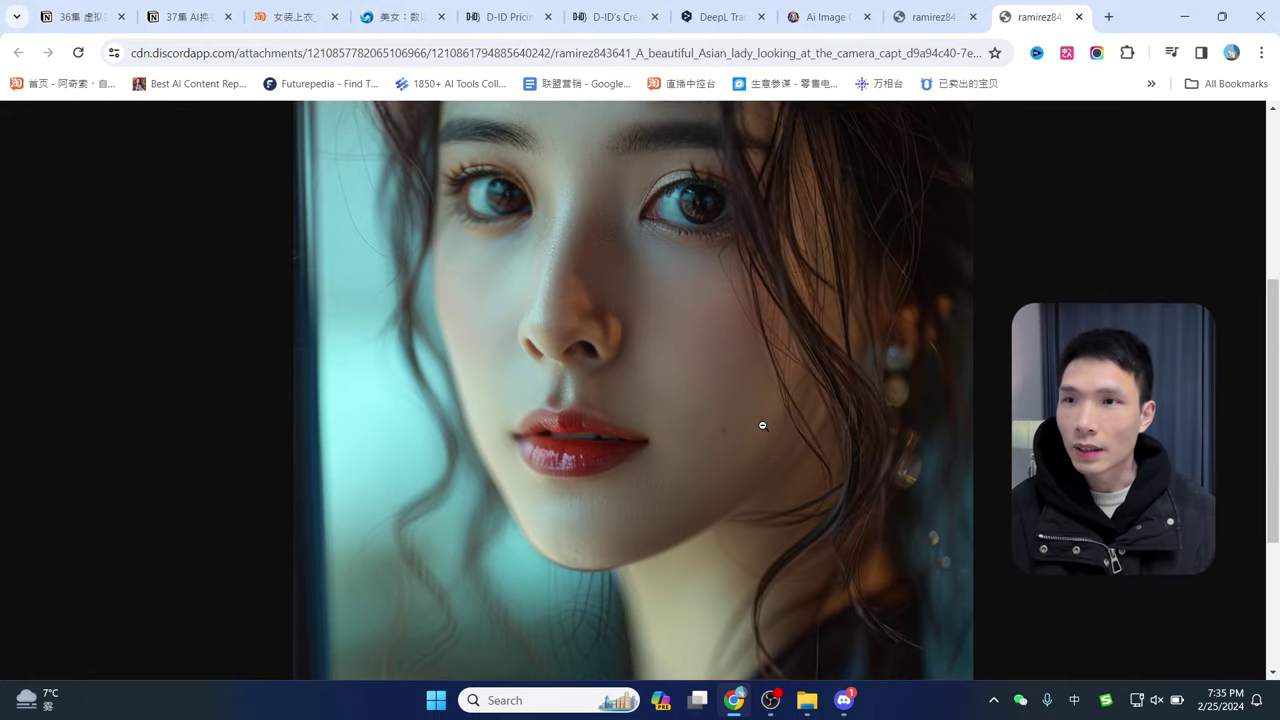
{"action": "scroll", "coordinate": [763, 425], "scroll_direction": "up", "scroll_amount": 1}
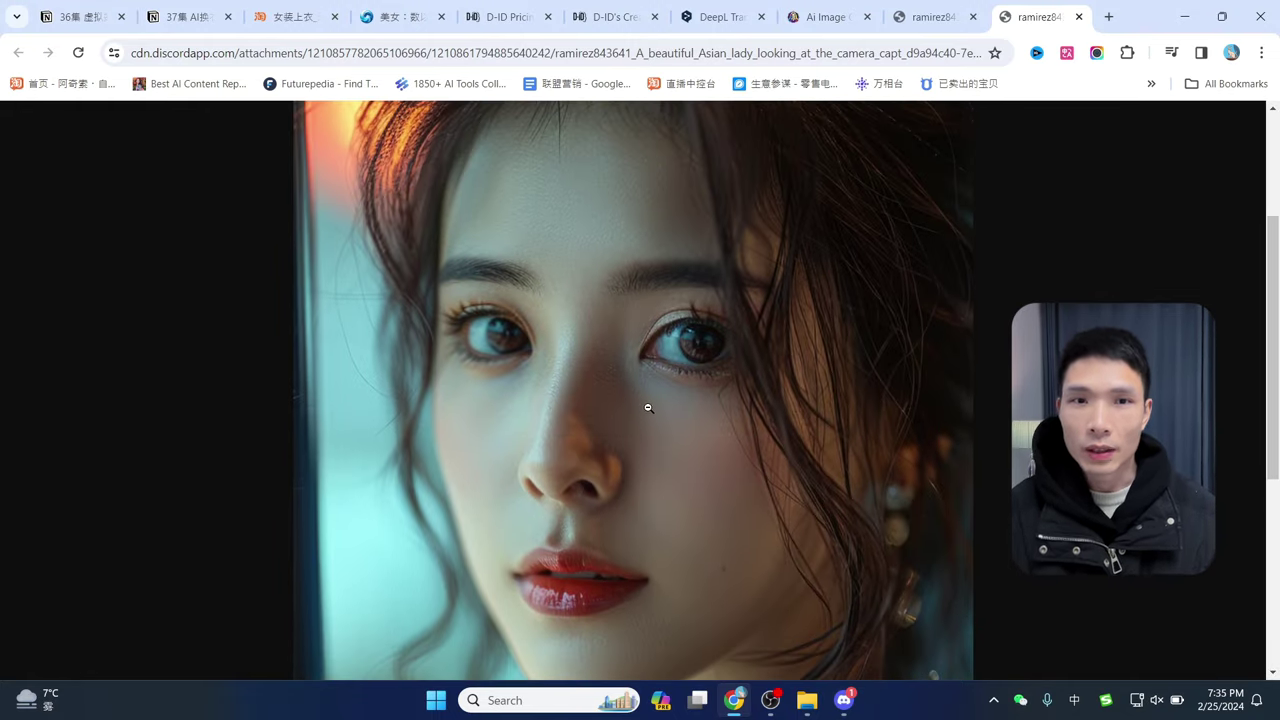
{"action": "left_click", "coordinate": [648, 408]}
{"action": "right_click", "coordinate": [637, 377]}
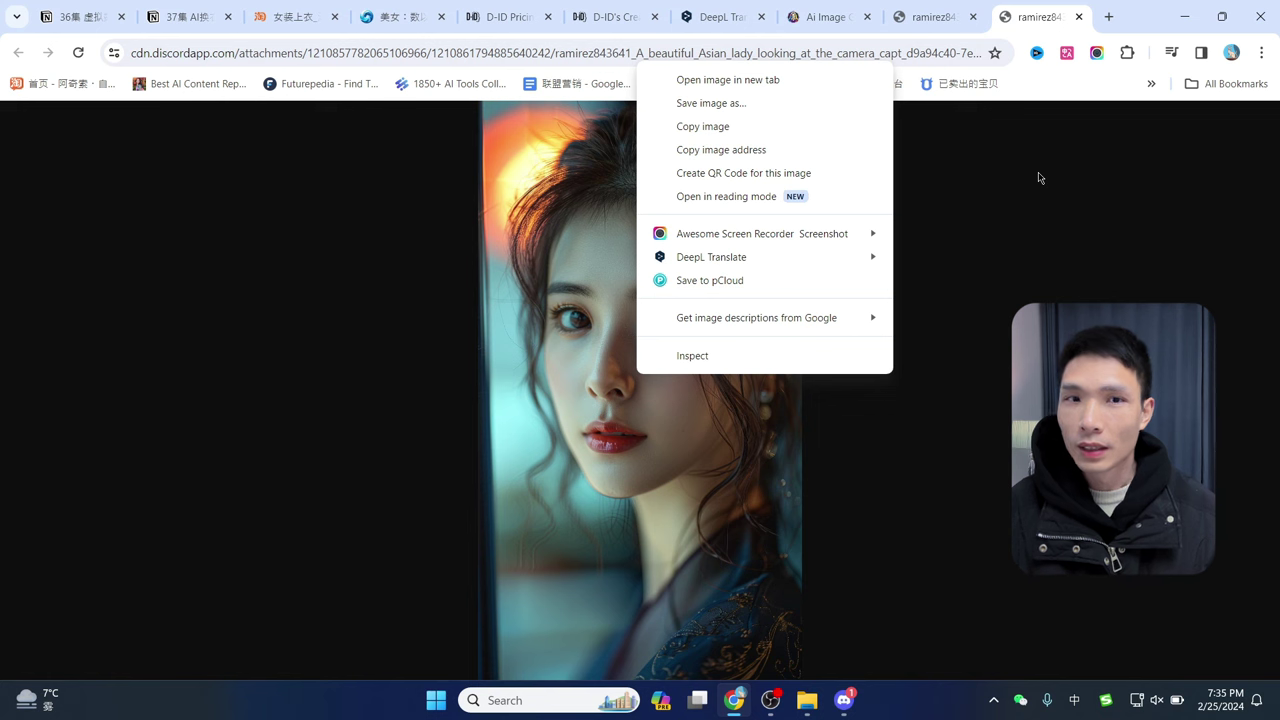
{"action": "left_click", "coordinate": [1051, 297]}
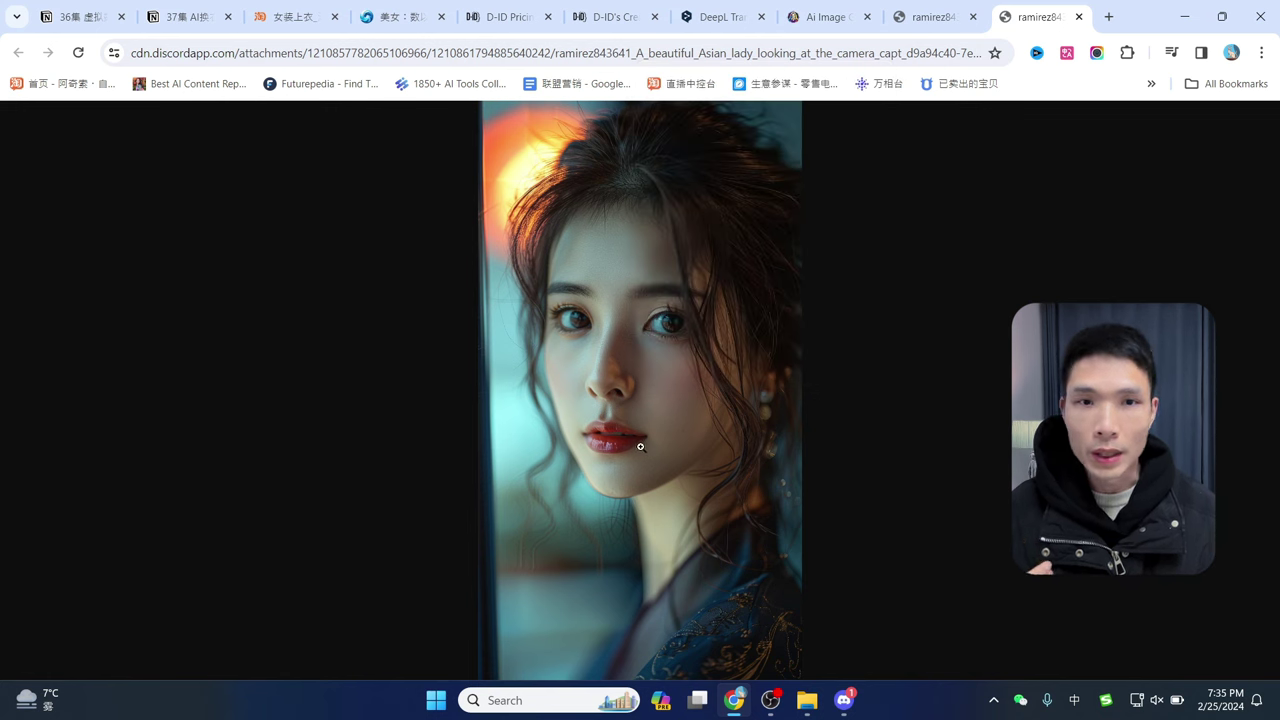
{"action": "key", "text": "ctrl+w"}
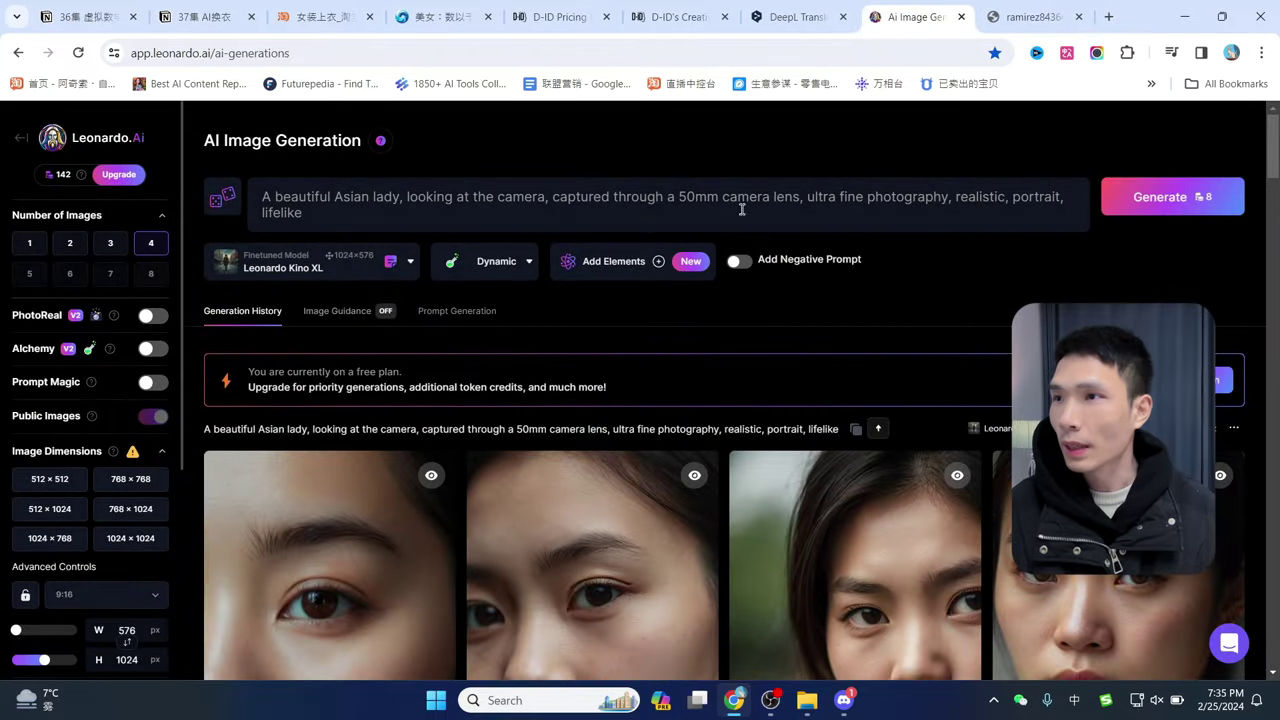
Review the newest set of four portraits in the Leonardo.Ai generation history against its prompt
{"action": "scroll", "coordinate": [742, 209], "scroll_direction": "down", "scroll_amount": 3}
{"action": "scroll", "coordinate": [884, 339], "scroll_direction": "up", "scroll_amount": 3}
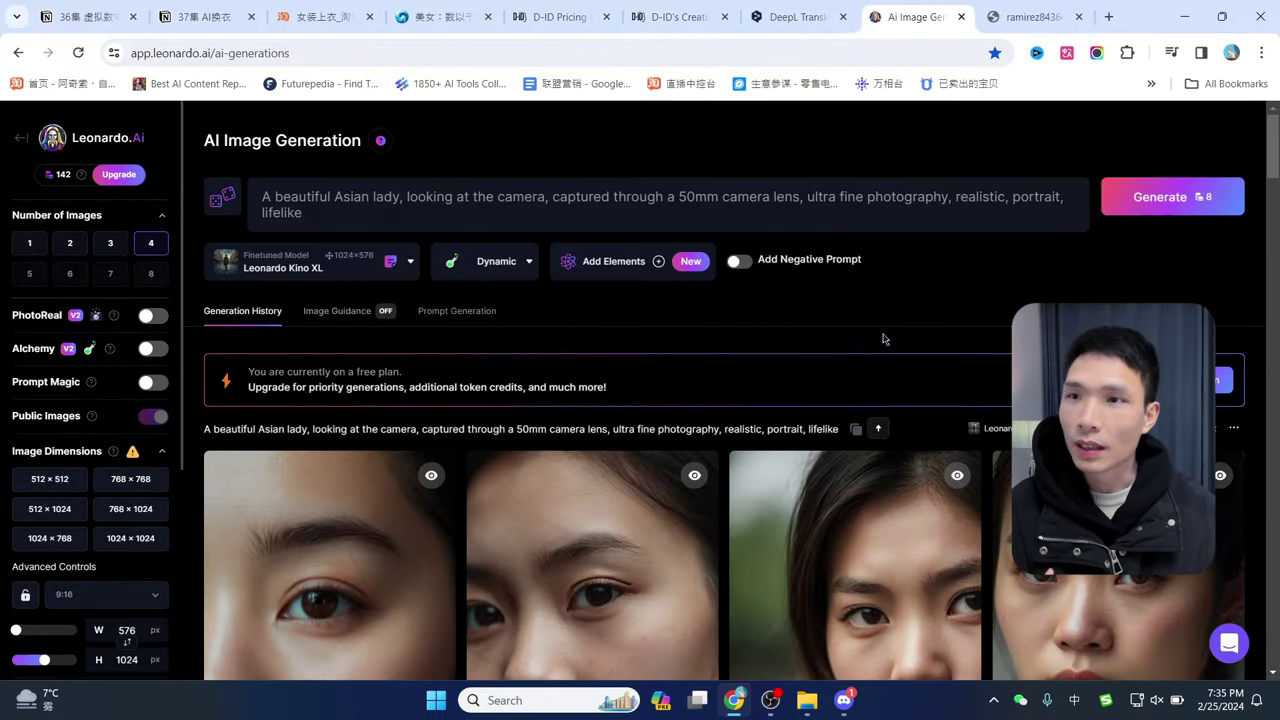
{"action": "scroll", "coordinate": [884, 339], "scroll_direction": "down", "scroll_amount": 4}
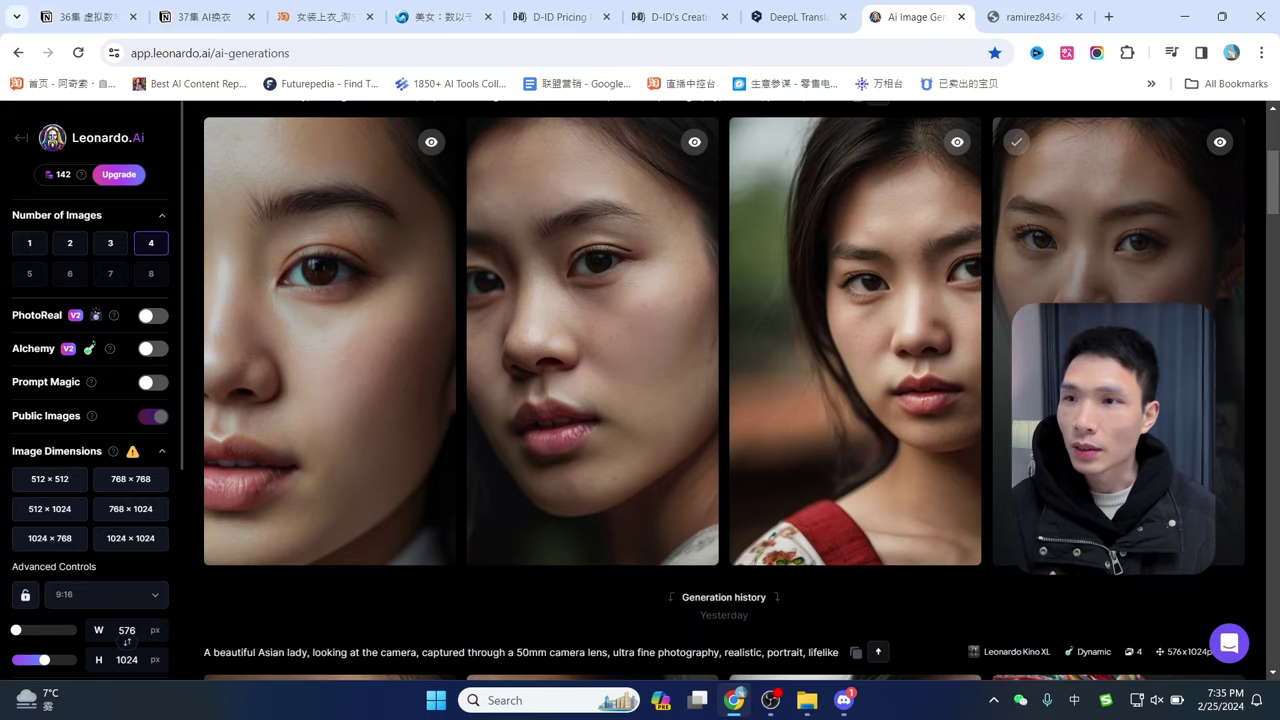
{"action": "scroll", "coordinate": [884, 339], "scroll_direction": "up", "scroll_amount": 1}
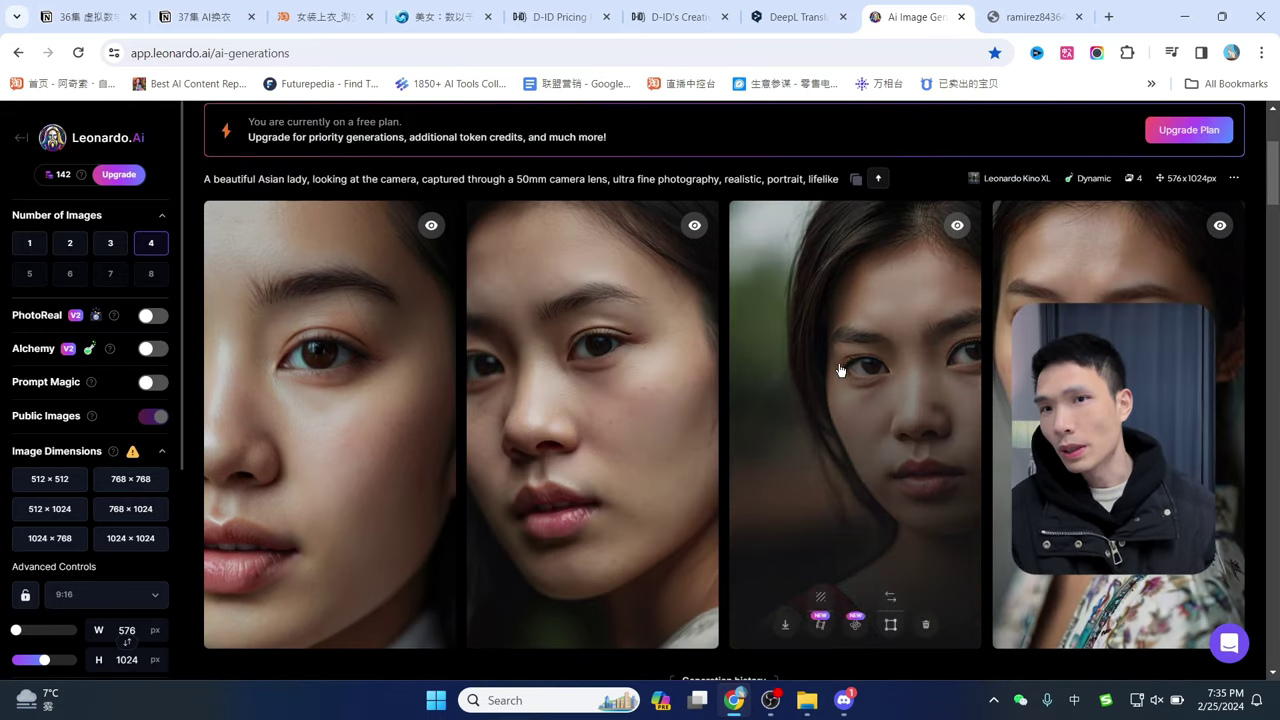
{"action": "scroll", "coordinate": [840, 373], "scroll_direction": "up", "scroll_amount": 3}
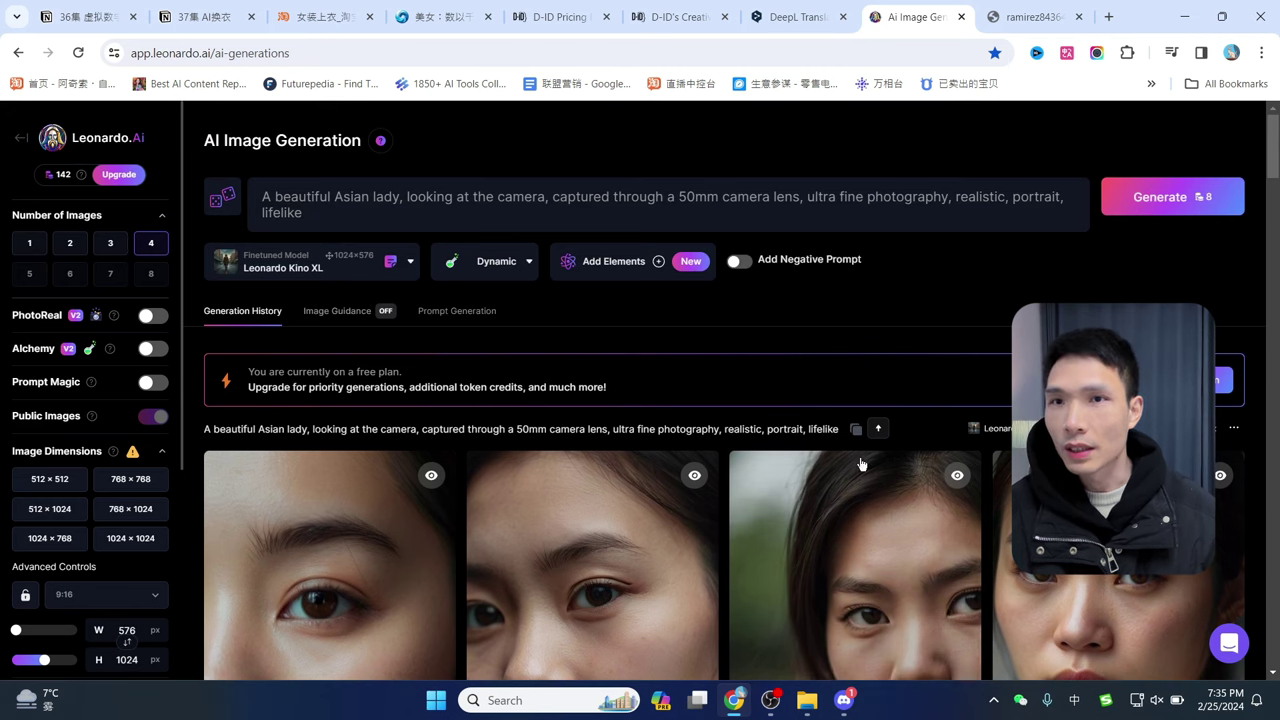
{"action": "scroll", "coordinate": [857, 457], "scroll_direction": "down", "scroll_amount": 3}
{"action": "scroll", "coordinate": [880, 450], "scroll_direction": "up", "scroll_amount": 3}
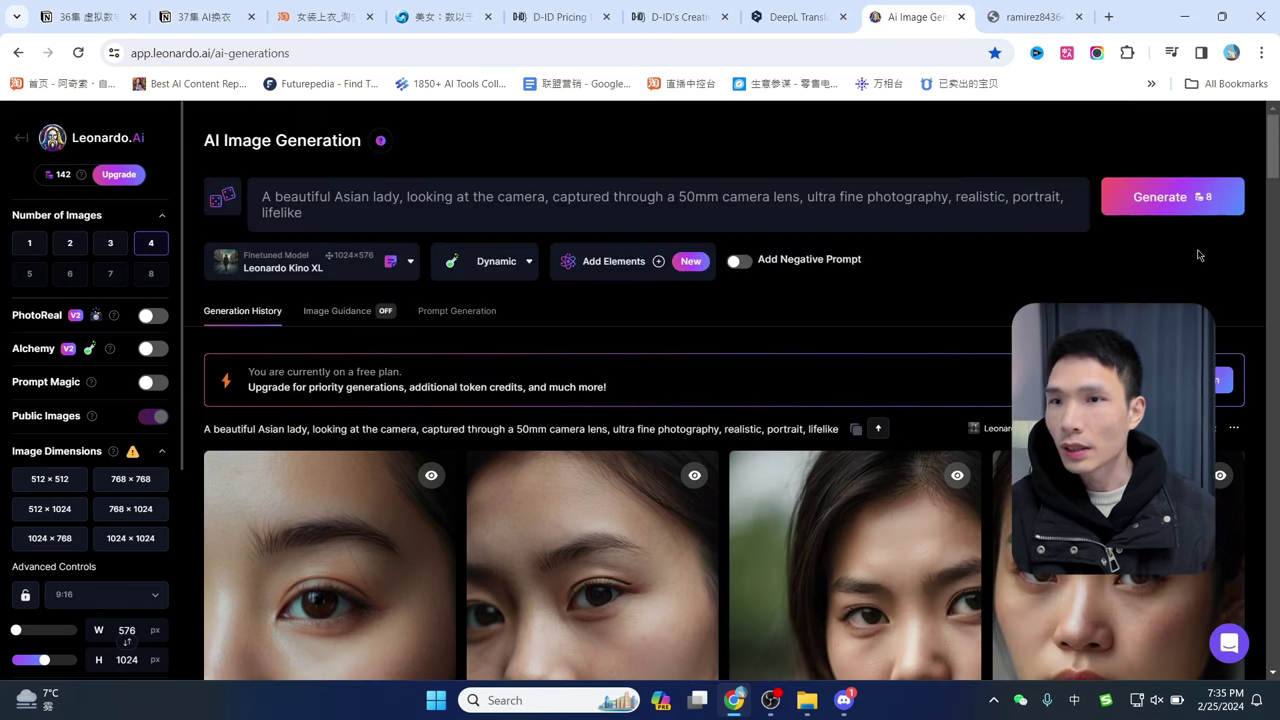
Generate another batch of four images from the existing "A beautiful Asian lady" portrait prompt
{"action": "left_click", "coordinate": [1160, 196]}
{"action": "scroll", "coordinate": [960, 420], "scroll_direction": "down", "scroll_amount": 5}
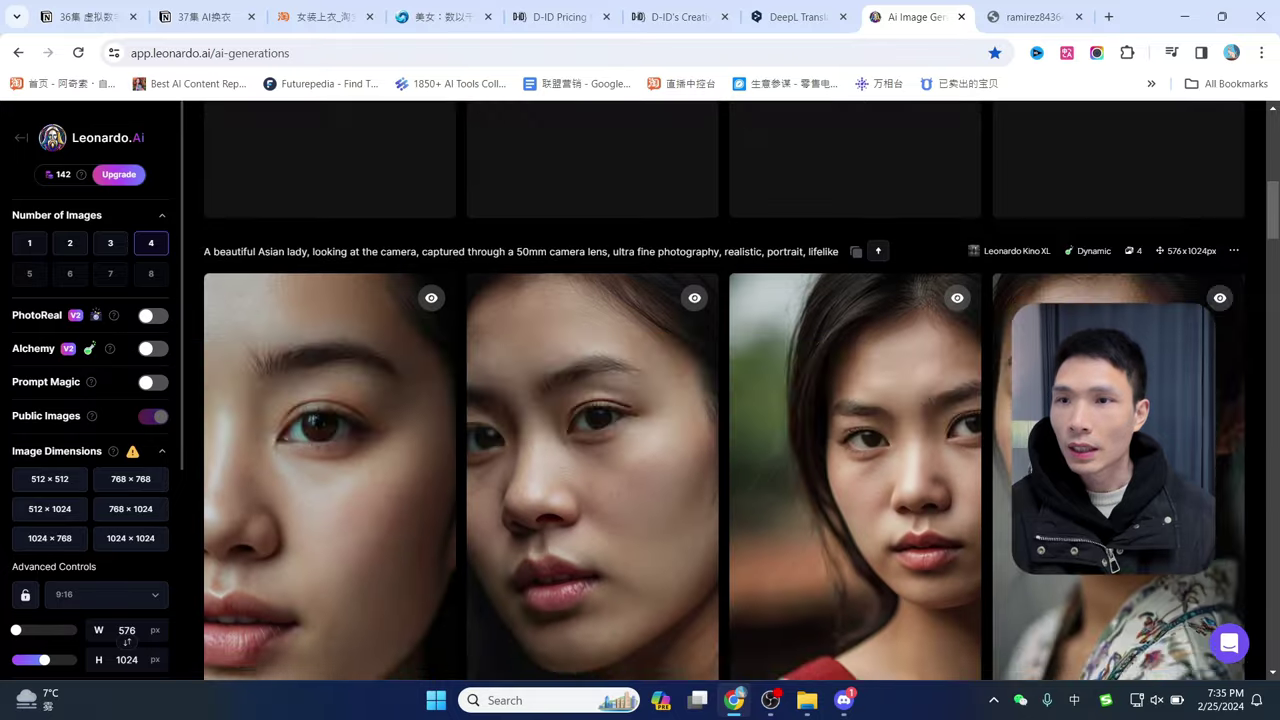
{"action": "scroll", "coordinate": [797, 451], "scroll_direction": "down", "scroll_amount": 3}
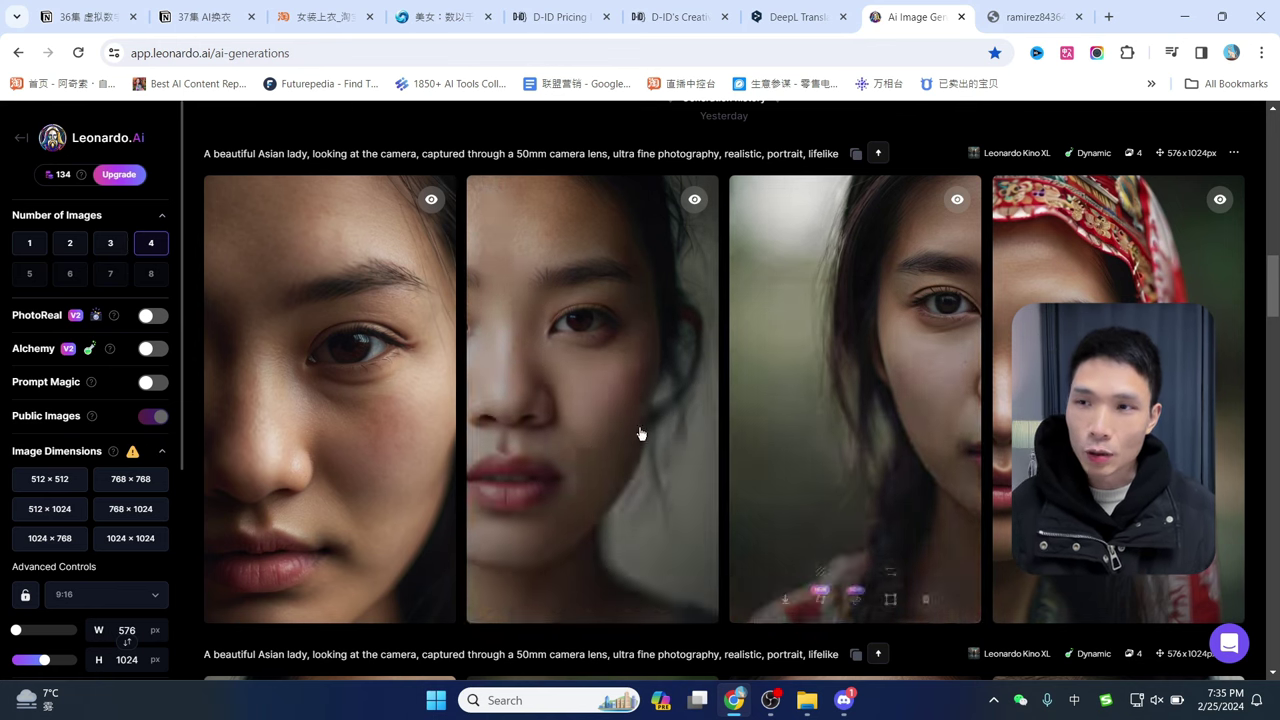
View enlarged previews of the third and first portraits in yesterday's newest set and compare the neighbouring results
{"action": "left_click", "coordinate": [858, 402]}
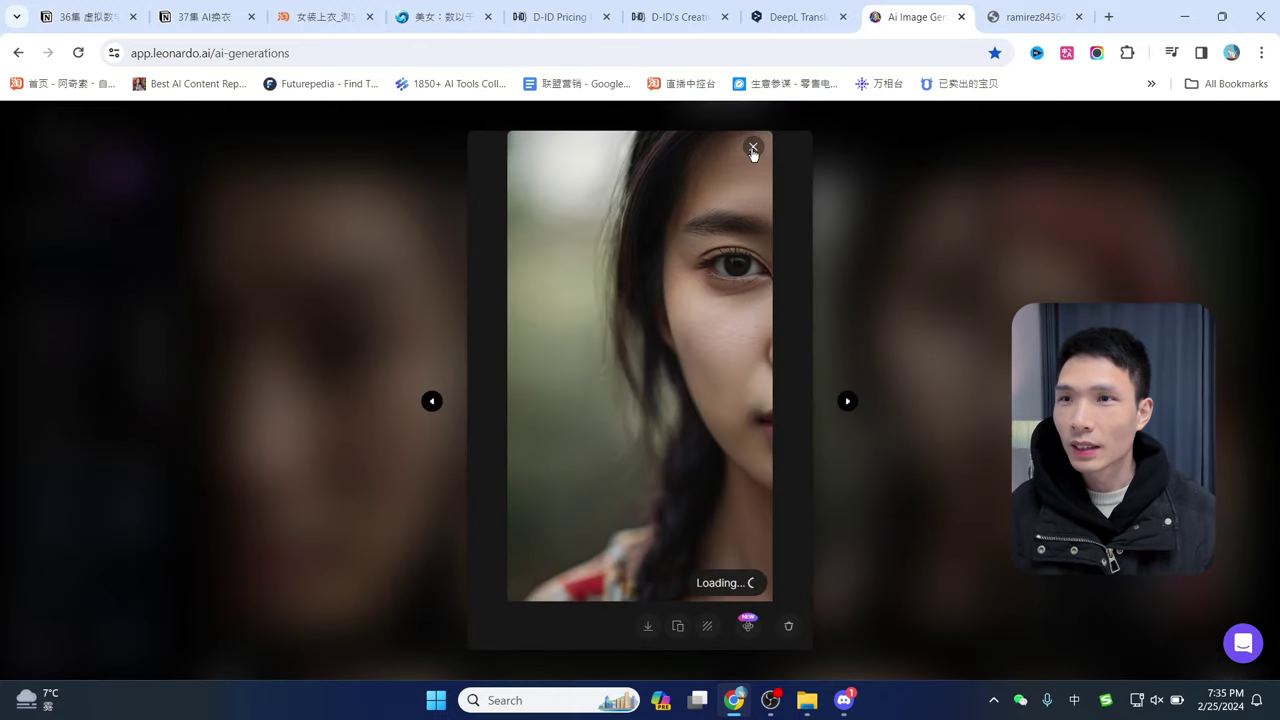
{"action": "key", "text": "Escape"}
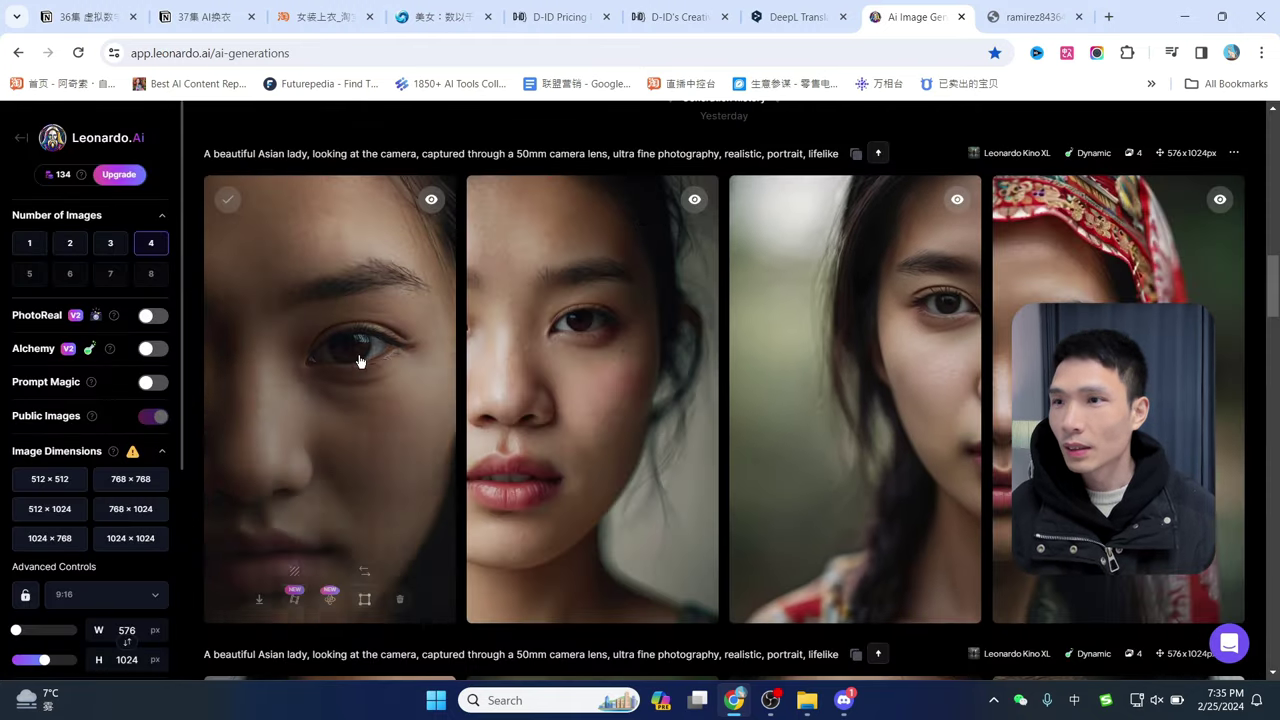
{"action": "left_click", "coordinate": [363, 360]}
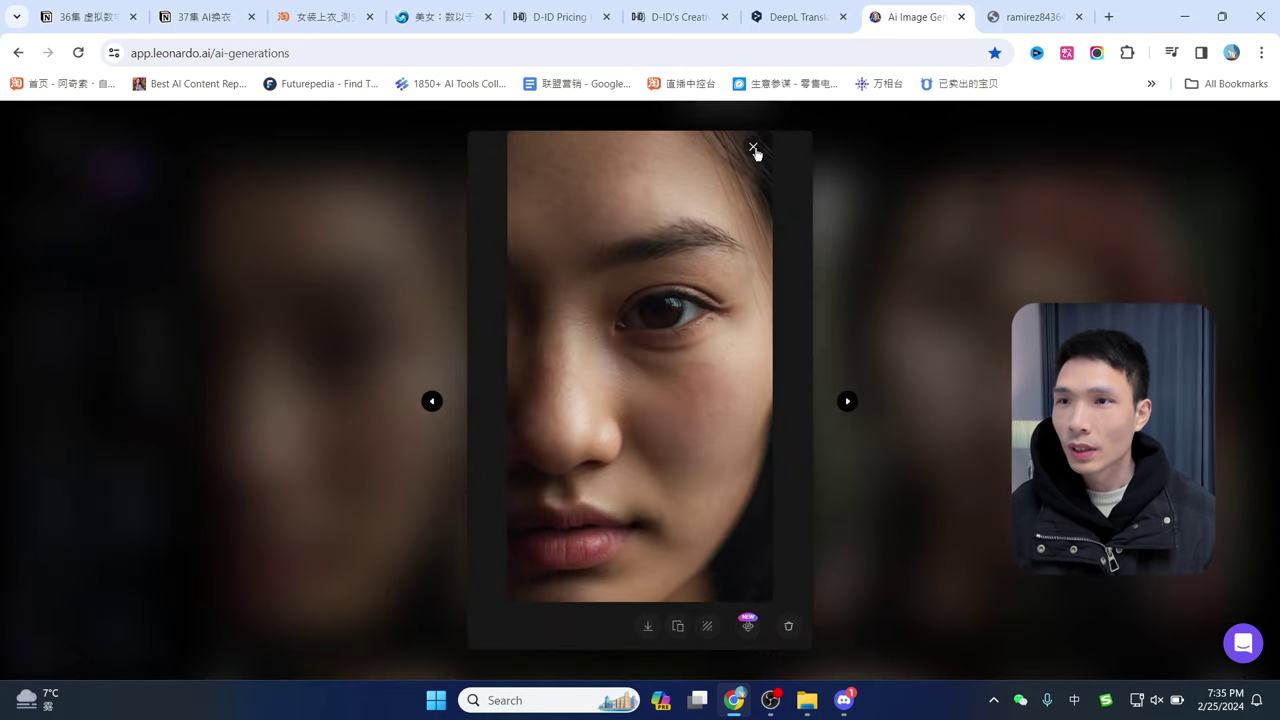
{"action": "left_click", "coordinate": [754, 149]}
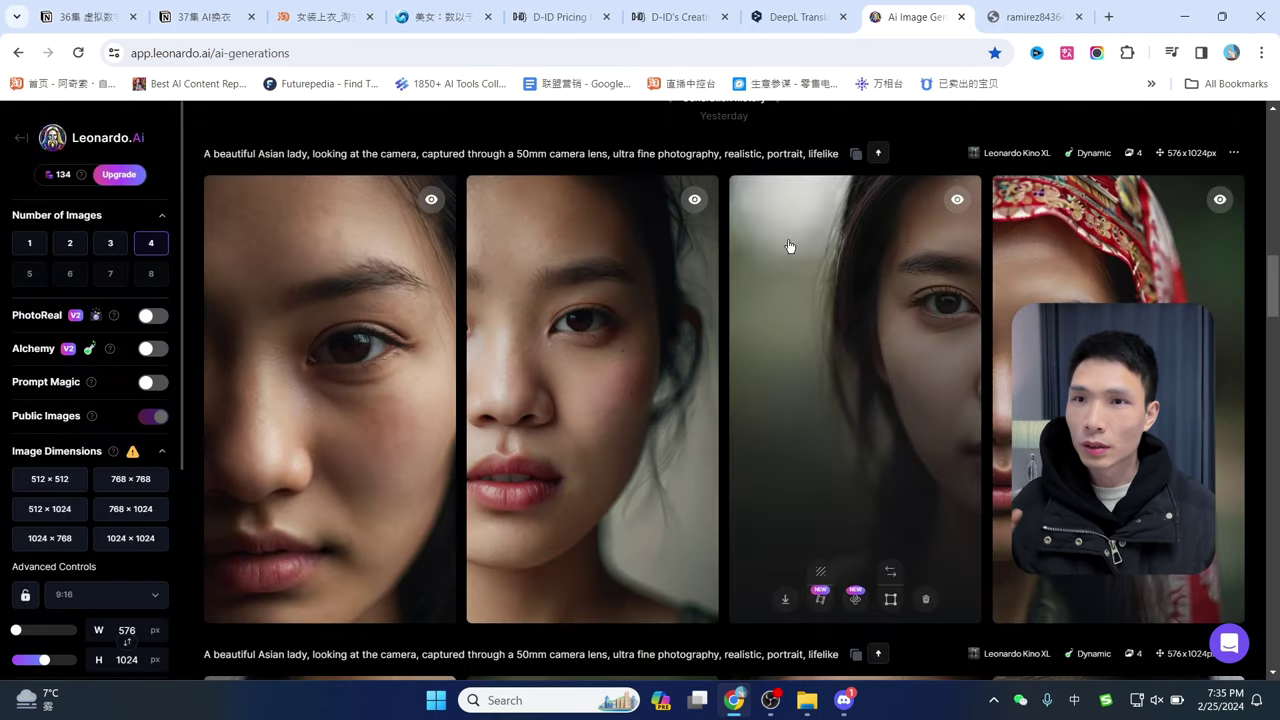
{"action": "scroll", "coordinate": [868, 480], "scroll_direction": "up", "scroll_amount": 2}
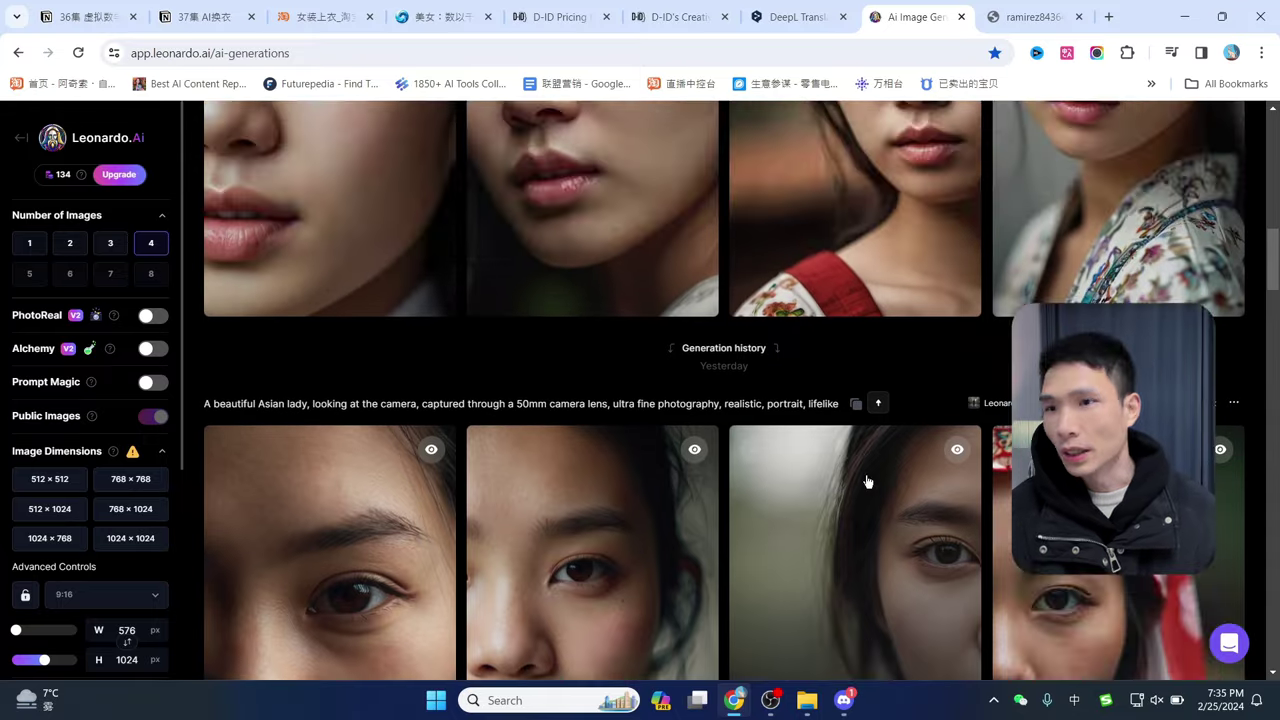
{"action": "scroll", "coordinate": [868, 480], "scroll_direction": "down", "scroll_amount": 2}
{"action": "scroll", "coordinate": [868, 476], "scroll_direction": "down", "scroll_amount": 1}
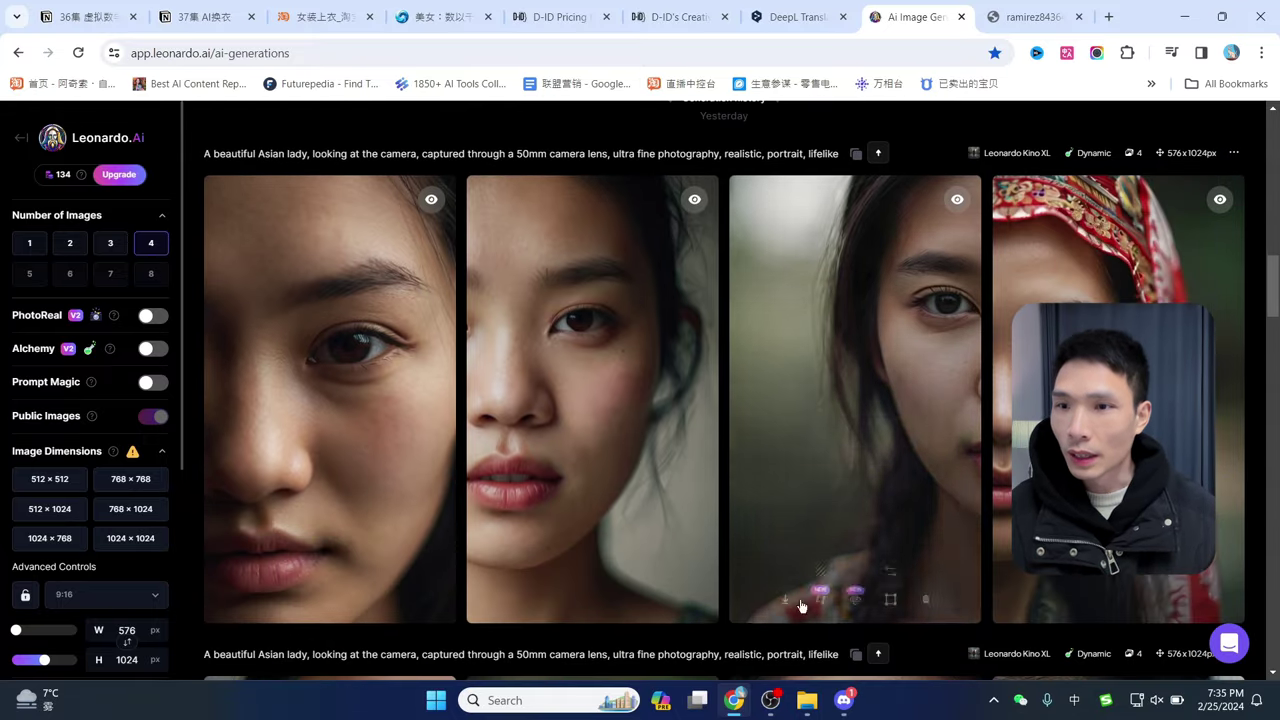
Switch to Discord and review the Midjourney portraits of Asian ladies in the channel history for comparison
{"action": "left_click", "coordinate": [840, 708]}
{"action": "left_click", "coordinate": [846, 392]}
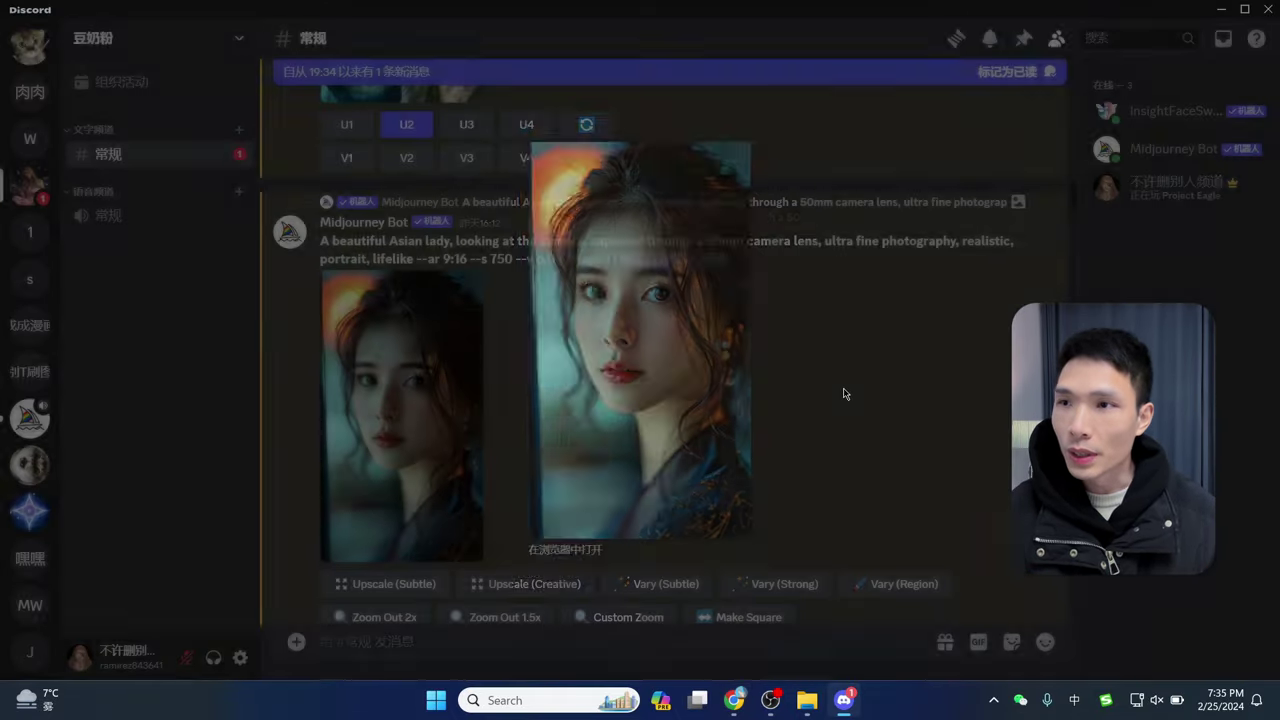
{"action": "scroll", "coordinate": [640, 428], "scroll_direction": "down", "scroll_amount": 10}
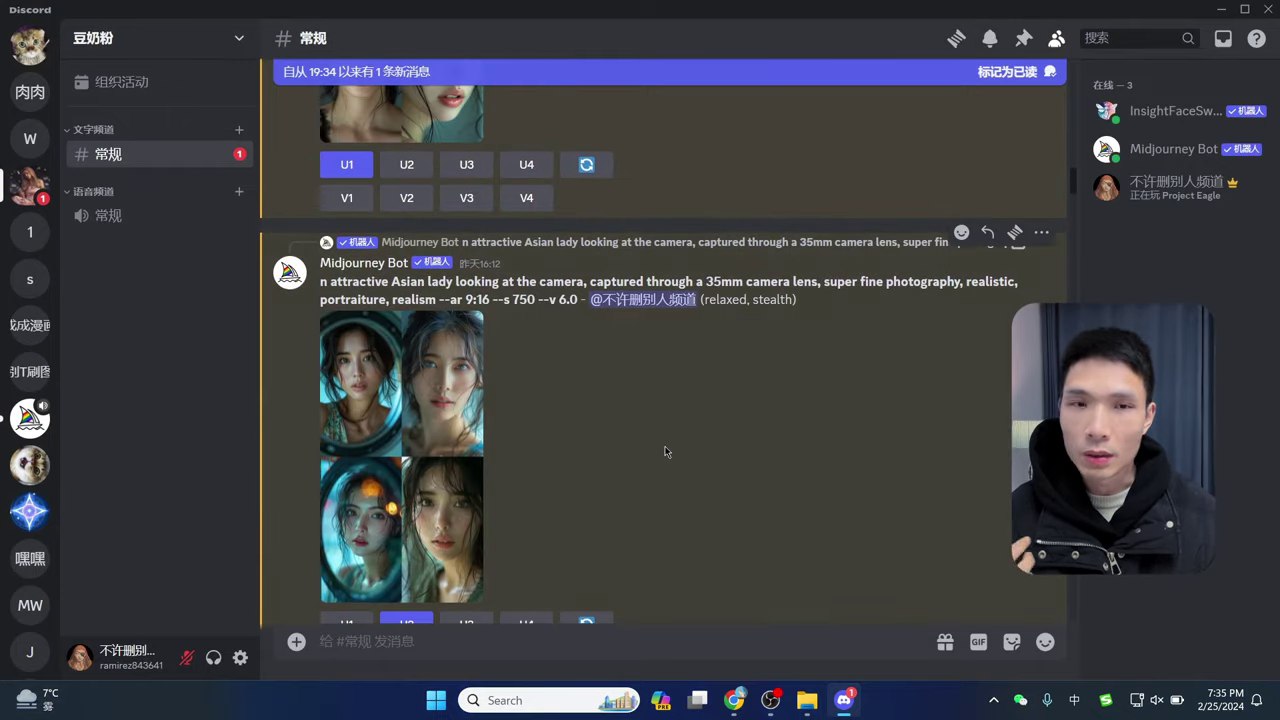
{"action": "scroll", "coordinate": [700, 490], "scroll_direction": "down", "scroll_amount": 15}
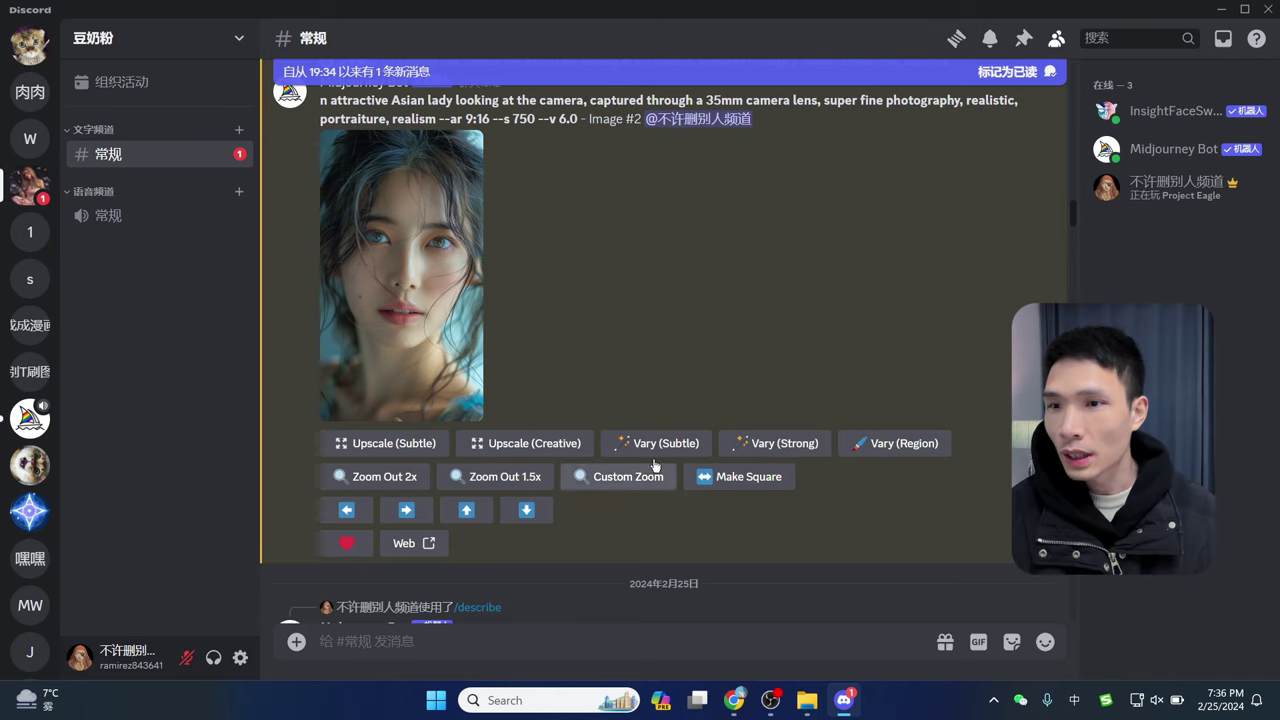
Return to Leonardo.Ai in Chrome and preview the long-haired second portrait in an older Asian lady set
{"action": "left_click", "coordinate": [734, 700]}
{"action": "scroll", "coordinate": [844, 413], "scroll_direction": "down", "scroll_amount": 5}
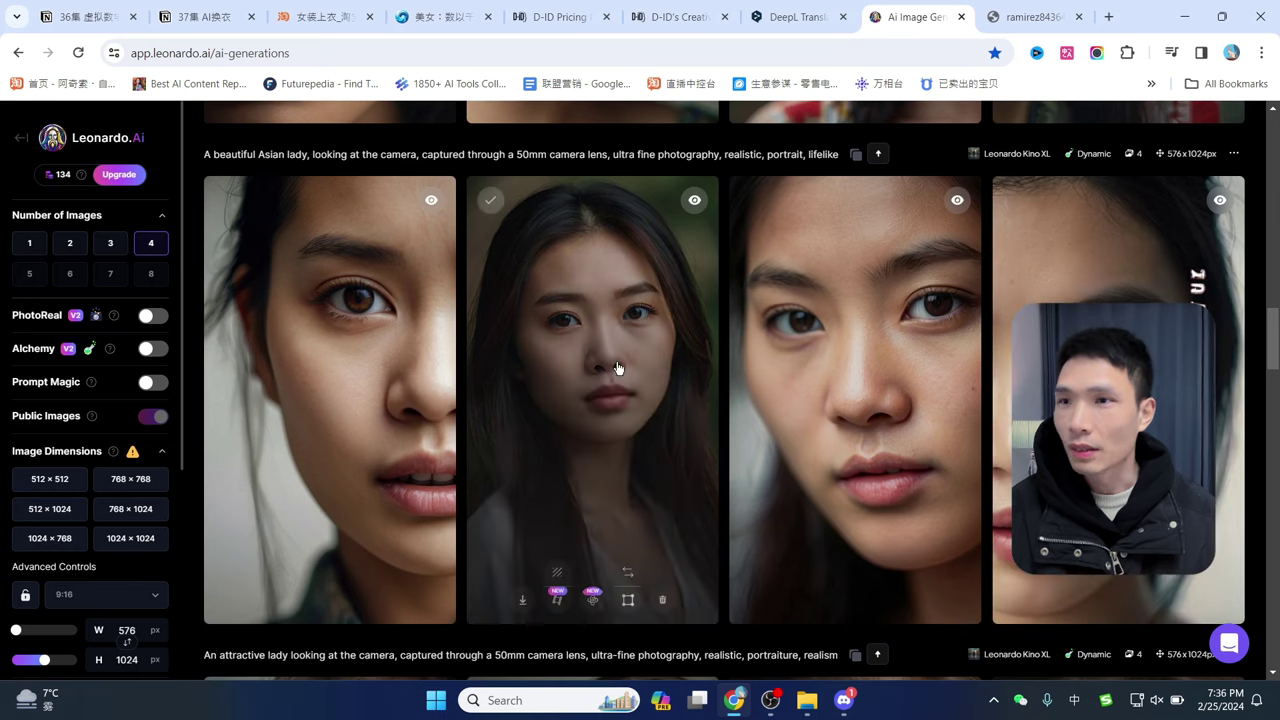
{"action": "left_click", "coordinate": [614, 366]}
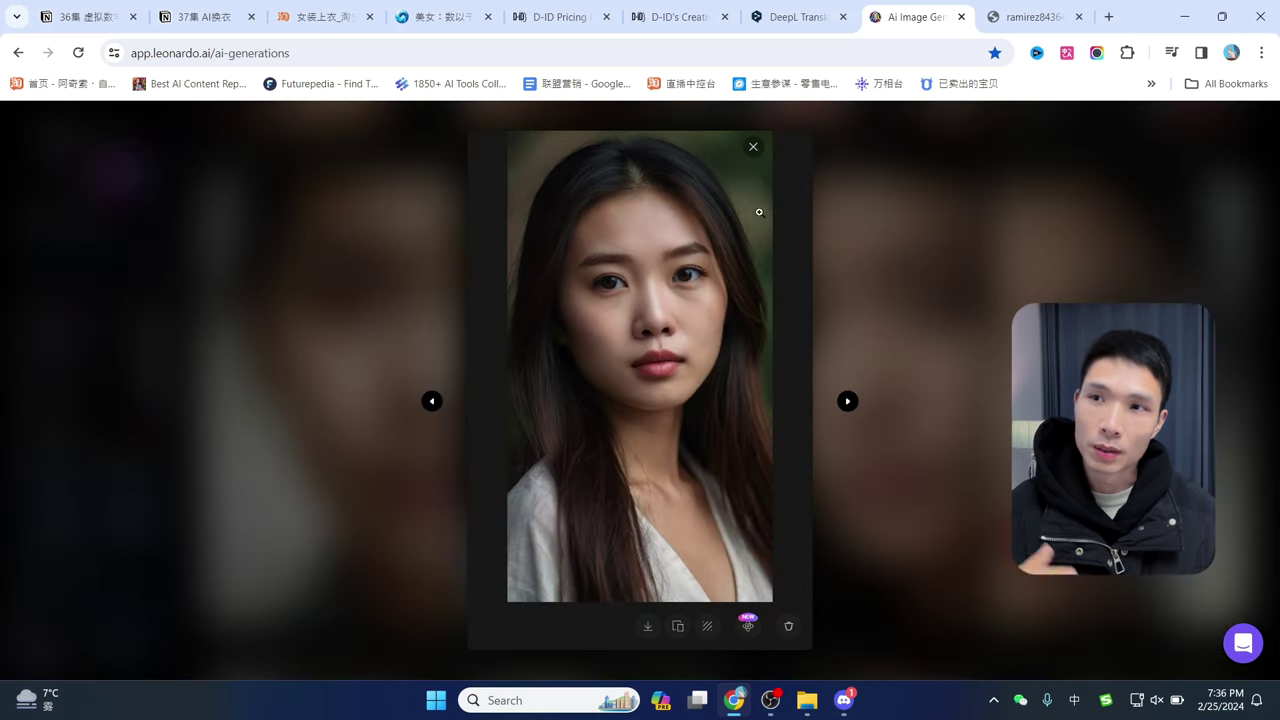
{"action": "left_click", "coordinate": [753, 150]}
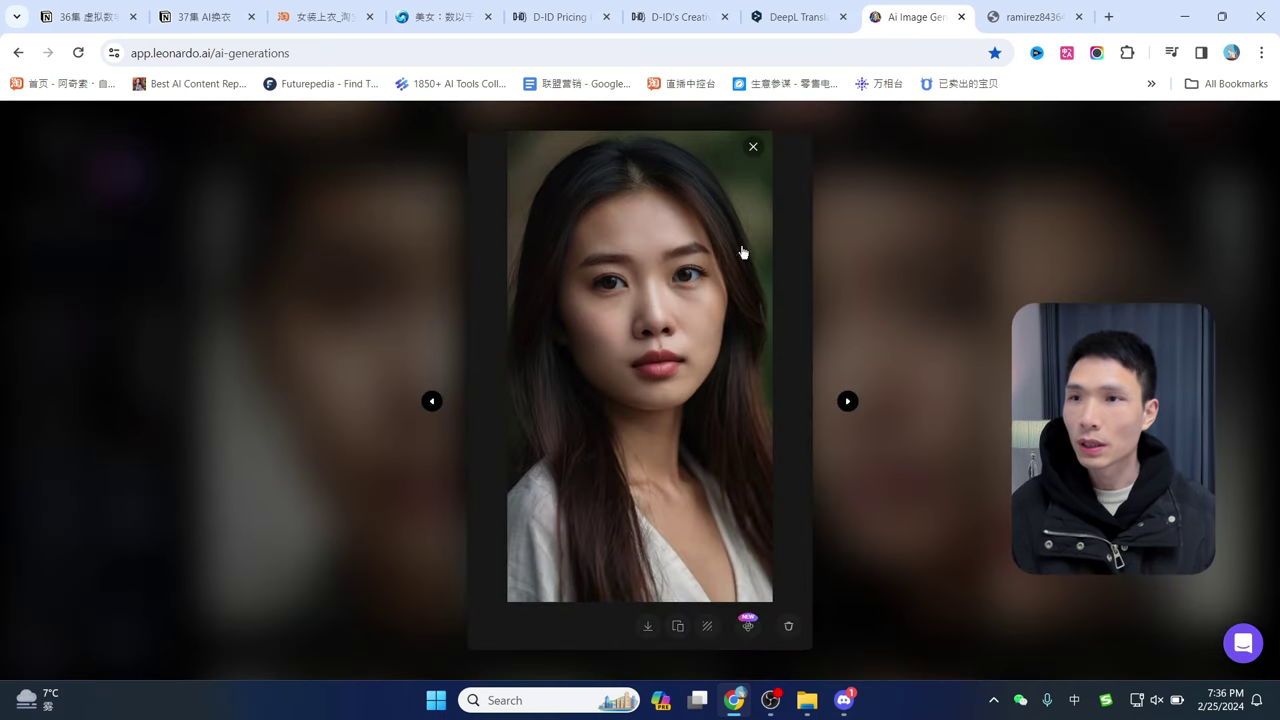
Review the older "An attractive lady" portrait sets and preview the first image of a 50mm lens set
{"action": "scroll", "coordinate": [617, 427], "scroll_direction": "down", "scroll_amount": 5}
{"action": "scroll", "coordinate": [800, 418], "scroll_direction": "down", "scroll_amount": 20}
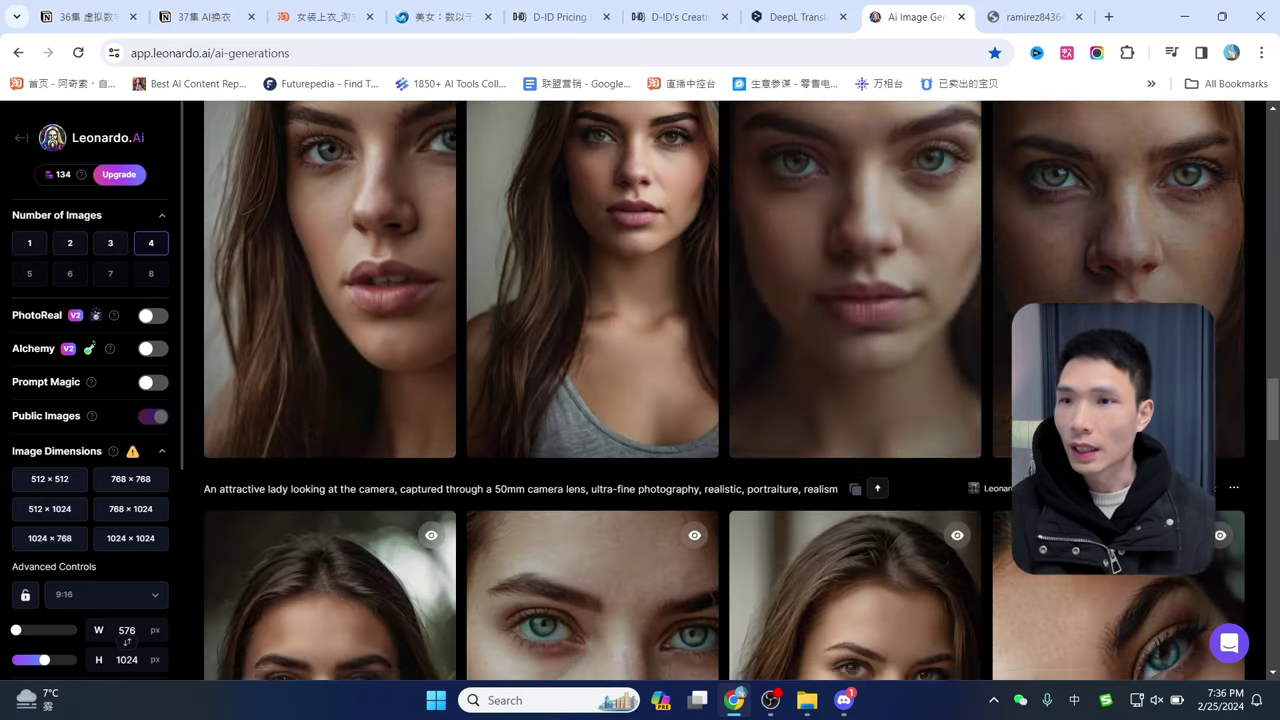
{"action": "scroll", "coordinate": [742, 391], "scroll_direction": "down", "scroll_amount": 15}
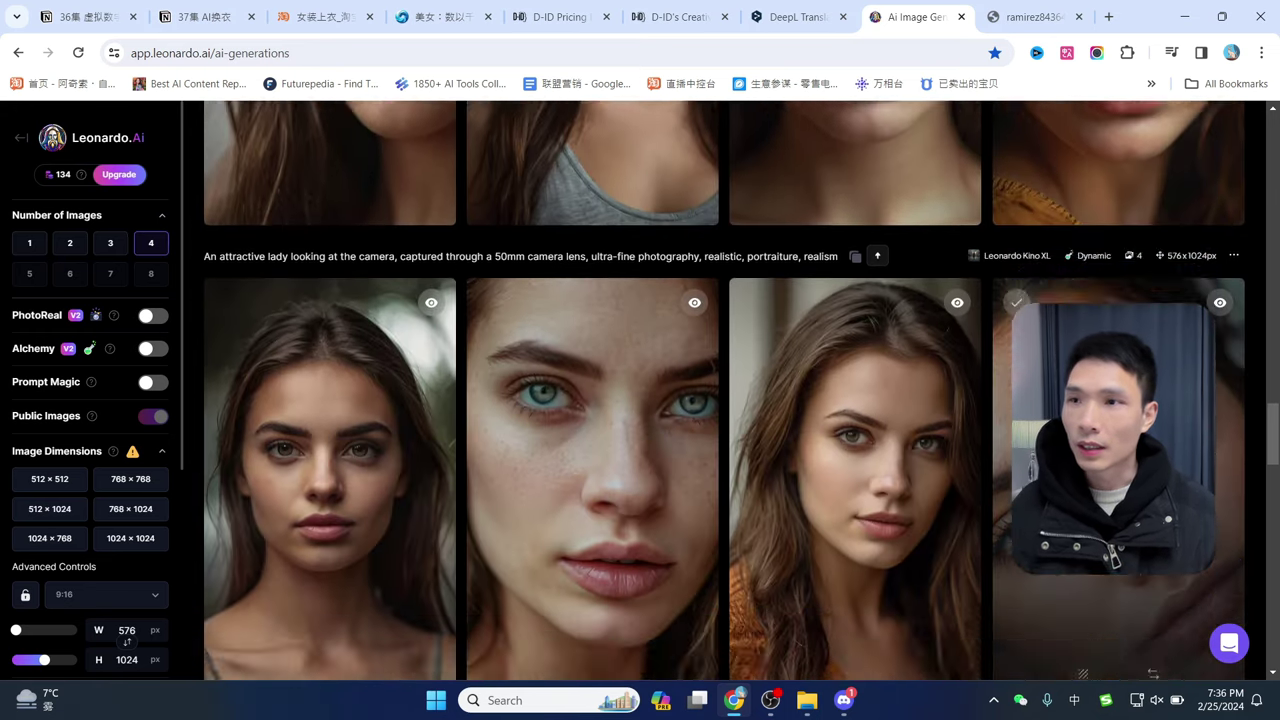
{"action": "scroll", "coordinate": [725, 390], "scroll_direction": "down", "scroll_amount": 15}
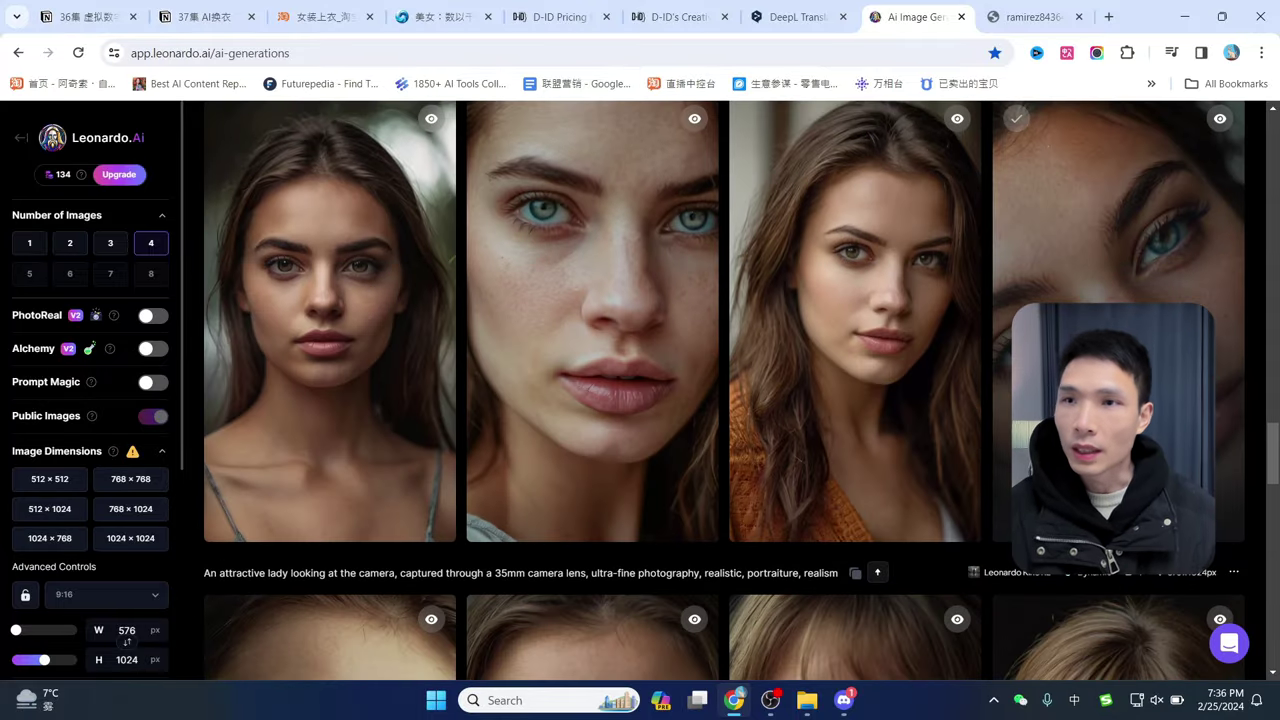
{"action": "scroll", "coordinate": [725, 390], "scroll_direction": "up", "scroll_amount": 1}
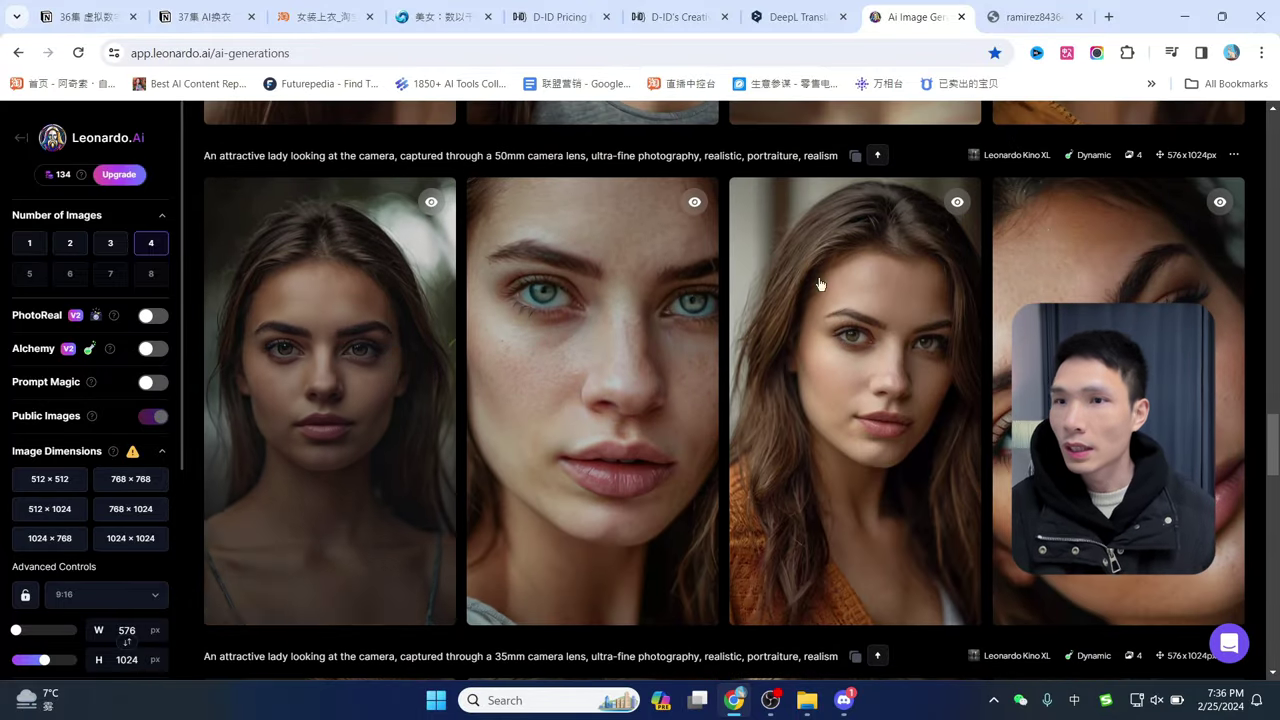
{"action": "left_click", "coordinate": [348, 352]}
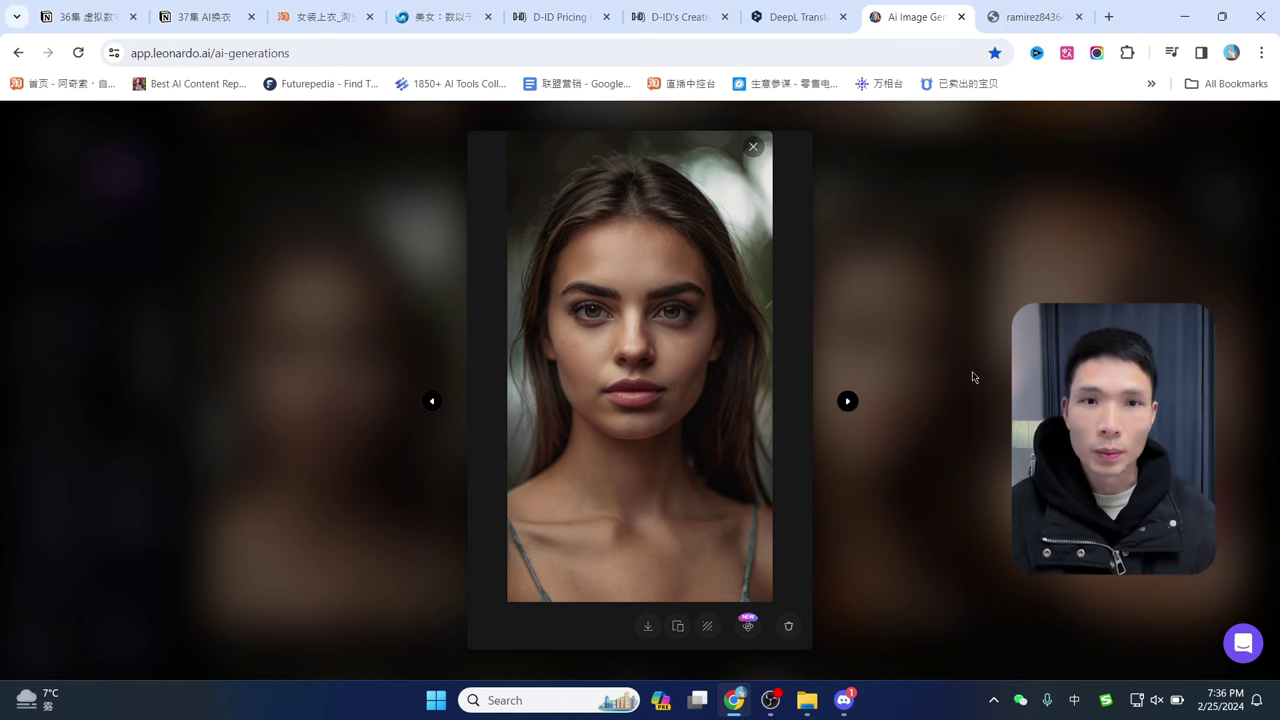
{"action": "left_click", "coordinate": [918, 426]}
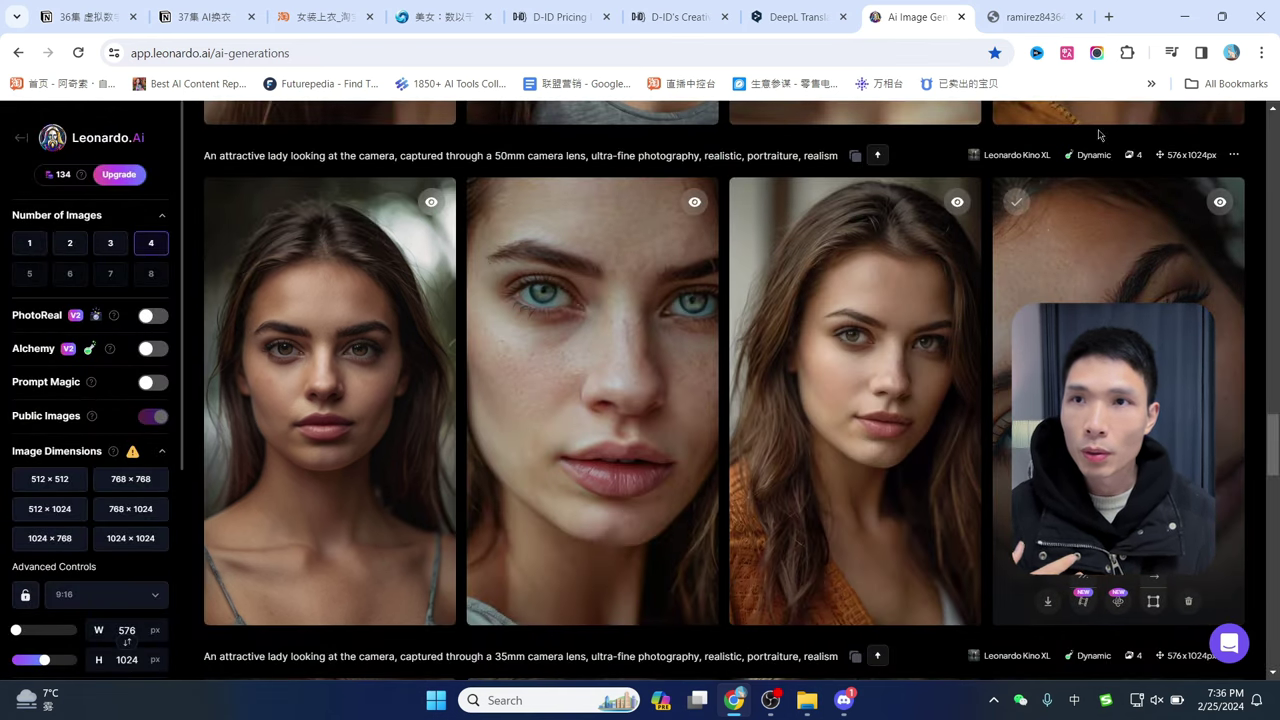
Load elevenlabs.io in the browser tab that holds the Midjourney portrait
{"action": "left_click", "coordinate": [1052, 8]}
{"action": "left_click", "coordinate": [890, 53]}
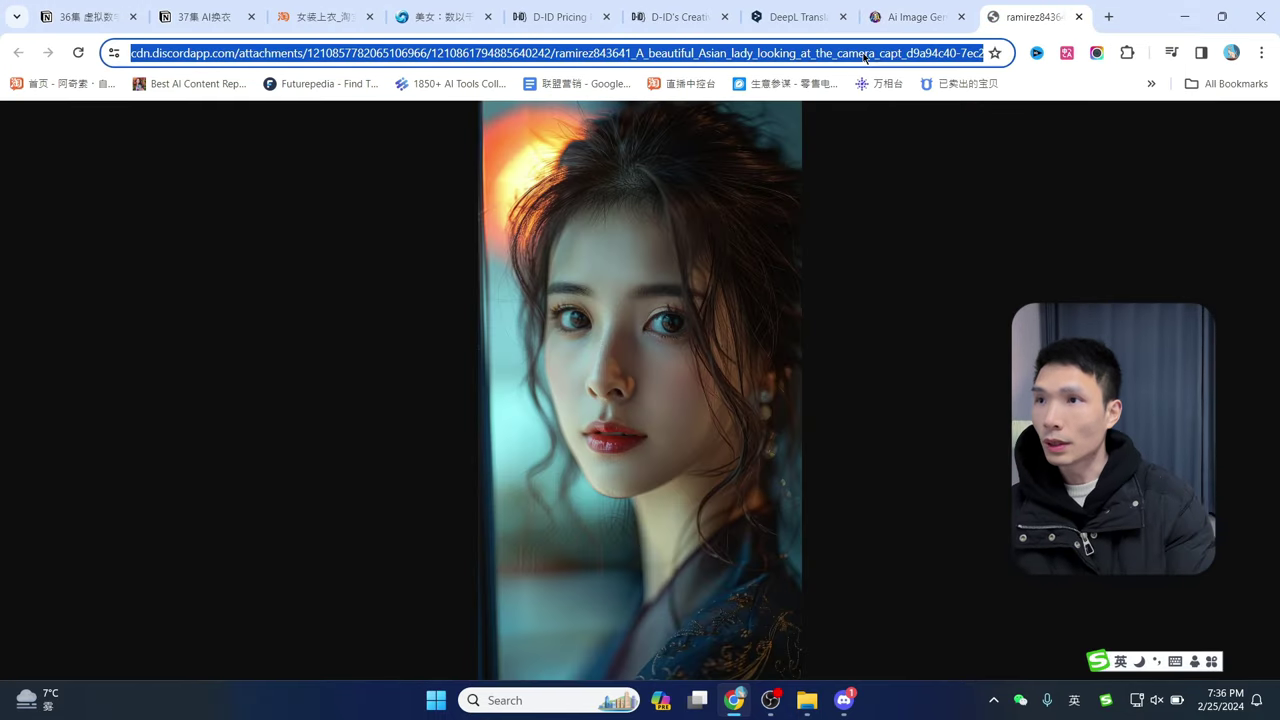
{"action": "type", "text": "elevenlabs.io"}
{"action": "key", "text": "Return"}
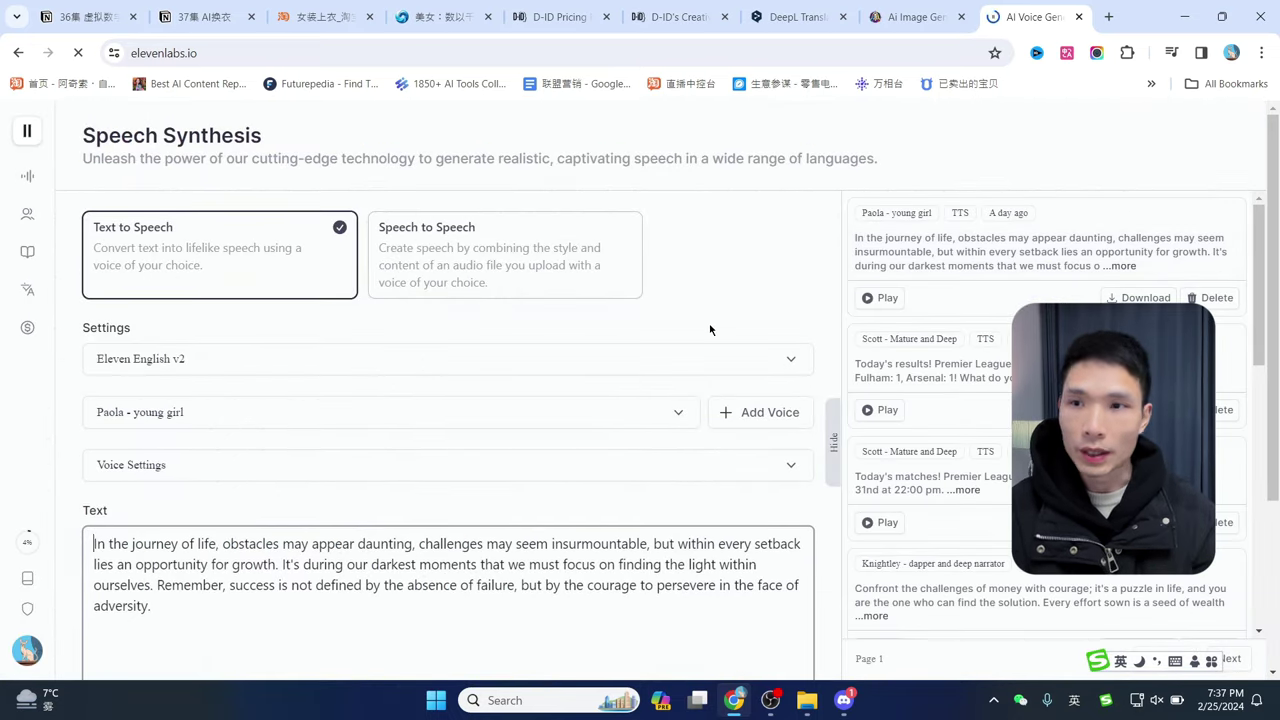
Check the Speech Synthesis page's text area and highlight the remaining character quota
{"action": "scroll", "coordinate": [700, 366], "scroll_direction": "down", "scroll_amount": 3}
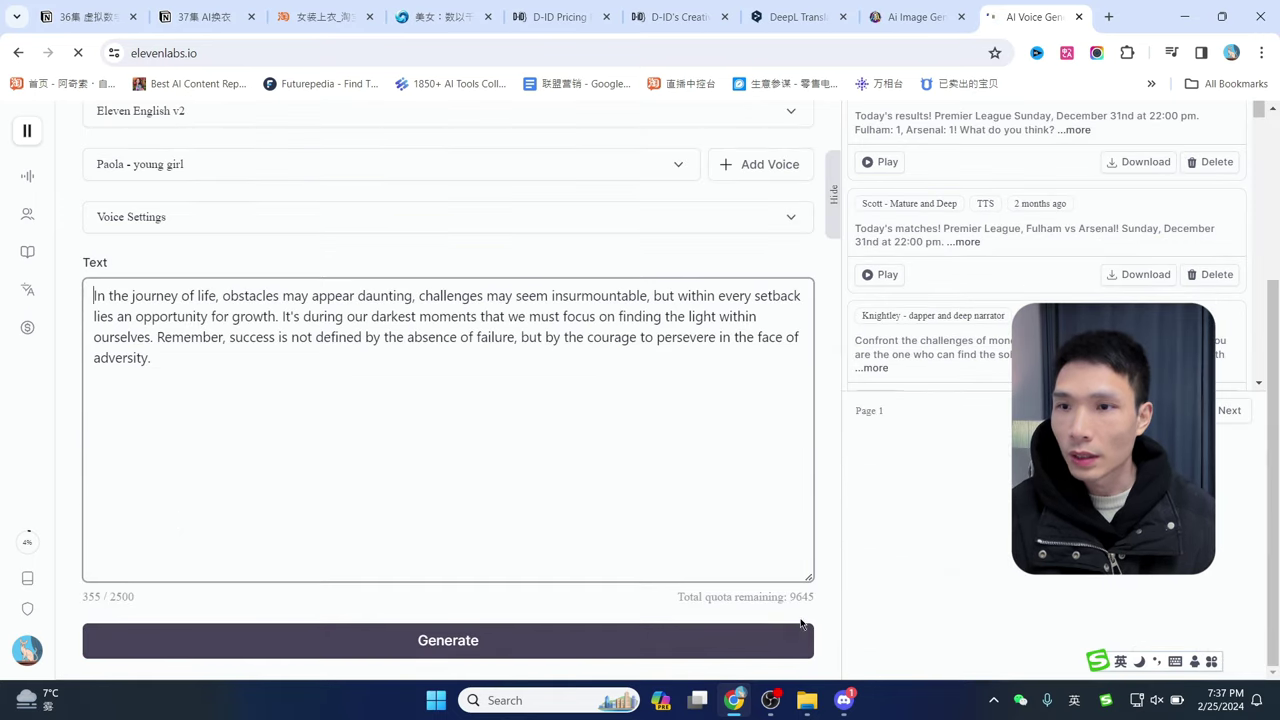
{"action": "left_click_drag", "start_coordinate": [788, 598], "coordinate": [818, 591]}
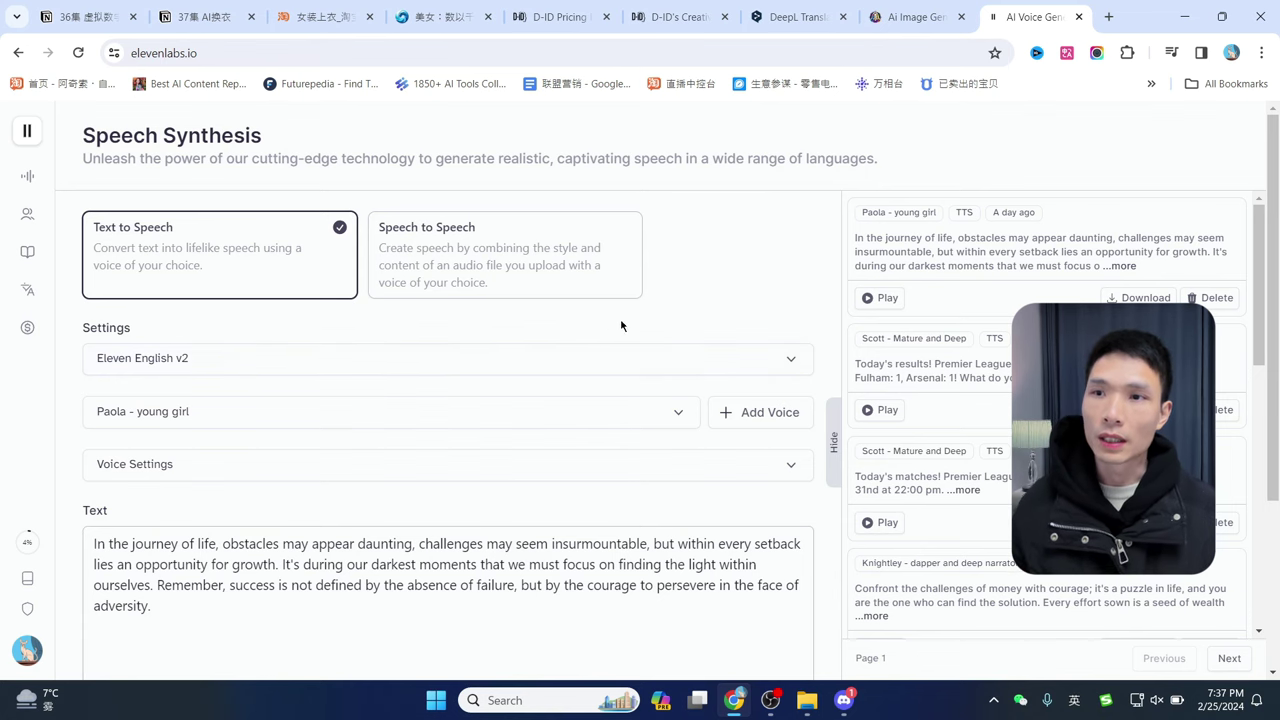
{"action": "scroll", "coordinate": [620, 326], "scroll_direction": "down", "scroll_amount": 3}
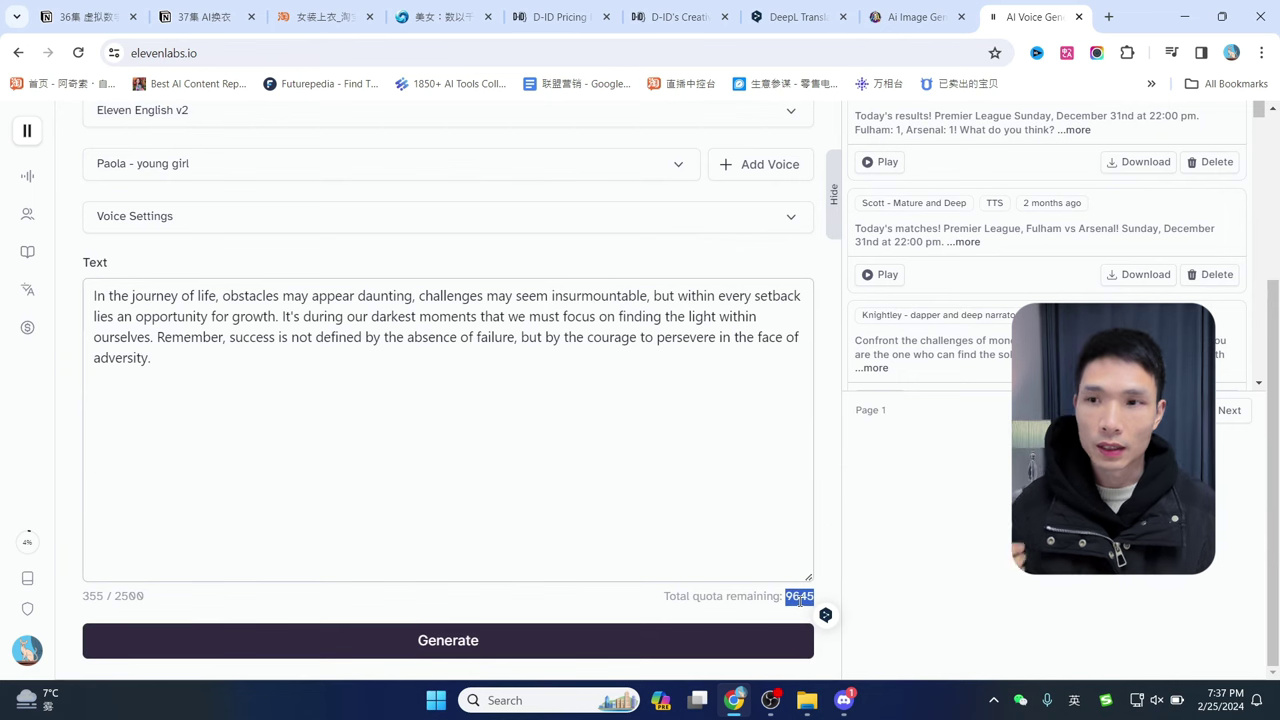
Open ChatGPT in a new tab and send the request "随机帮我生成一段励志英文短文，300个字左右"
{"action": "scroll", "coordinate": [728, 506], "scroll_direction": "up", "scroll_amount": 2}
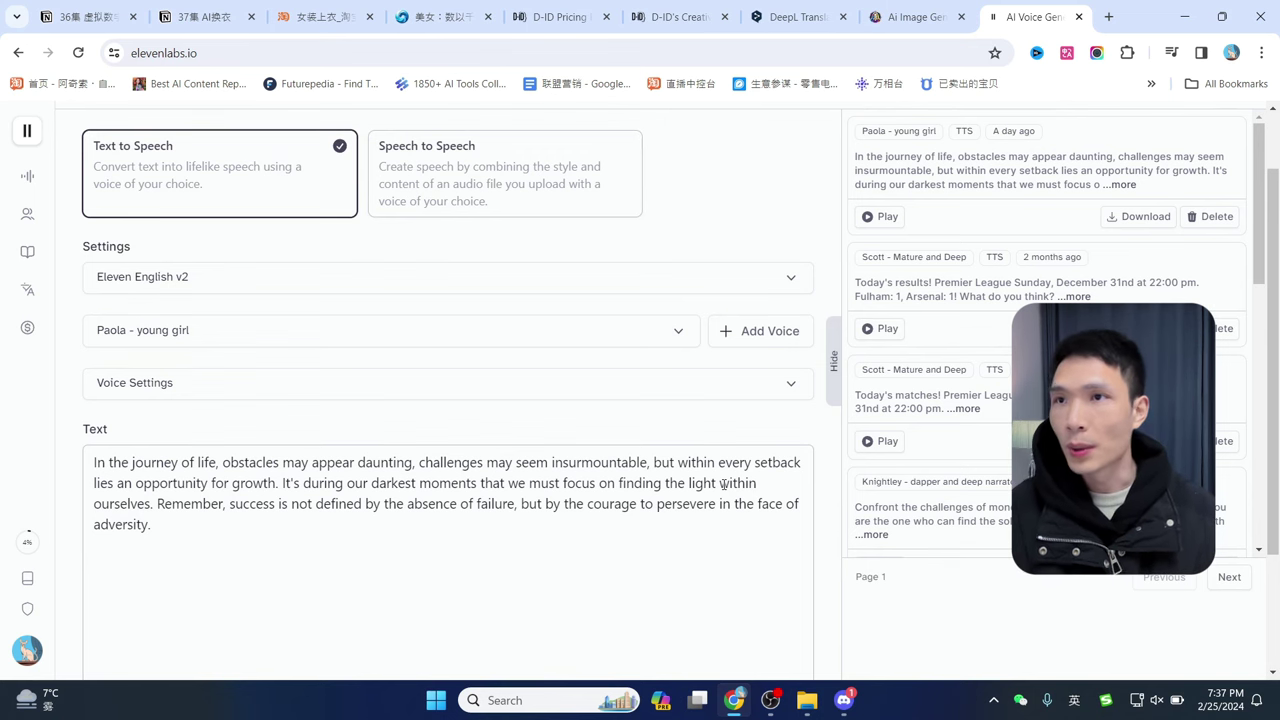
{"action": "key", "text": "ctrl+t"}
{"action": "left_click", "coordinate": [1151, 84]}
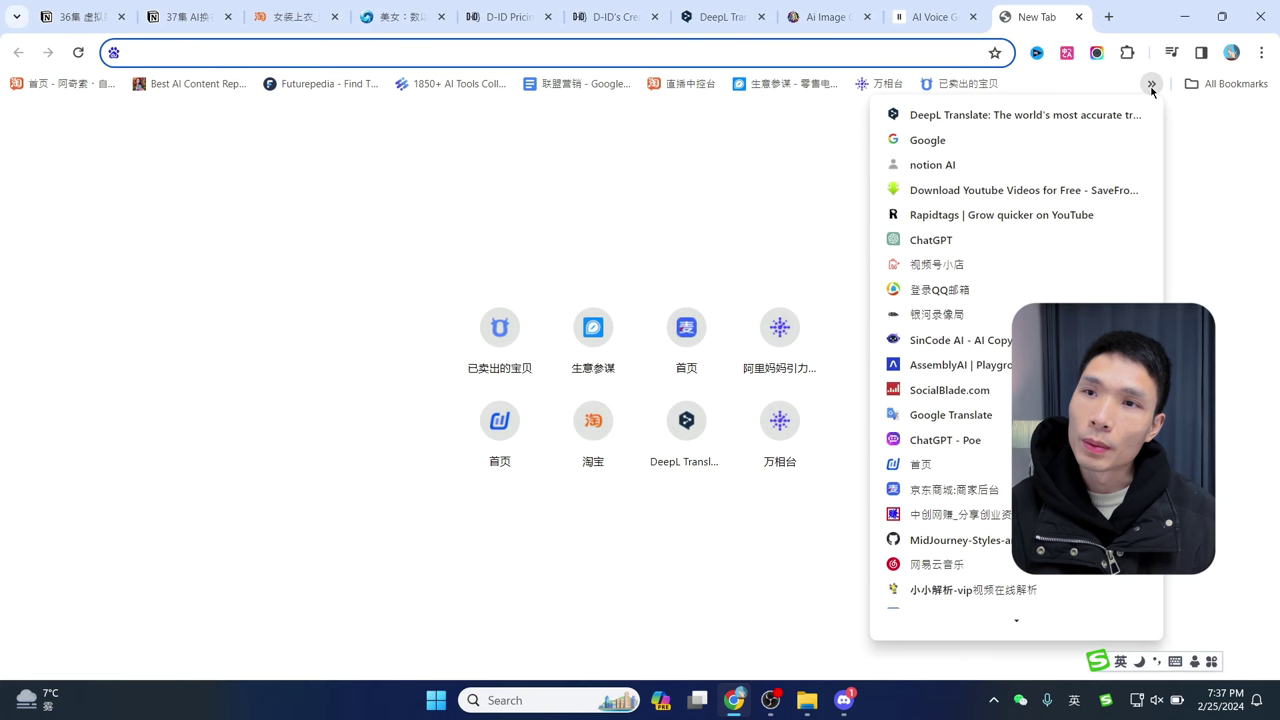
{"action": "left_click", "coordinate": [970, 250]}
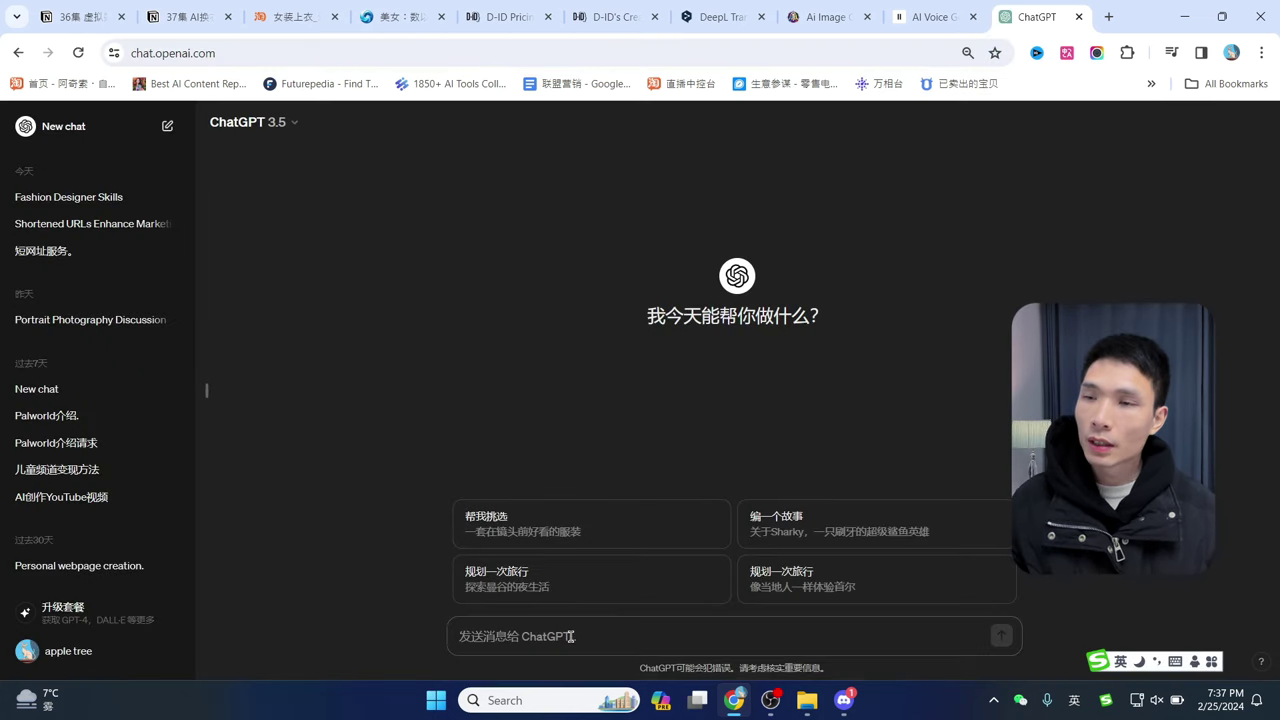
{"action": "type", "text": "随机帮我生成一段励志英文短文，300个字左右"}
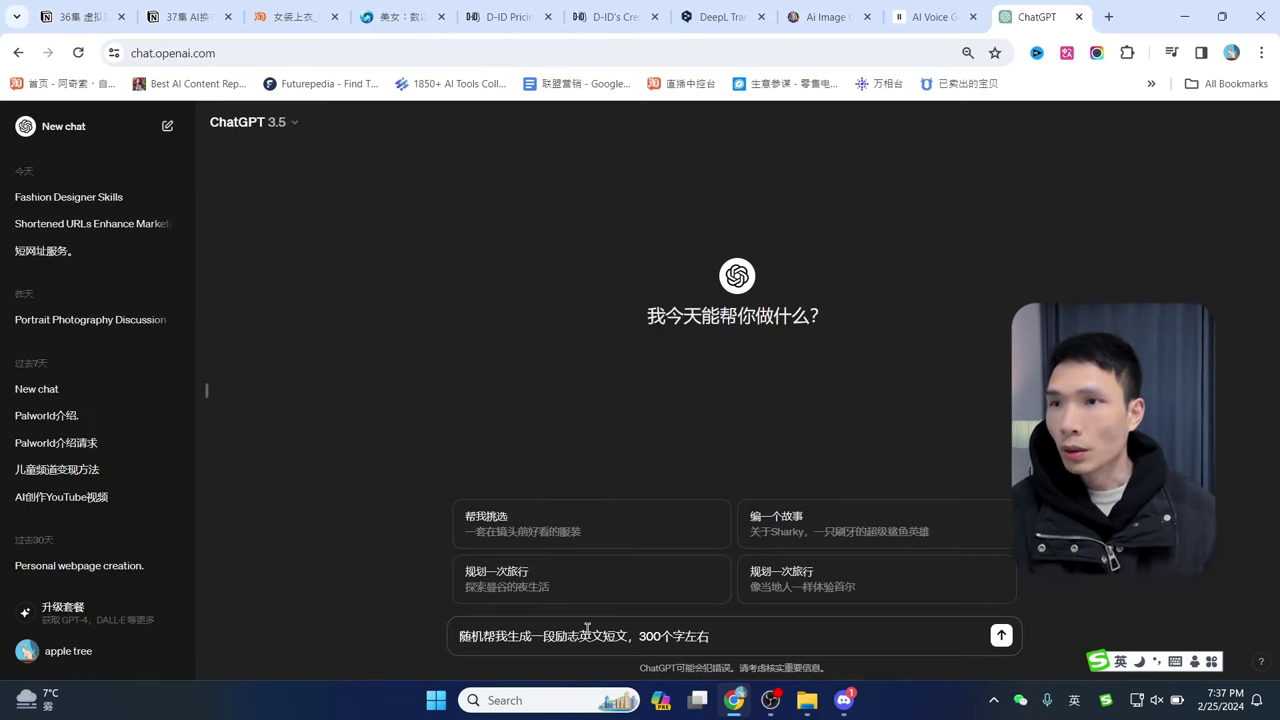
{"action": "key", "text": "Return"}
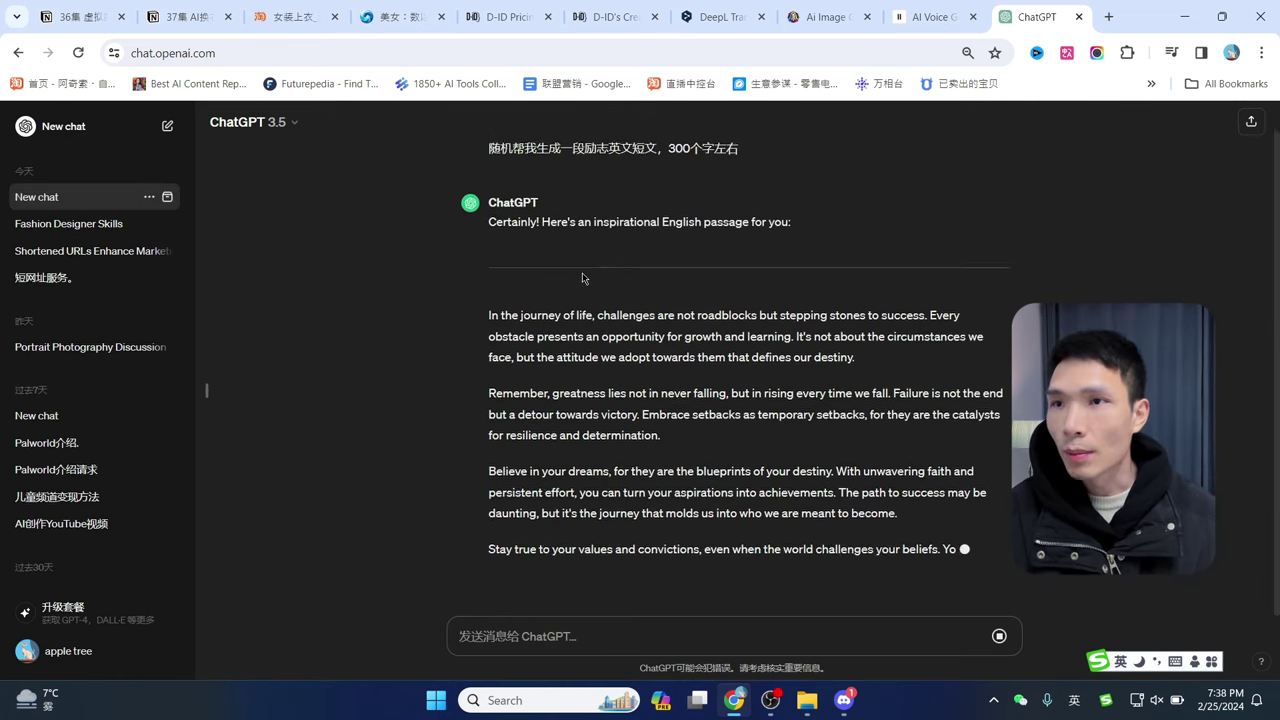
Read through the generated inspirational passage and copy its first paragraph, from "In the journey of life" to "defines our destiny"
{"action": "scroll", "coordinate": [727, 266], "scroll_direction": "up", "scroll_amount": 1}
{"action": "scroll", "coordinate": [838, 395], "scroll_direction": "down", "scroll_amount": 2}
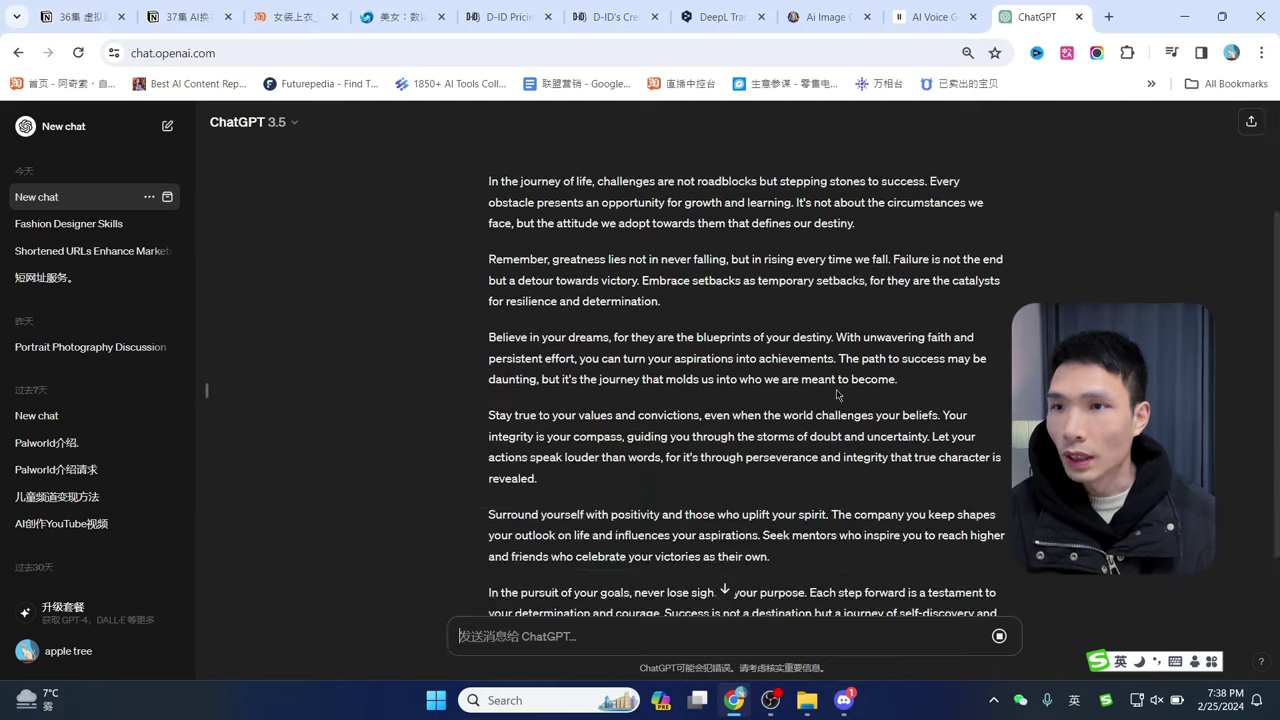
{"action": "scroll", "coordinate": [838, 395], "scroll_direction": "up", "scroll_amount": 2}
{"action": "scroll", "coordinate": [840, 410], "scroll_direction": "down", "scroll_amount": 4}
{"action": "scroll", "coordinate": [846, 442], "scroll_direction": "up", "scroll_amount": 4}
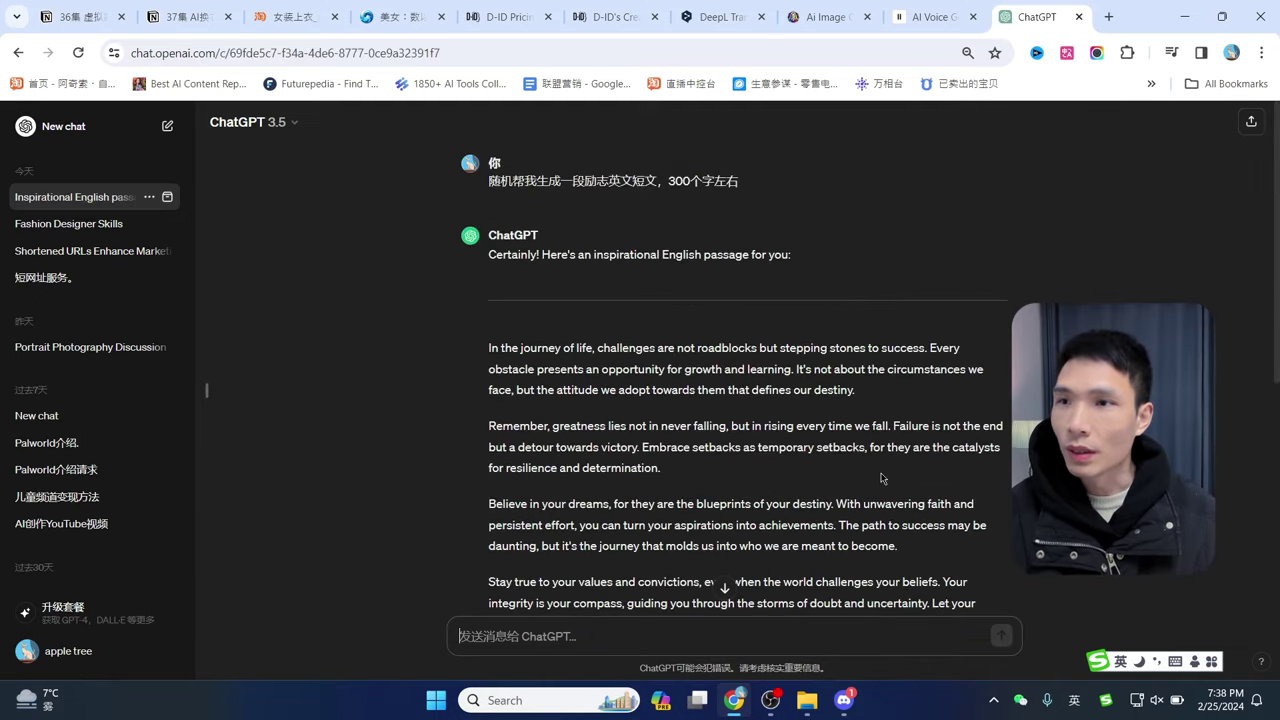
{"action": "left_click_drag", "start_coordinate": [488, 347], "coordinate": [849, 390]}
{"action": "key", "text": "ctrl+c"}
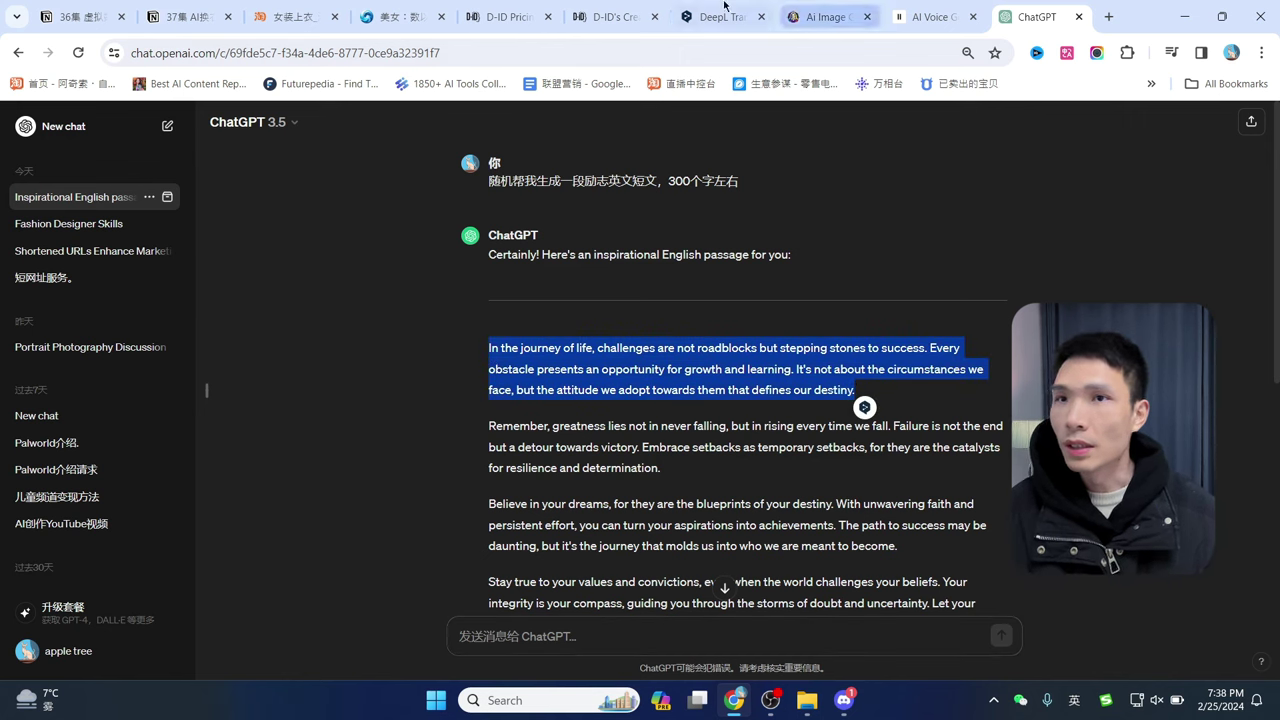
Switch back to ElevenLabs and replace the whole Speech Synthesis text with the copied paragraph
{"action": "left_click", "coordinate": [950, 12]}
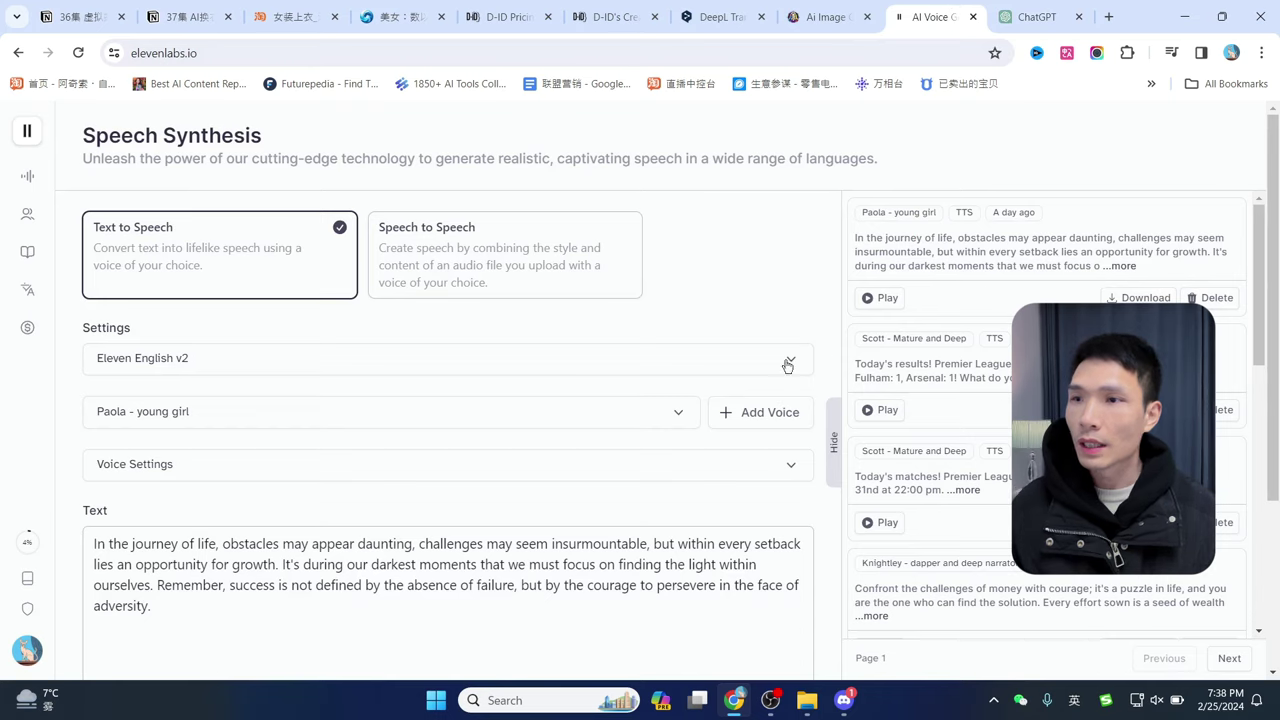
{"action": "scroll", "coordinate": [787, 366], "scroll_direction": "down", "scroll_amount": 2}
{"action": "left_click", "coordinate": [456, 438]}
{"action": "key", "text": "ctrl+a"}
{"action": "key", "text": "ctrl+v"}
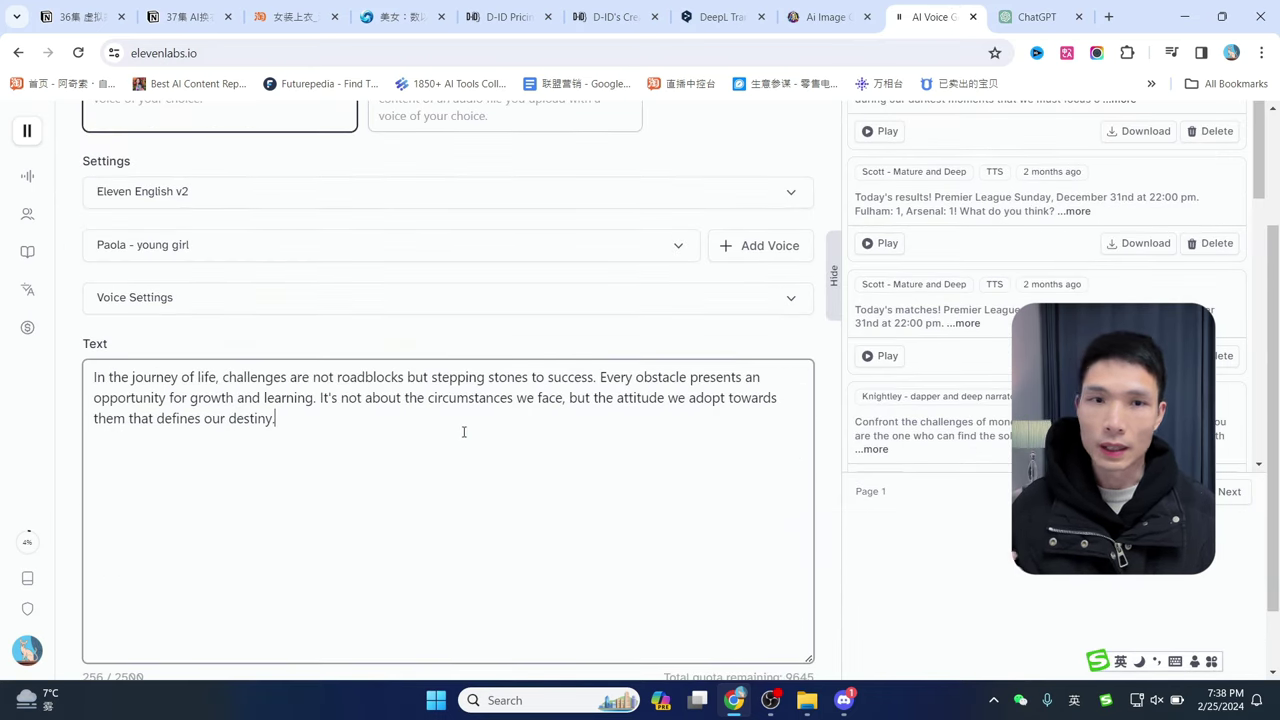
{"action": "scroll", "coordinate": [476, 430], "scroll_direction": "up", "scroll_amount": 2}
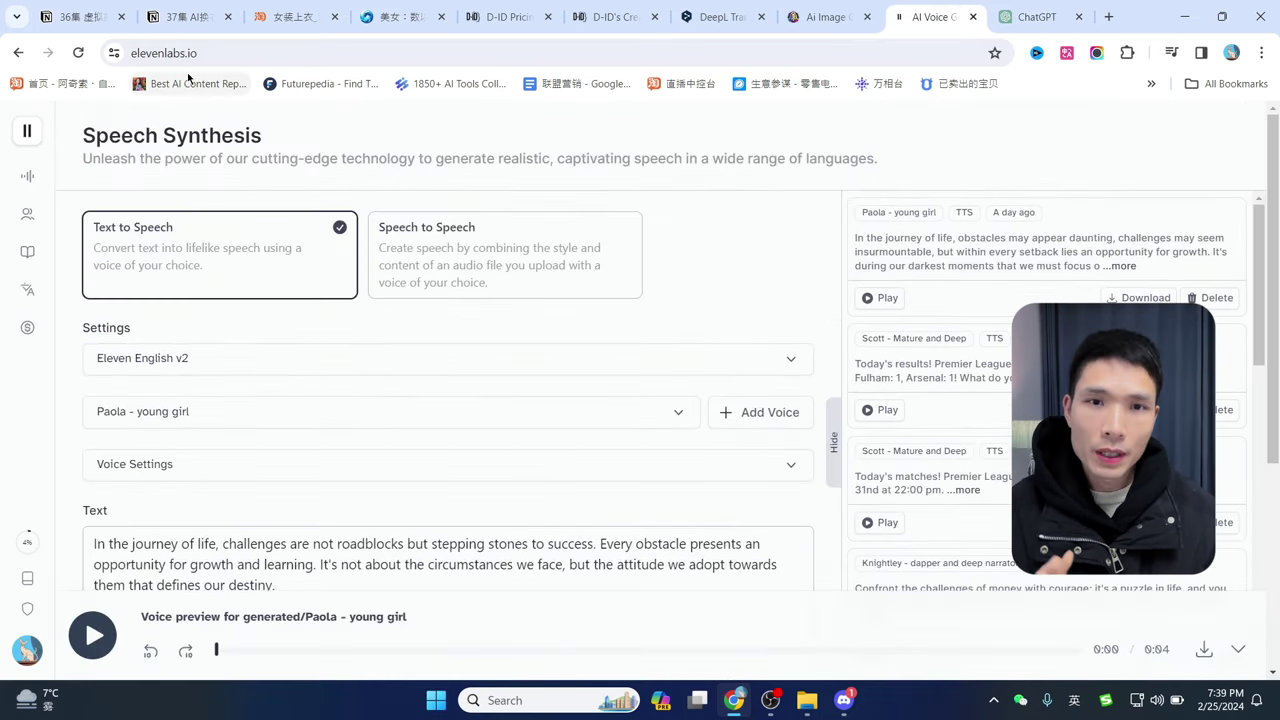
Open the community Voice Library from the Voices page and show its advanced filters
{"action": "mouse_move", "coordinate": [27, 200]}
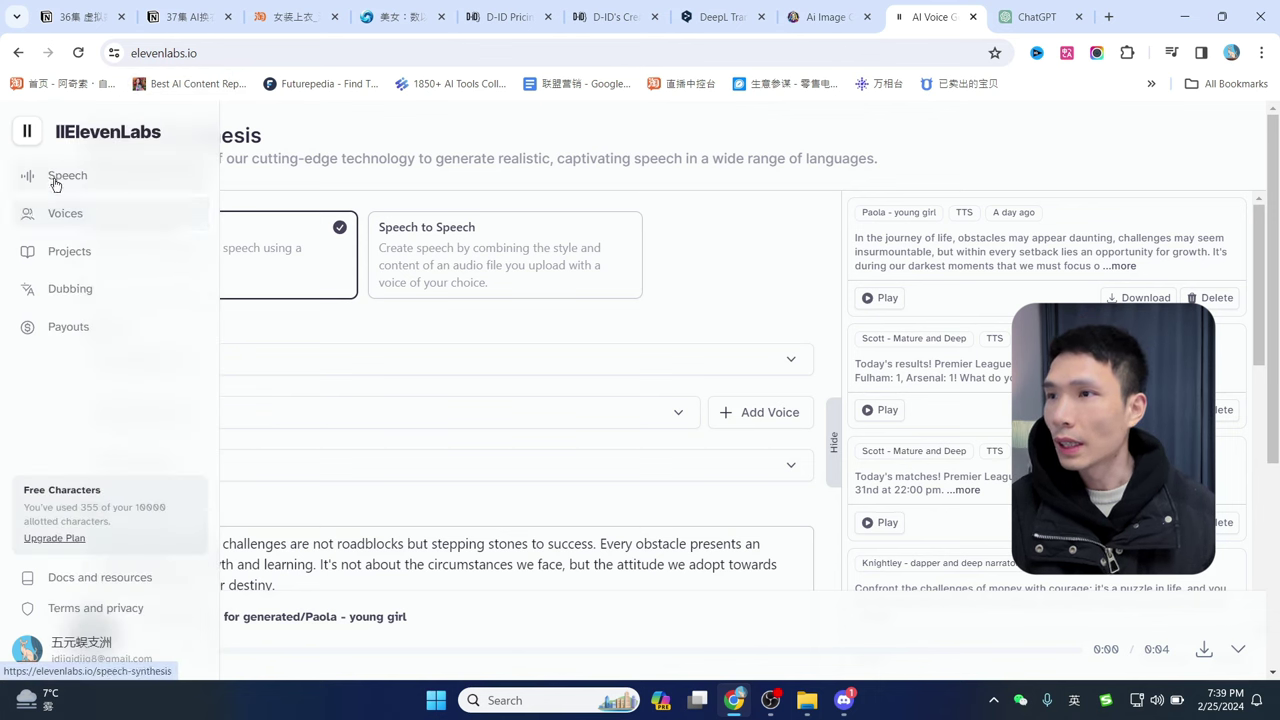
{"action": "left_click", "coordinate": [65, 217]}
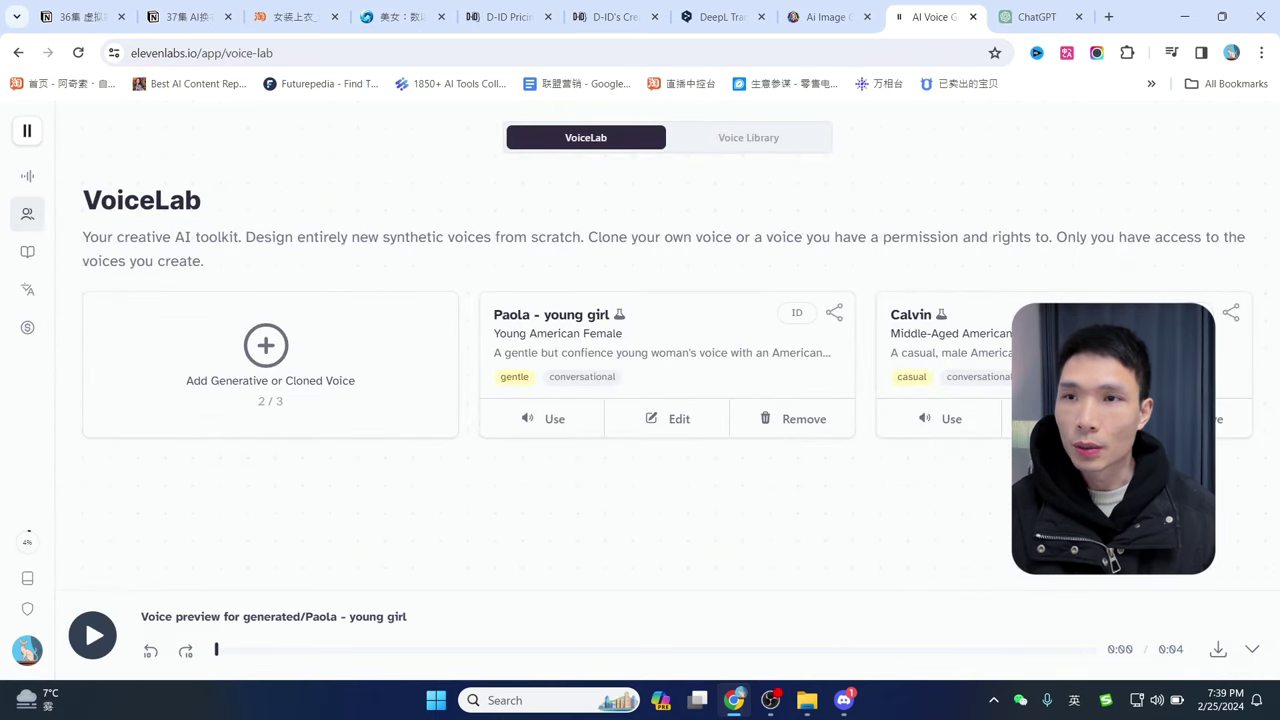
{"action": "left_click", "coordinate": [739, 147]}
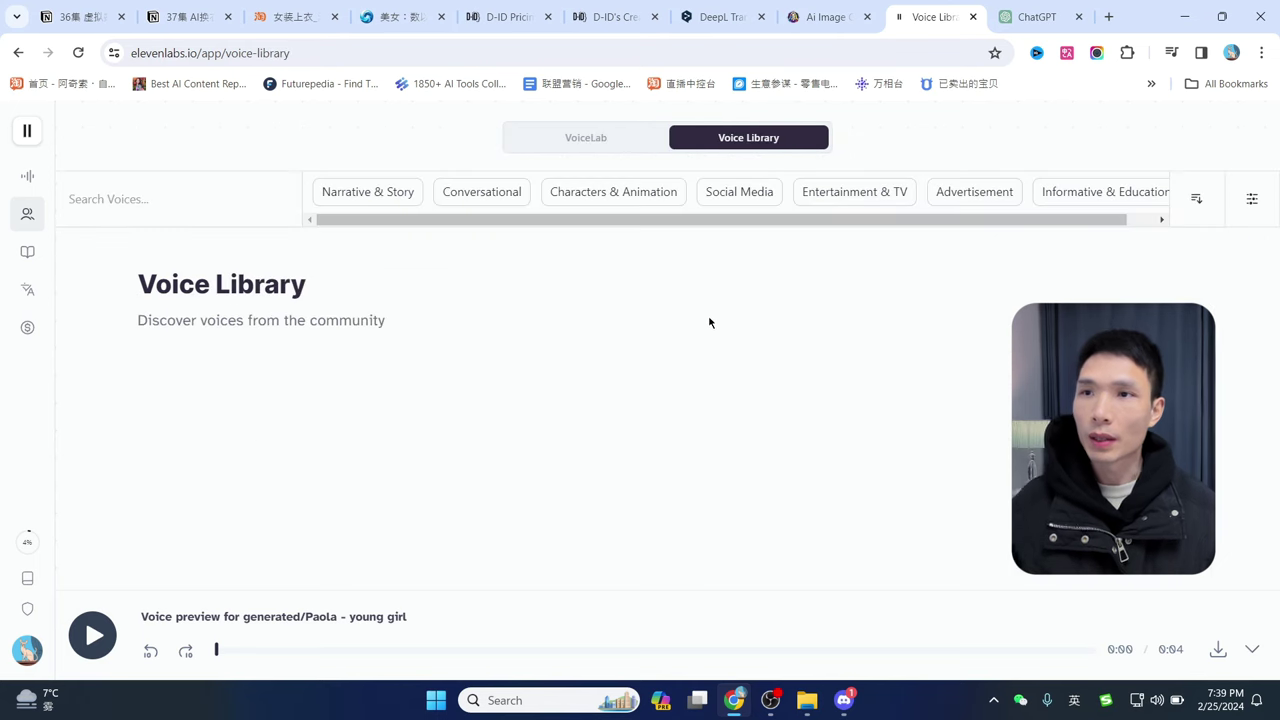
{"action": "left_click", "coordinate": [1190, 198]}
{"action": "left_click", "coordinate": [1242, 199]}
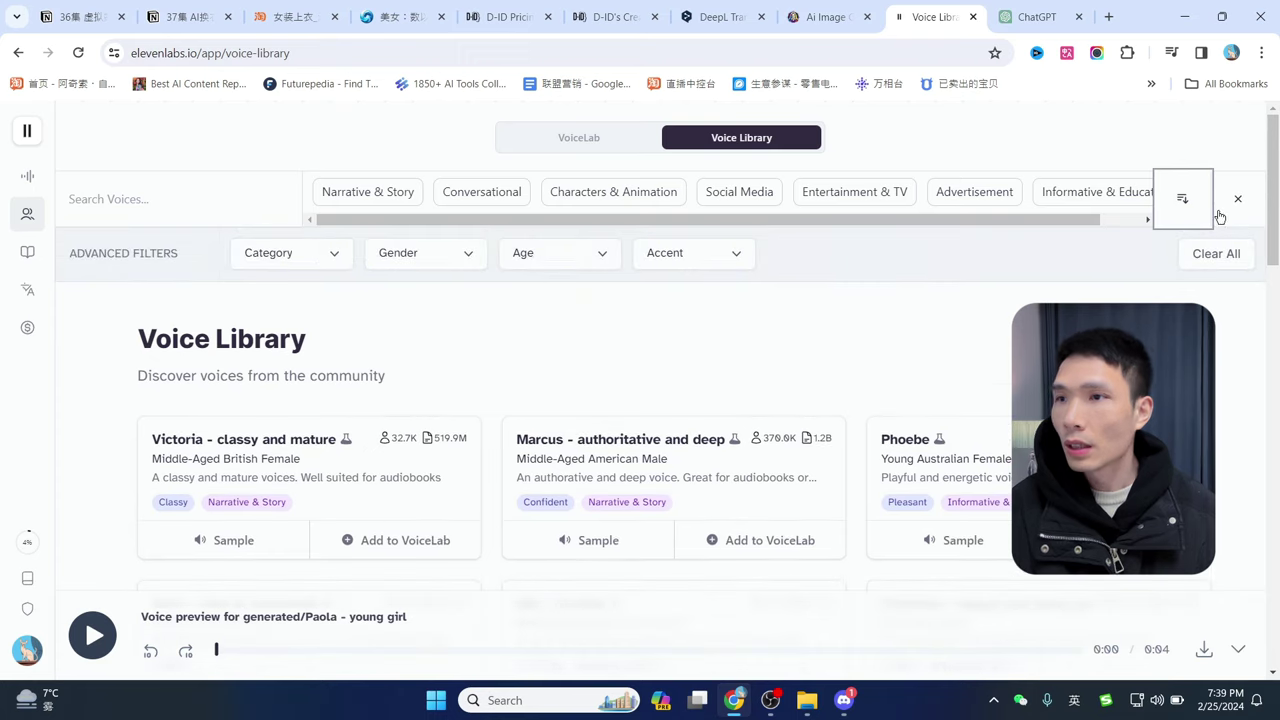
Filter the Voice Library by gender Female, age Young and accent American
{"action": "left_click", "coordinate": [423, 256]}
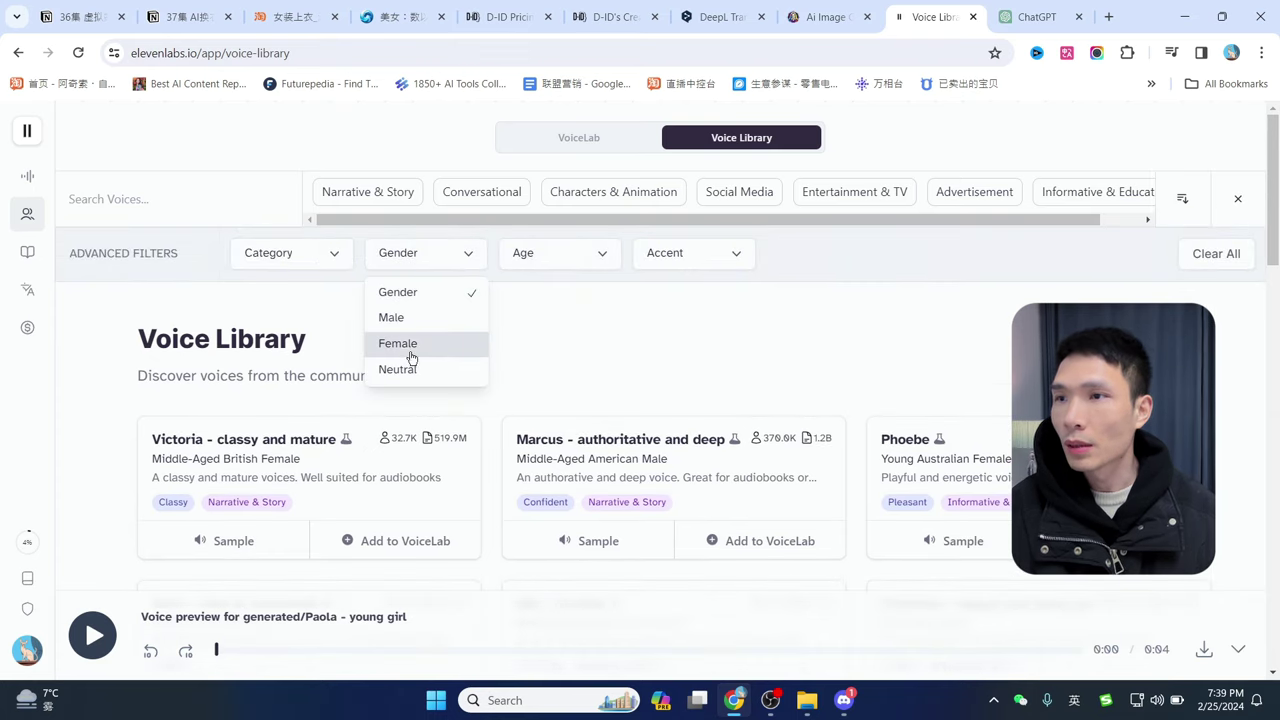
{"action": "left_click", "coordinate": [408, 350]}
{"action": "left_click", "coordinate": [571, 266]}
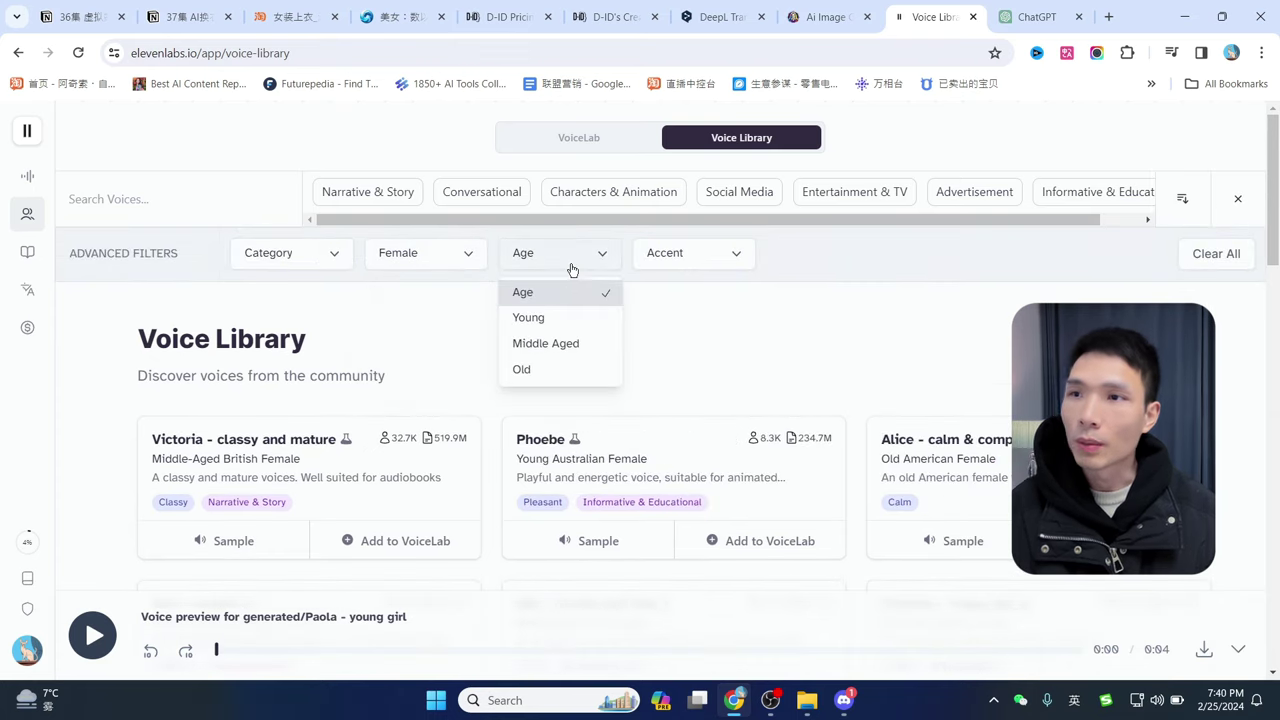
{"action": "left_click", "coordinate": [547, 320]}
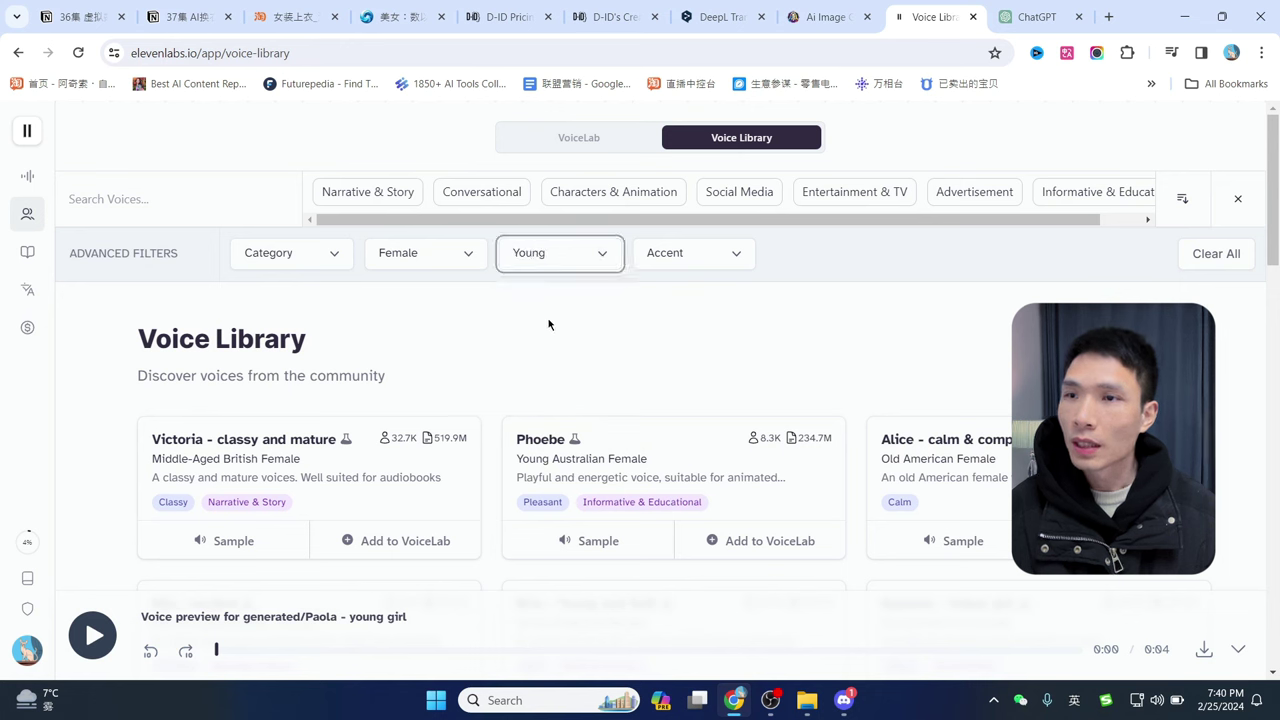
{"action": "left_click", "coordinate": [666, 259]}
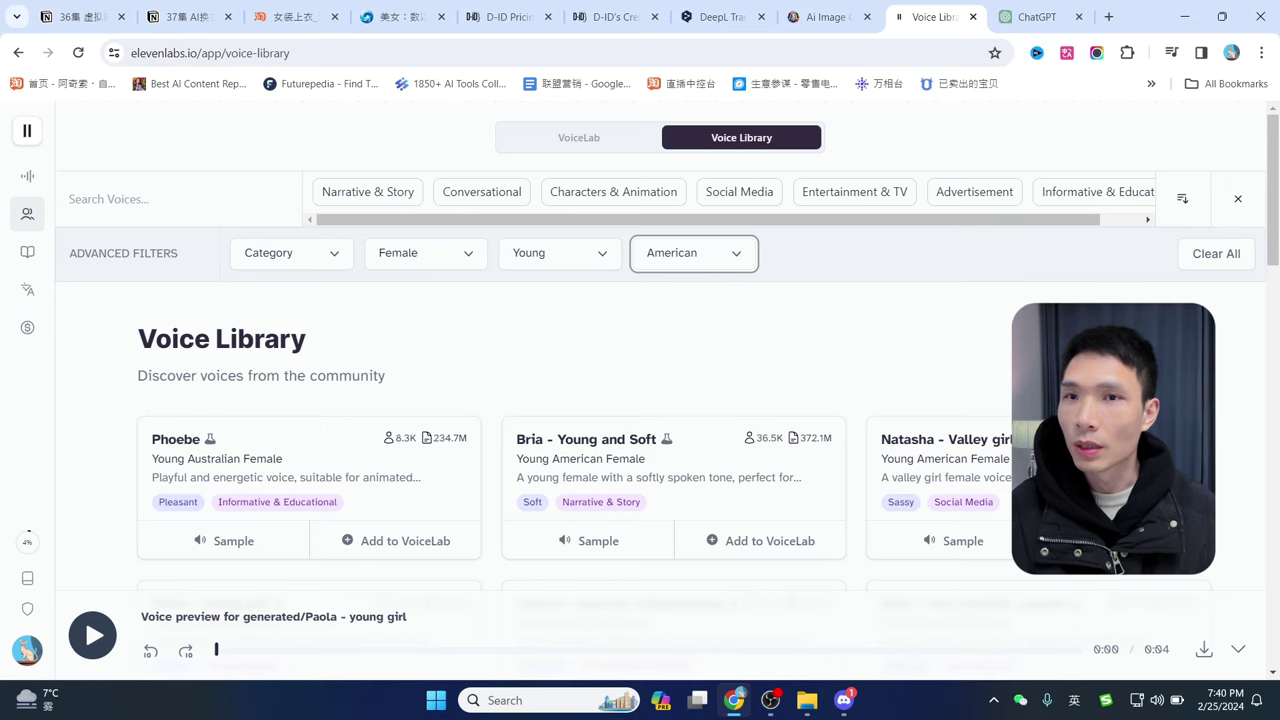
{"action": "scroll", "coordinate": [600, 374], "scroll_direction": "down", "scroll_amount": 2}
{"action": "scroll", "coordinate": [634, 451], "scroll_direction": "up", "scroll_amount": 3}
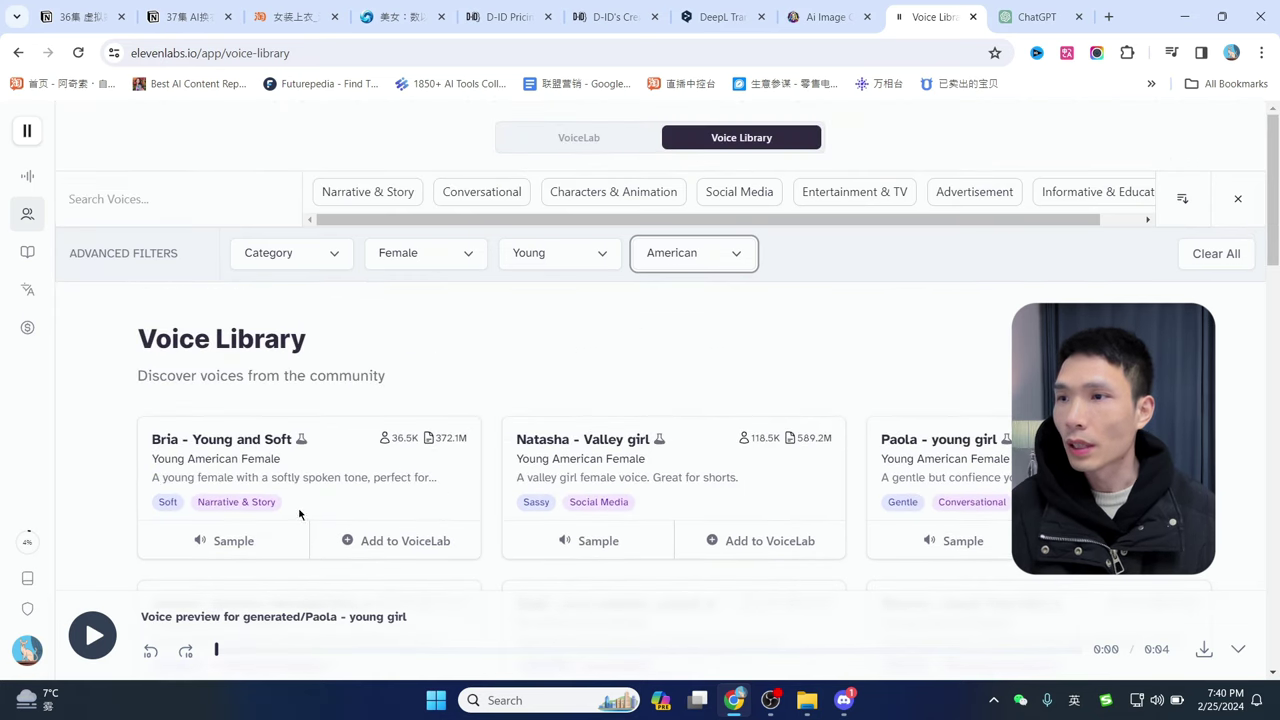
Play the samples of the Bria, Paola and Natasha voices, and check the dialog for adding Natasha to VoiceLab without adding it
{"action": "left_click", "coordinate": [201, 540]}
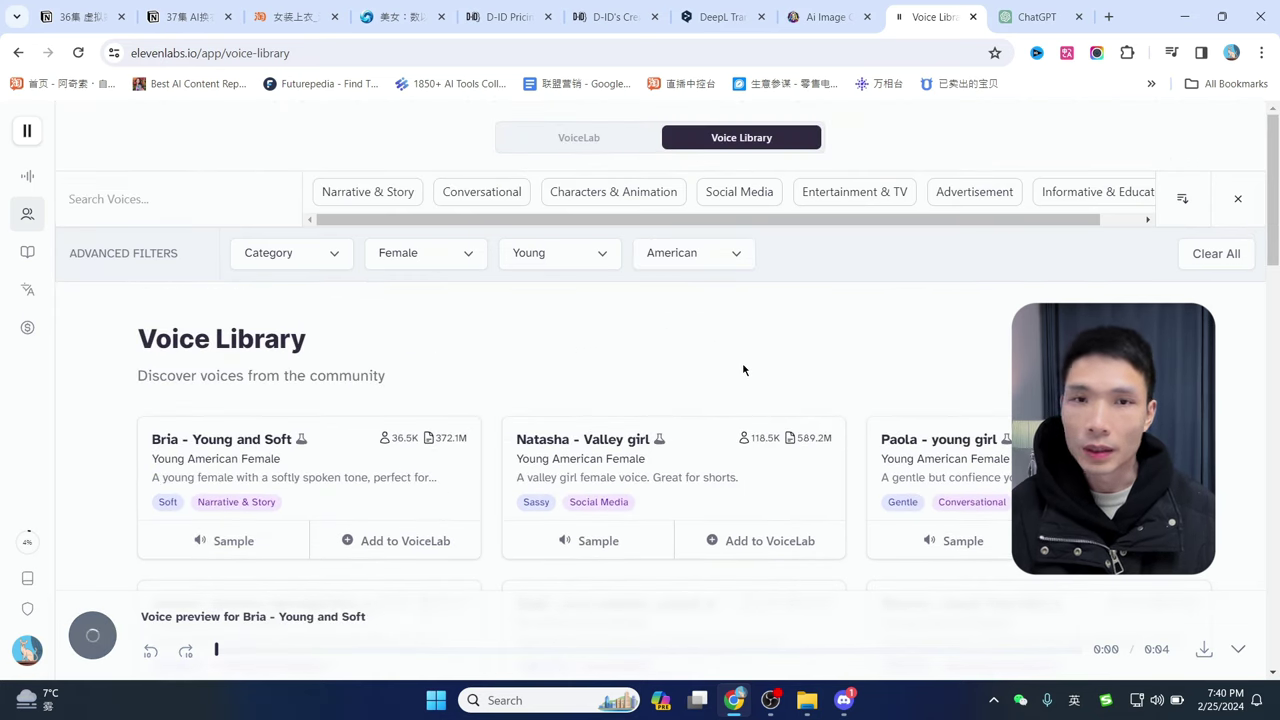
{"action": "scroll", "coordinate": [760, 349], "scroll_direction": "down", "scroll_amount": 1}
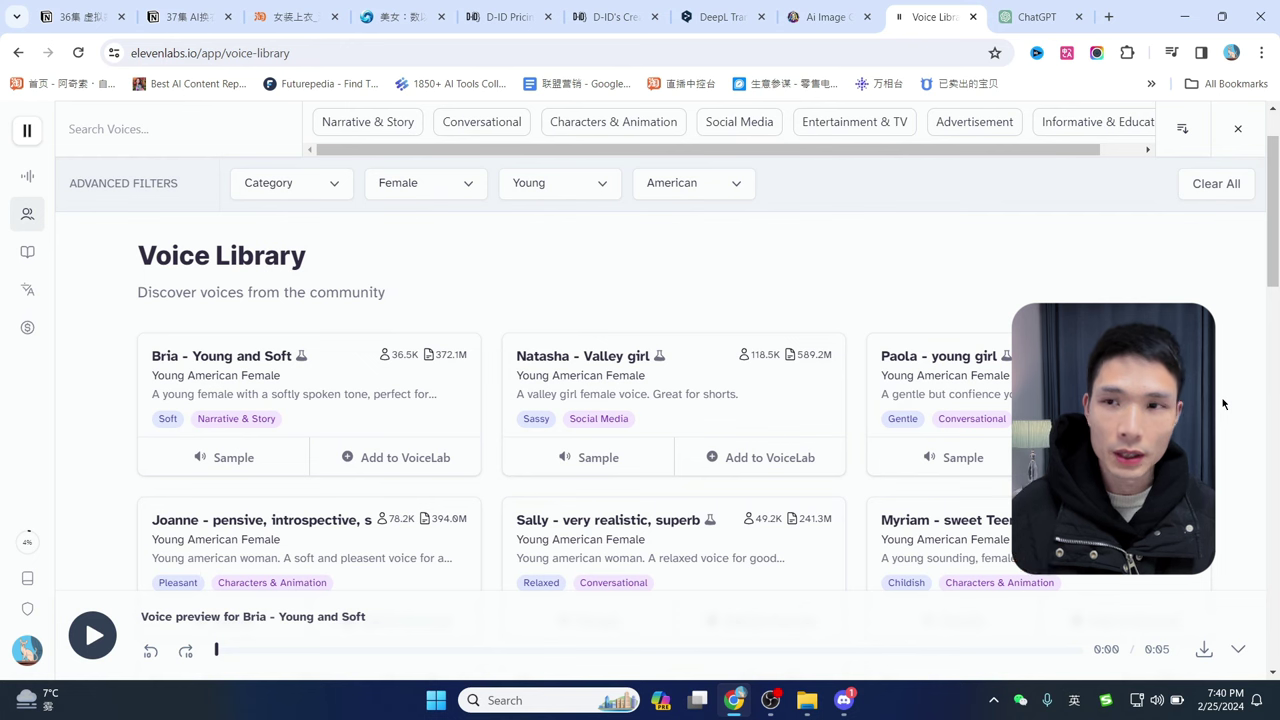
{"action": "left_click", "coordinate": [936, 458]}
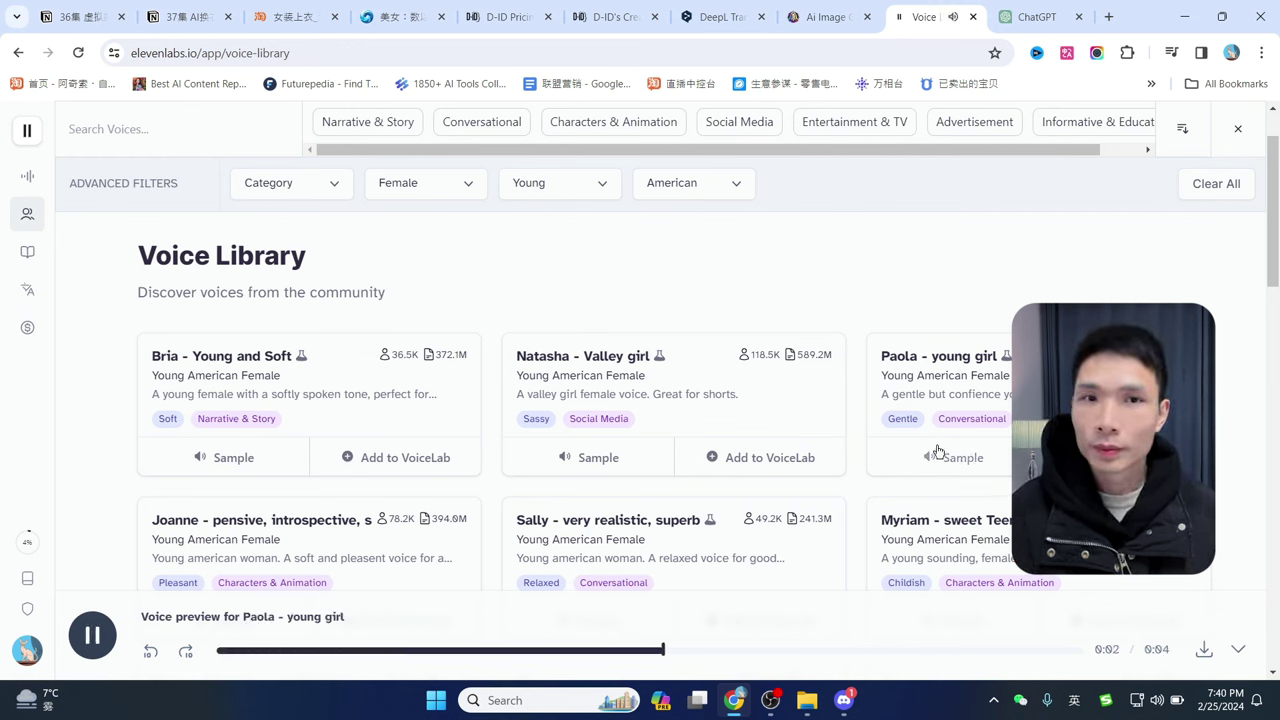
{"action": "scroll", "coordinate": [919, 387], "scroll_direction": "down", "scroll_amount": 1}
{"action": "left_click", "coordinate": [588, 374]}
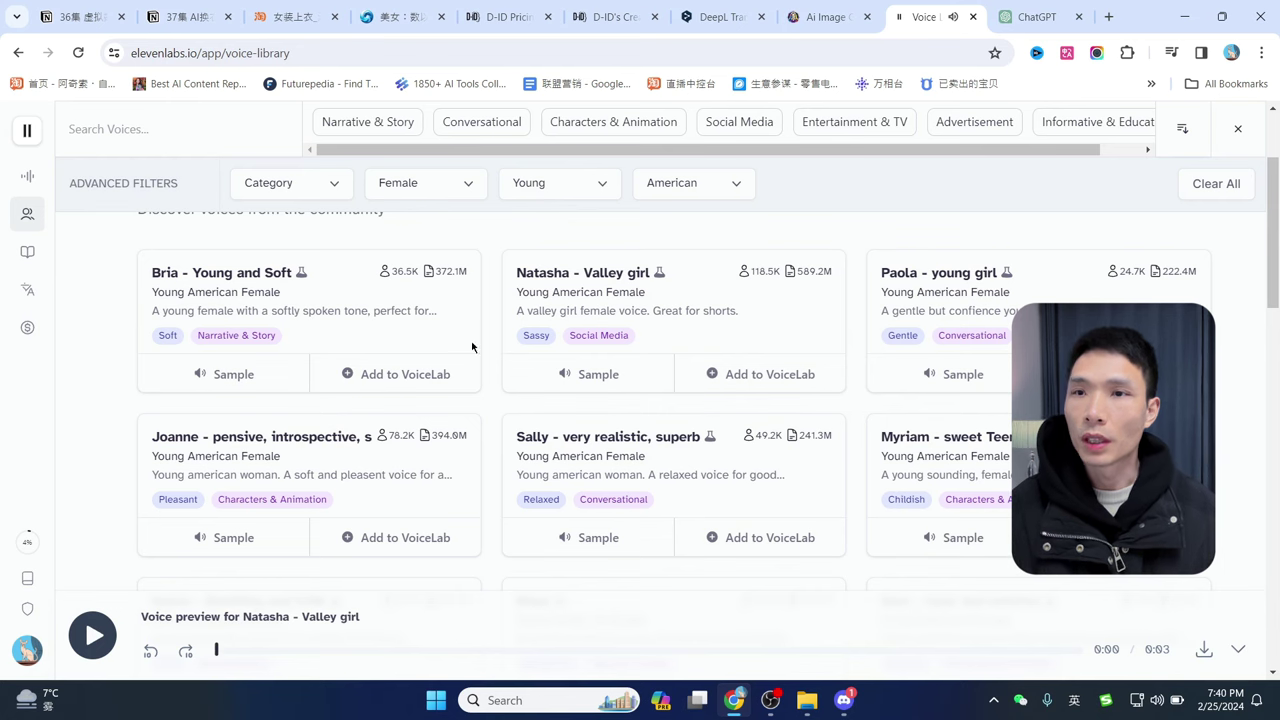
{"action": "left_click", "coordinate": [755, 380]}
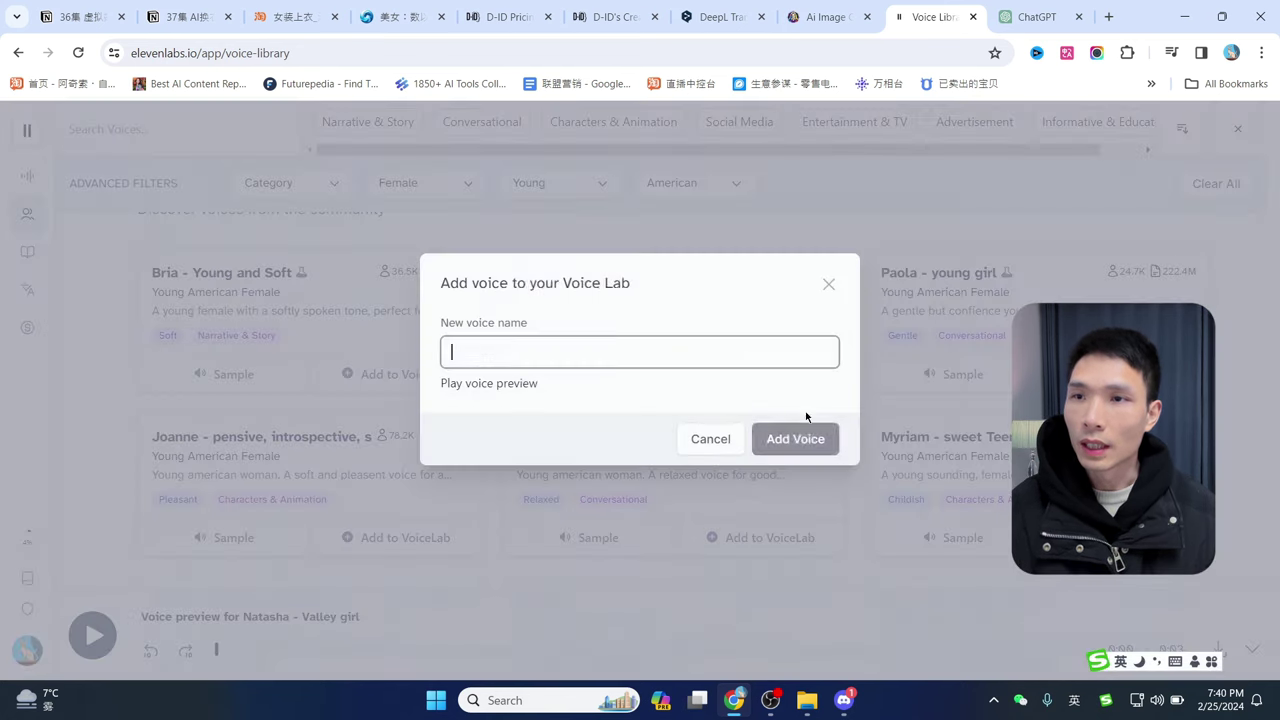
{"action": "left_click", "coordinate": [712, 441]}
Open the Dubbing page and check its source file upload without choosing a file
{"action": "mouse_move", "coordinate": [94, 211]}
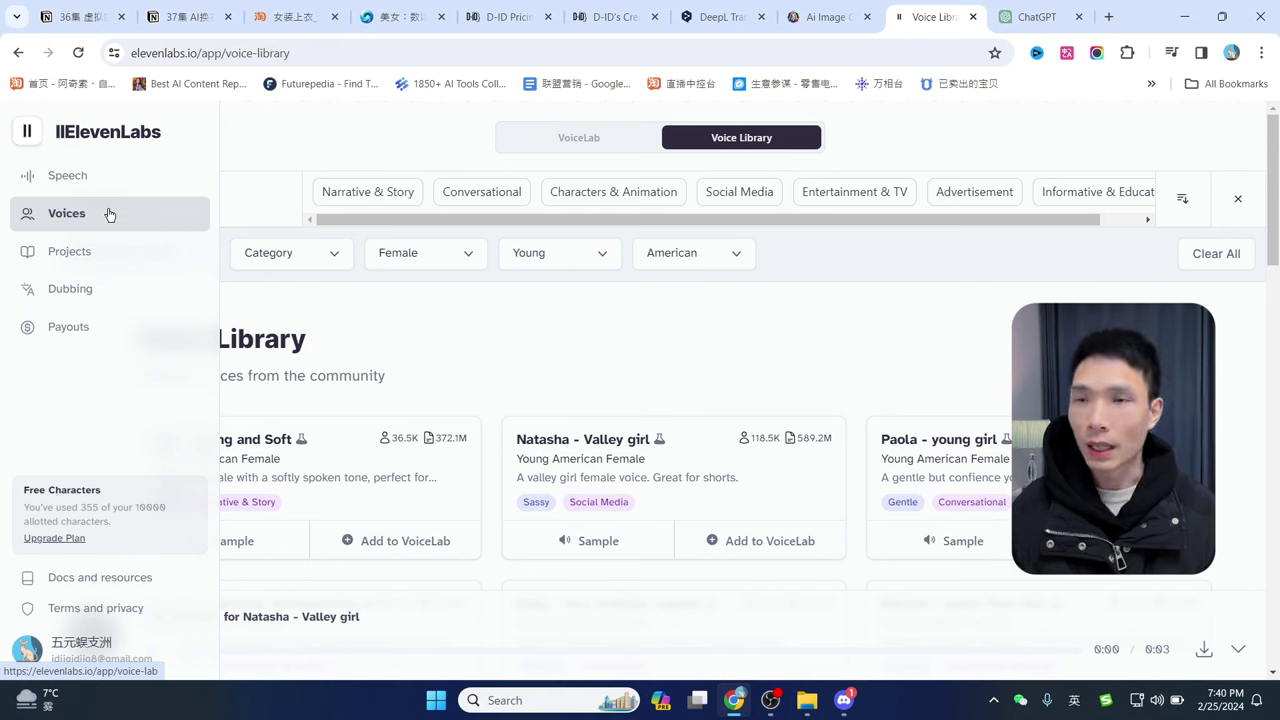
{"action": "left_click", "coordinate": [77, 298]}
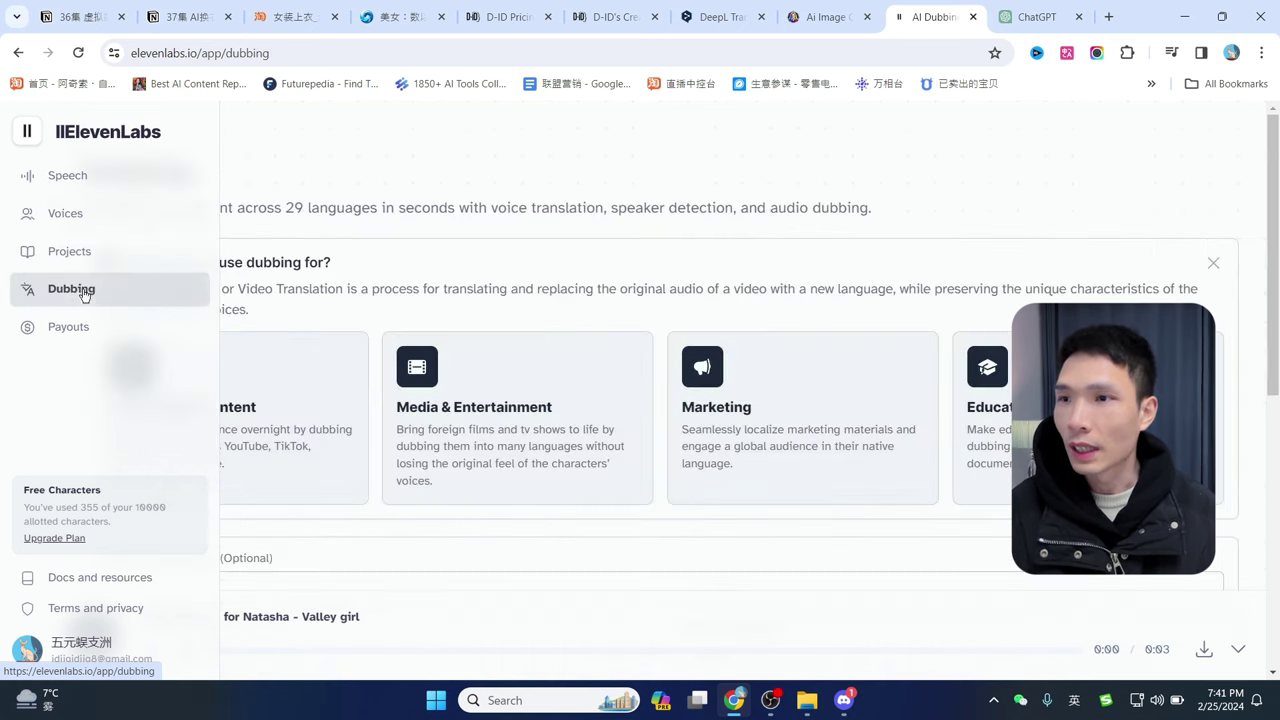
{"action": "scroll", "coordinate": [870, 320], "scroll_direction": "down", "scroll_amount": 2}
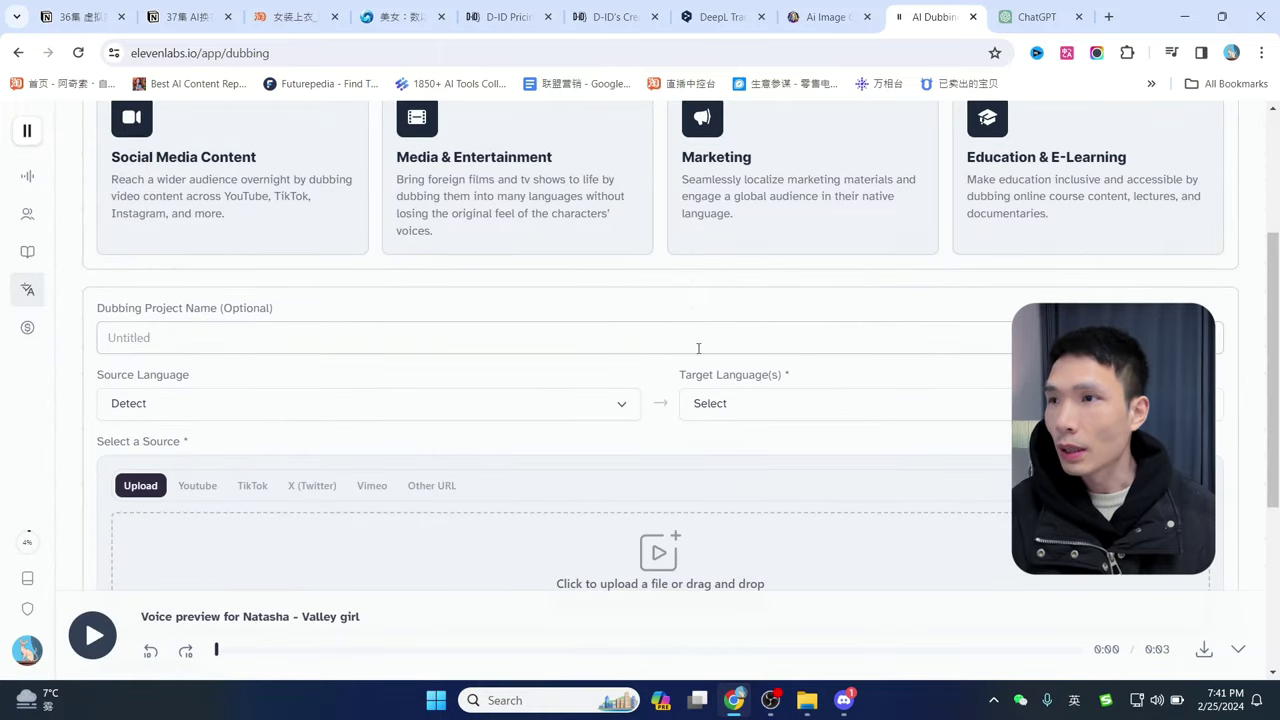
{"action": "scroll", "coordinate": [698, 347], "scroll_direction": "up", "scroll_amount": 3}
{"action": "scroll", "coordinate": [663, 469], "scroll_direction": "down", "scroll_amount": 3}
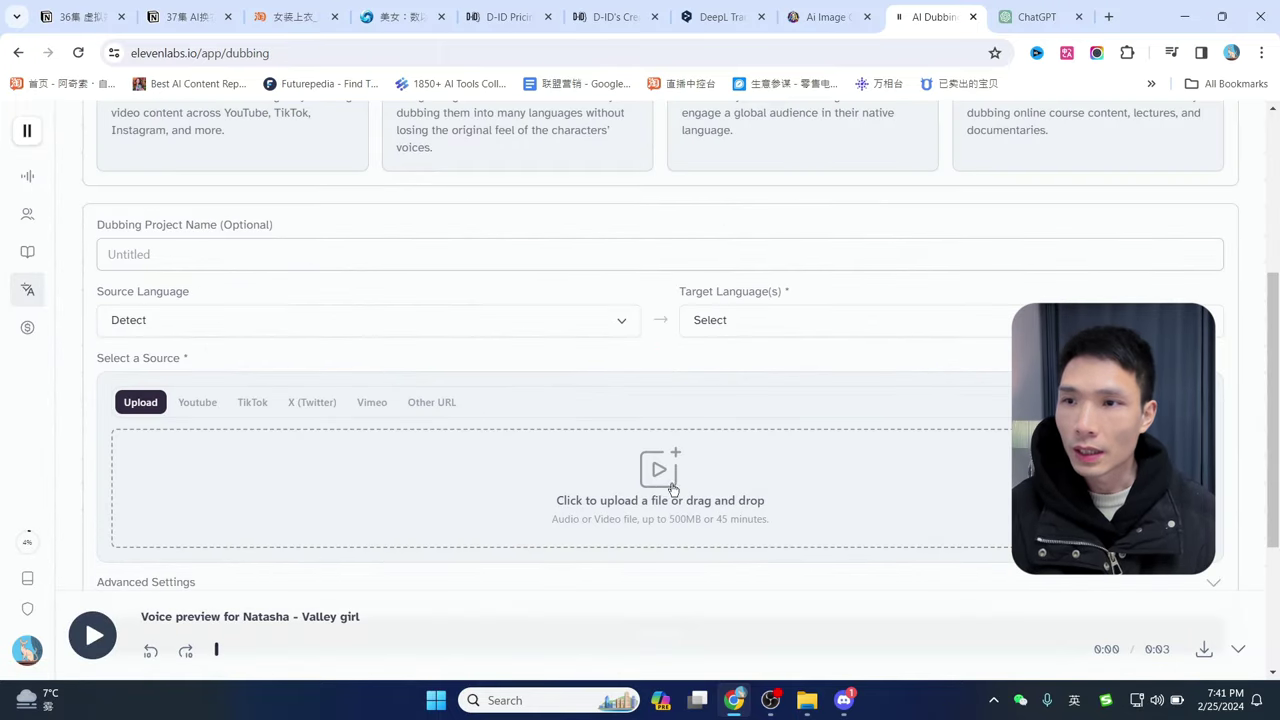
{"action": "left_click", "coordinate": [679, 468]}
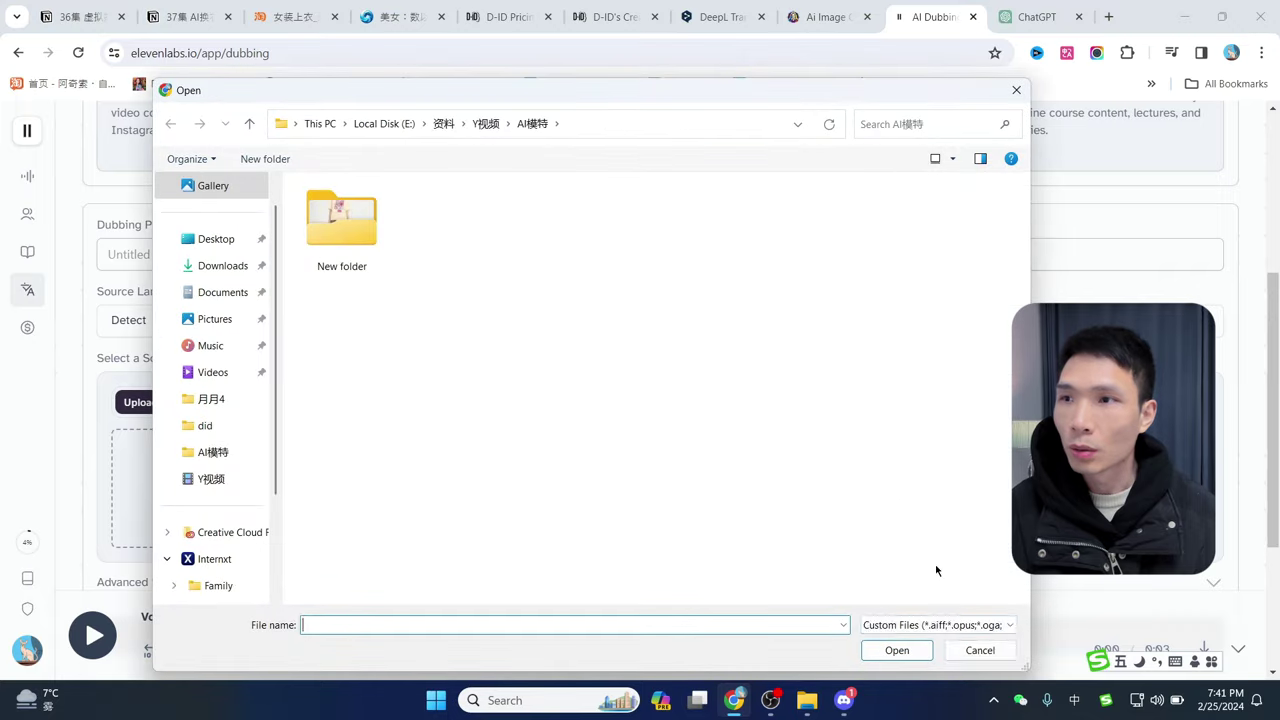
{"action": "left_click", "coordinate": [980, 650]}
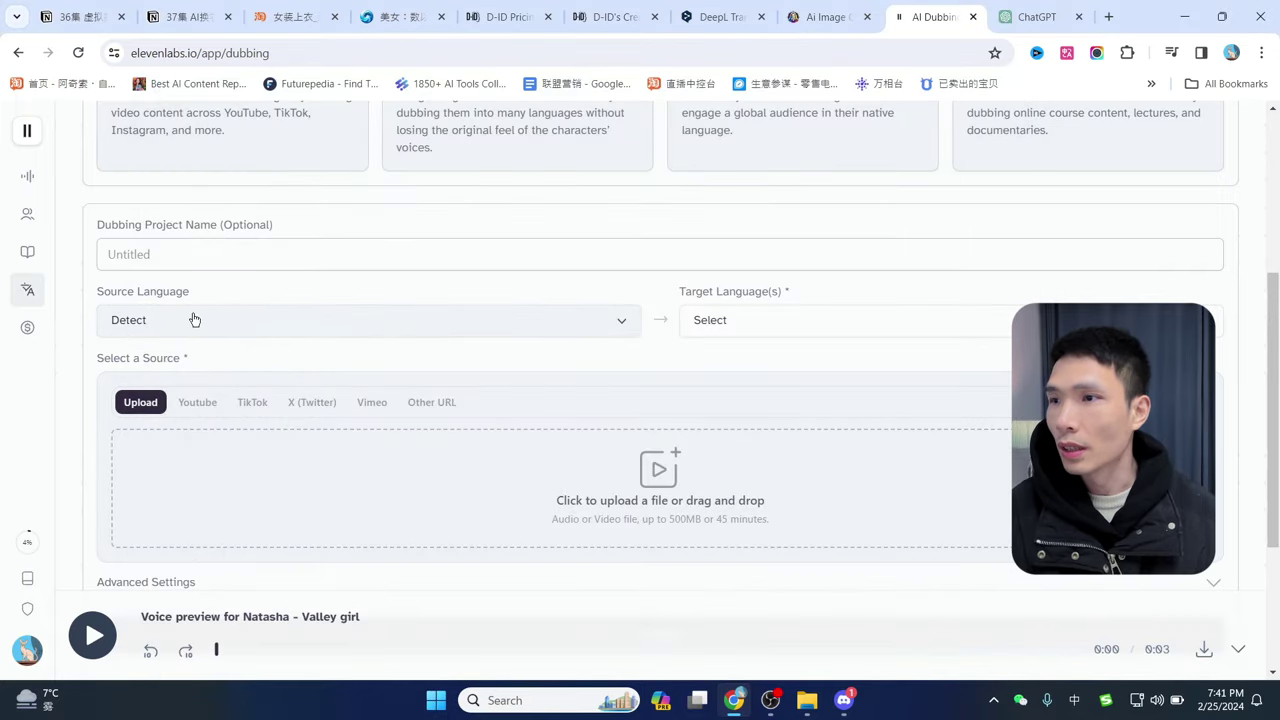
Set the dubbing project's source language to Chinese and its target language to English
{"action": "left_click", "coordinate": [163, 331]}
{"action": "scroll", "coordinate": [195, 420], "scroll_direction": "down", "scroll_amount": 1}
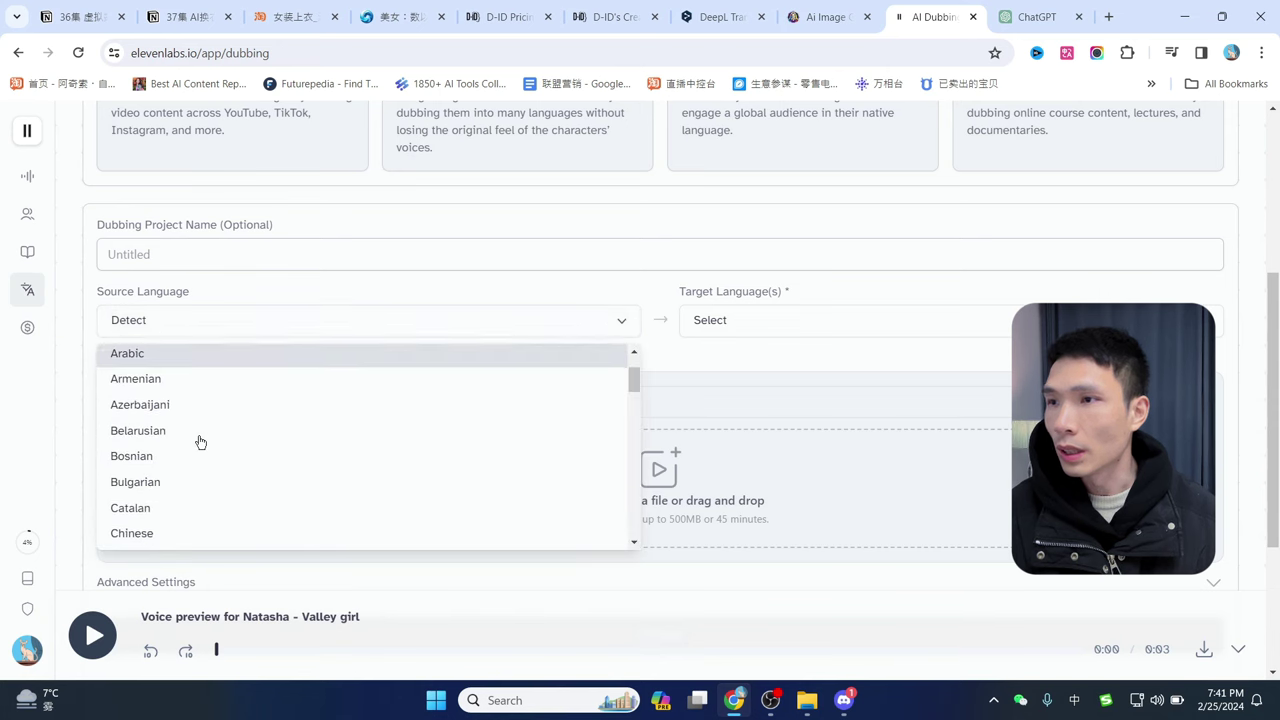
{"action": "scroll", "coordinate": [200, 441], "scroll_direction": "down", "scroll_amount": 1}
{"action": "left_click", "coordinate": [150, 455]}
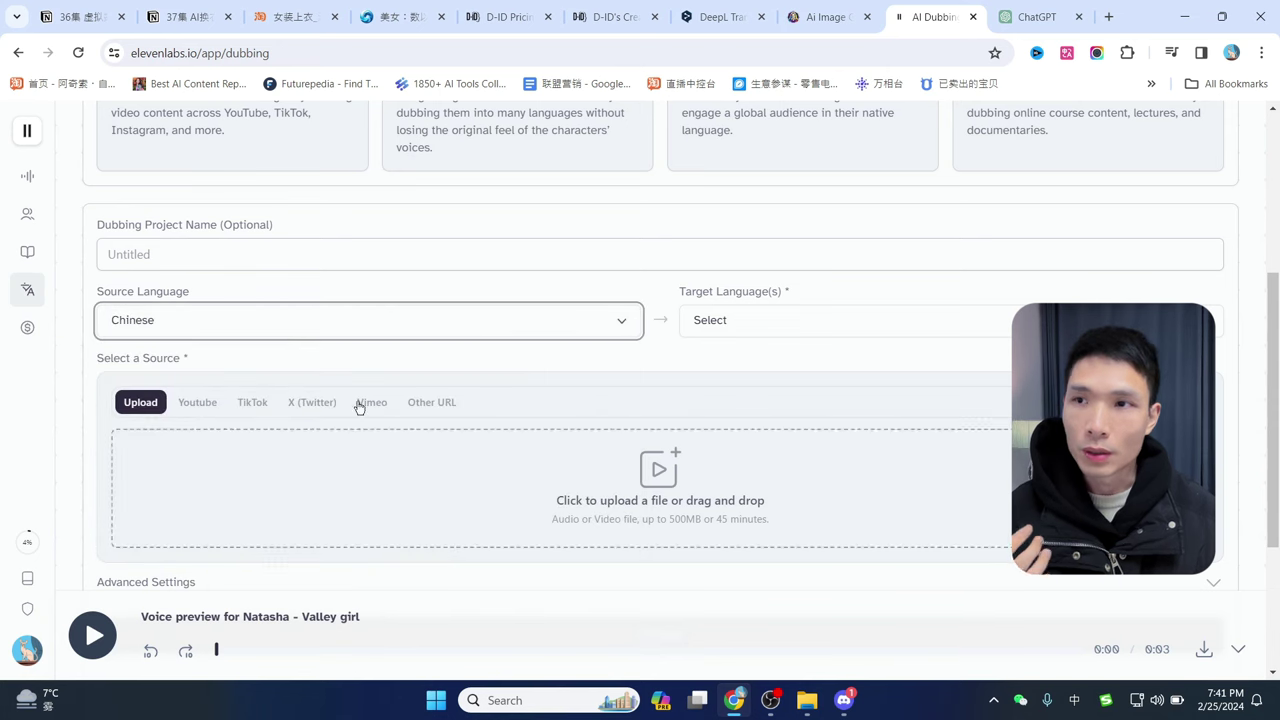
{"action": "left_click", "coordinate": [776, 323]}
{"action": "left_click", "coordinate": [751, 360]}
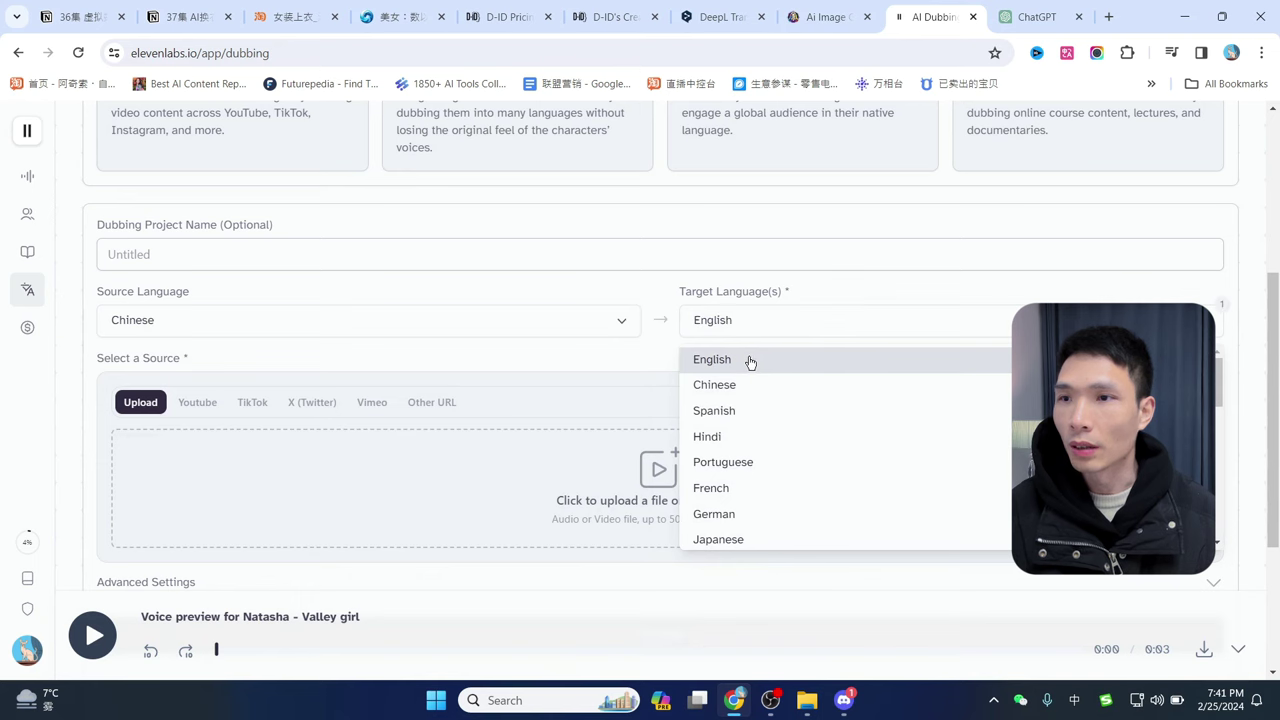
{"action": "left_click", "coordinate": [594, 357]}
{"action": "scroll", "coordinate": [860, 449], "scroll_direction": "down", "scroll_amount": 3}
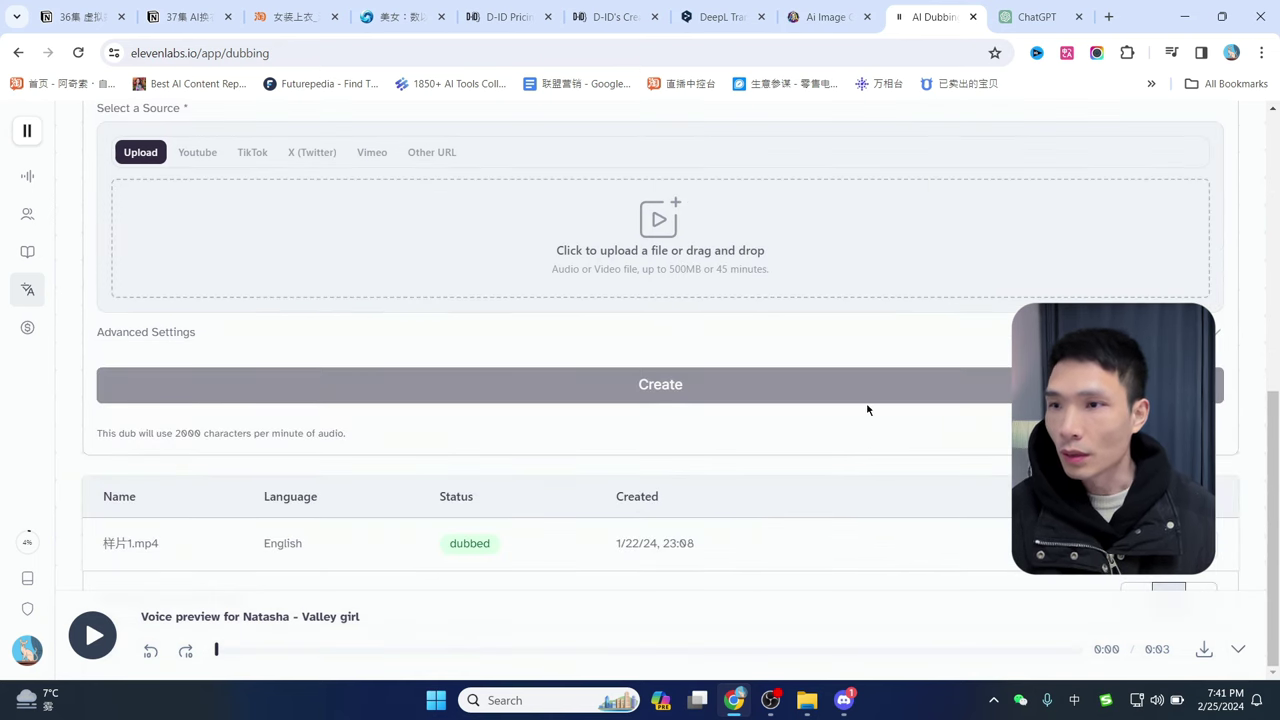
Play the finished dub of 样片1.mp4 in full screen and close its details
{"action": "scroll", "coordinate": [490, 575], "scroll_direction": "up", "scroll_amount": 1}
{"action": "scroll", "coordinate": [437, 532], "scroll_direction": "down", "scroll_amount": 1}
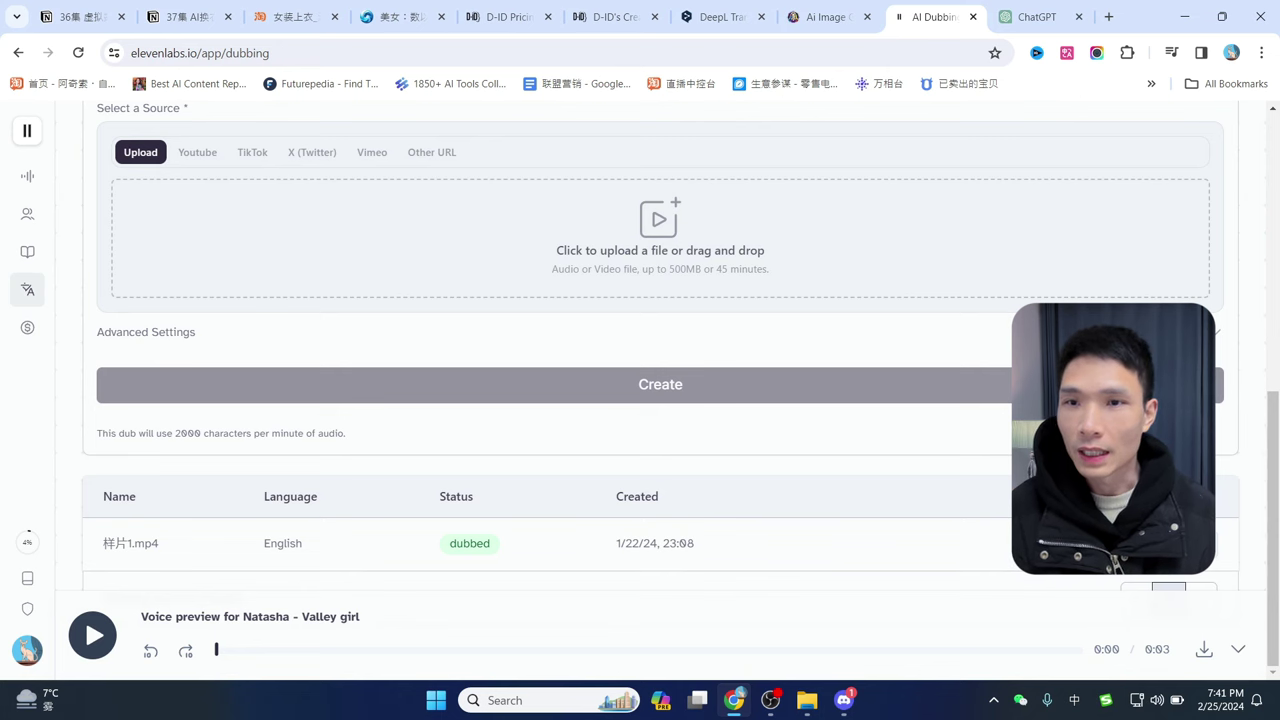
{"action": "left_click", "coordinate": [1150, 543]}
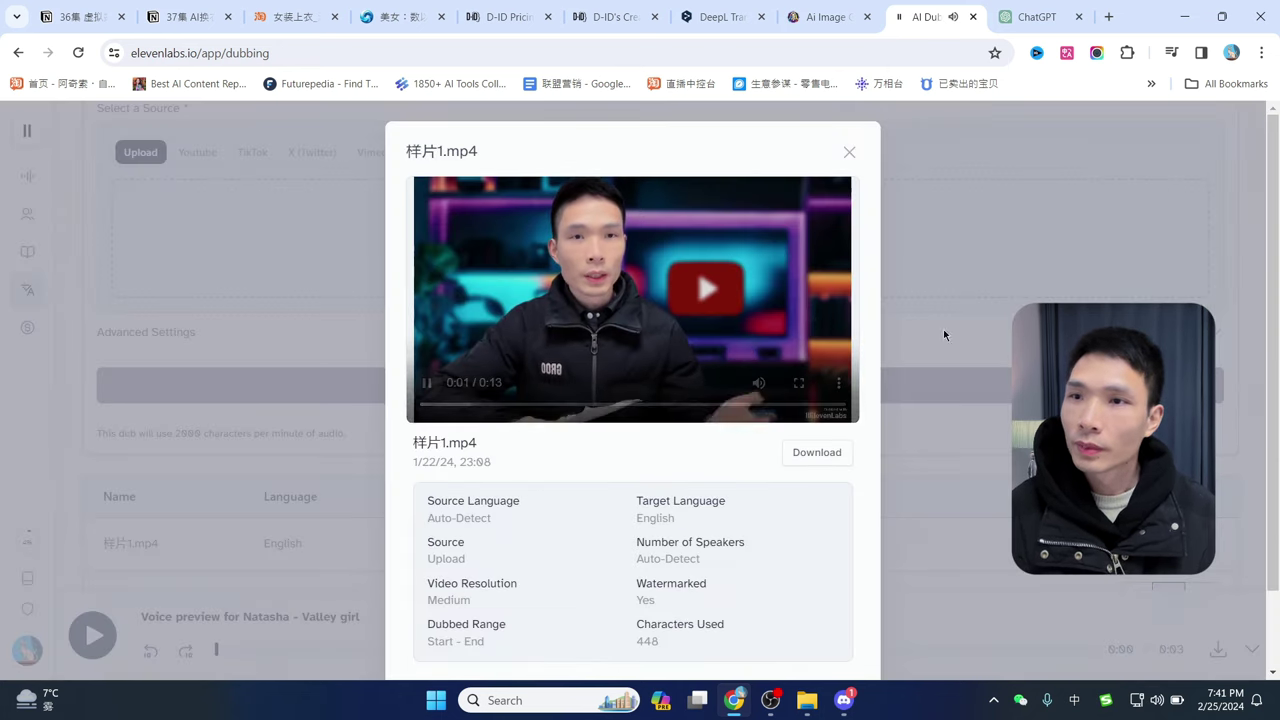
{"action": "left_click", "coordinate": [799, 384]}
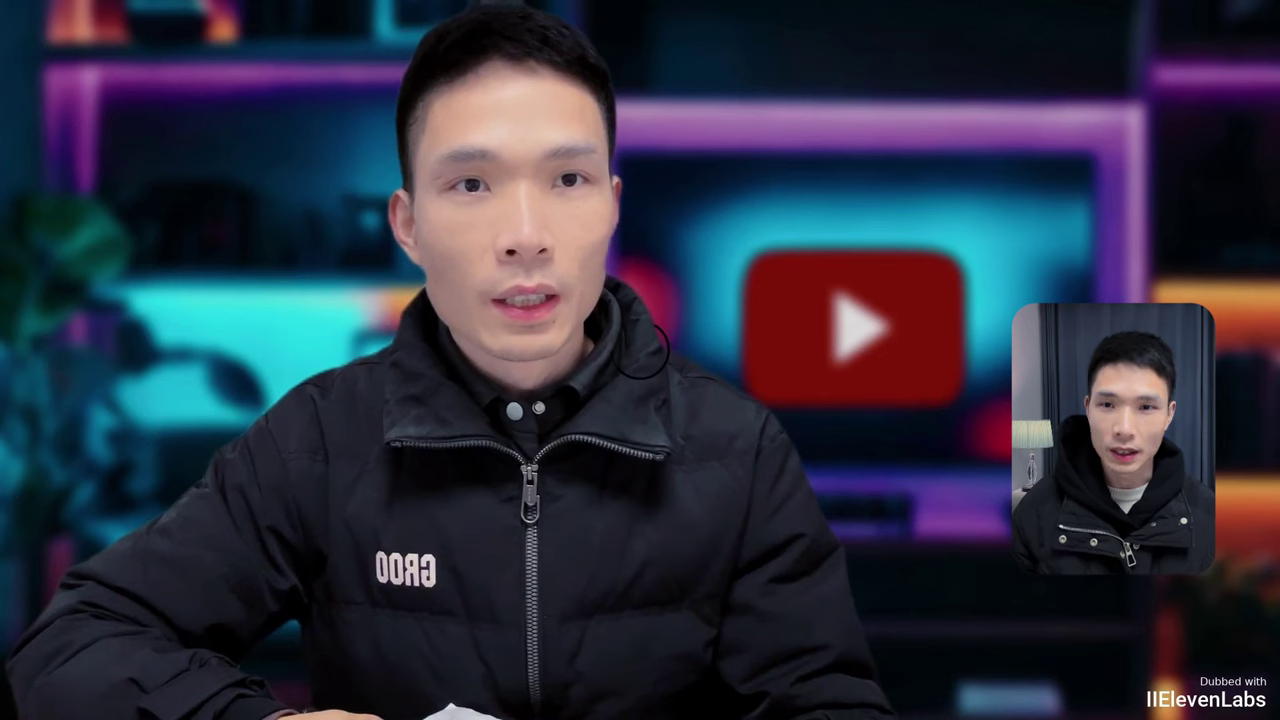
{"action": "key", "text": "Escape"}
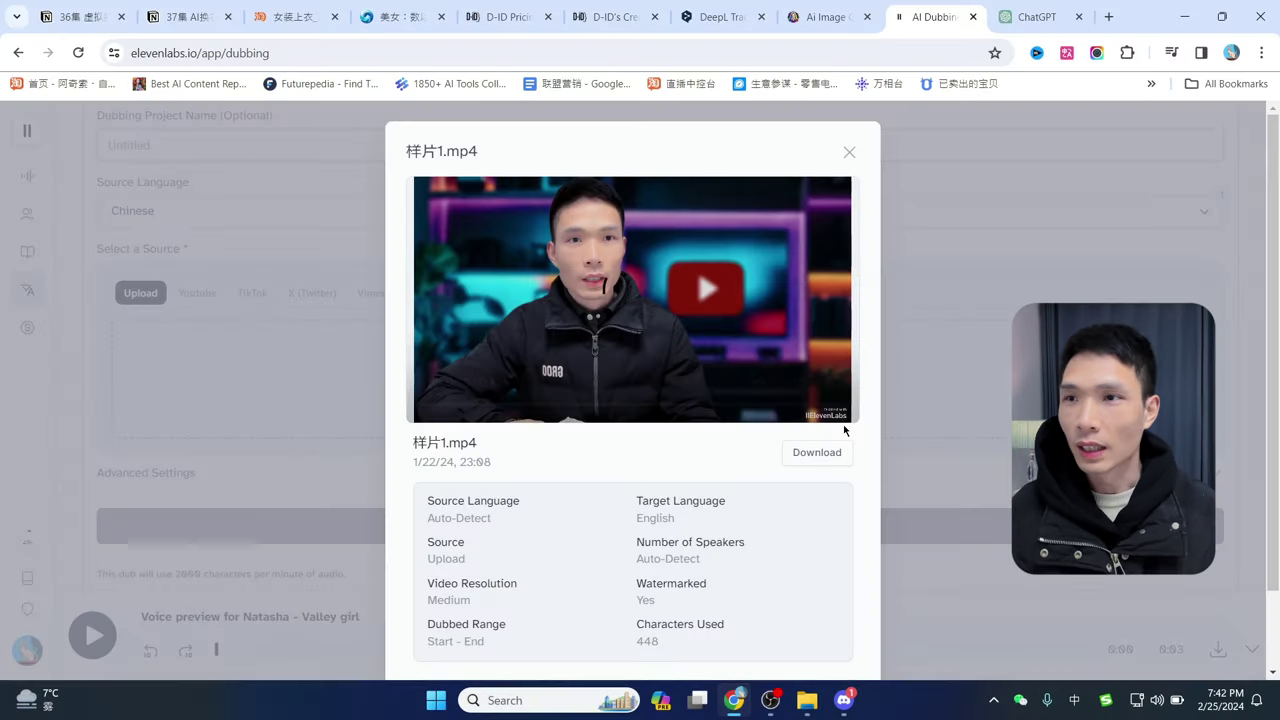
{"action": "left_click", "coordinate": [849, 153]}
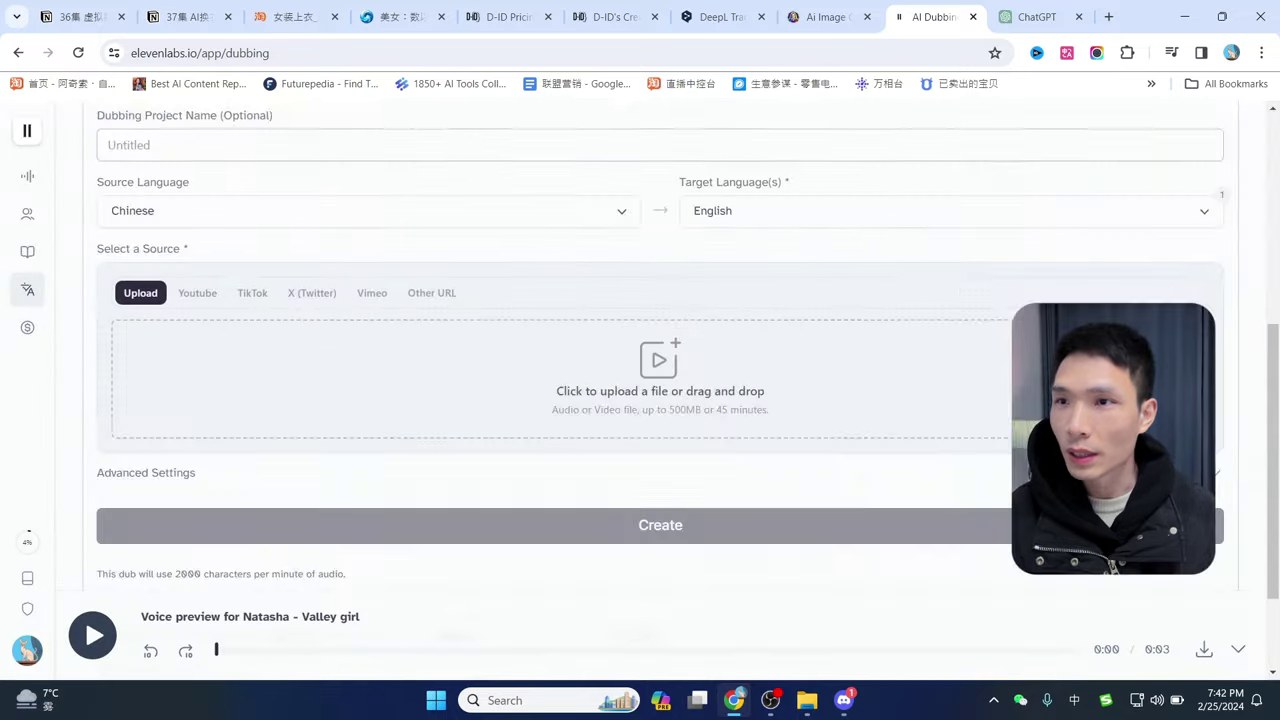
Return to Speech Synthesis, check the Speech to Speech mode, and review the script text under Text to Speech
{"action": "scroll", "coordinate": [981, 316], "scroll_direction": "up", "scroll_amount": 5}
{"action": "left_click", "coordinate": [27, 176]}
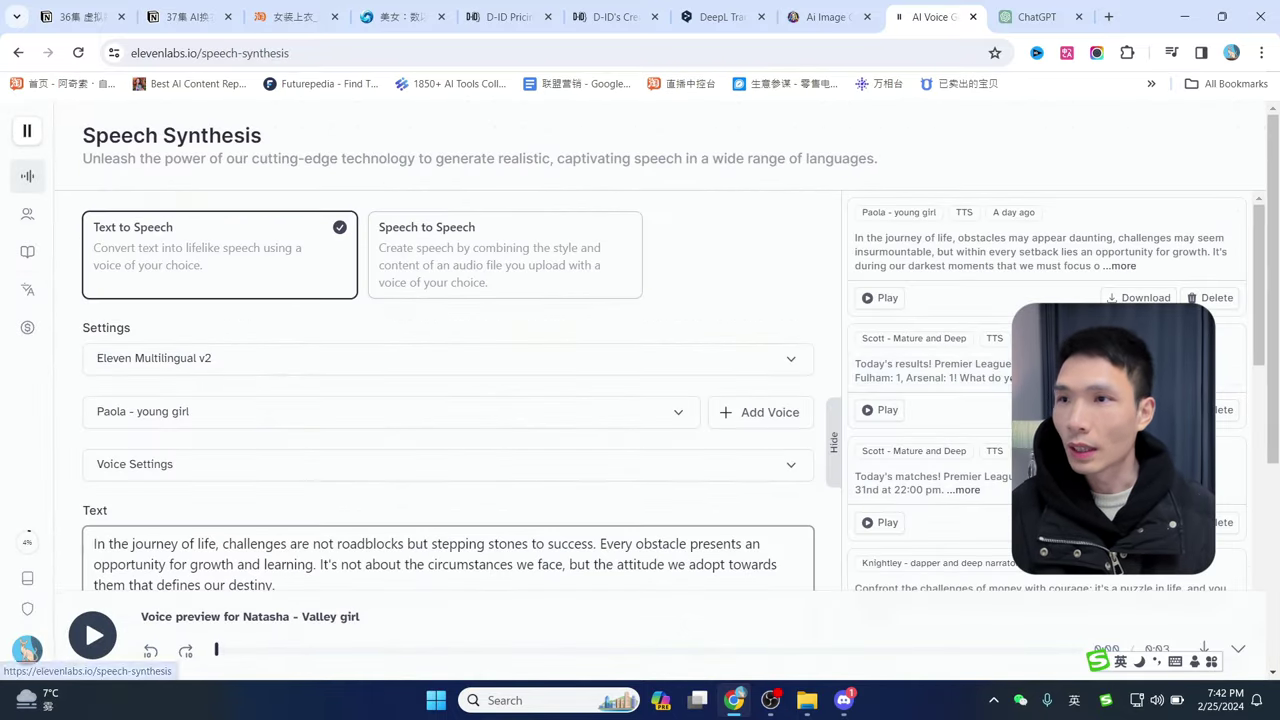
{"action": "left_click", "coordinate": [450, 249]}
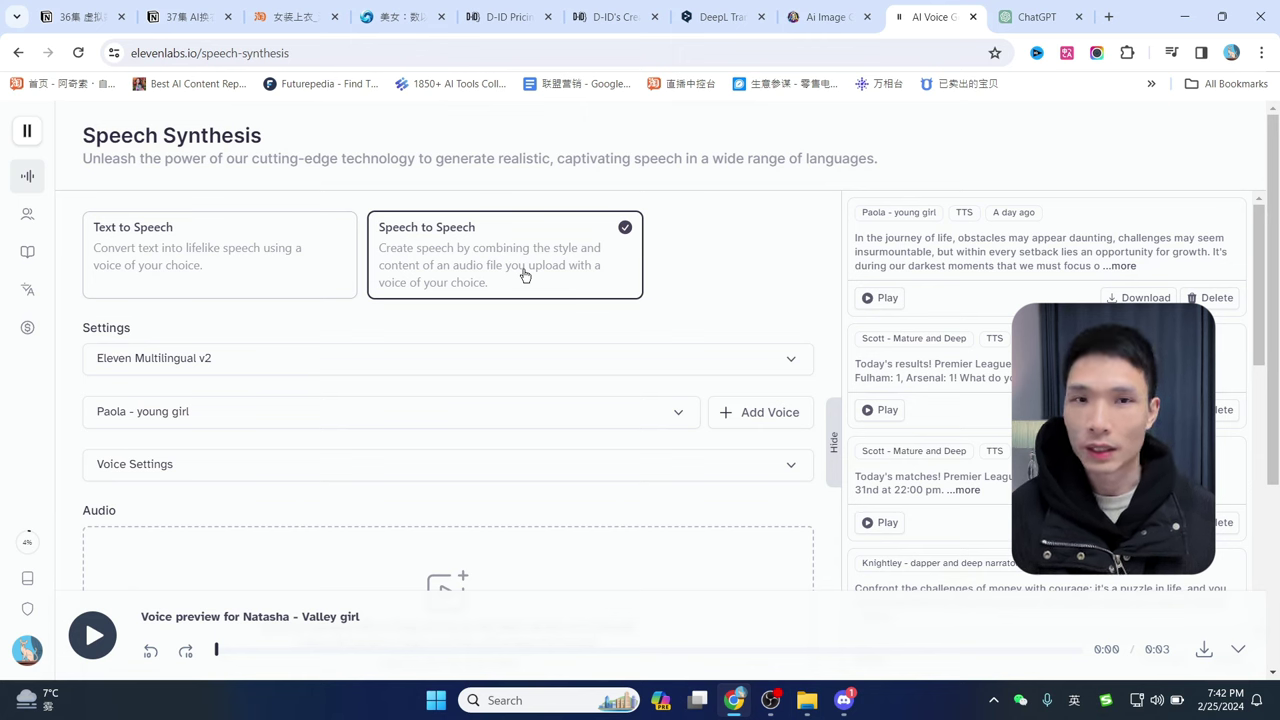
{"action": "left_click", "coordinate": [345, 290]}
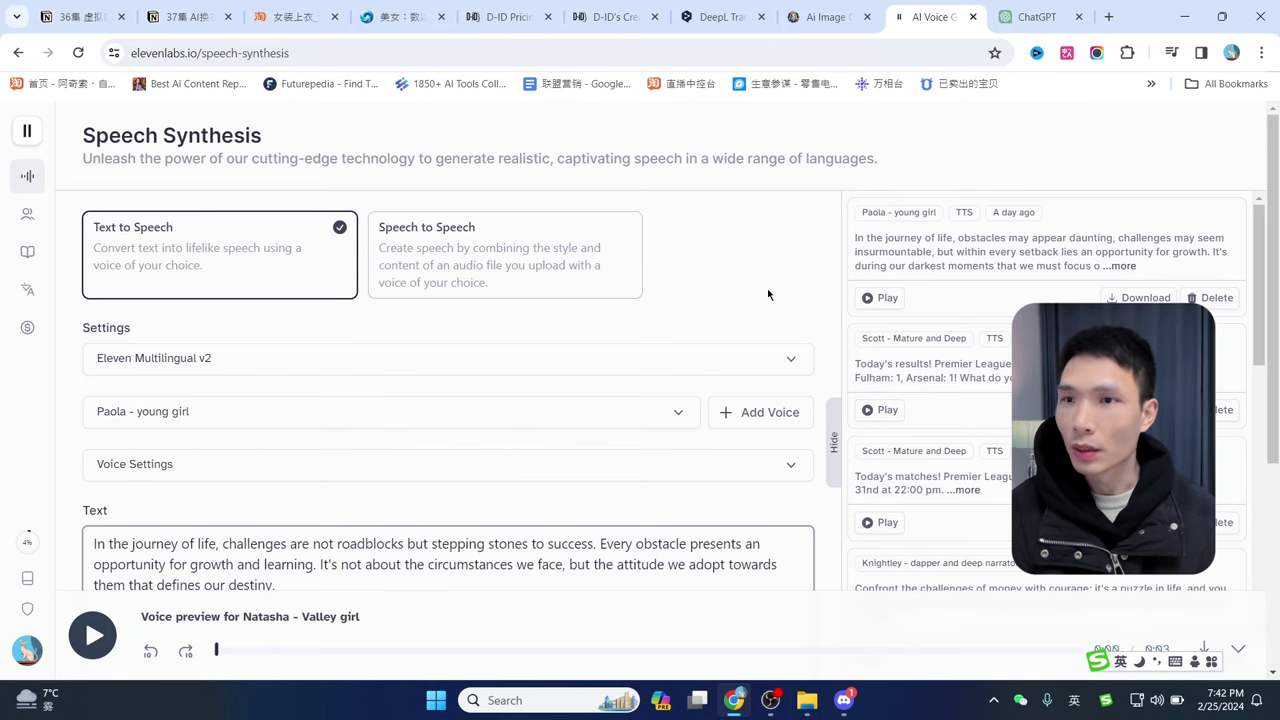
{"action": "scroll", "coordinate": [930, 400], "scroll_direction": "down", "scroll_amount": 10}
{"action": "scroll", "coordinate": [730, 480], "scroll_direction": "down", "scroll_amount": 3}
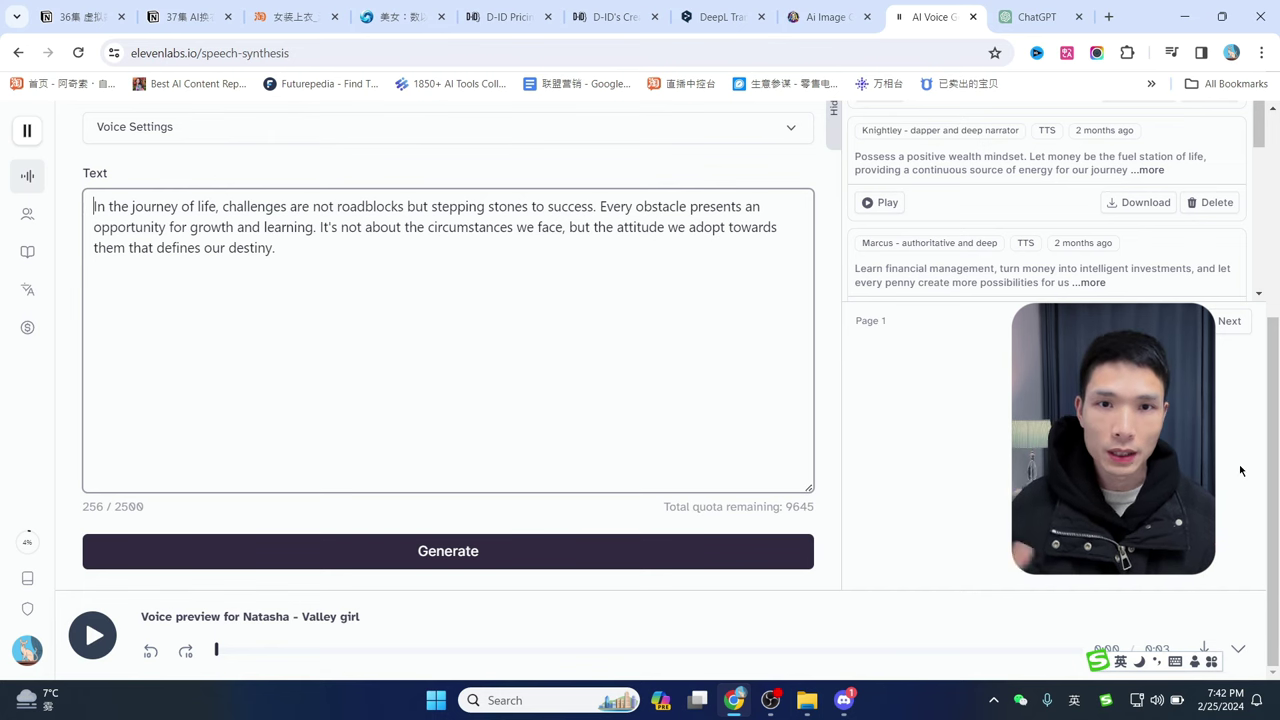
Search Google for "tok king heads" in a new browser tab and open the Tokkingheads site's homepage
{"action": "key", "text": "ctrl+t"}
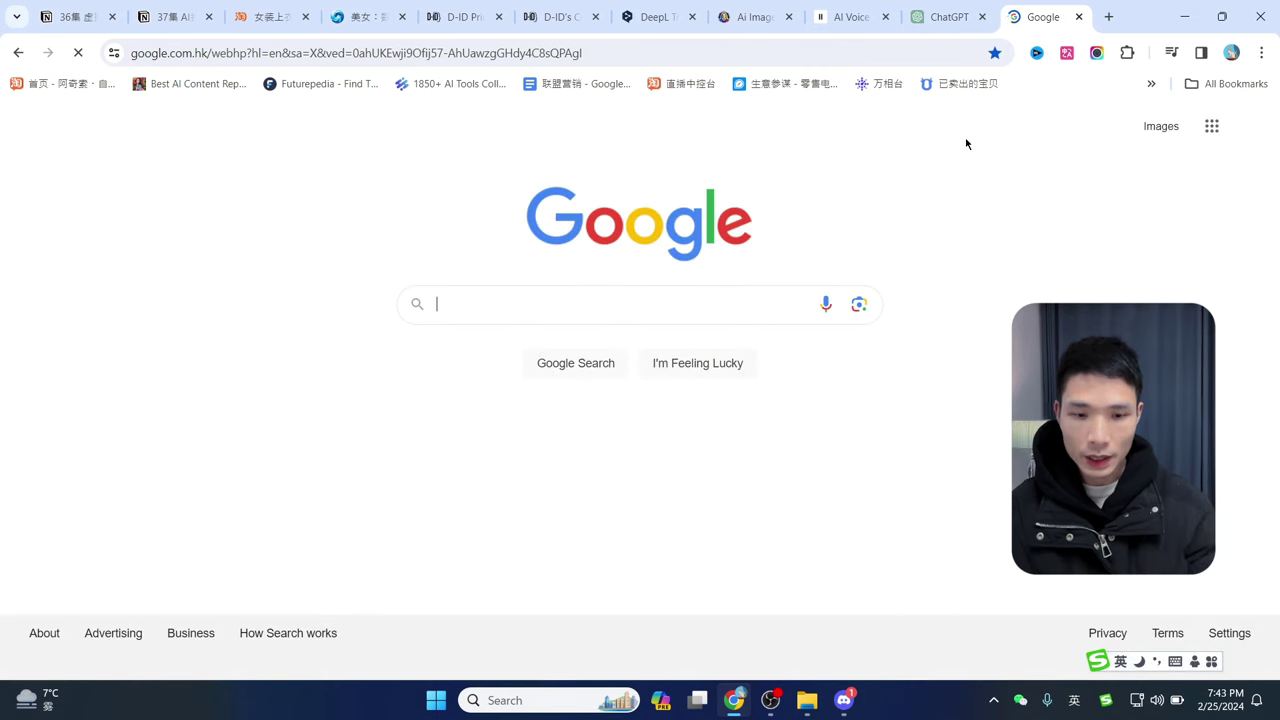
{"action": "type", "text": "tok"}
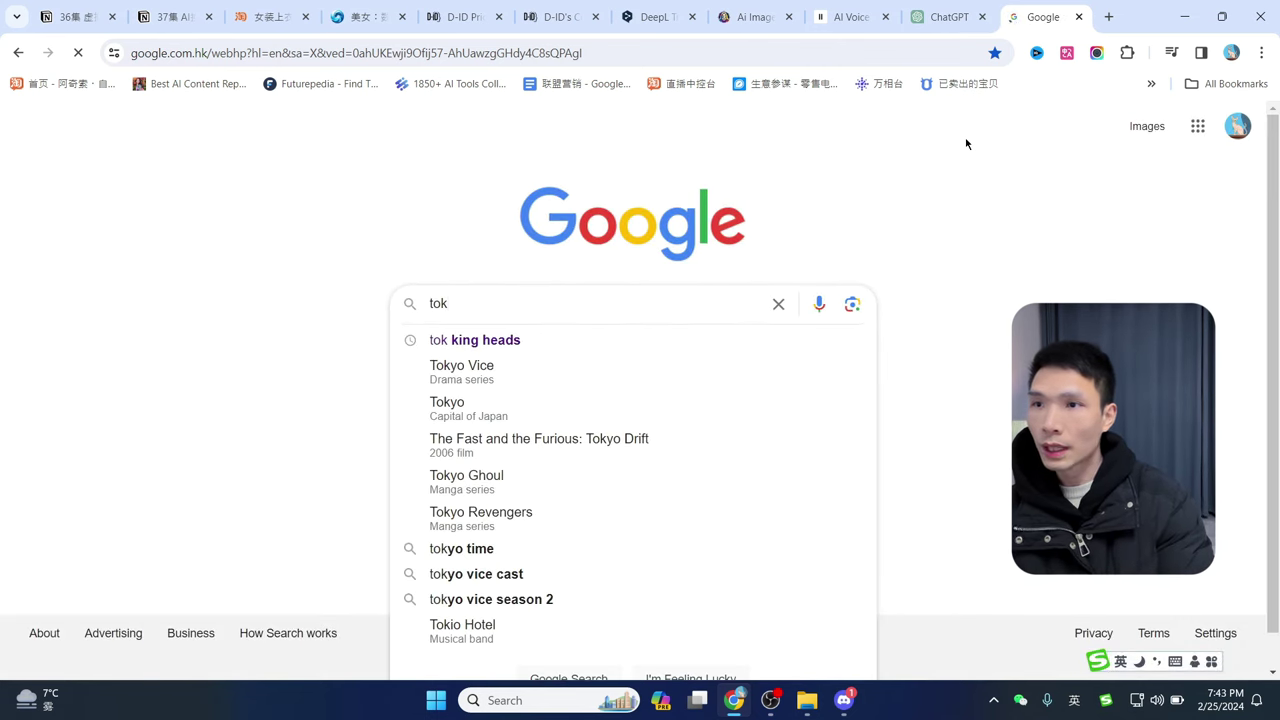
{"action": "key", "text": "Down"}
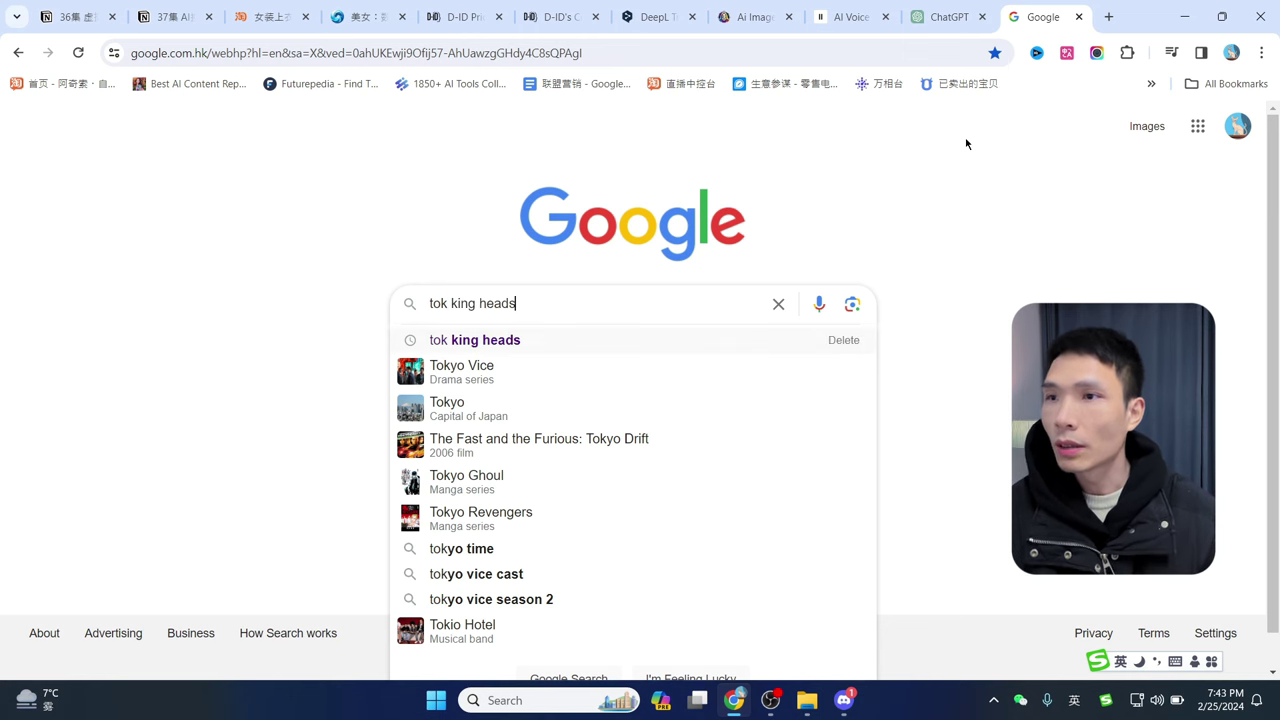
{"action": "key", "text": "Return"}
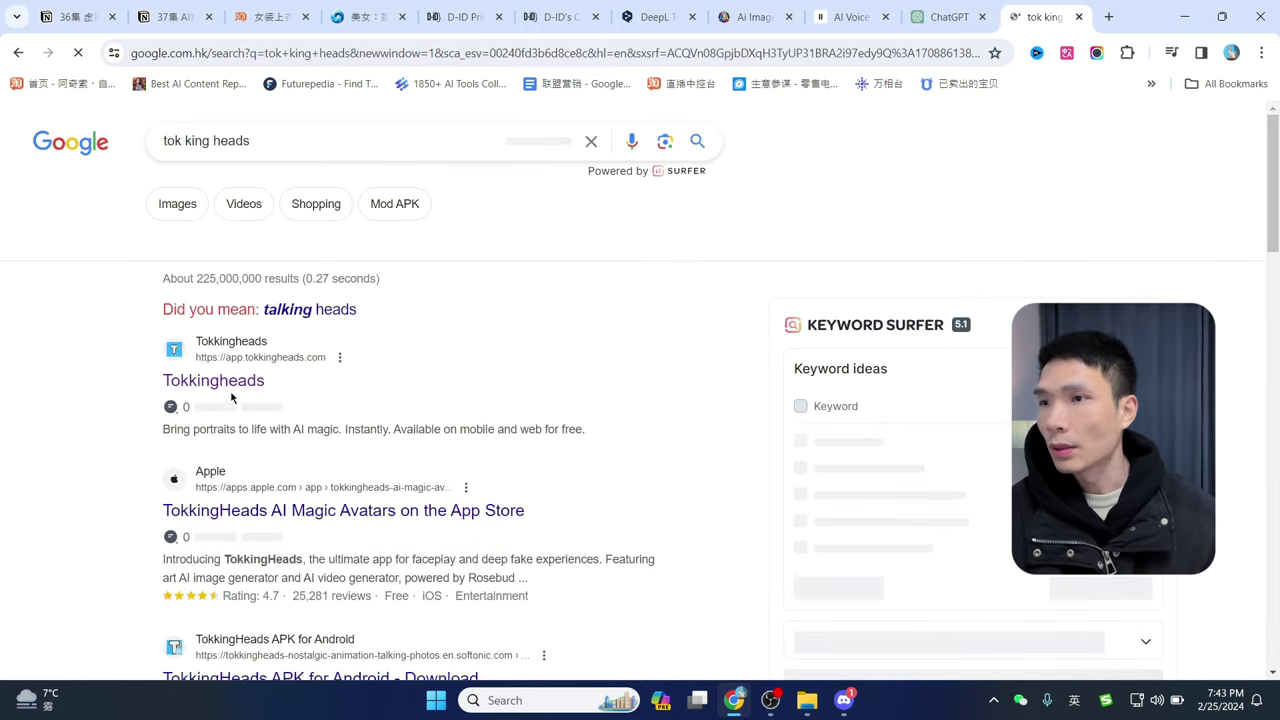
{"action": "left_click", "coordinate": [205, 381]}
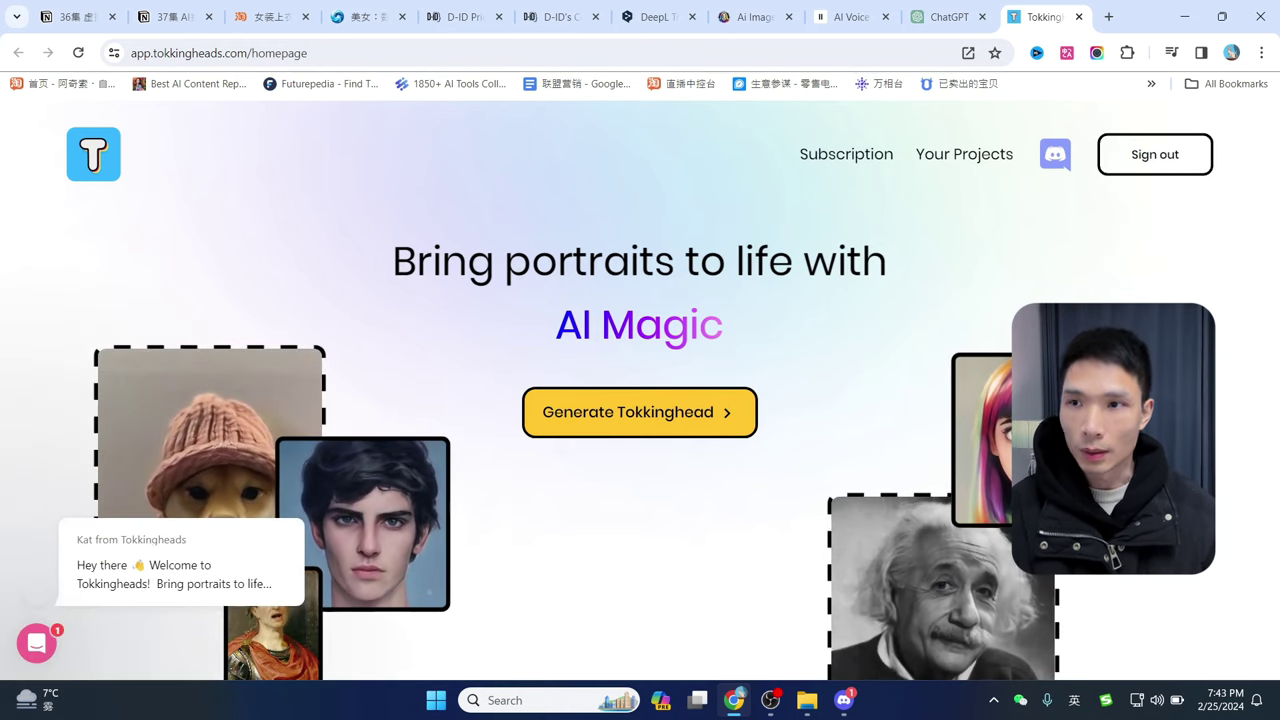
{"action": "scroll", "coordinate": [563, 554], "scroll_direction": "down", "scroll_amount": 2}
{"action": "scroll", "coordinate": [614, 524], "scroll_direction": "up", "scroll_amount": 2}
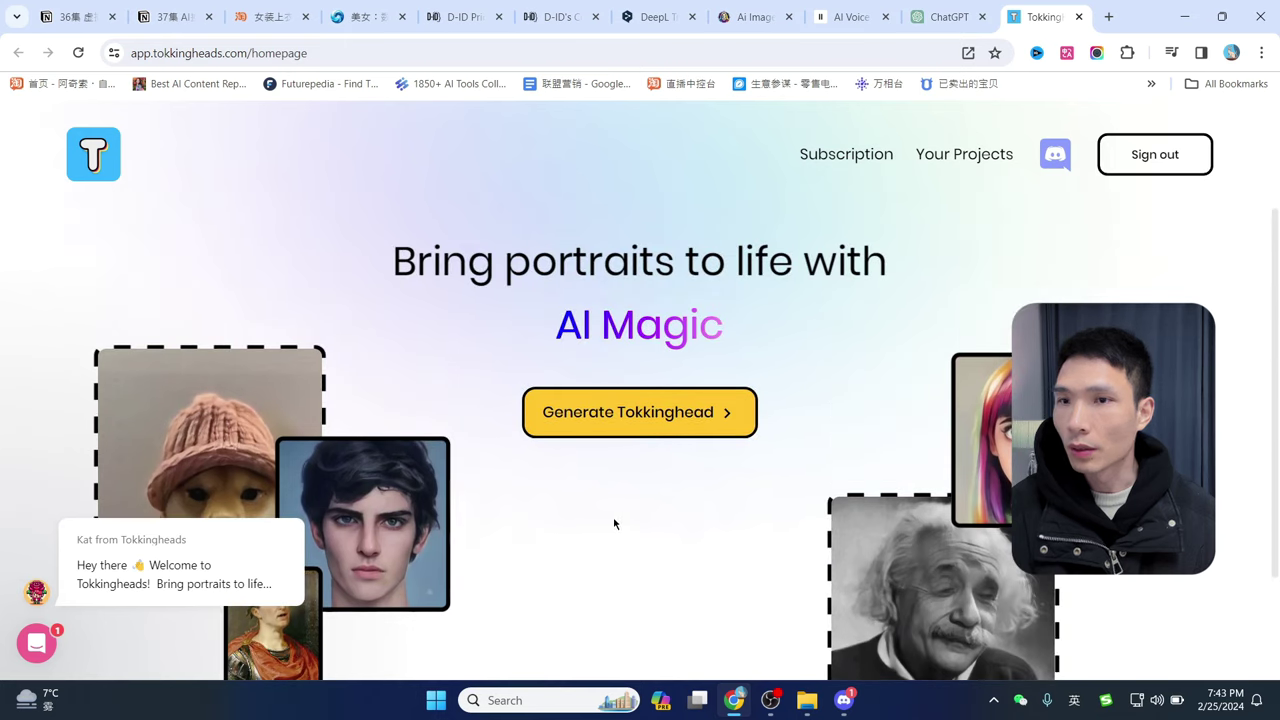
{"action": "scroll", "coordinate": [615, 300], "scroll_direction": "down", "scroll_amount": 2}
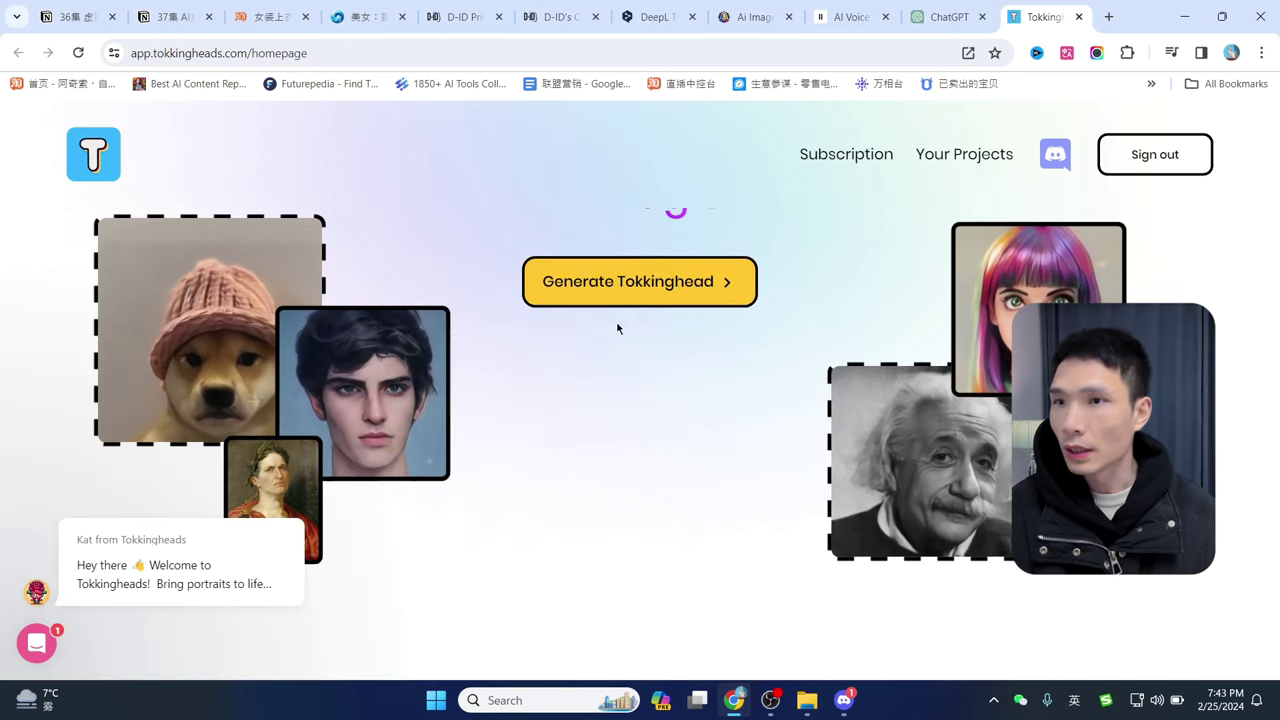
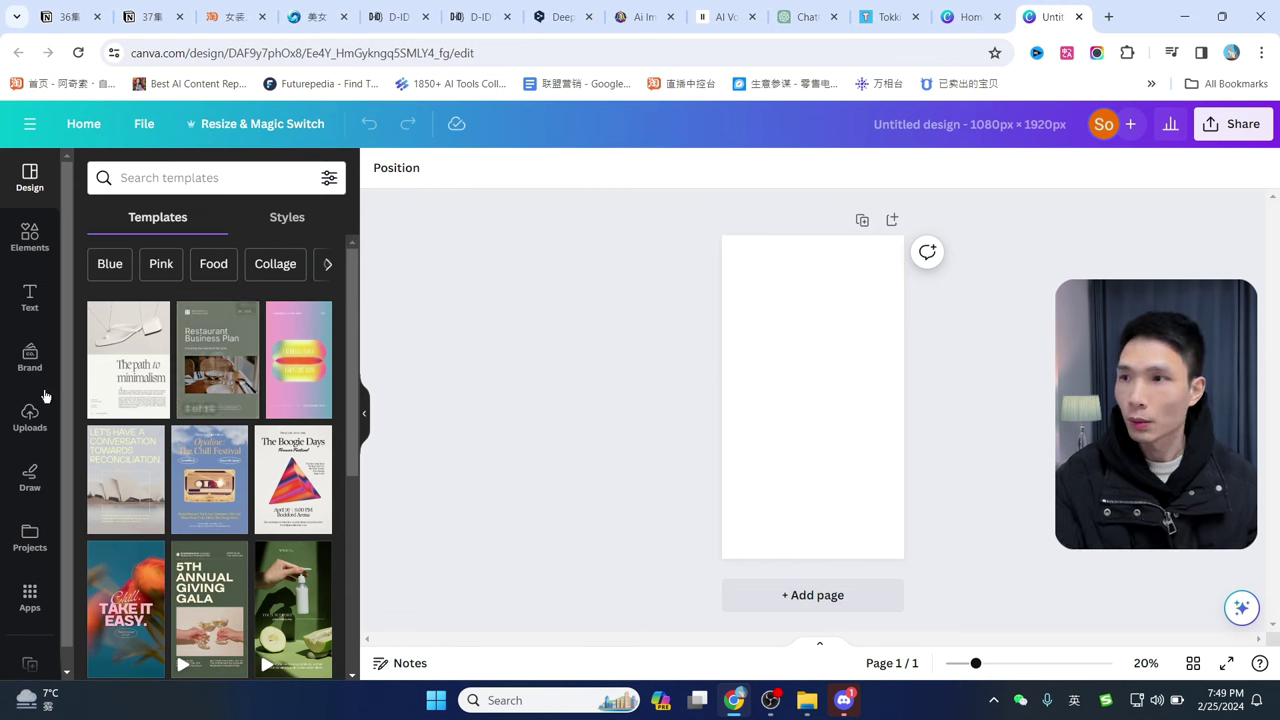
Open the blank design's uploads and browse the did folder's files as thumbnails without uploading any
{"action": "left_click", "coordinate": [31, 416]}
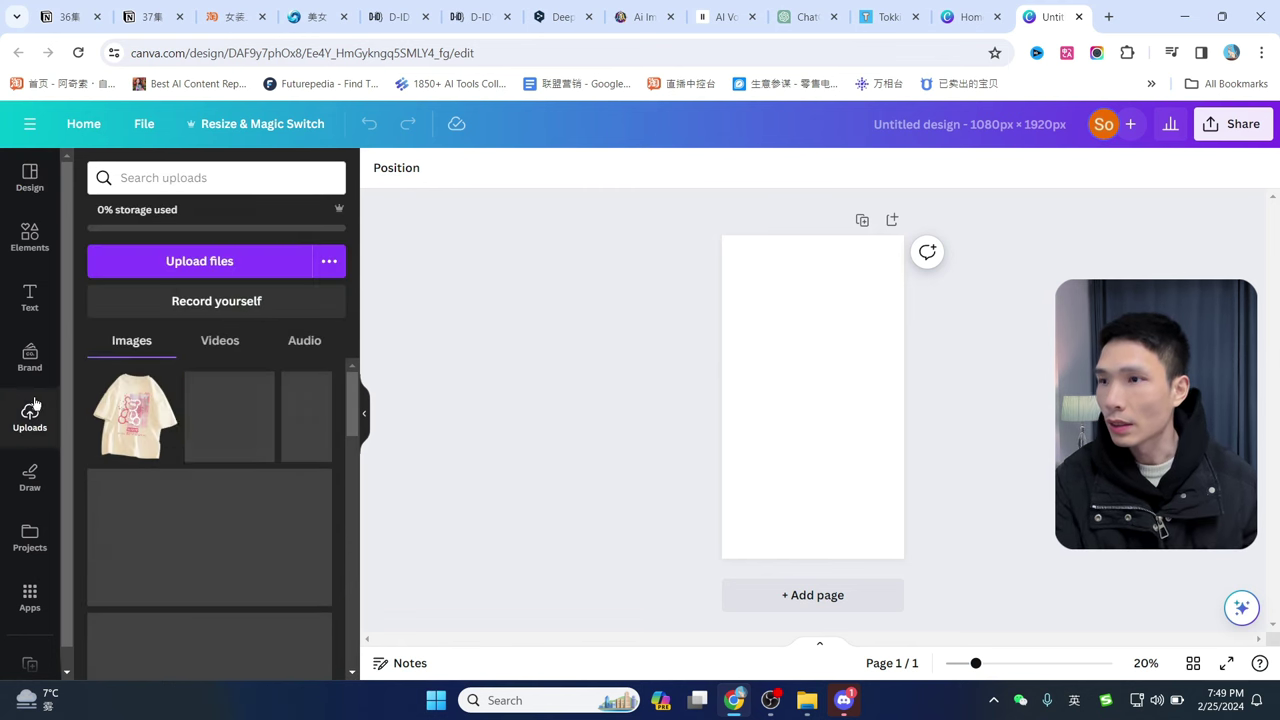
{"action": "left_click", "coordinate": [258, 261]}
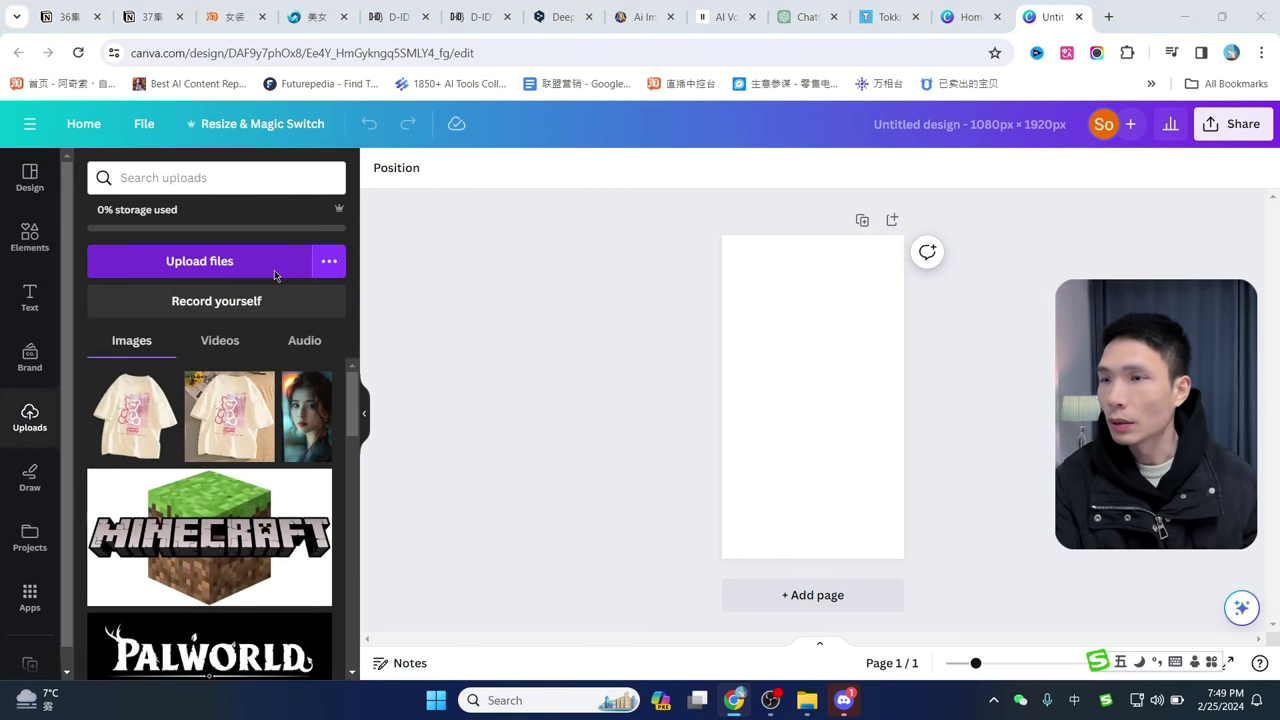
{"action": "right_click", "coordinate": [857, 299]}
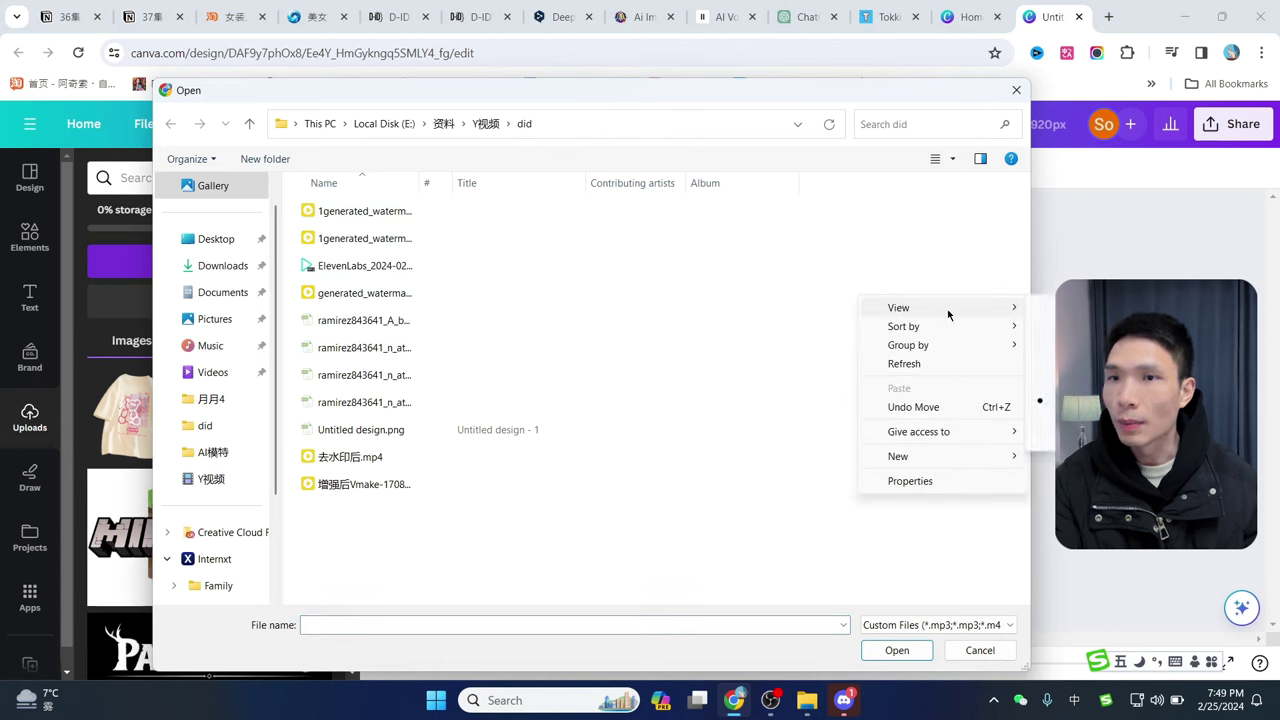
{"action": "left_click", "coordinate": [1080, 330]}
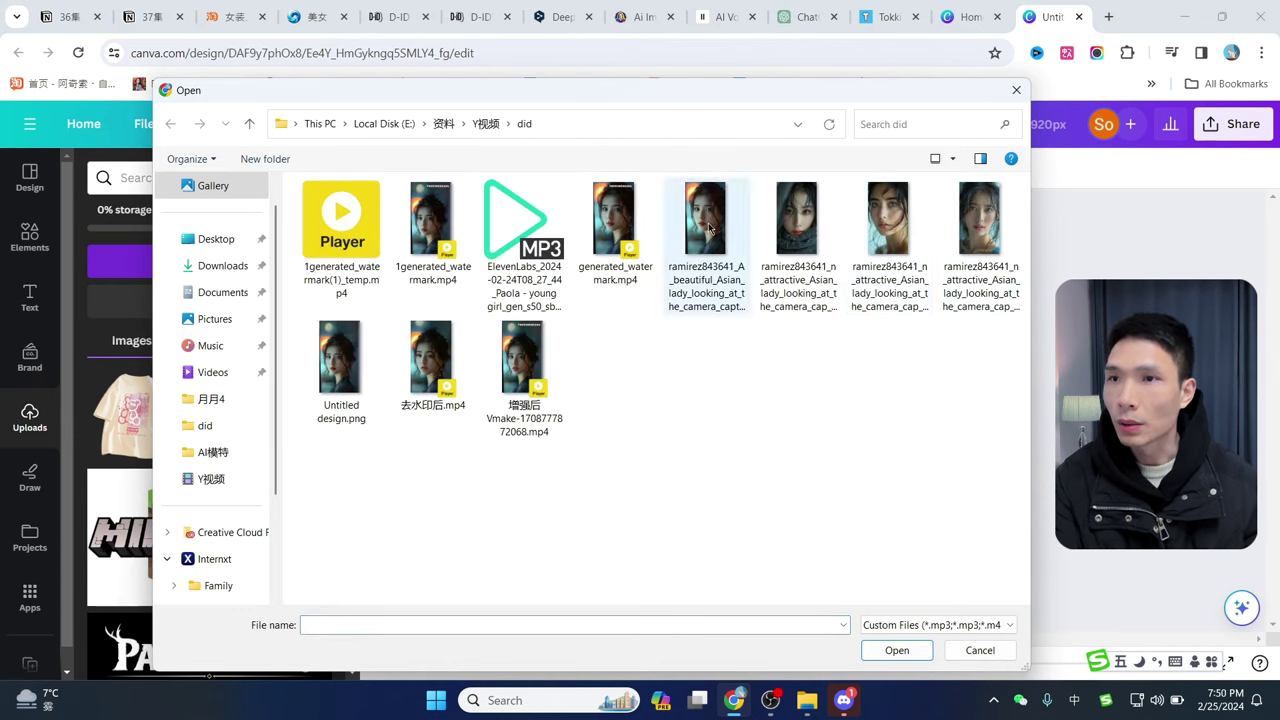
{"action": "left_click", "coordinate": [975, 652]}
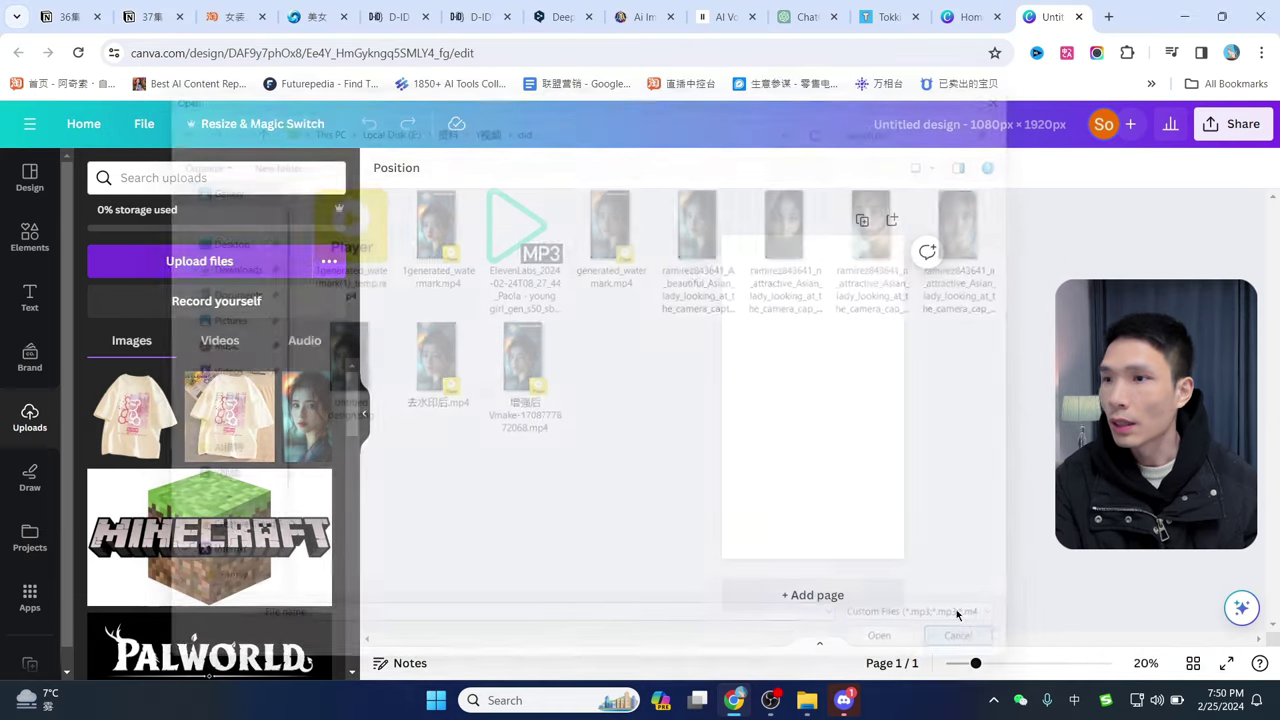
Place the uploaded portrait of the woman in the page's lower-left corner and enlarge it, leaving space above and to its right
{"action": "left_click", "coordinate": [305, 424]}
{"action": "left_click_drag", "start_coordinate": [798, 380], "coordinate": [770, 428]}
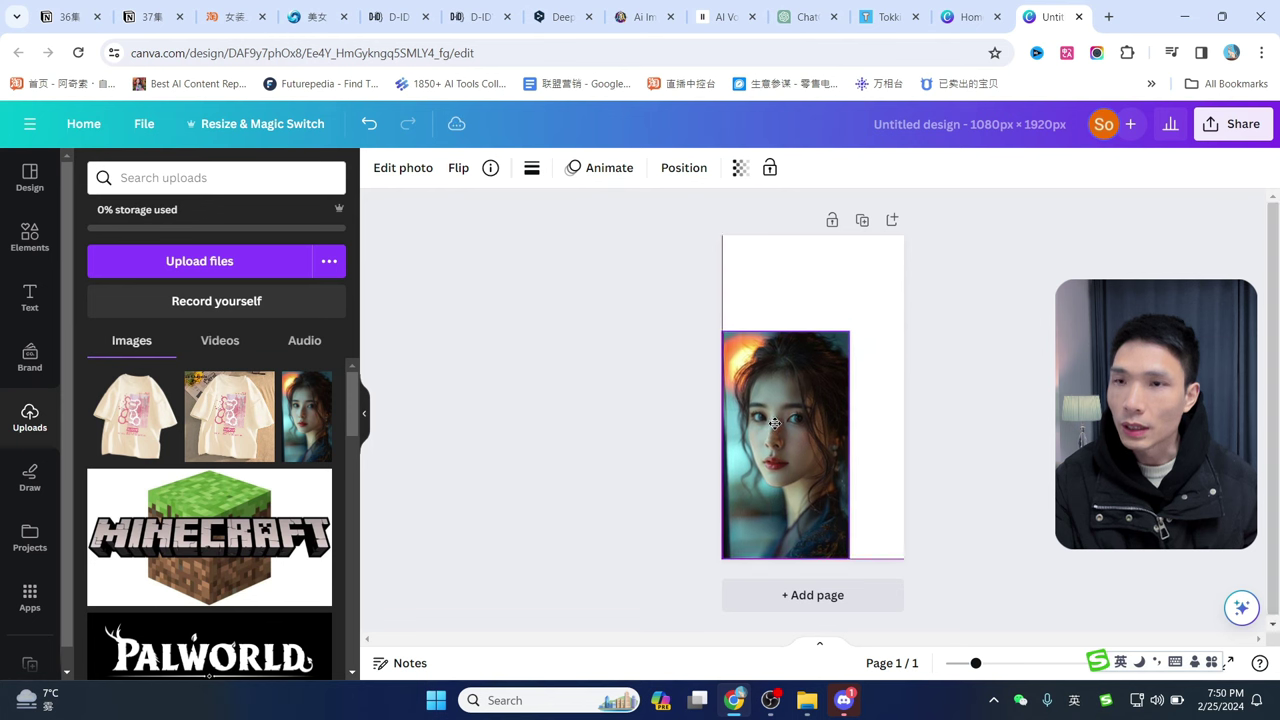
{"action": "left_click_drag", "start_coordinate": [850, 332], "coordinate": [884, 302]}
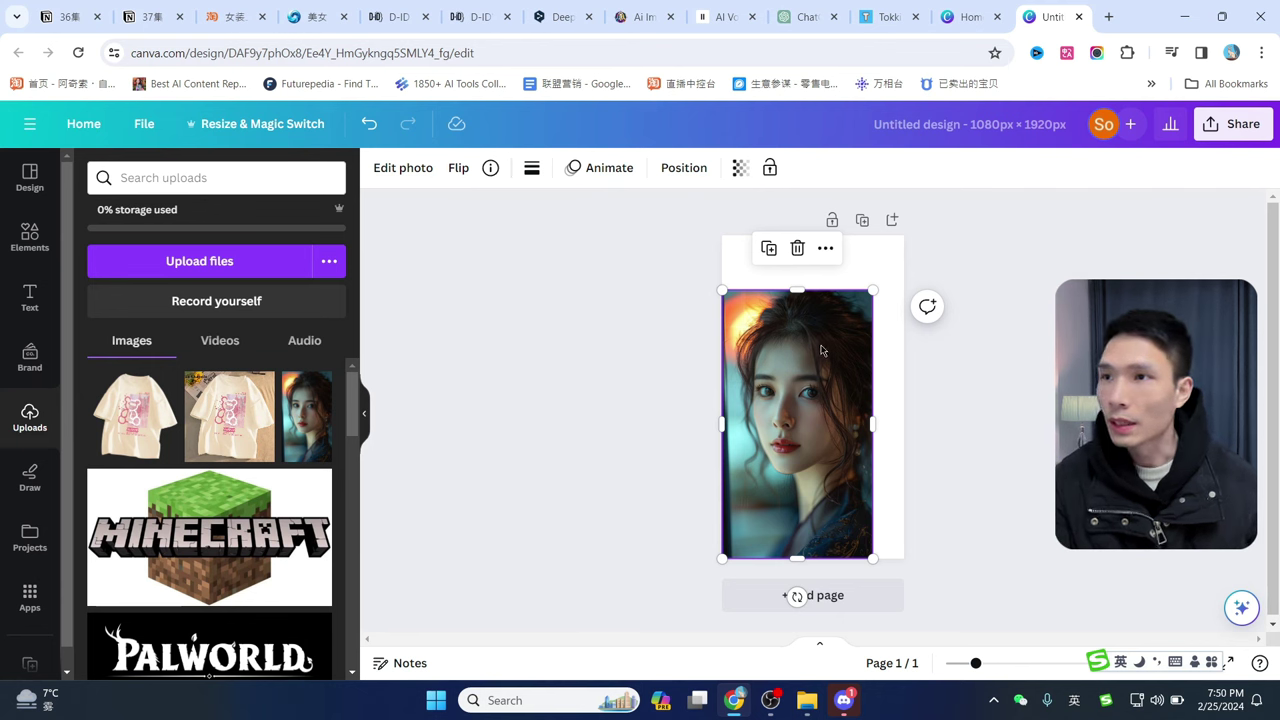
Expand the portrait with Magic Expand at 9:16, extending its frame up and right to cover the whole page
{"action": "left_click", "coordinate": [396, 178]}
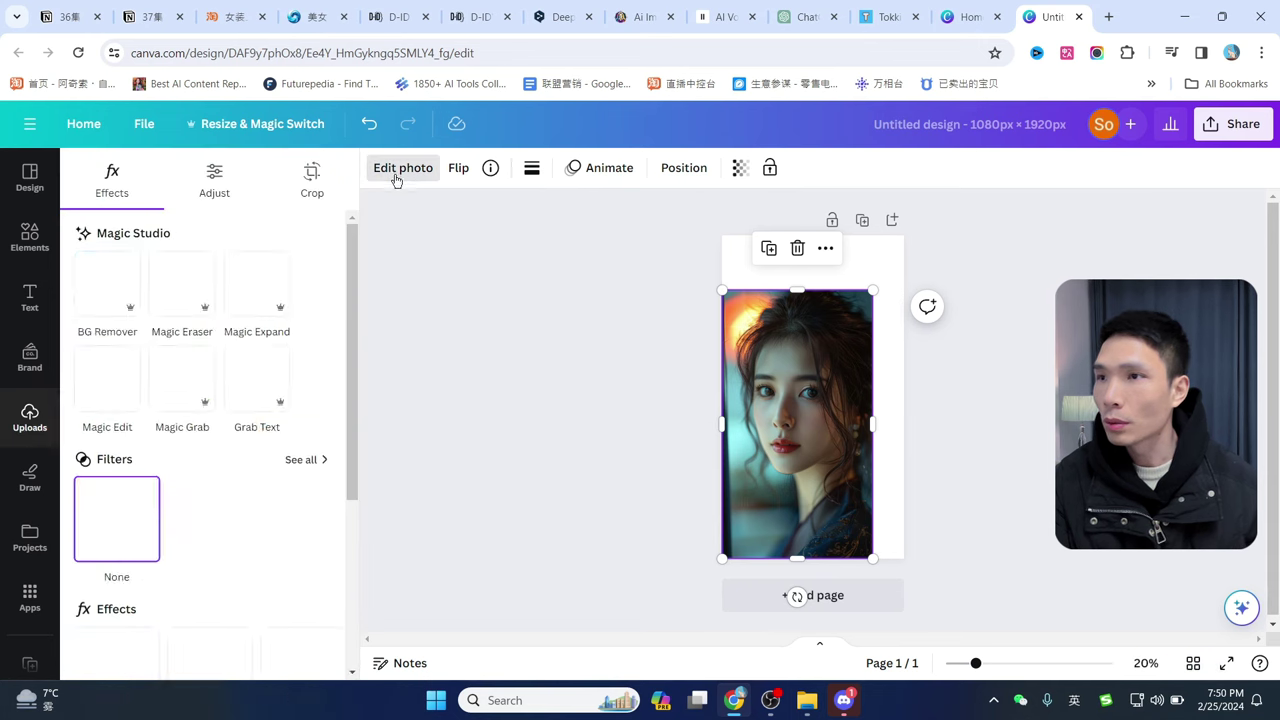
{"action": "left_click", "coordinate": [313, 185]}
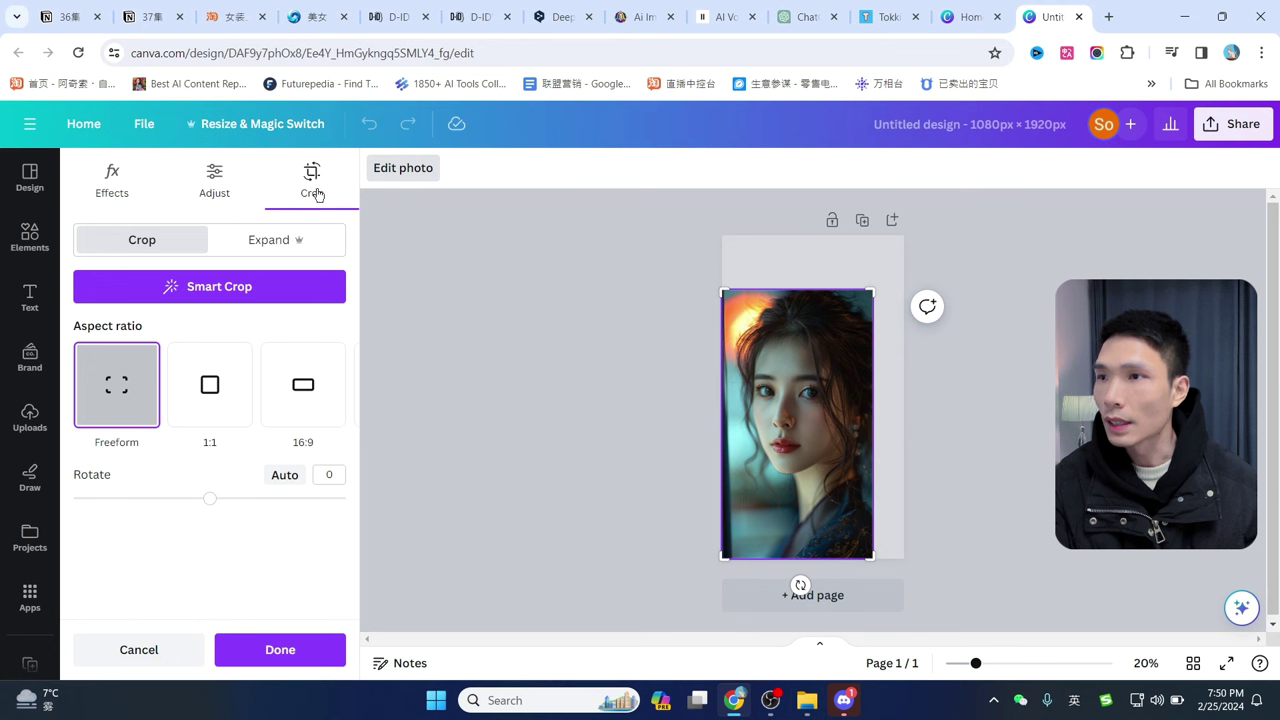
{"action": "left_click", "coordinate": [260, 244]}
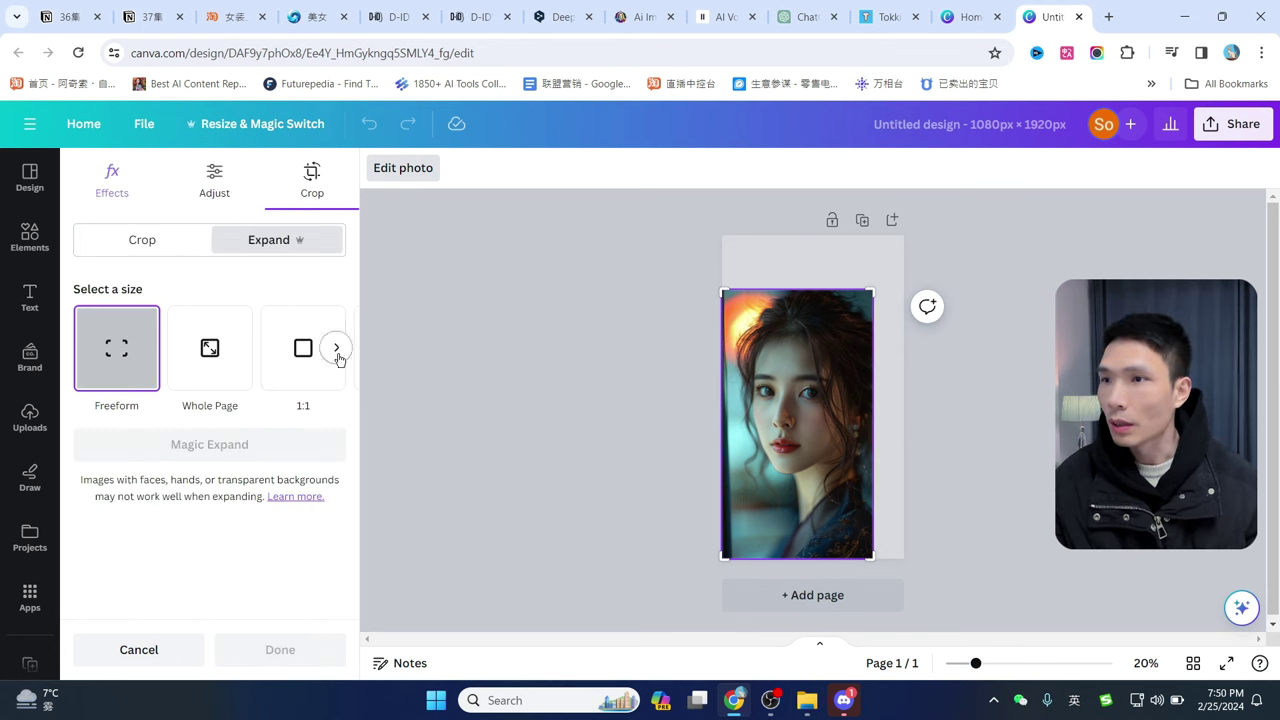
{"action": "left_click", "coordinate": [336, 348]}
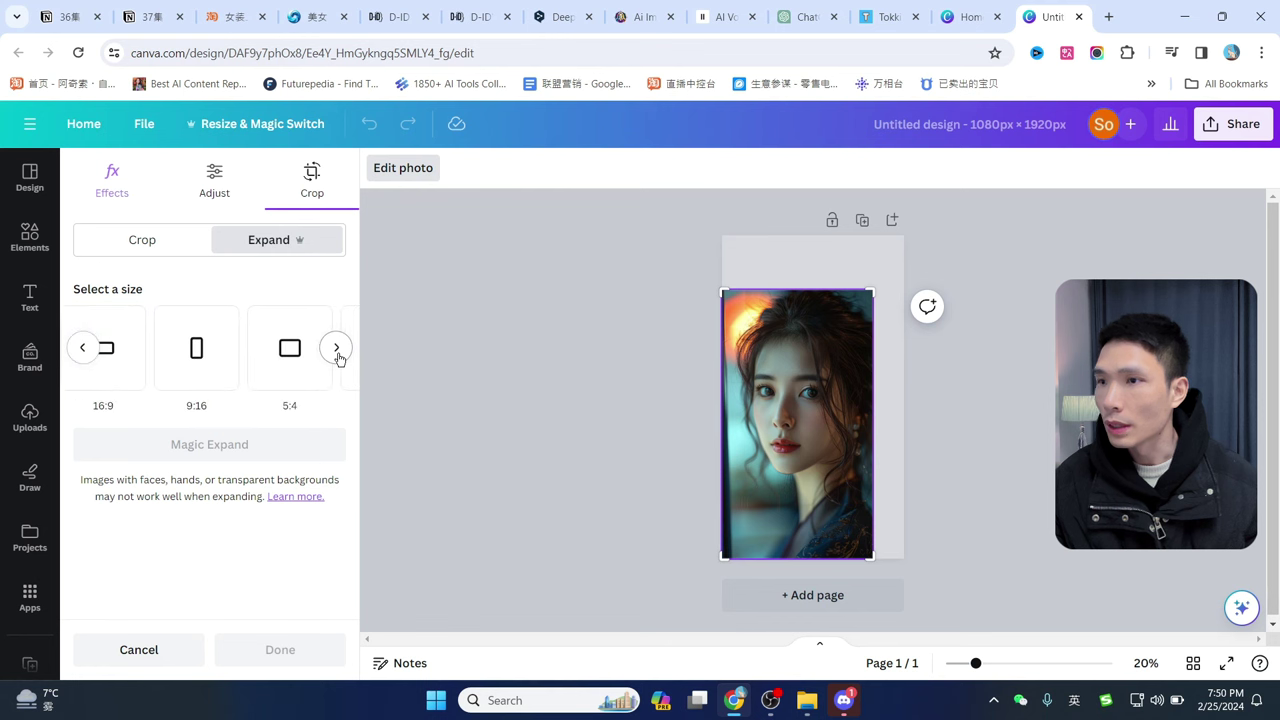
{"action": "left_click", "coordinate": [198, 350]}
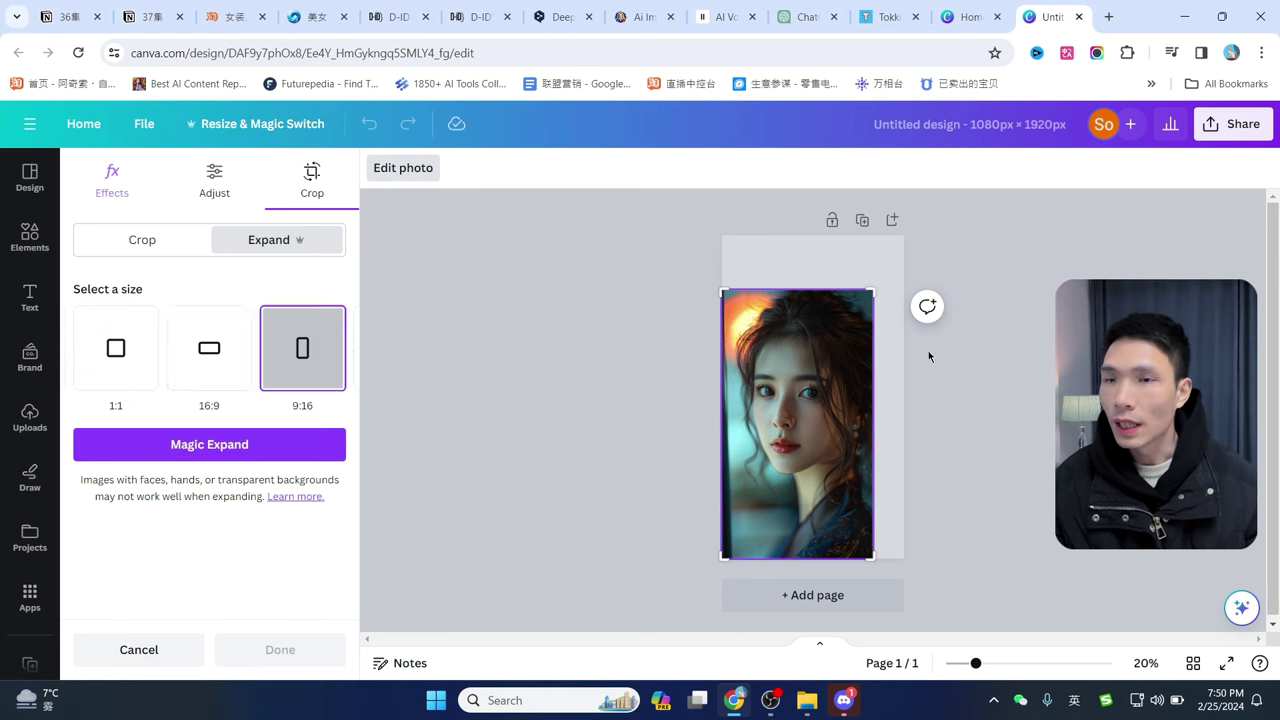
{"action": "left_click_drag", "start_coordinate": [880, 283], "coordinate": [904, 238]}
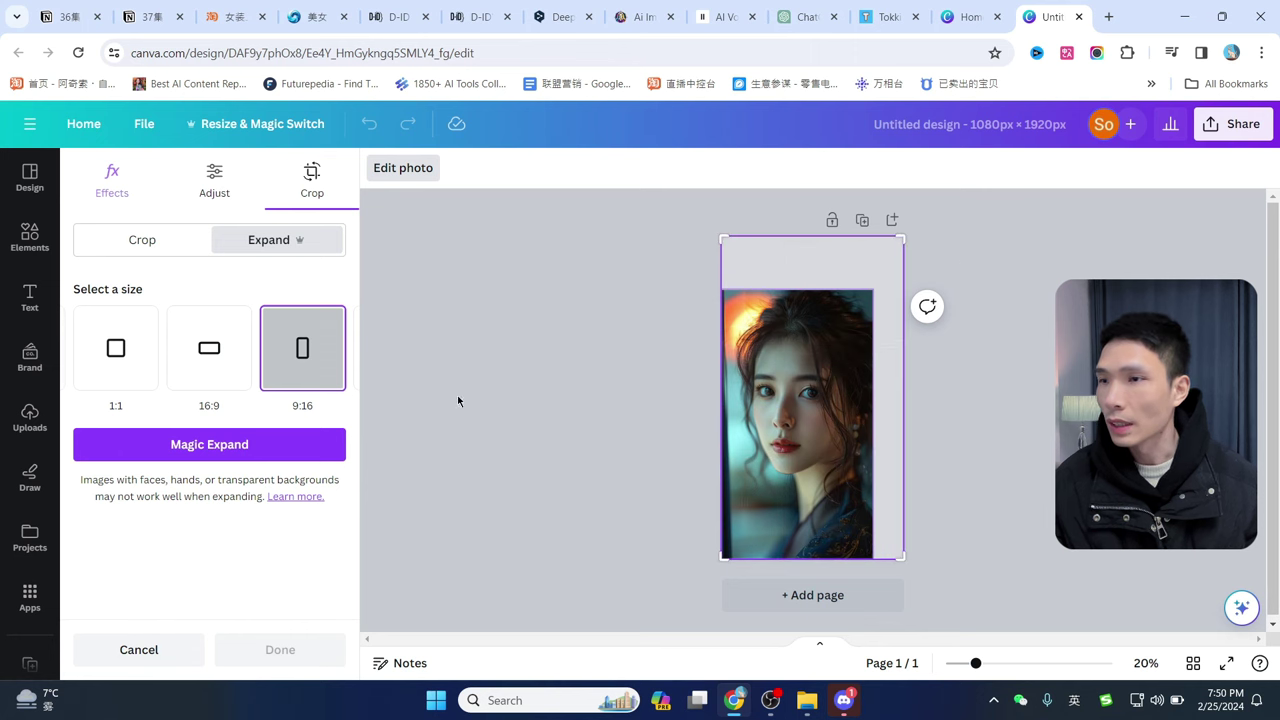
{"action": "left_click", "coordinate": [190, 451]}
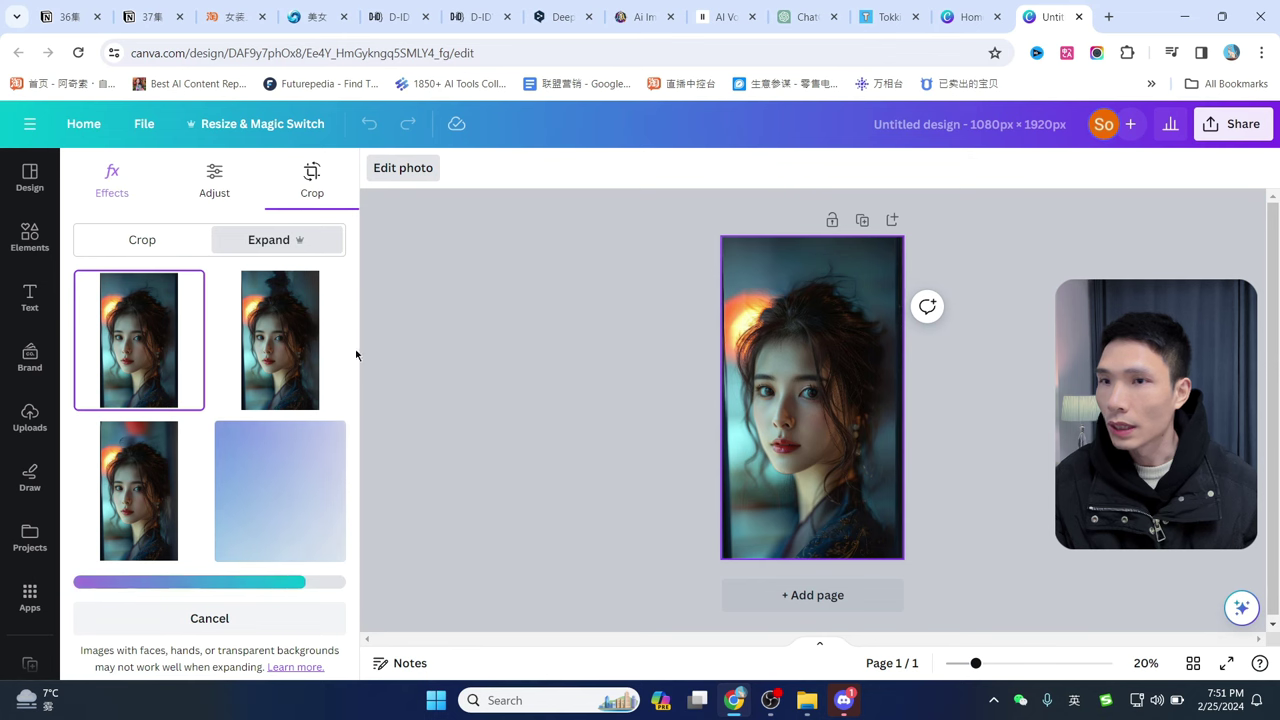
Compare the Magic Expand results, select the first one, and switch to the generated talking portrait in Tokkingheads
{"action": "left_click", "coordinate": [290, 334]}
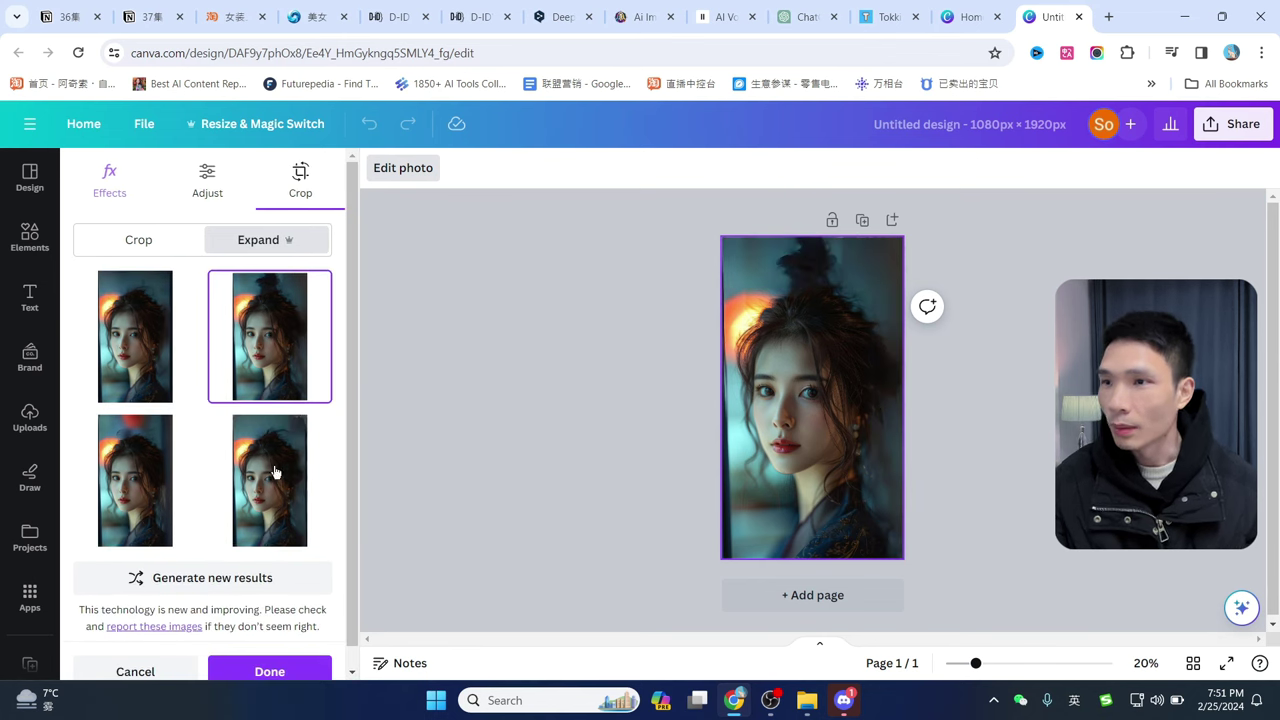
{"action": "left_click", "coordinate": [276, 472]}
{"action": "left_click", "coordinate": [136, 484]}
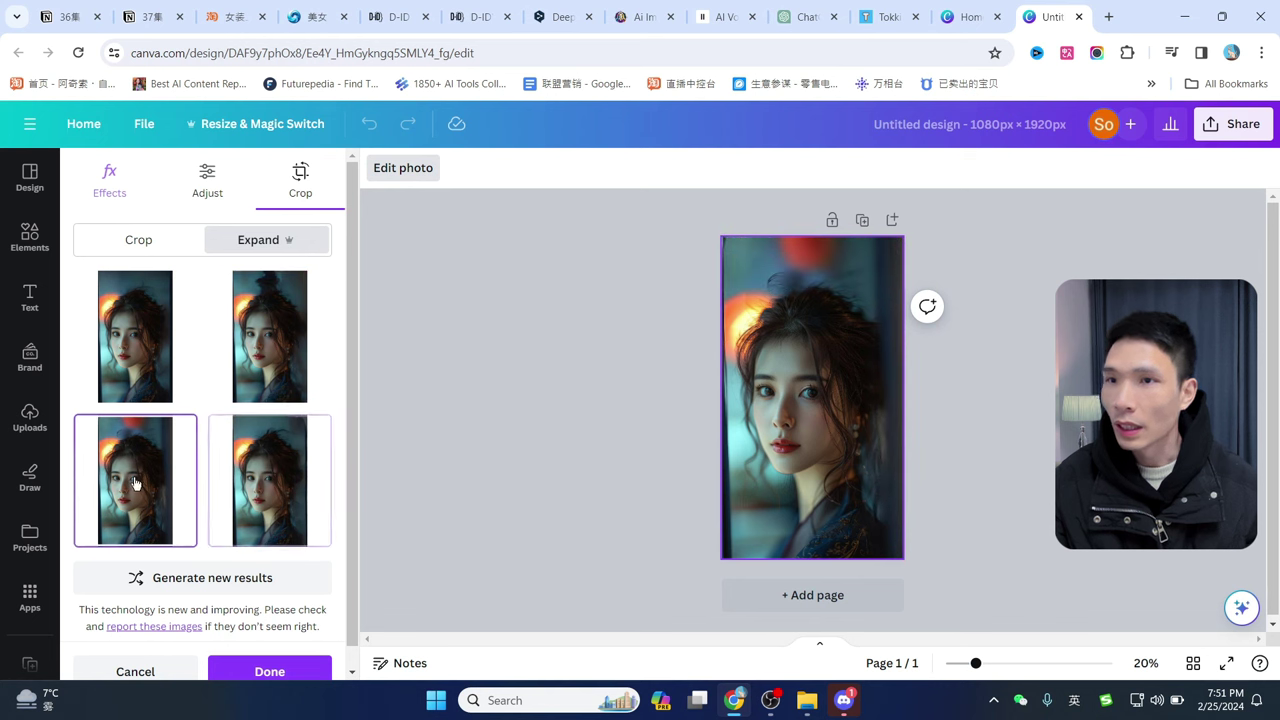
{"action": "left_click", "coordinate": [127, 337]}
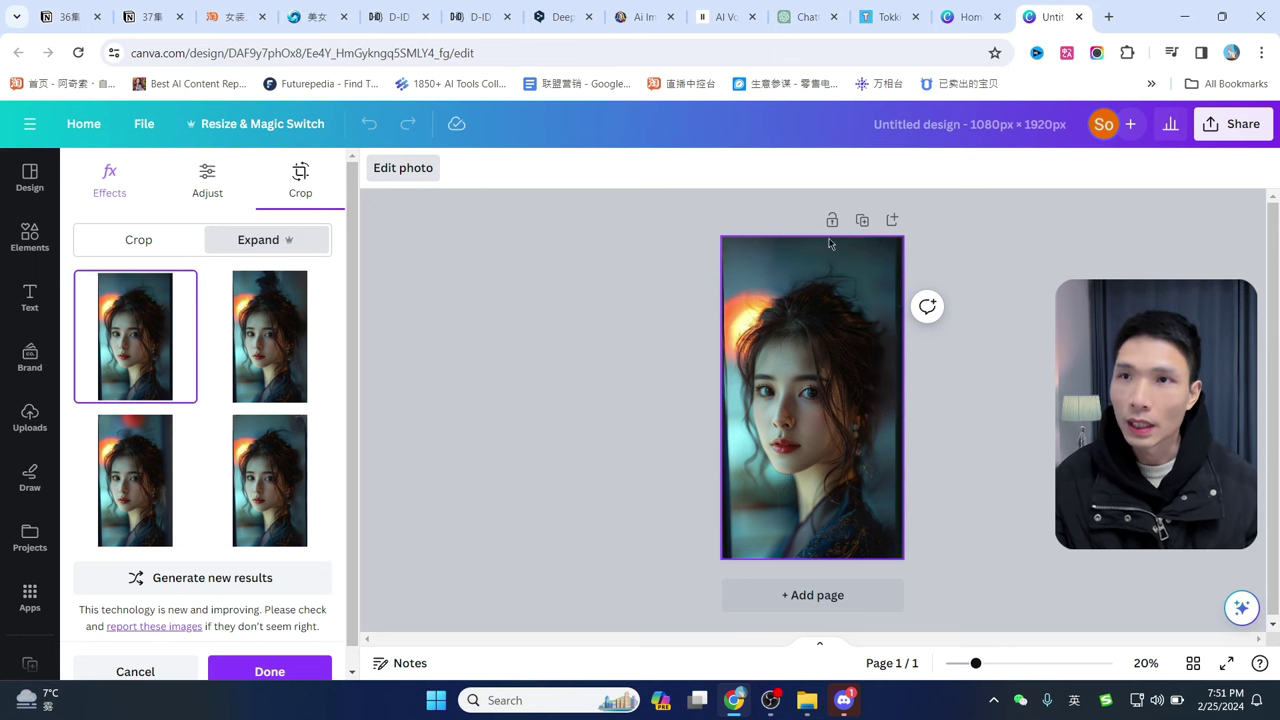
{"action": "left_click", "coordinate": [880, 16]}
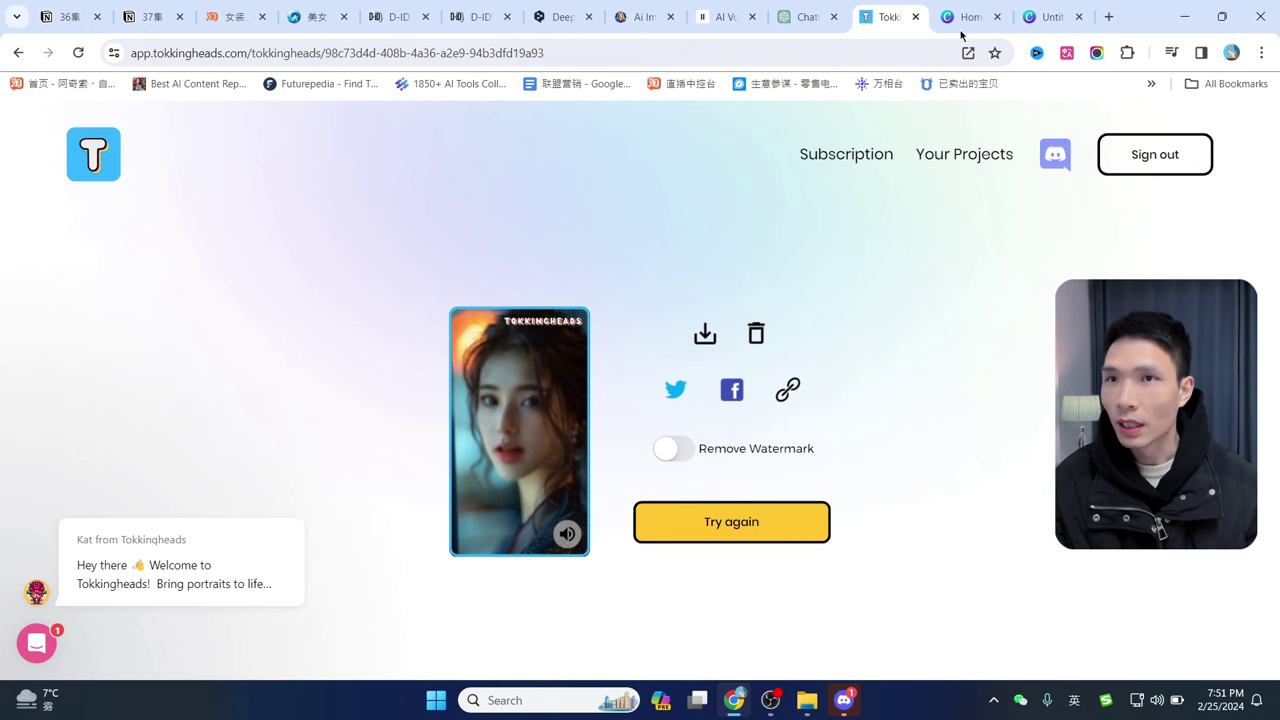
Switch back to the Canva design and apply the selected Magic Expand result to the portrait
{"action": "left_click", "coordinate": [1047, 16]}
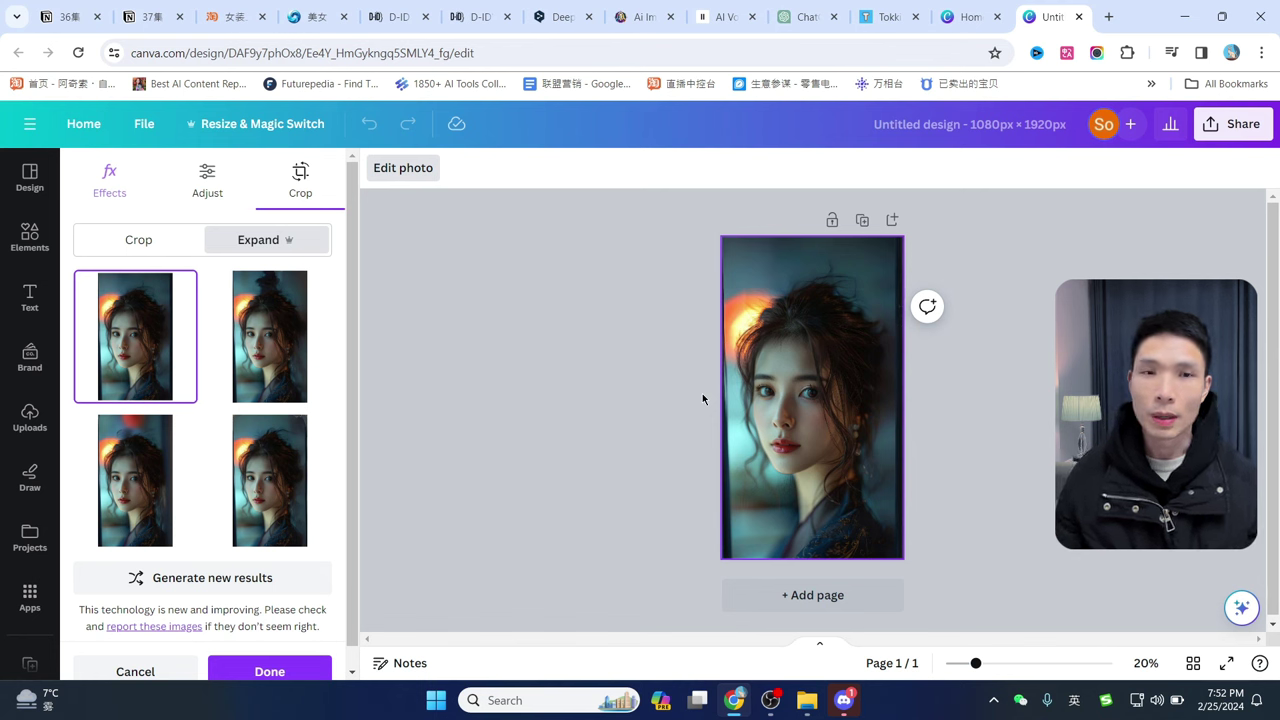
{"action": "scroll", "coordinate": [260, 620], "scroll_direction": "down", "scroll_amount": 1}
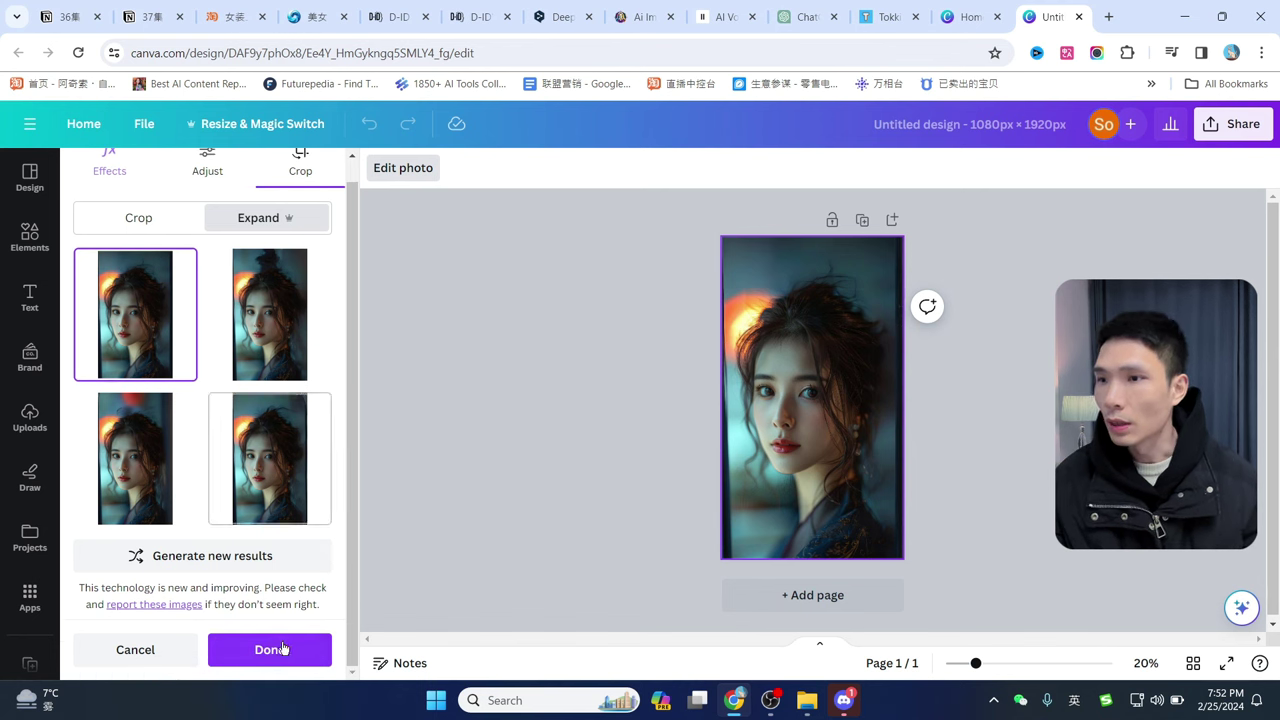
{"action": "left_click", "coordinate": [270, 650]}
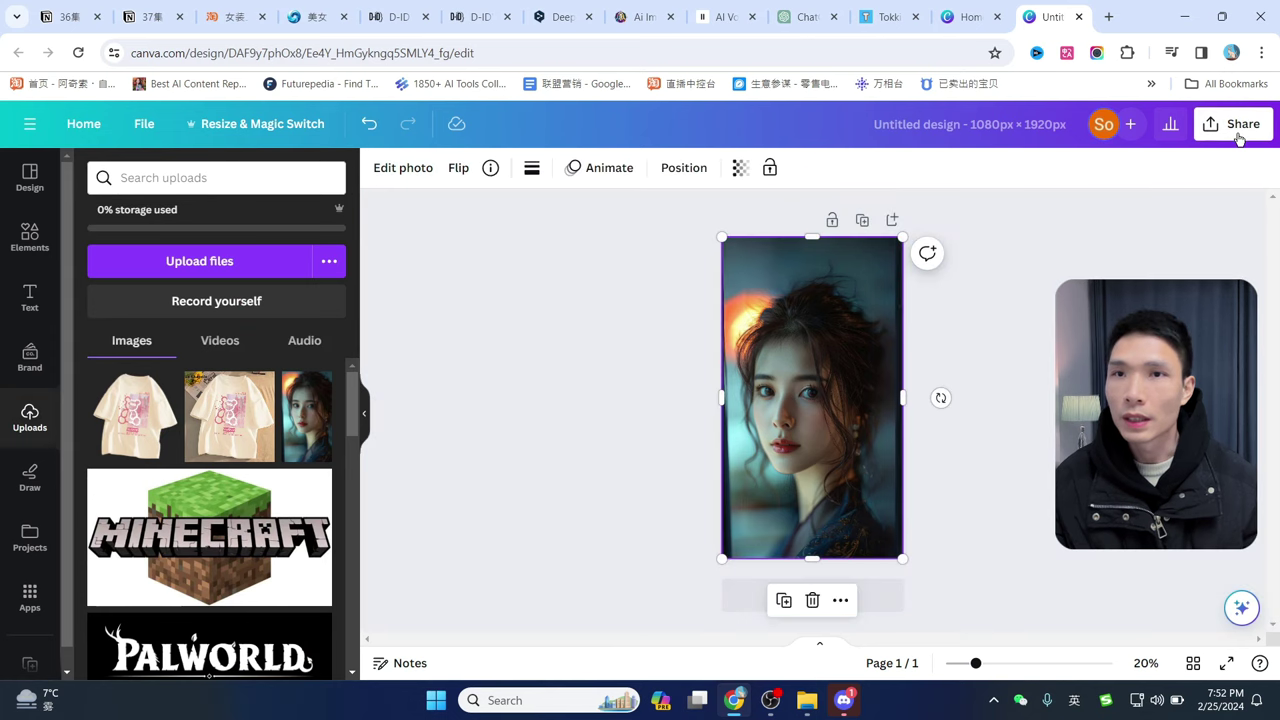
Download the expanded portrait design as a JPG file
{"action": "left_click", "coordinate": [1238, 130]}
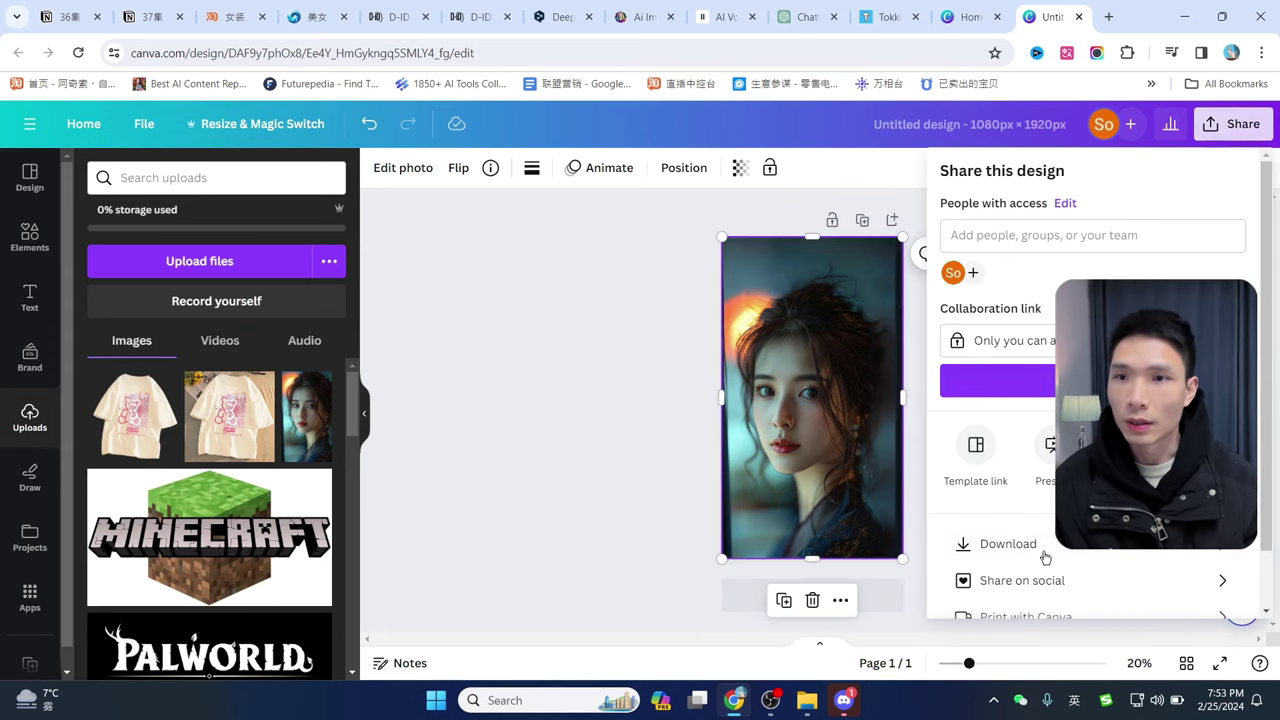
{"action": "left_click", "coordinate": [985, 546]}
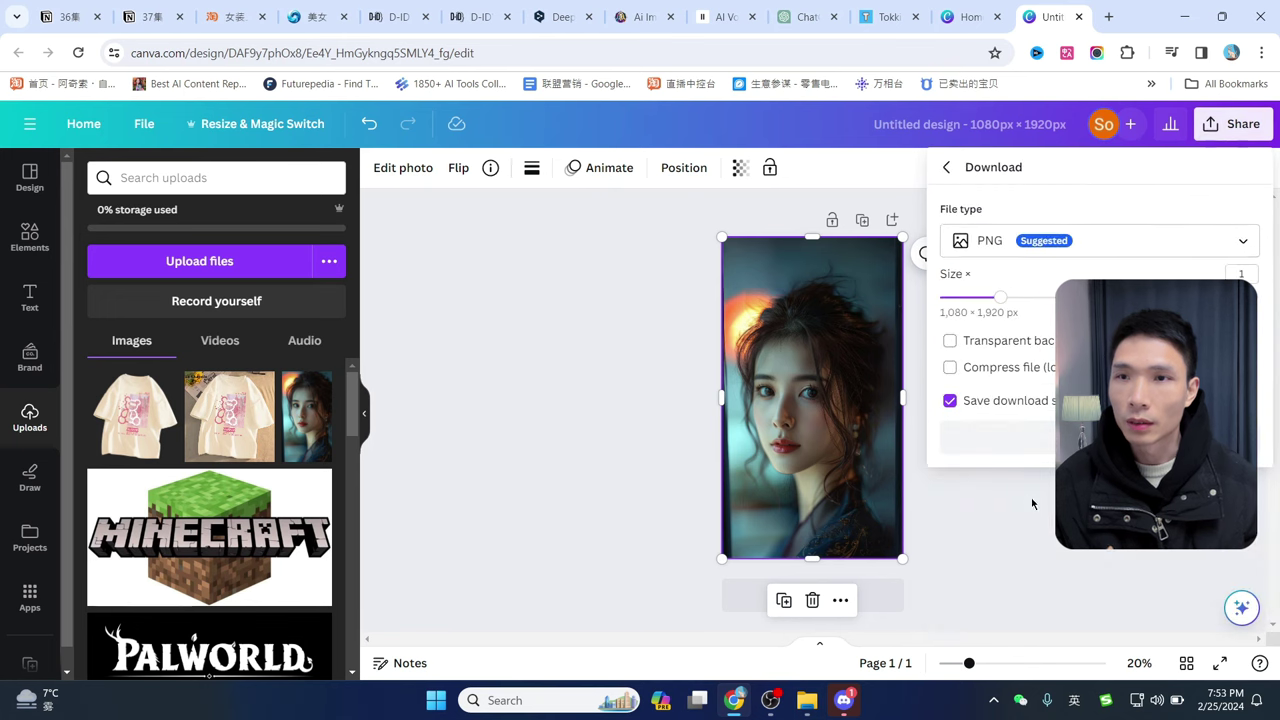
{"action": "left_click", "coordinate": [1080, 240]}
{"action": "left_click", "coordinate": [1066, 228]}
{"action": "left_click", "coordinate": [1100, 240]}
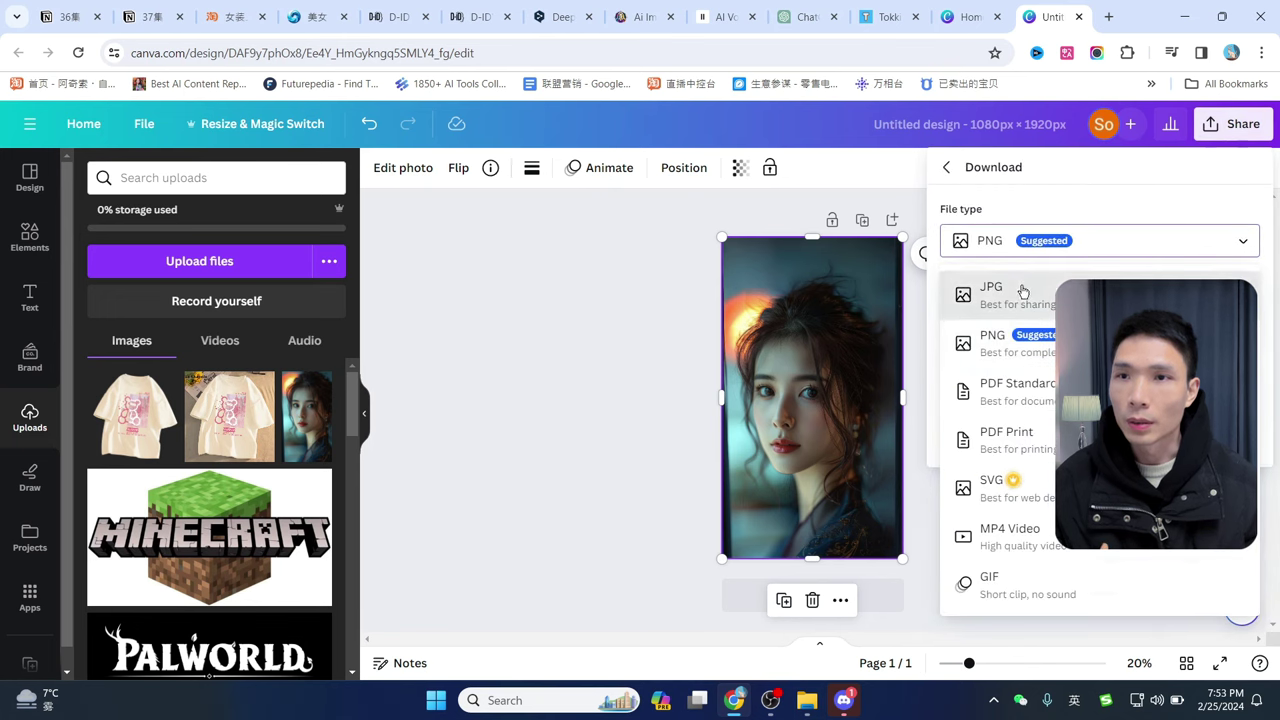
{"action": "left_click", "coordinate": [990, 290]}
{"action": "left_click", "coordinate": [995, 448]}
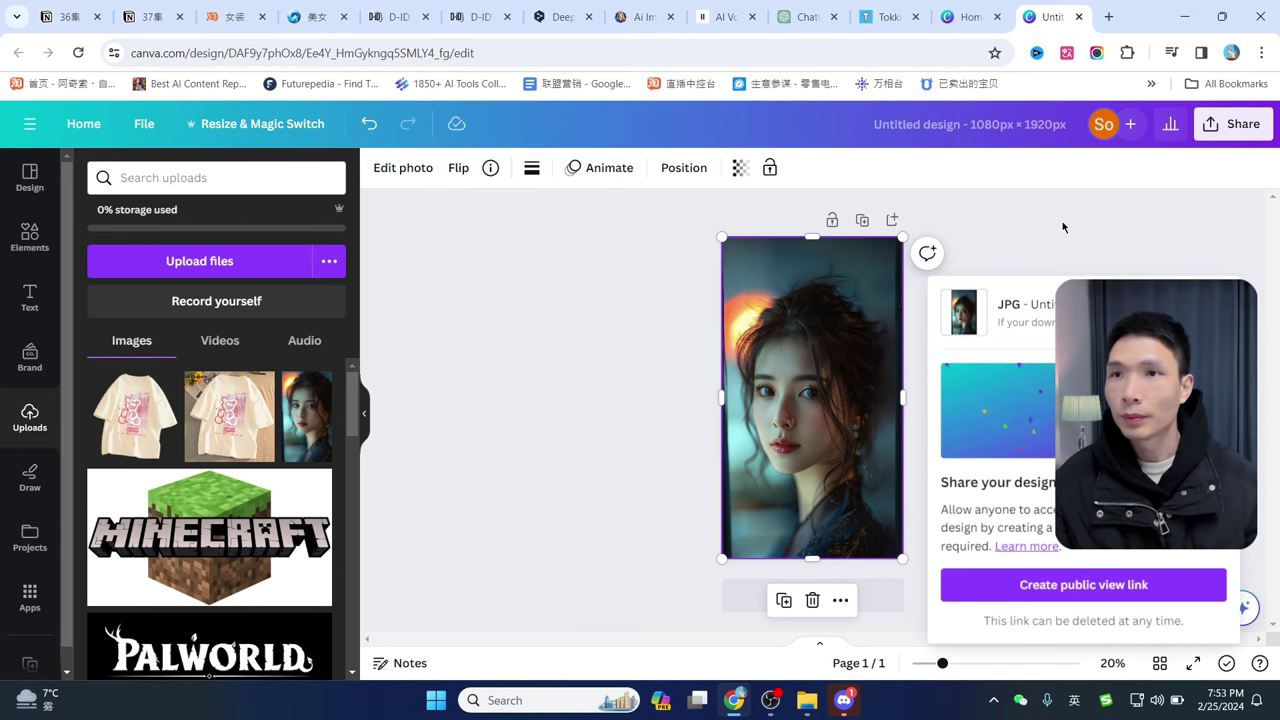
Switch to Tokkingheads and start generating a new Tokkinghead from its homepage
{"action": "left_click", "coordinate": [888, 17]}
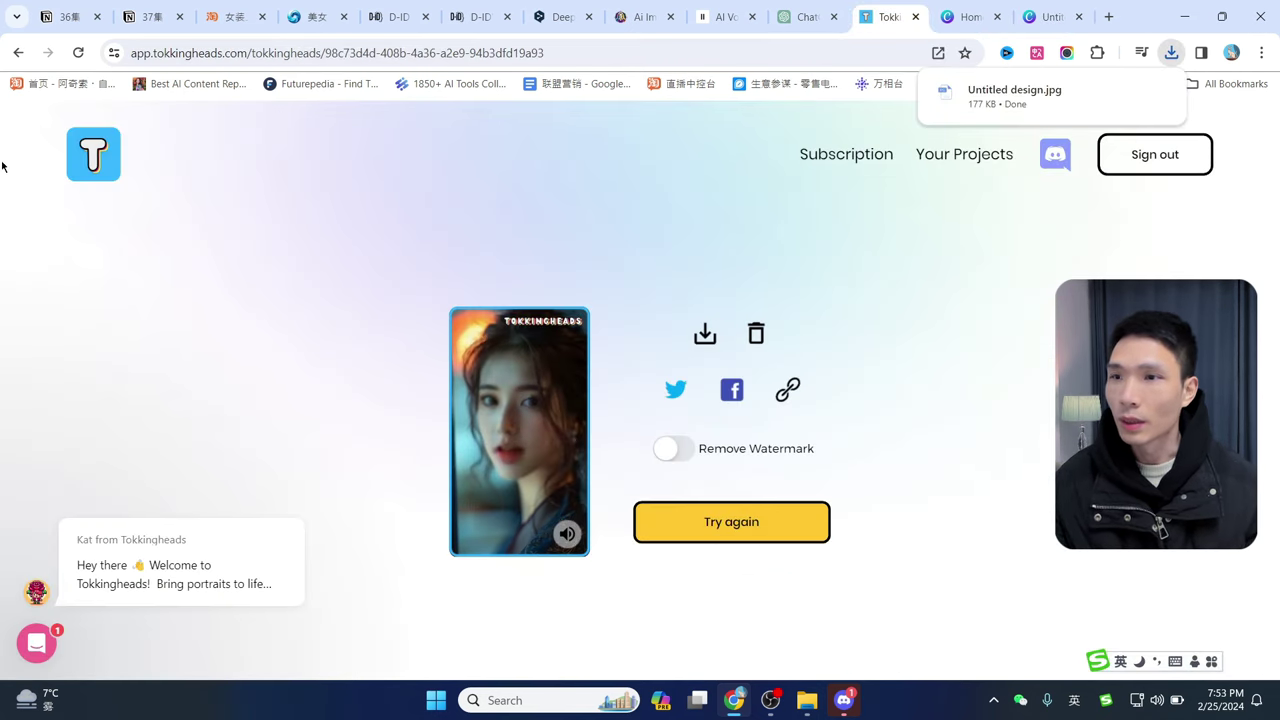
{"action": "left_click", "coordinate": [90, 158]}
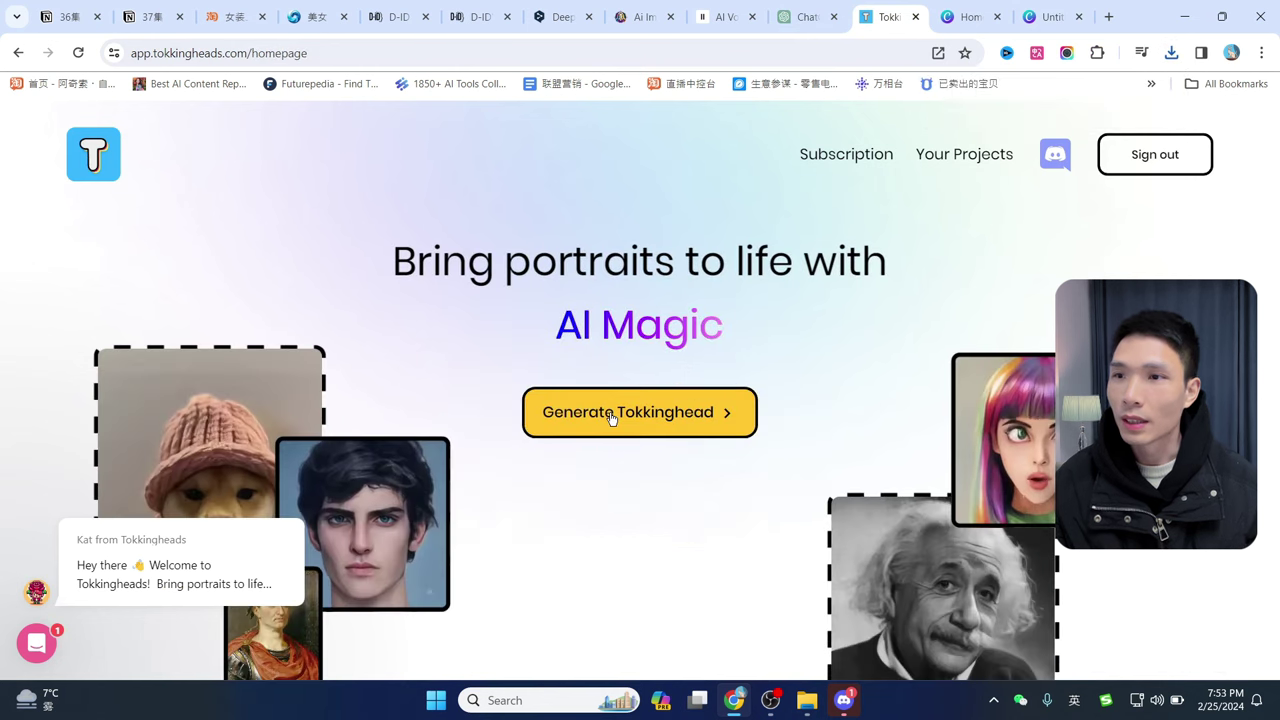
{"action": "left_click", "coordinate": [612, 418]}
{"action": "left_click", "coordinate": [100, 159]}
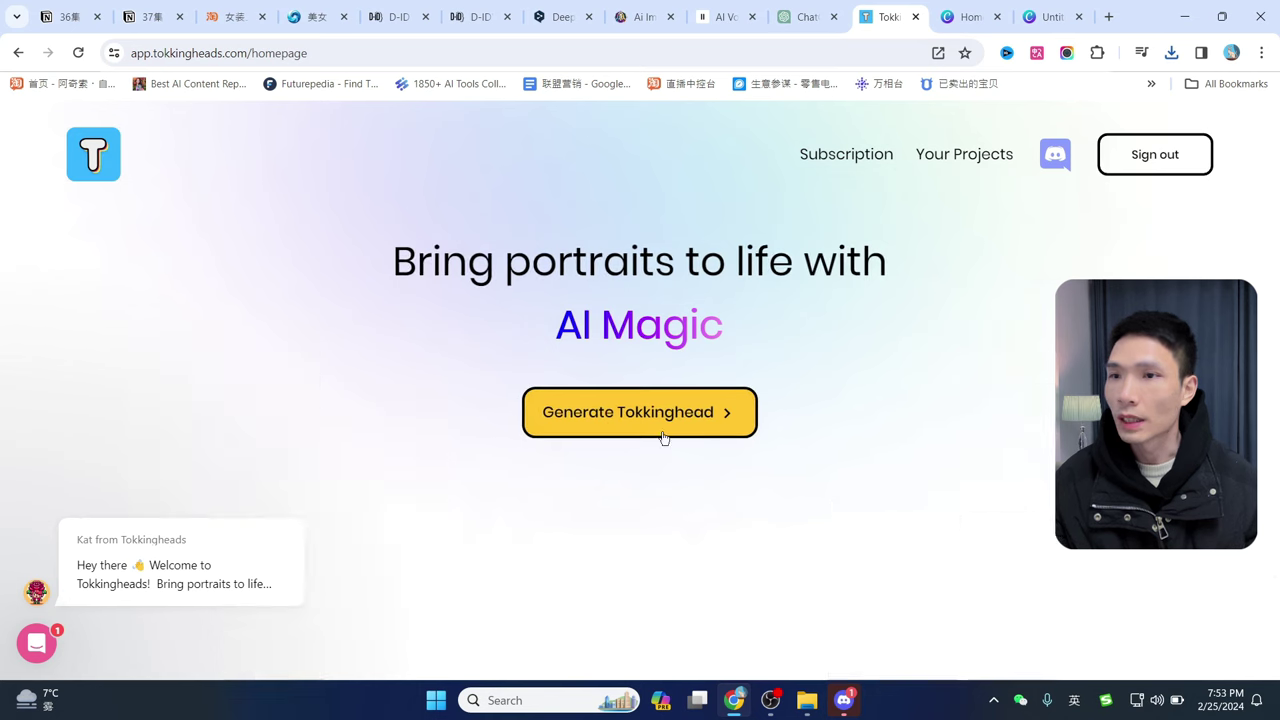
{"action": "left_click", "coordinate": [618, 416]}
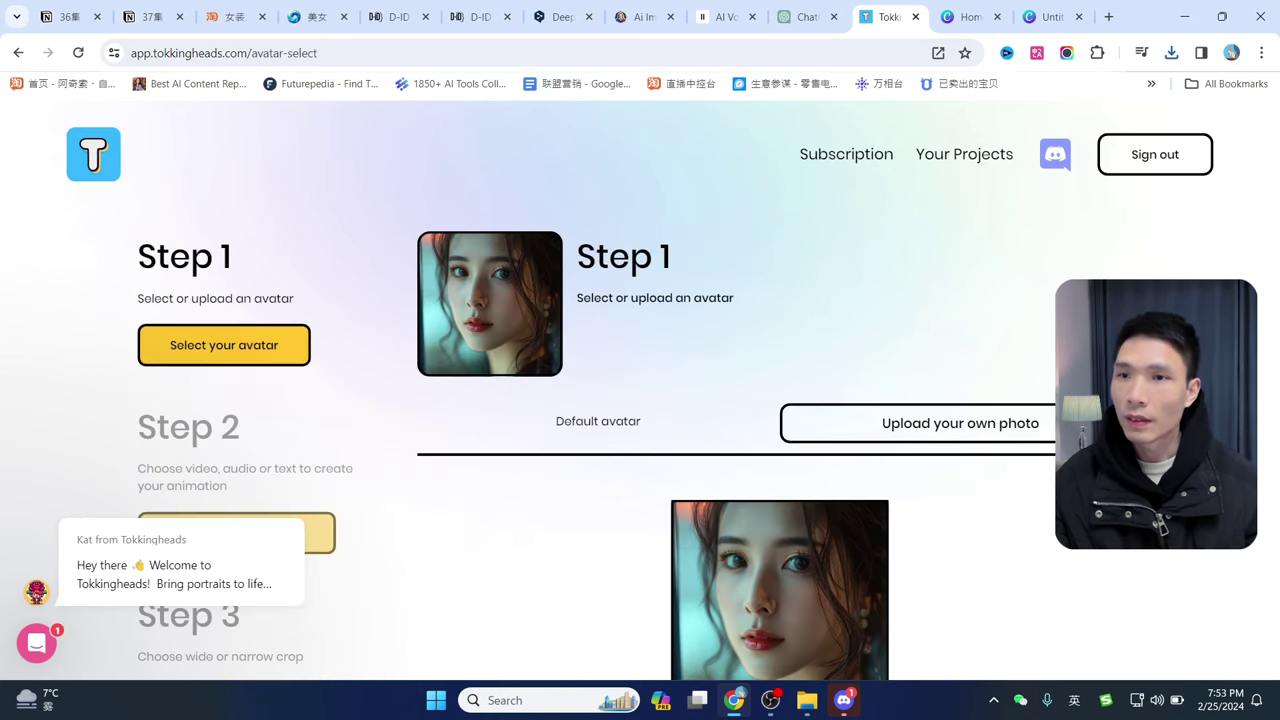
Replace the previous avatar photo with Untitled design.png from the did folder and continue to the animation step
{"action": "scroll", "coordinate": [1000, 425], "scroll_direction": "down", "scroll_amount": 2}
{"action": "left_click", "coordinate": [782, 538]}
{"action": "scroll", "coordinate": [900, 530], "scroll_direction": "up", "scroll_amount": 2}
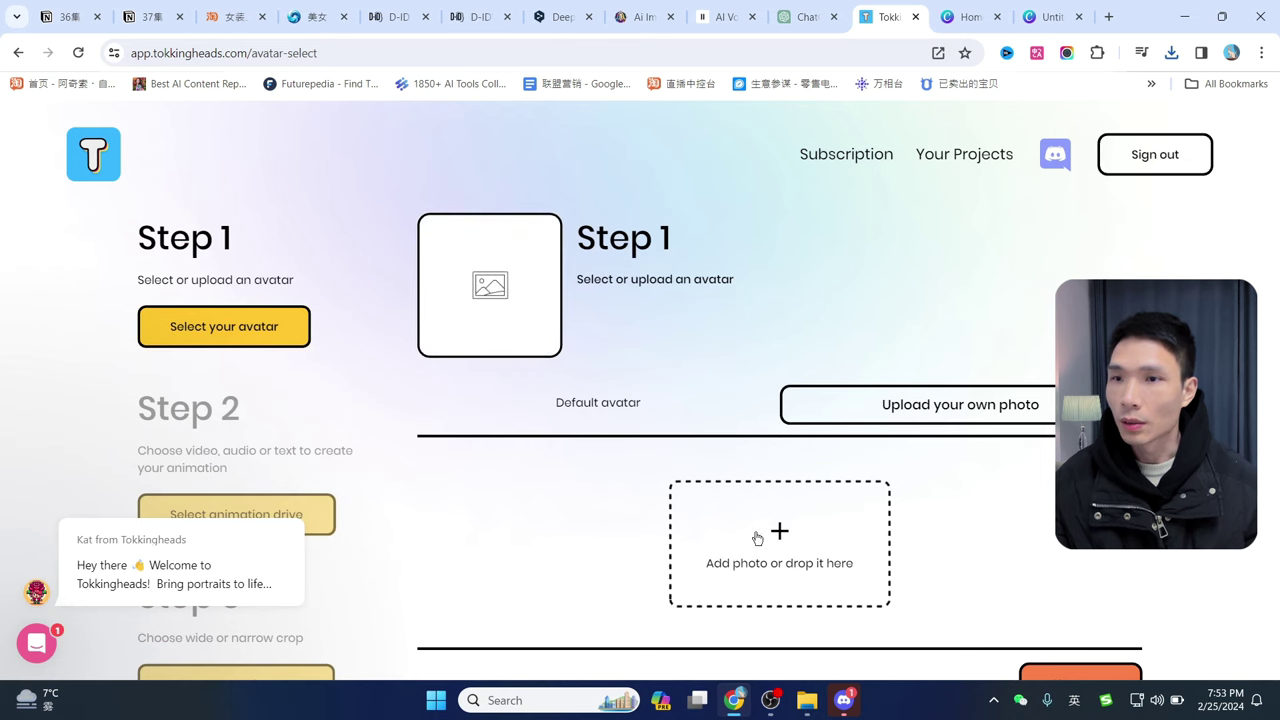
{"action": "left_click", "coordinate": [740, 542]}
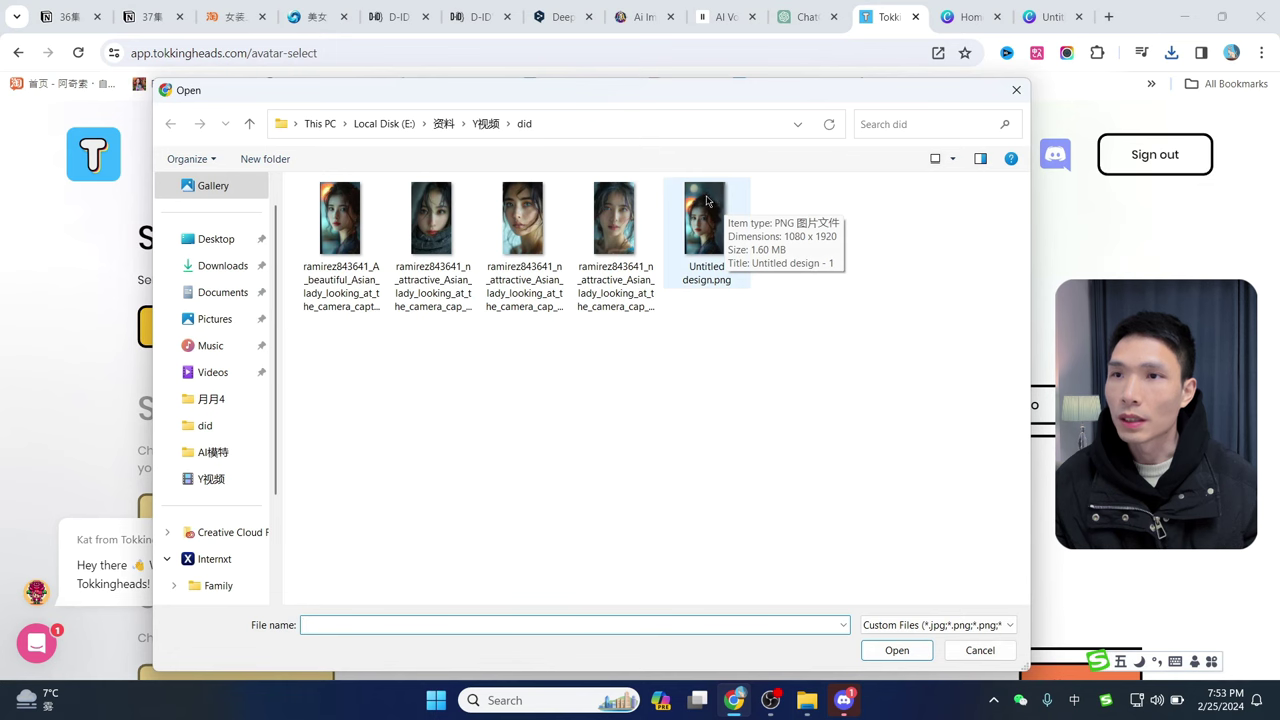
{"action": "double_click", "coordinate": [703, 203]}
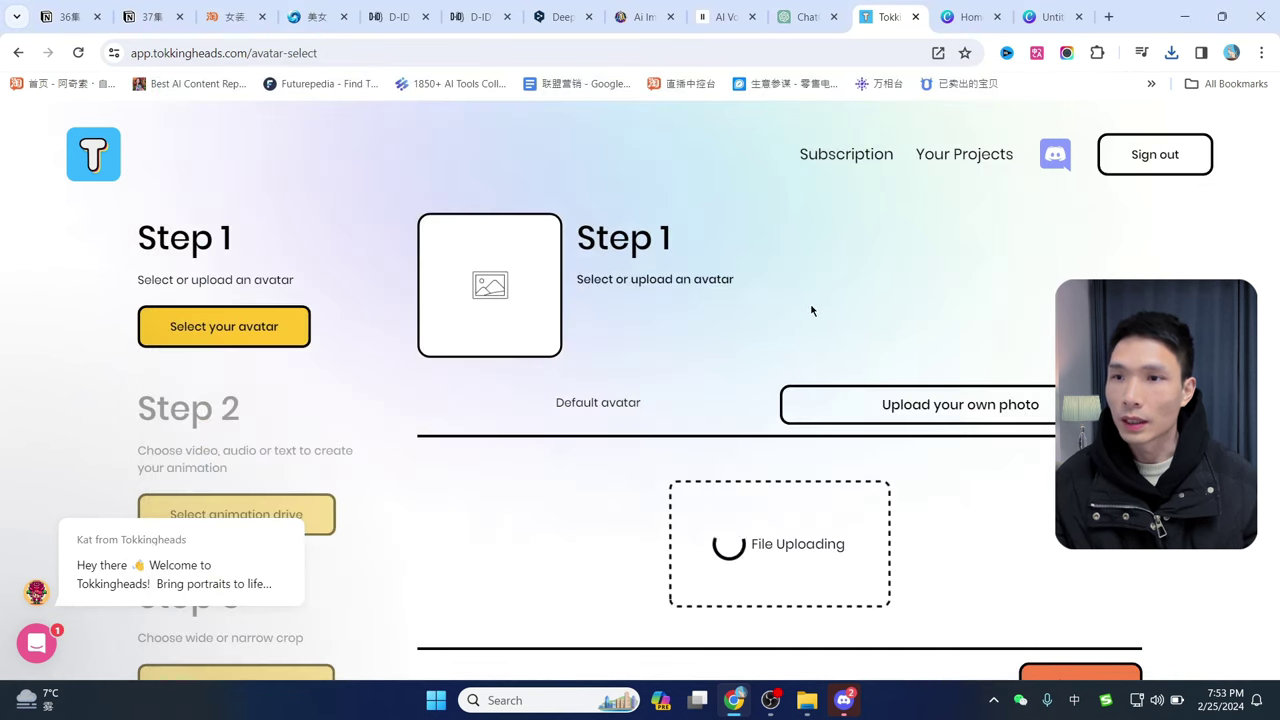
{"action": "left_click", "coordinate": [1081, 616]}
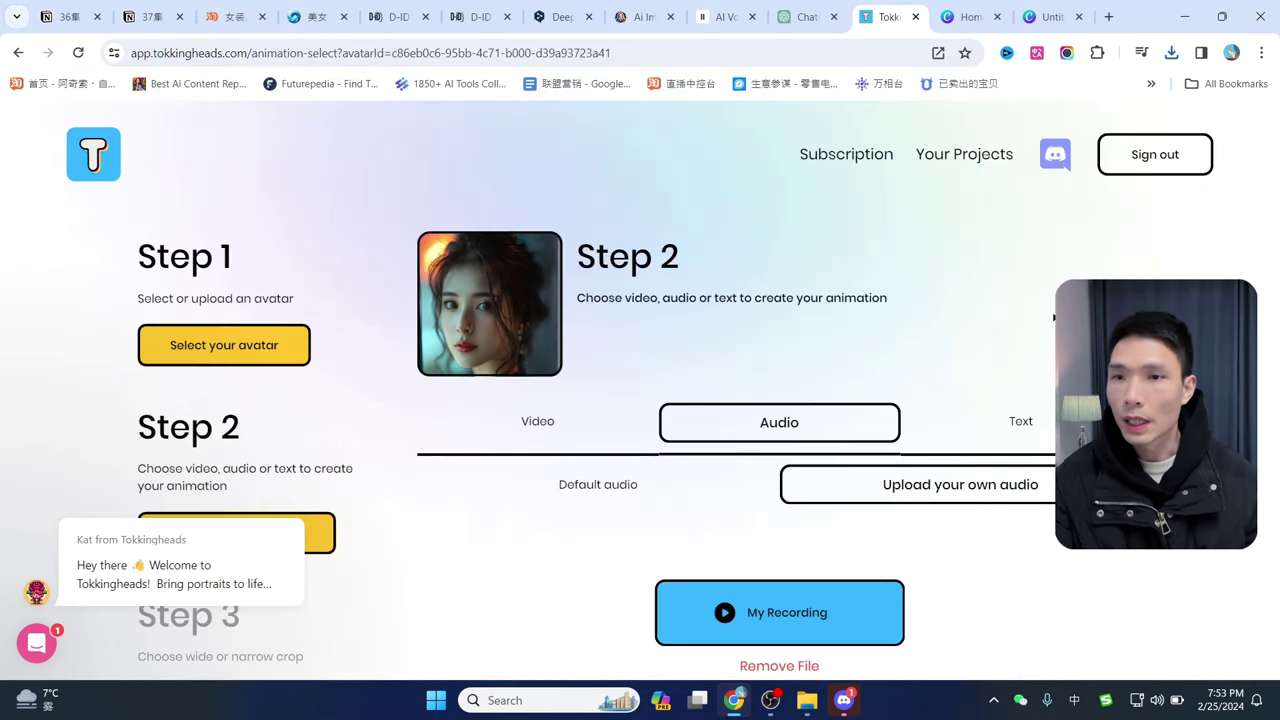
Keep My Recording as the animation audio and generate the Tokkinghead with the default avatar crop
{"action": "scroll", "coordinate": [836, 508], "scroll_direction": "down", "scroll_amount": 2}
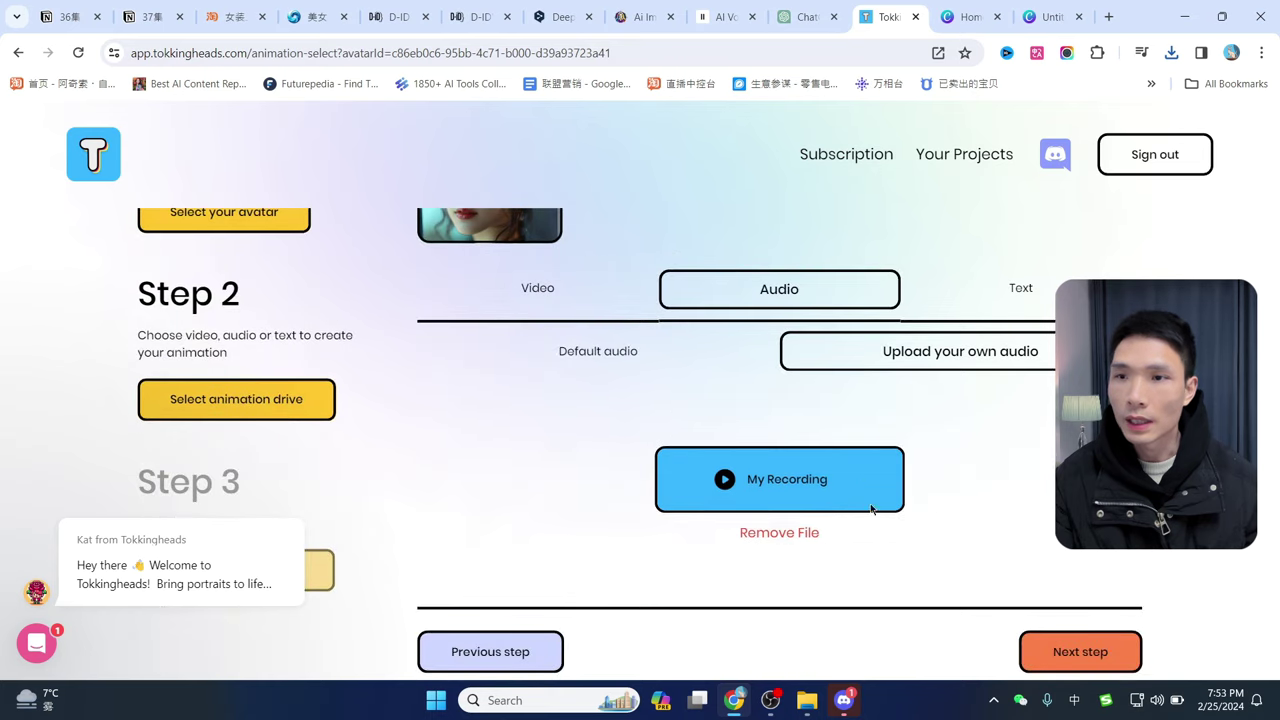
{"action": "scroll", "coordinate": [994, 434], "scroll_direction": "up", "scroll_amount": 1}
{"action": "scroll", "coordinate": [688, 328], "scroll_direction": "down", "scroll_amount": 2}
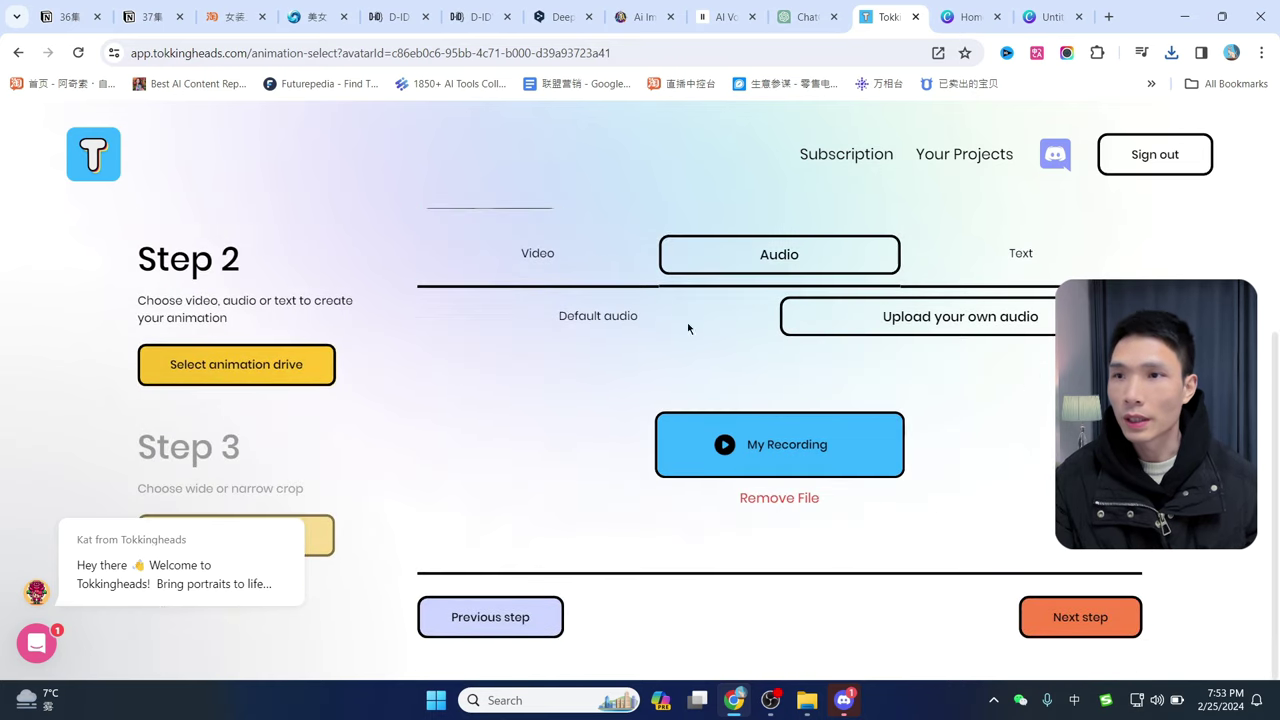
{"action": "left_click", "coordinate": [1066, 620]}
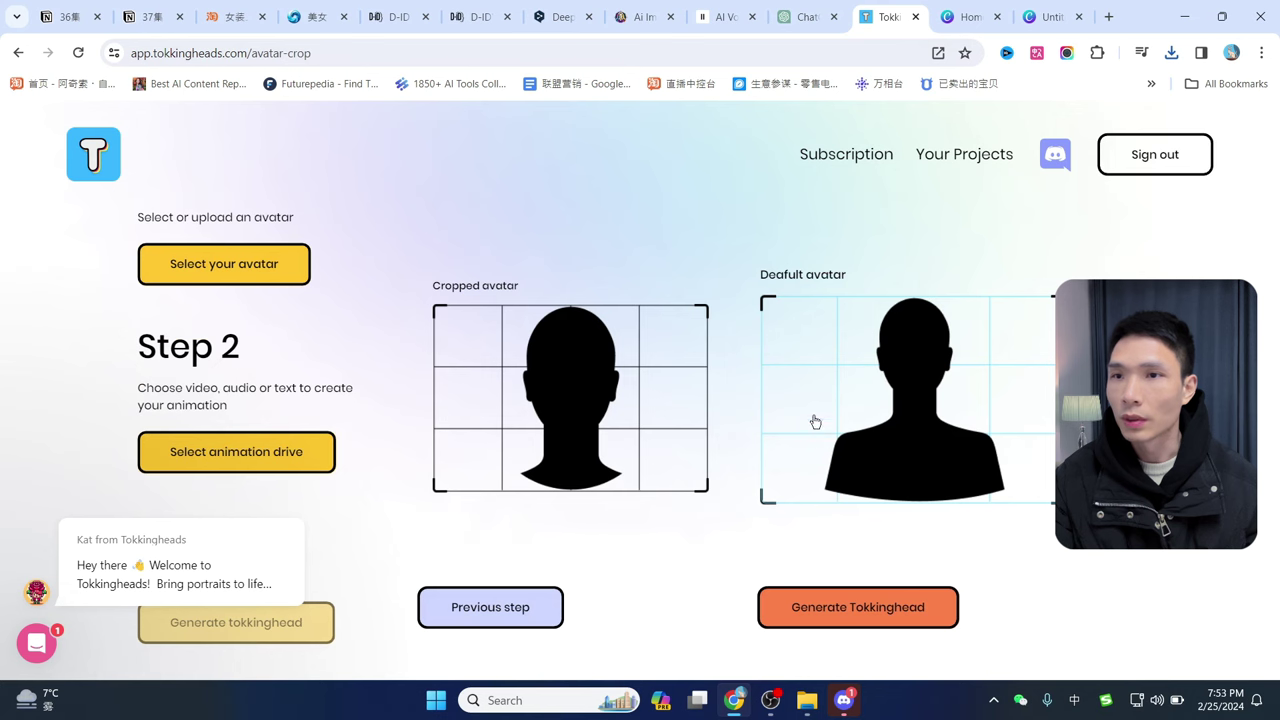
{"action": "left_click", "coordinate": [868, 593]}
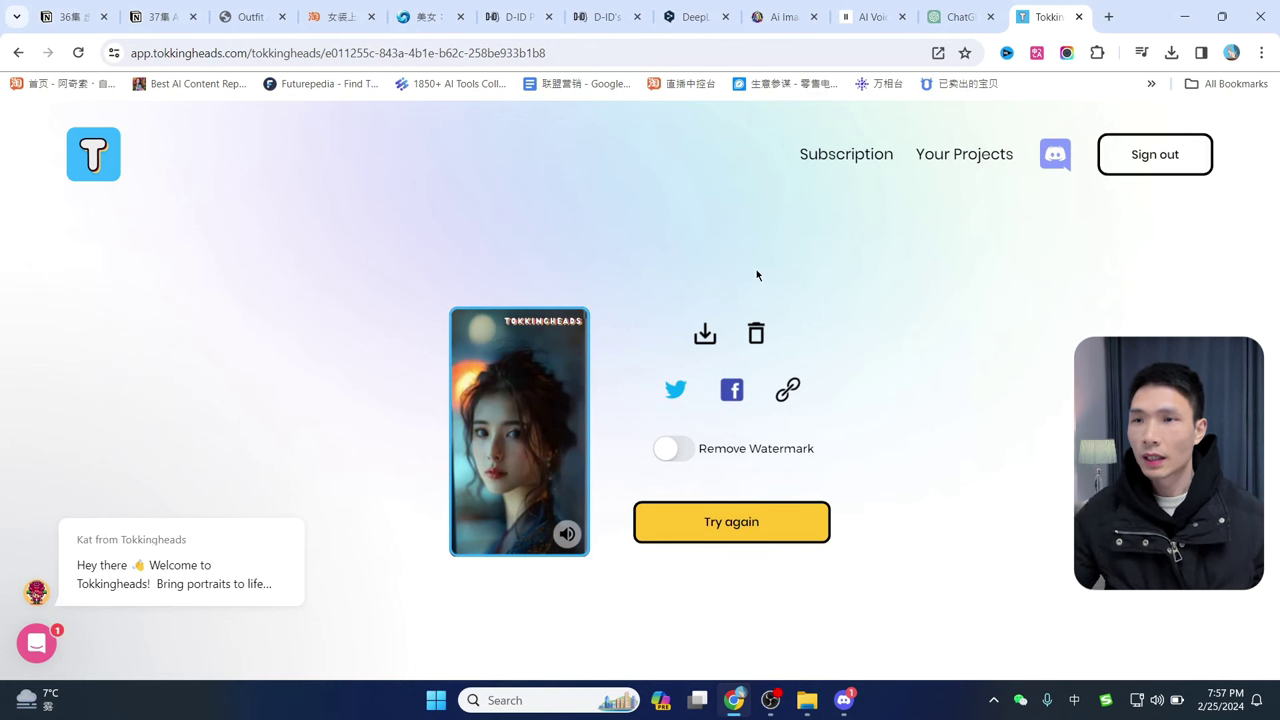
Play the generated talking portrait and check the watermark removal option, cancelling without using a credit
{"action": "left_click", "coordinate": [516, 437]}
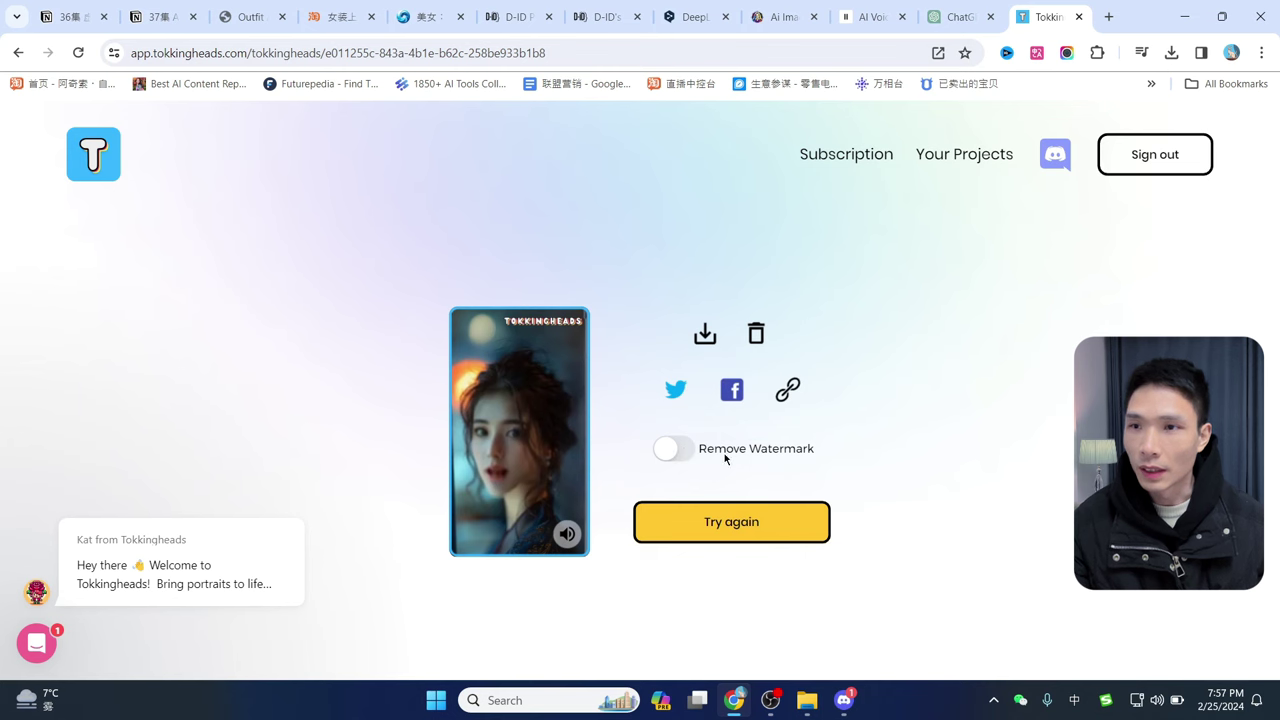
{"action": "left_click", "coordinate": [758, 449]}
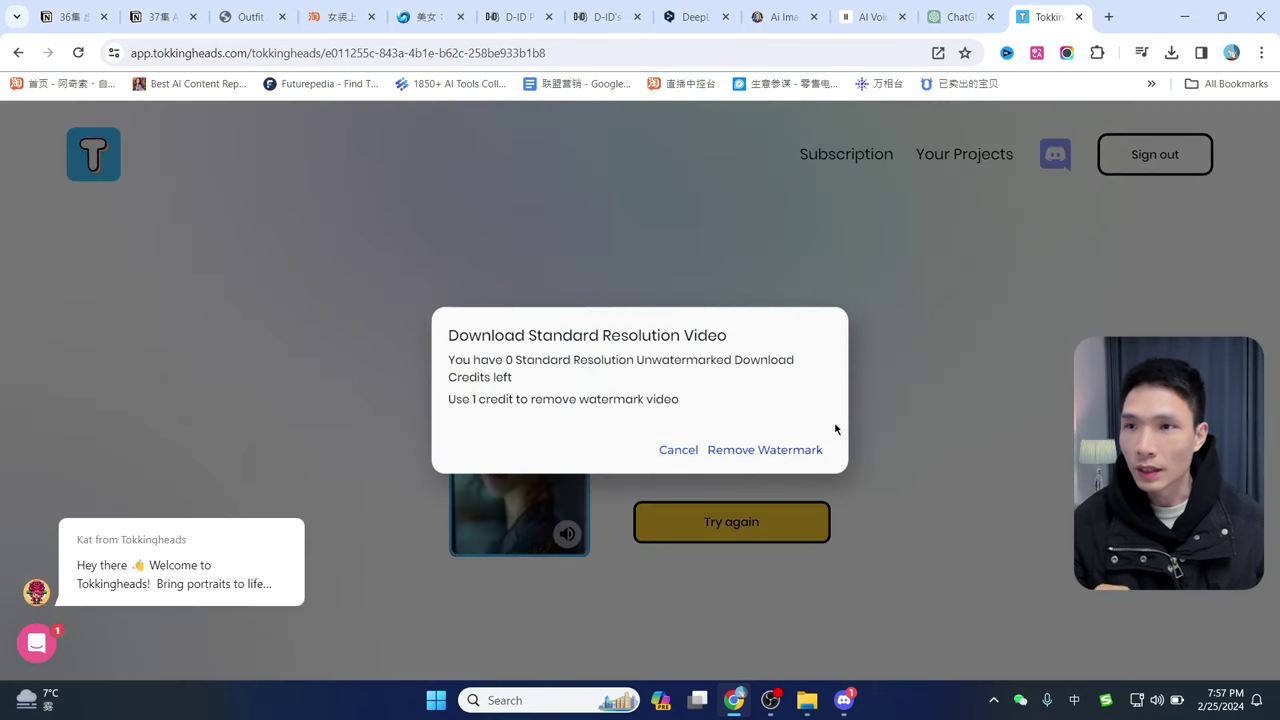
{"action": "left_click", "coordinate": [678, 450]}
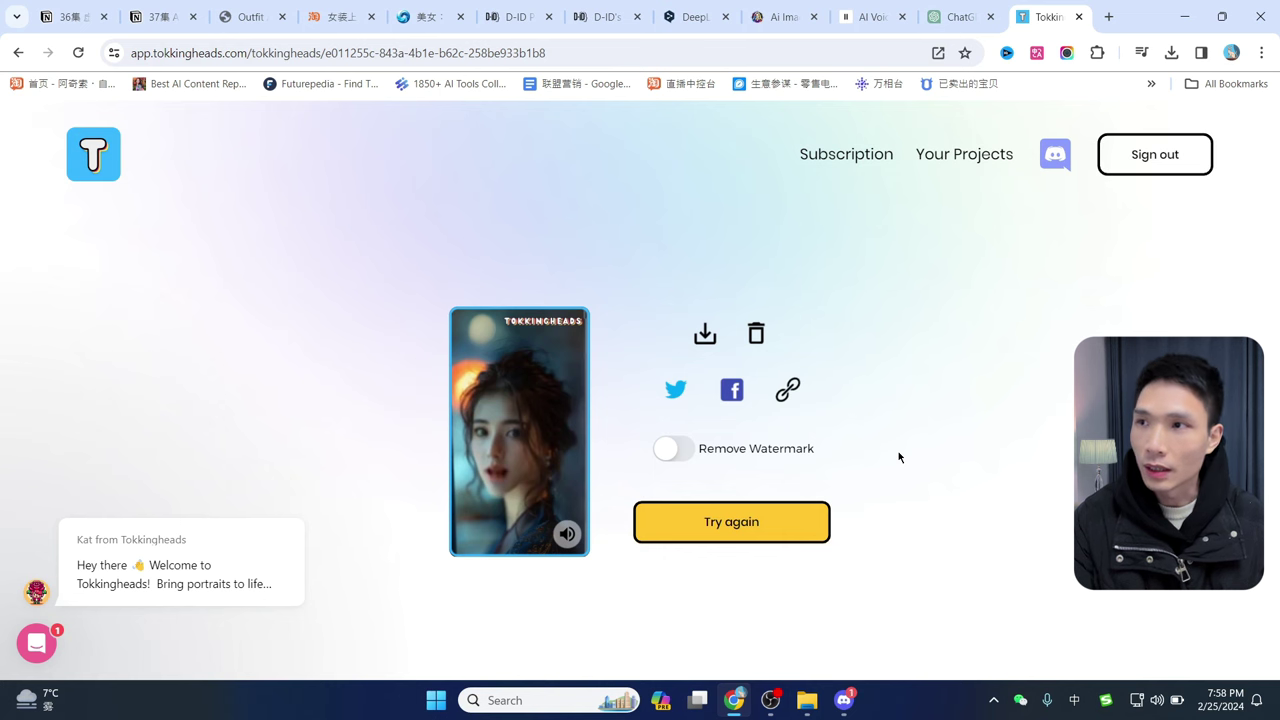
Download the watermarked talking portrait and preview generated_watermark.mp4 in PotPlayer, including at full screen
{"action": "left_click", "coordinate": [706, 334]}
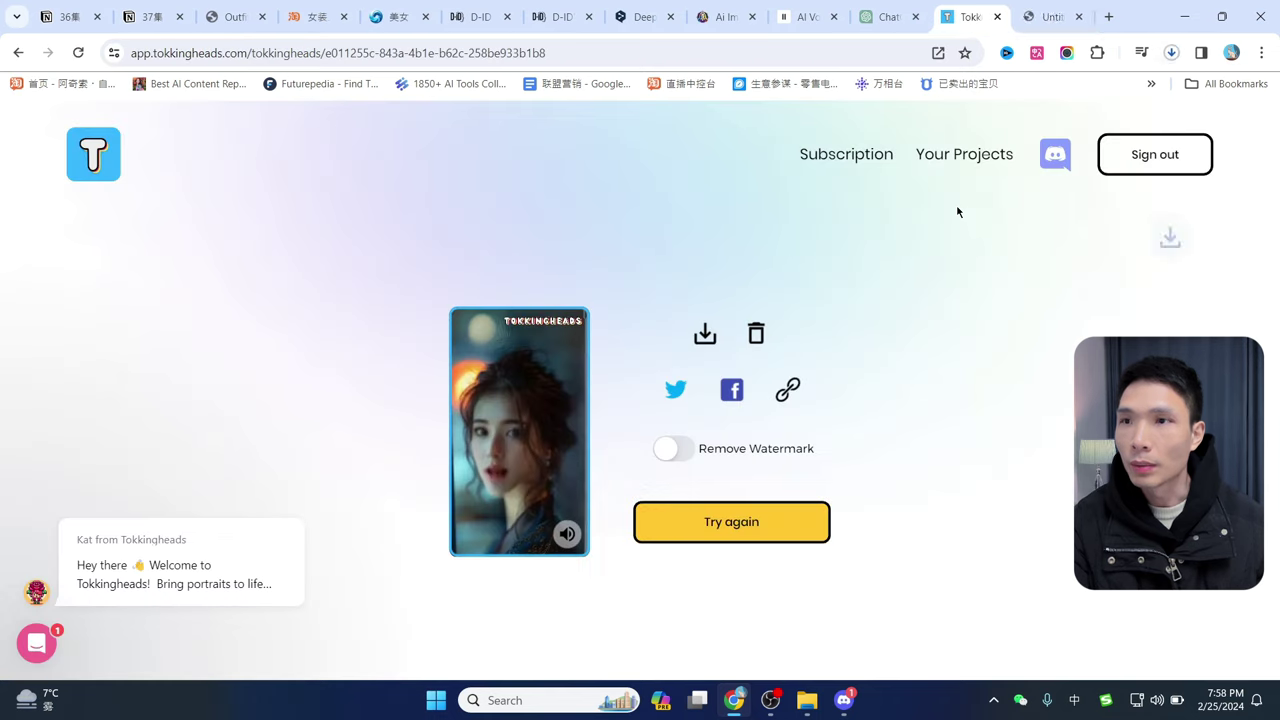
{"action": "left_click", "coordinate": [1172, 53]}
{"action": "left_click", "coordinate": [1172, 53]}
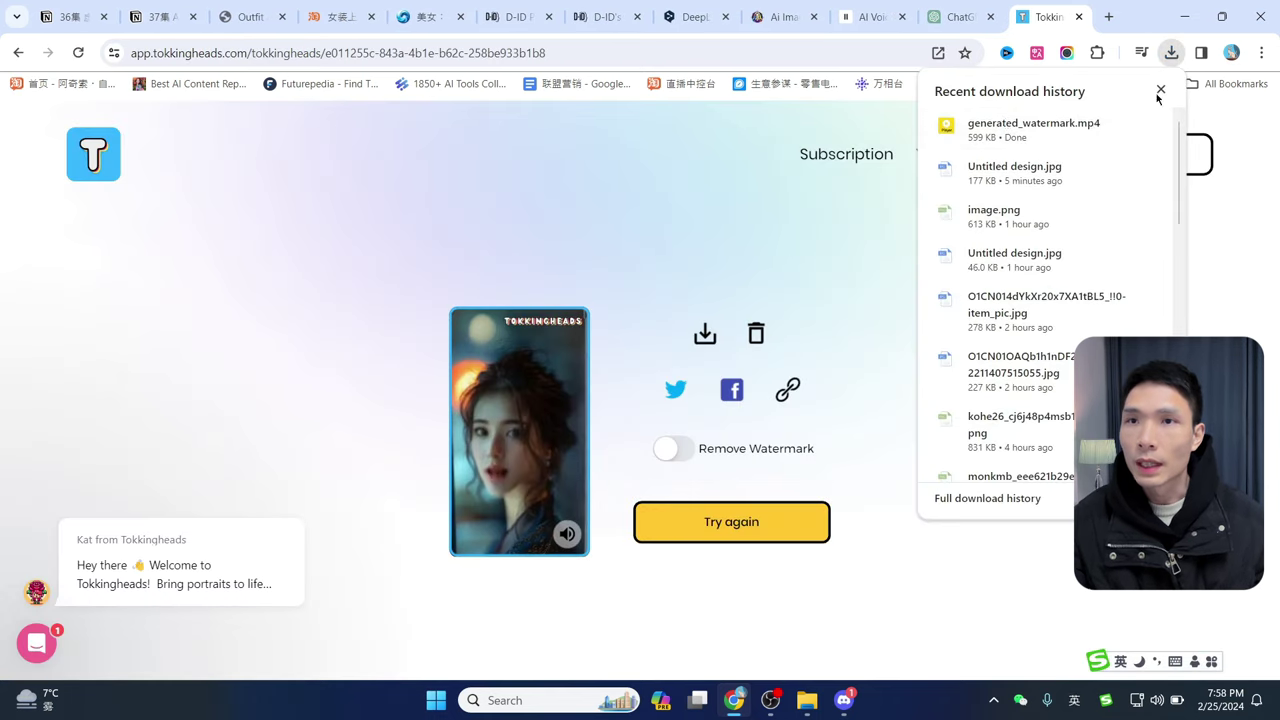
{"action": "left_click", "coordinate": [1010, 138]}
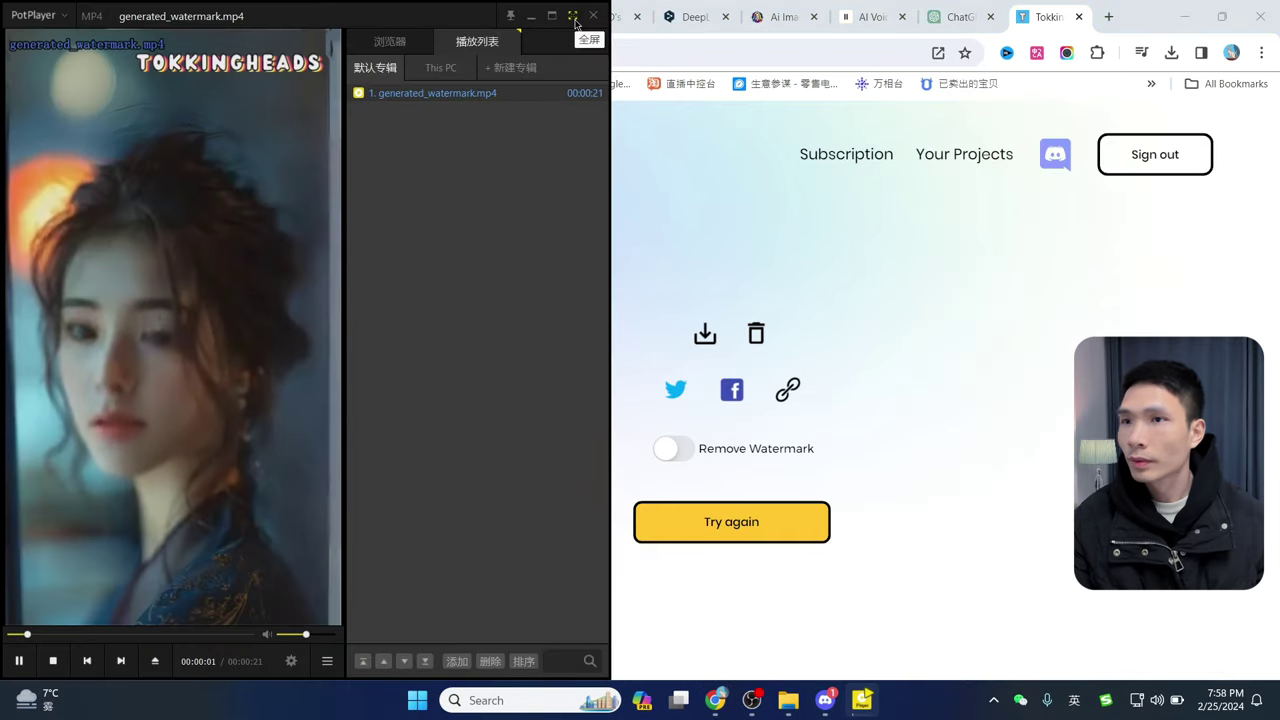
{"action": "left_click", "coordinate": [574, 17]}
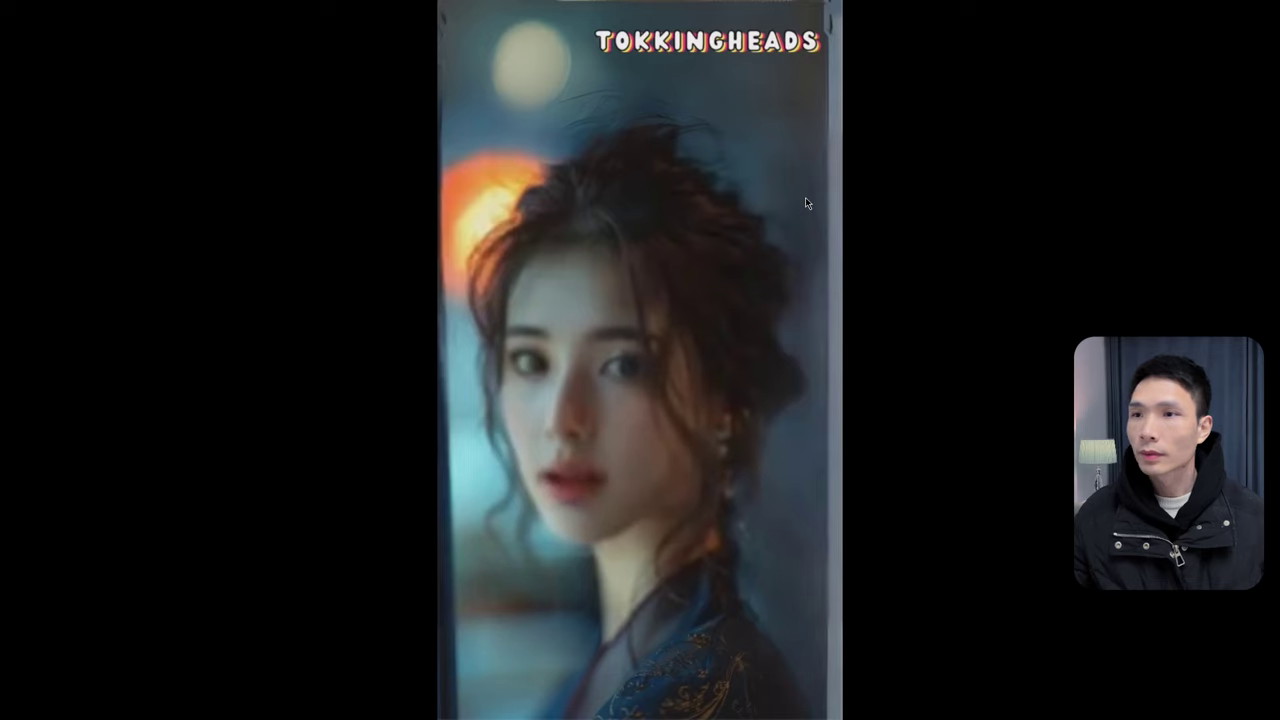
{"action": "double_click", "coordinate": [805, 197]}
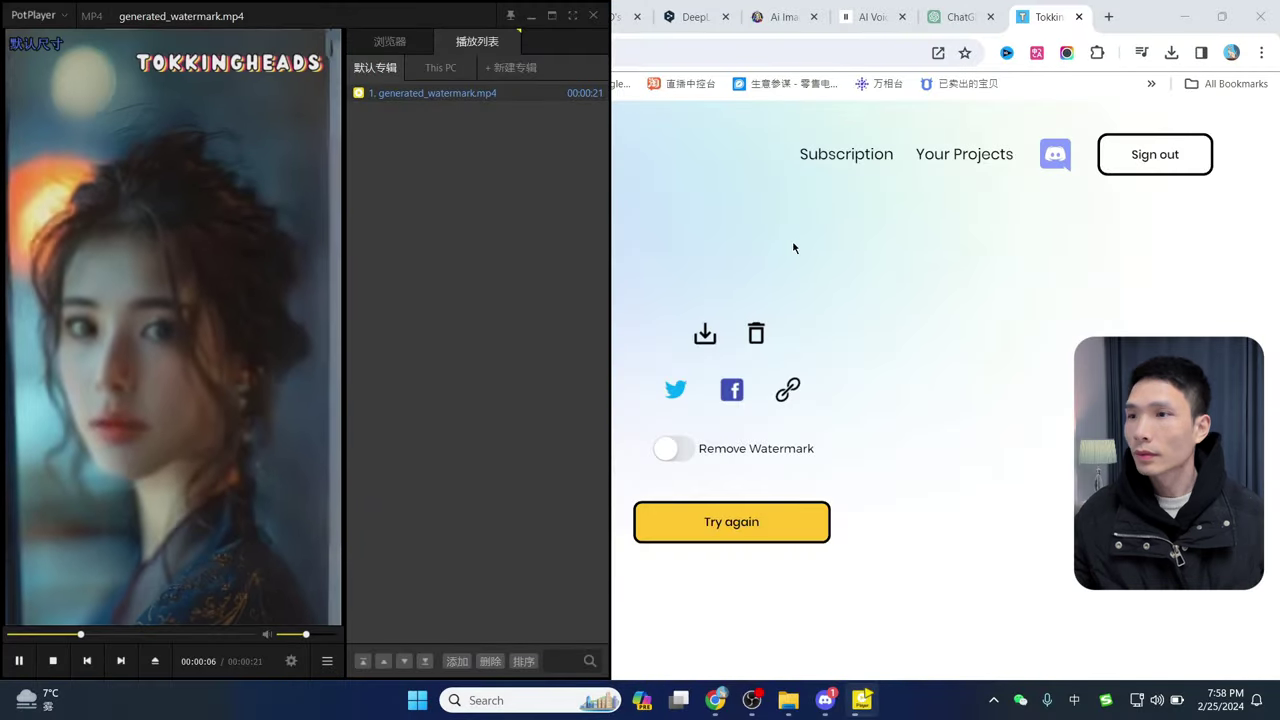
{"action": "left_click", "coordinate": [28, 660]}
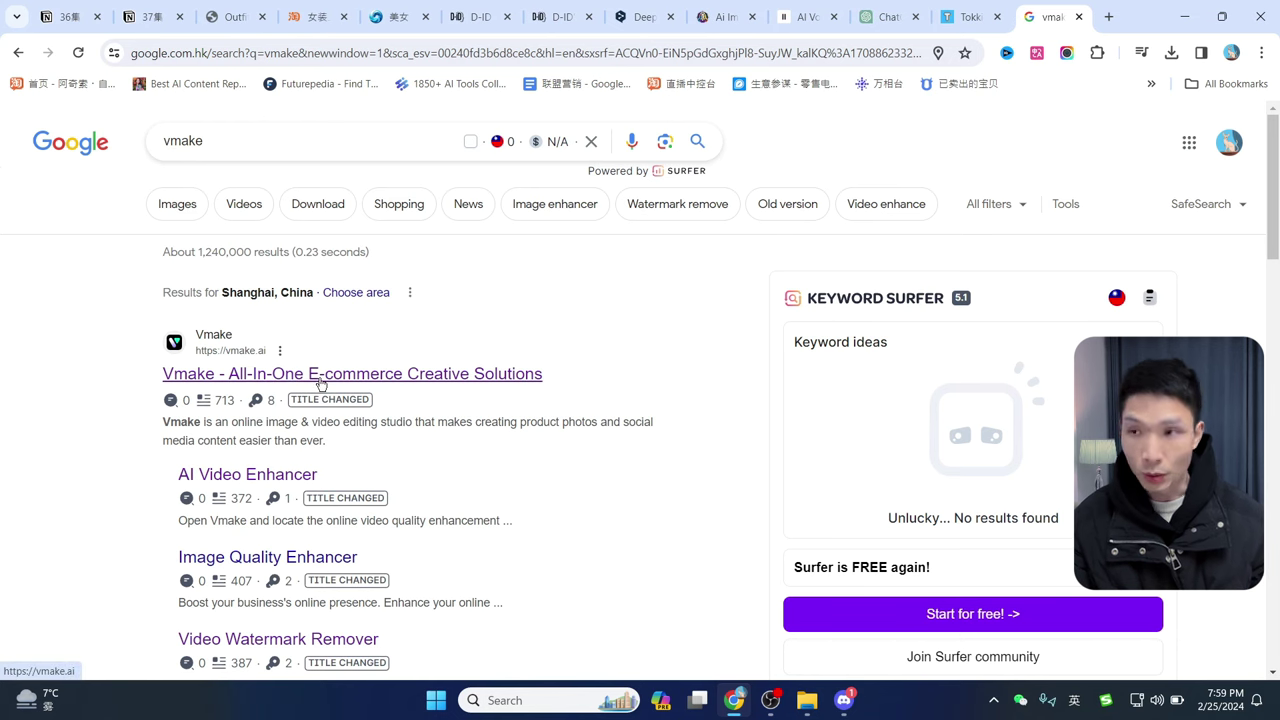
Open Vmake from the Google results and upload 1generated_watermark.mp4 from the did folder to its AI Video Enhancer
{"action": "left_click", "coordinate": [320, 378]}
{"action": "scroll", "coordinate": [1037, 271], "scroll_direction": "down", "scroll_amount": 3}
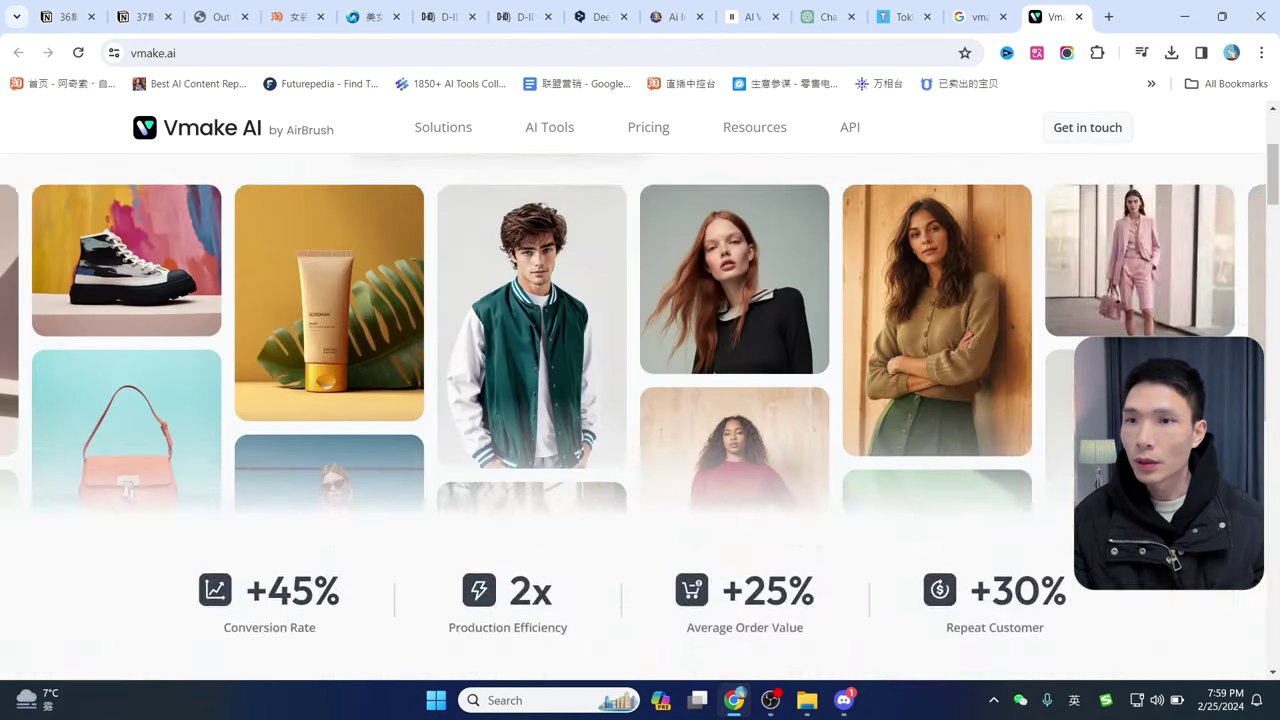
{"action": "scroll", "coordinate": [640, 420], "scroll_direction": "up", "scroll_amount": 3}
{"action": "mouse_move", "coordinate": [549, 129]}
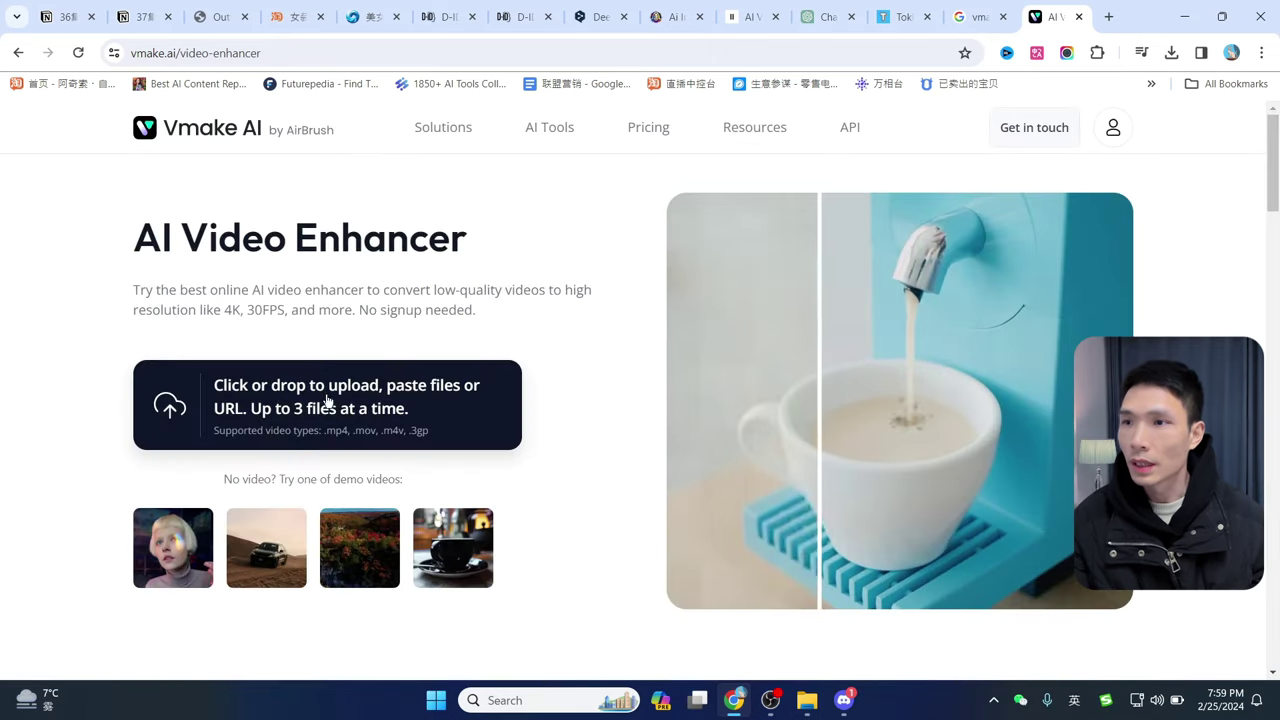
{"action": "left_click", "coordinate": [335, 398]}
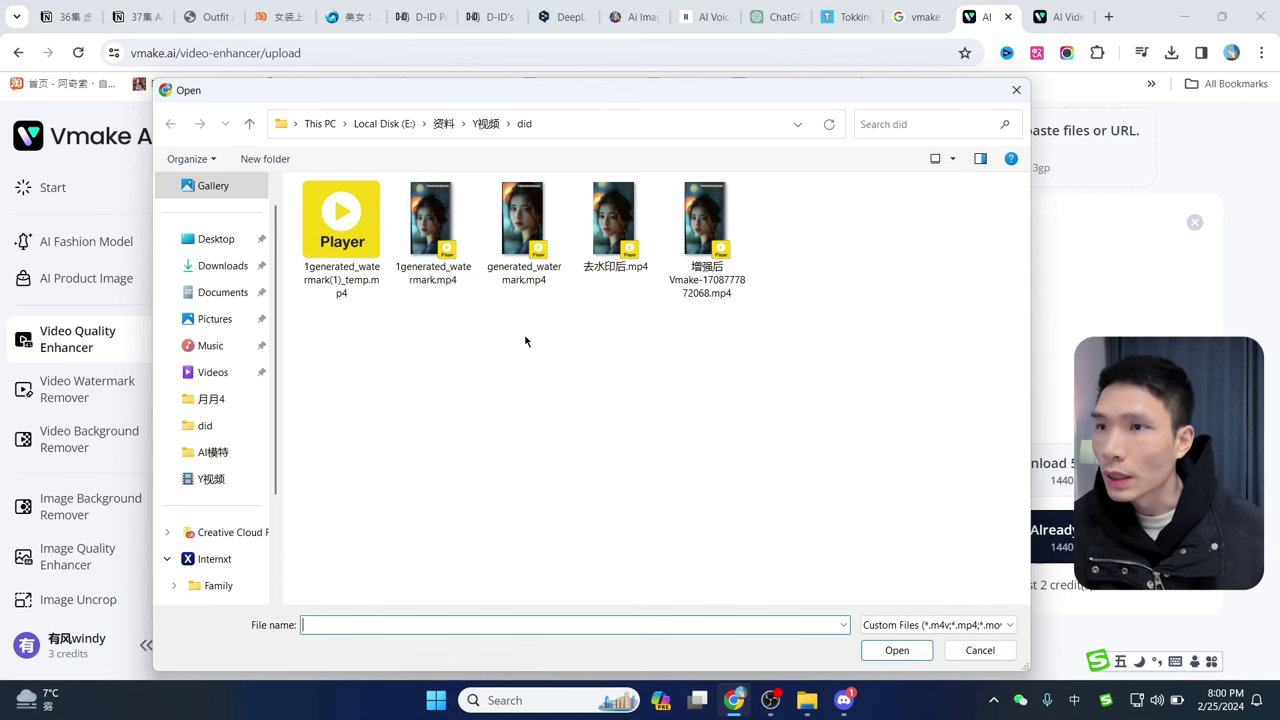
{"action": "double_click", "coordinate": [448, 226]}
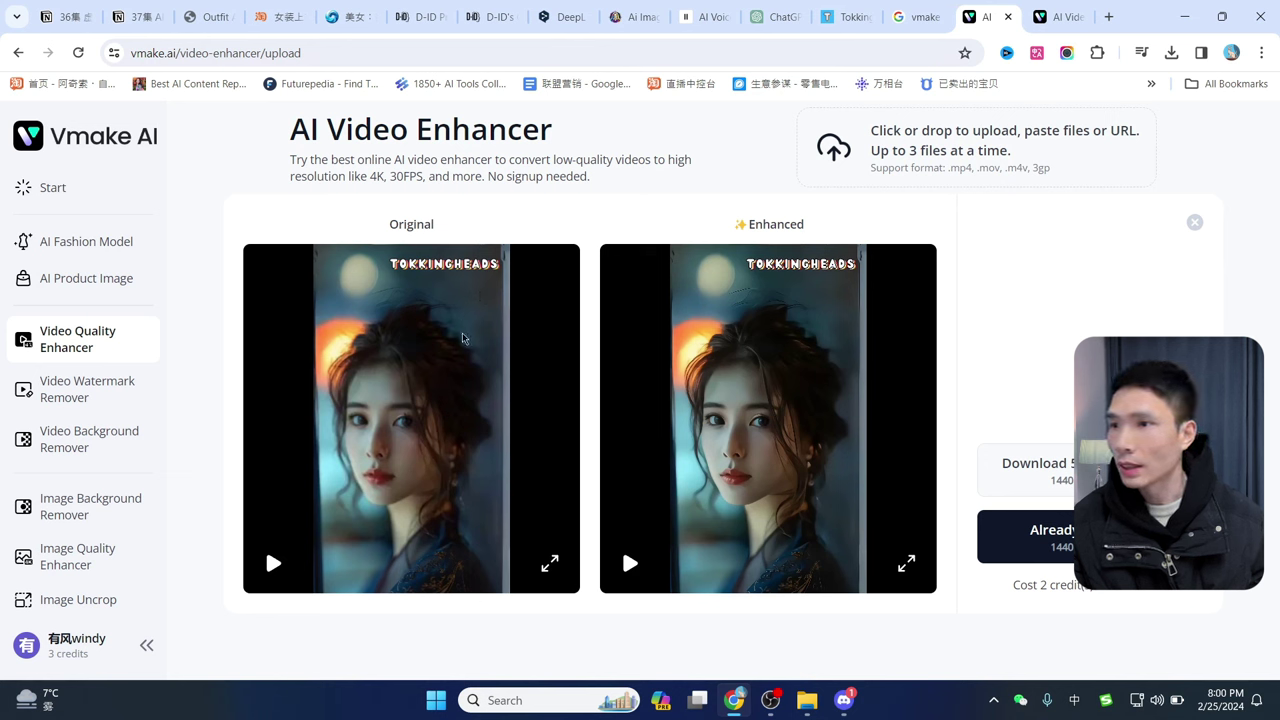
Play the original and enhanced previews side by side and examine the enhanced video at full screen
{"action": "left_click", "coordinate": [276, 564]}
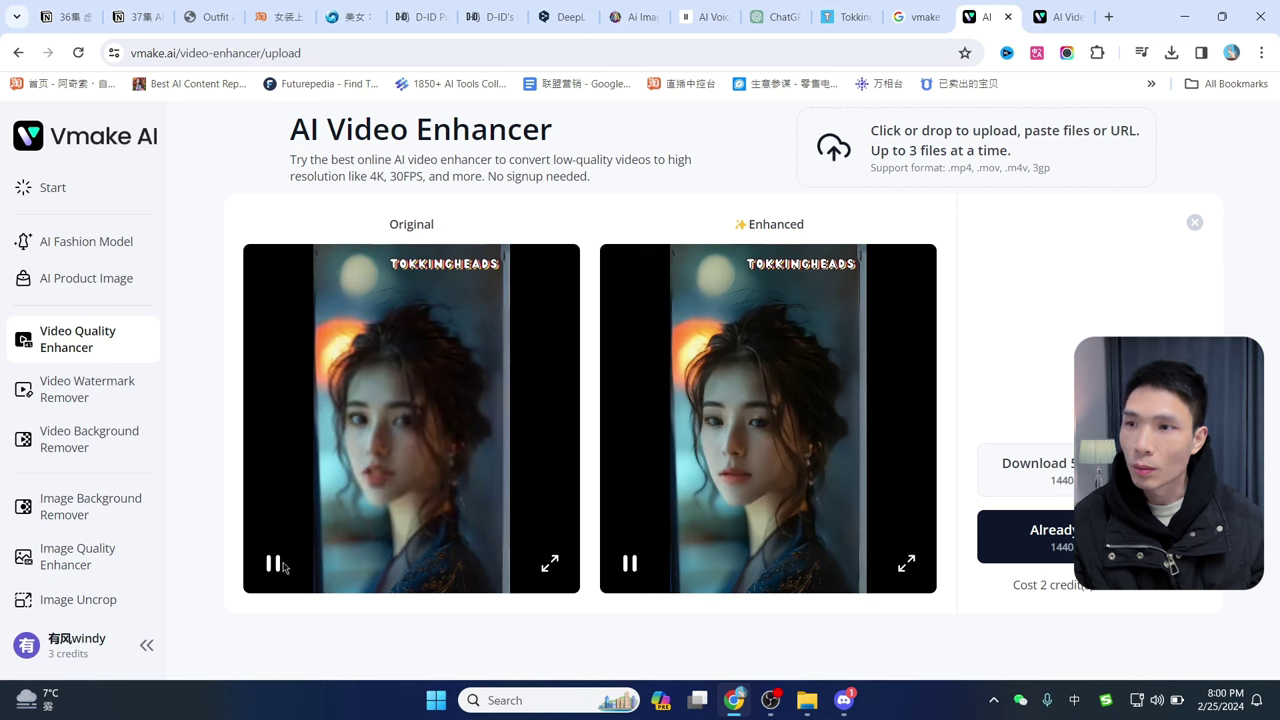
{"action": "left_click", "coordinate": [652, 560]}
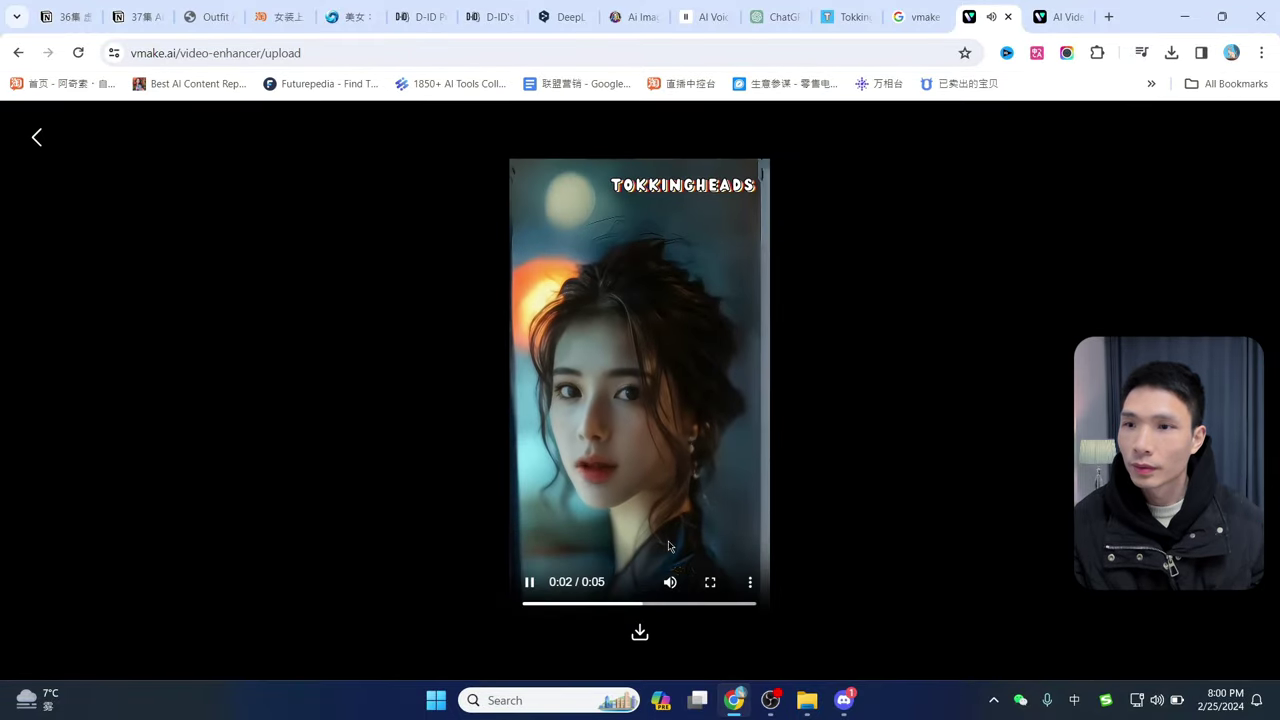
{"action": "left_click", "coordinate": [710, 581]}
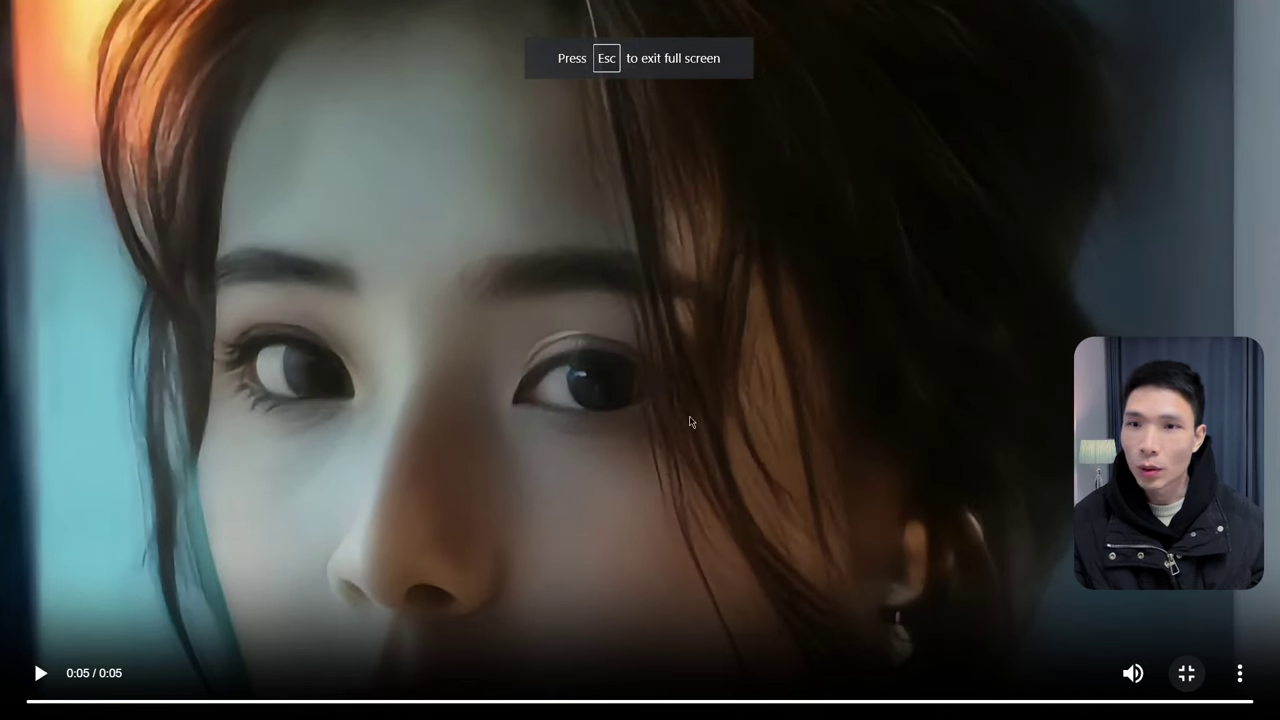
Play the original video at full screen to compare its quality with the enhanced one, pause it and return to the Vmake comparison
{"action": "left_click", "coordinate": [42, 676]}
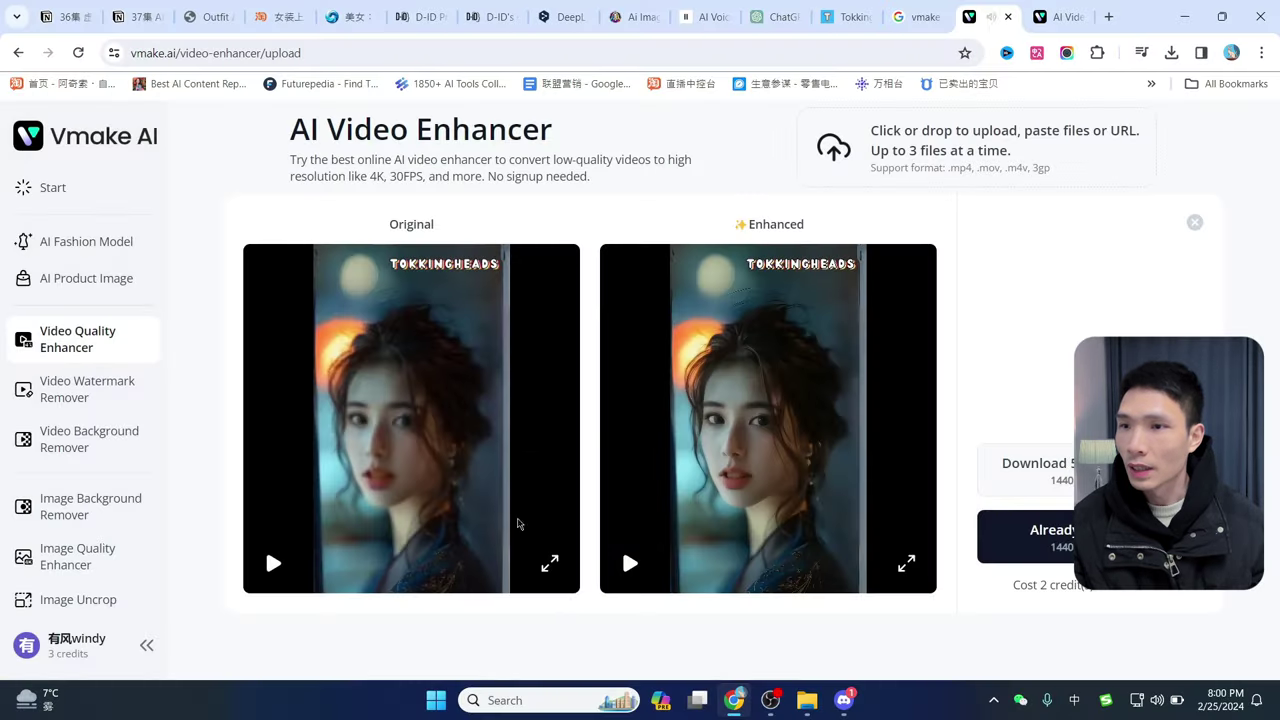
{"action": "left_click", "coordinate": [550, 563]}
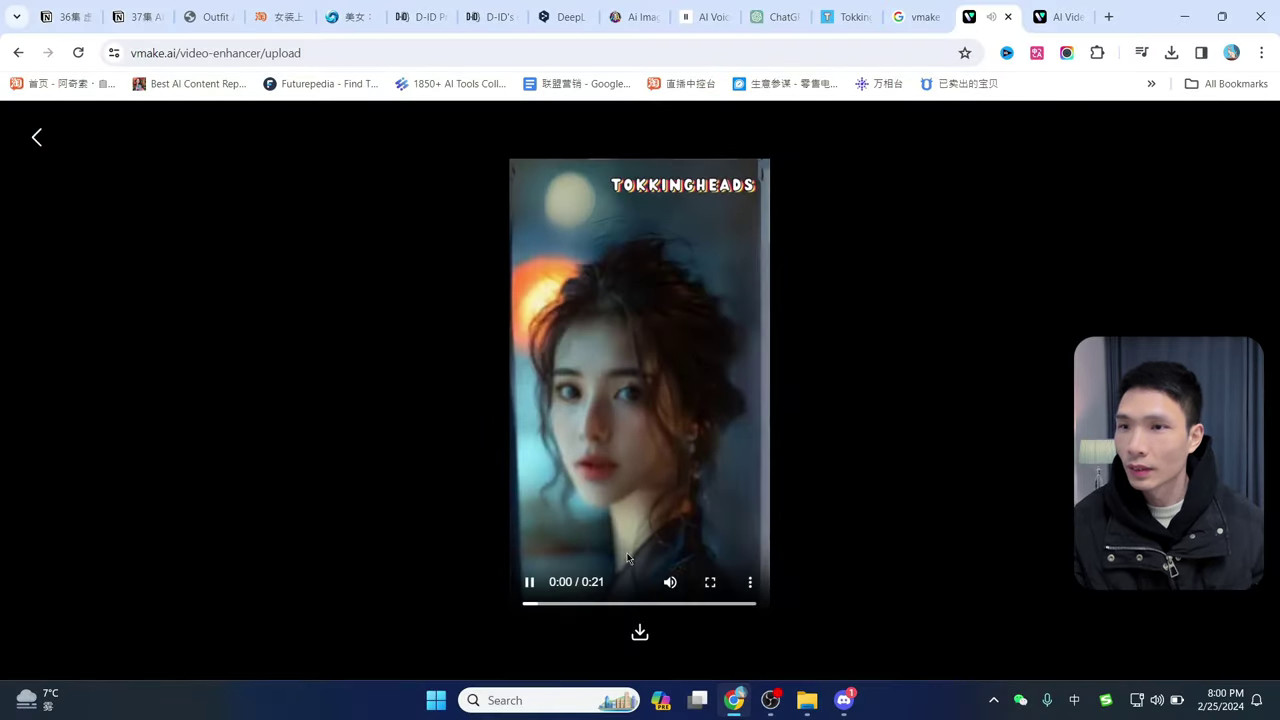
{"action": "left_click", "coordinate": [710, 582]}
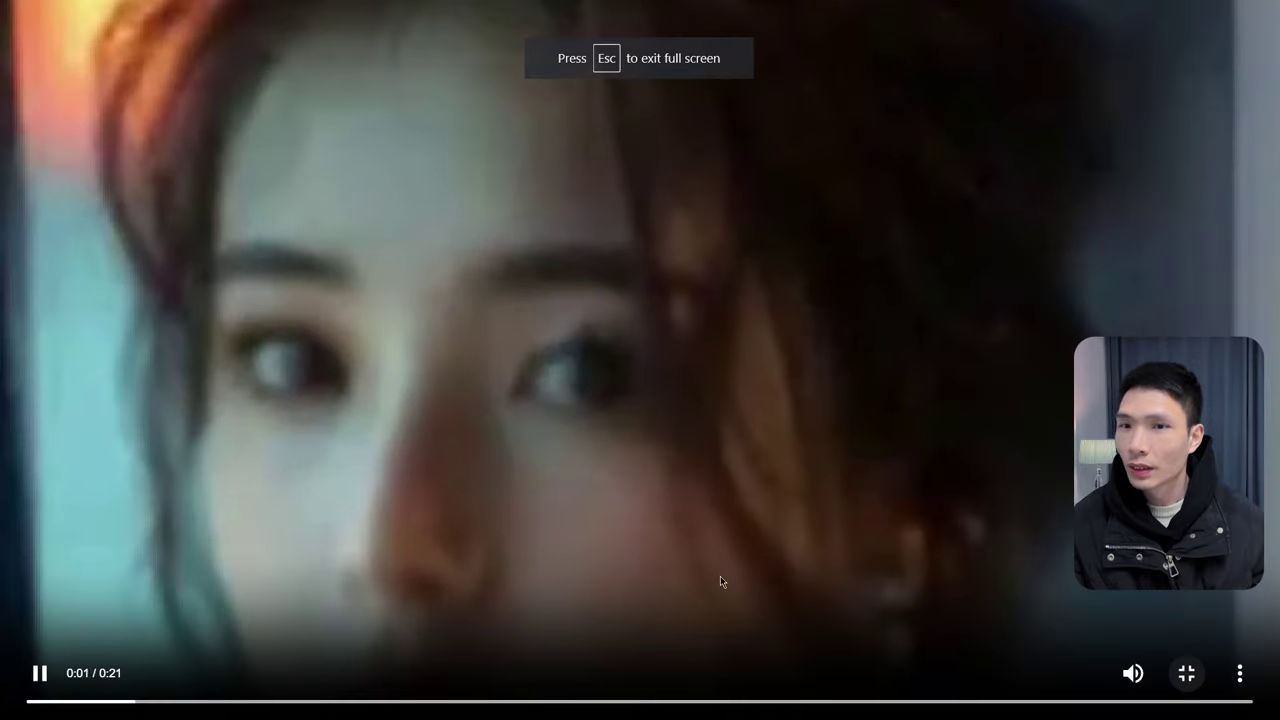
{"action": "left_click", "coordinate": [1185, 680]}
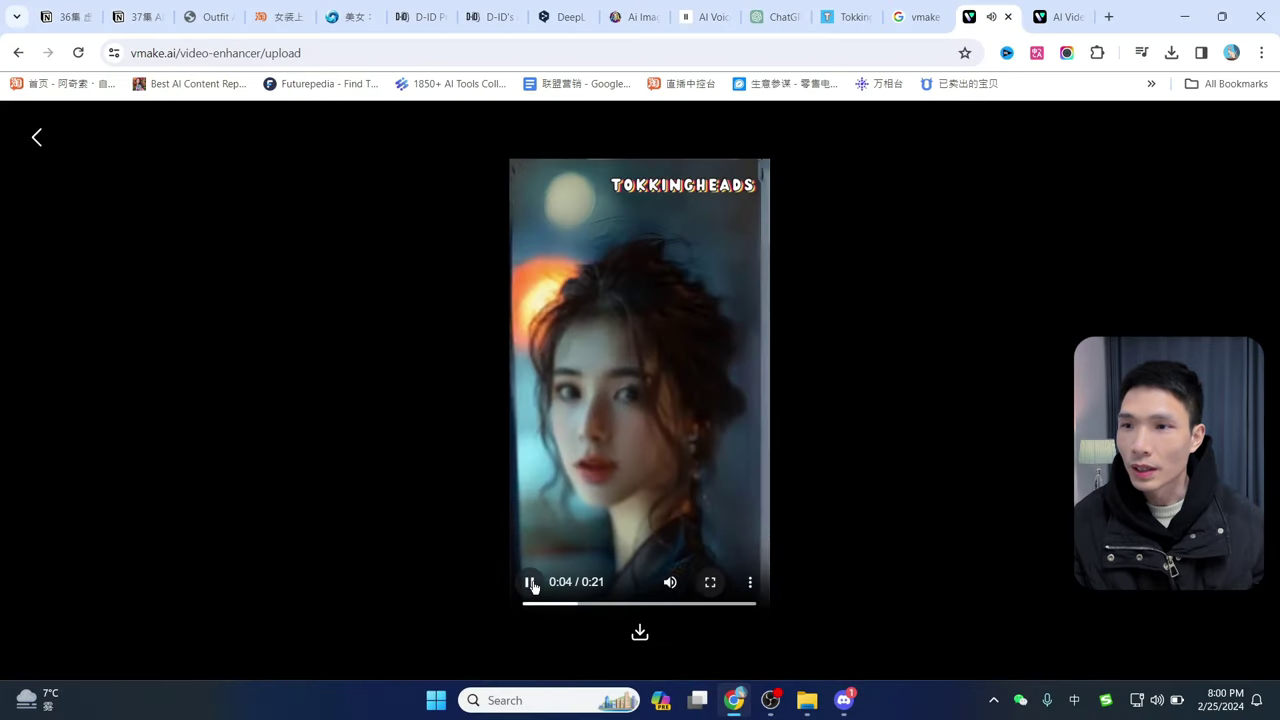
{"action": "left_click", "coordinate": [531, 584]}
{"action": "left_click", "coordinate": [36, 139]}
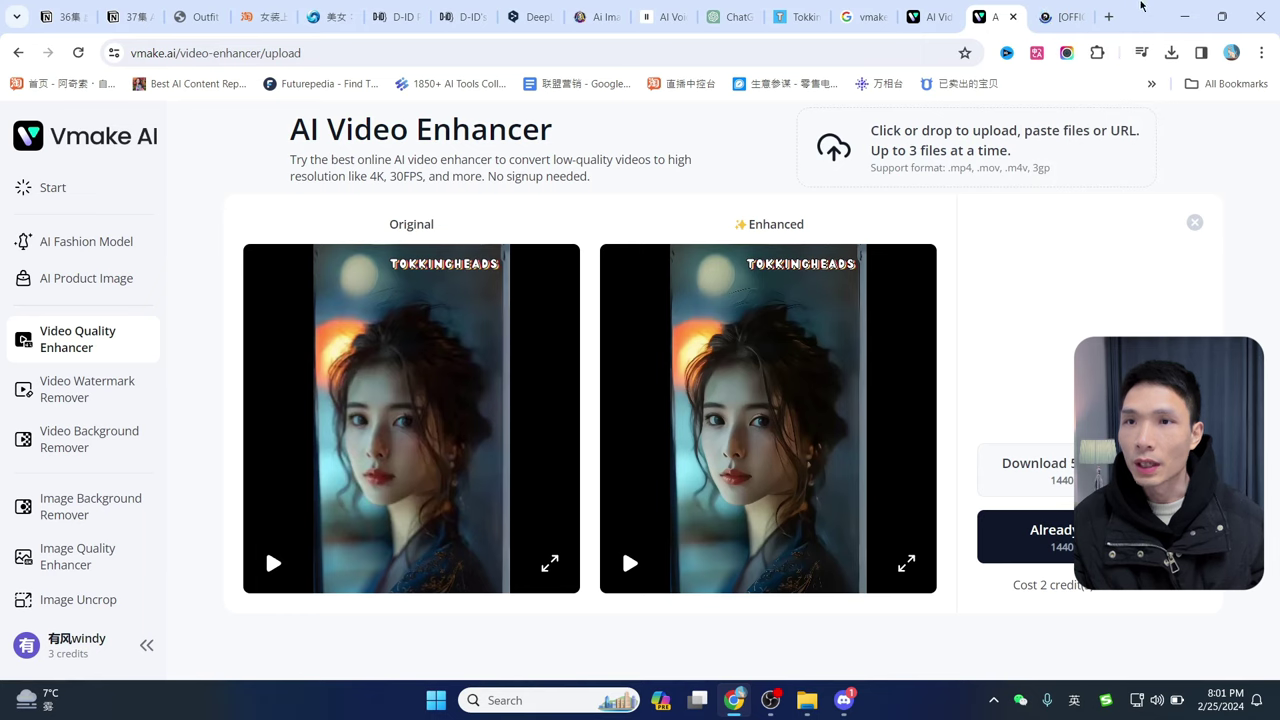
Switch to the HitPaw website, dismiss its floating promotion and open the Online Tools page
{"action": "left_click", "coordinate": [1062, 17]}
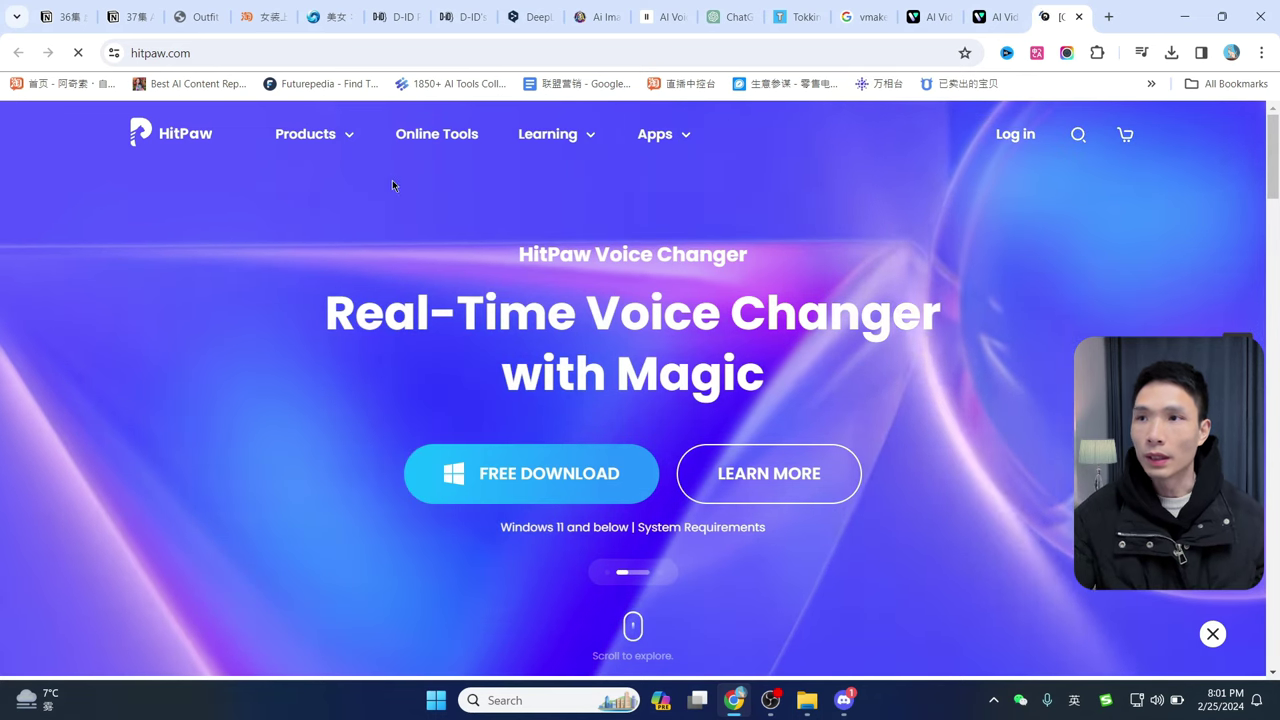
{"action": "scroll", "coordinate": [920, 396], "scroll_direction": "down", "scroll_amount": 1}
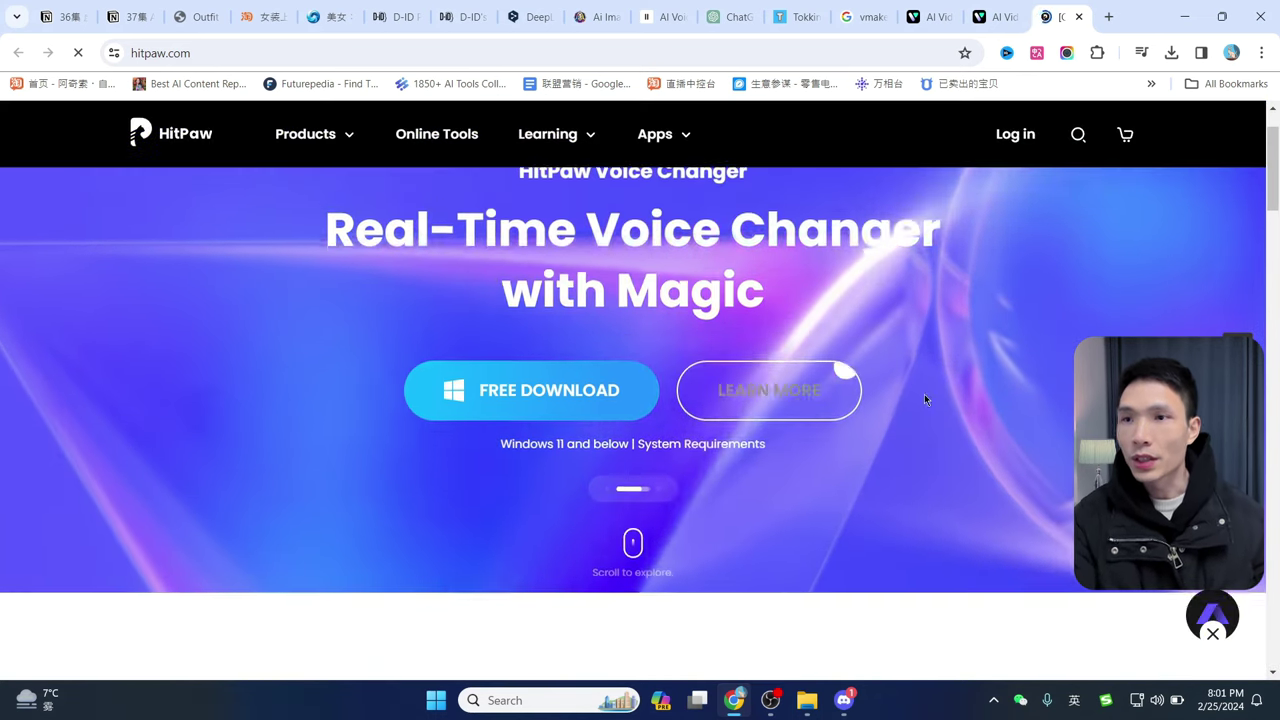
{"action": "scroll", "coordinate": [960, 396], "scroll_direction": "up", "scroll_amount": 1}
{"action": "left_click", "coordinate": [1216, 636]}
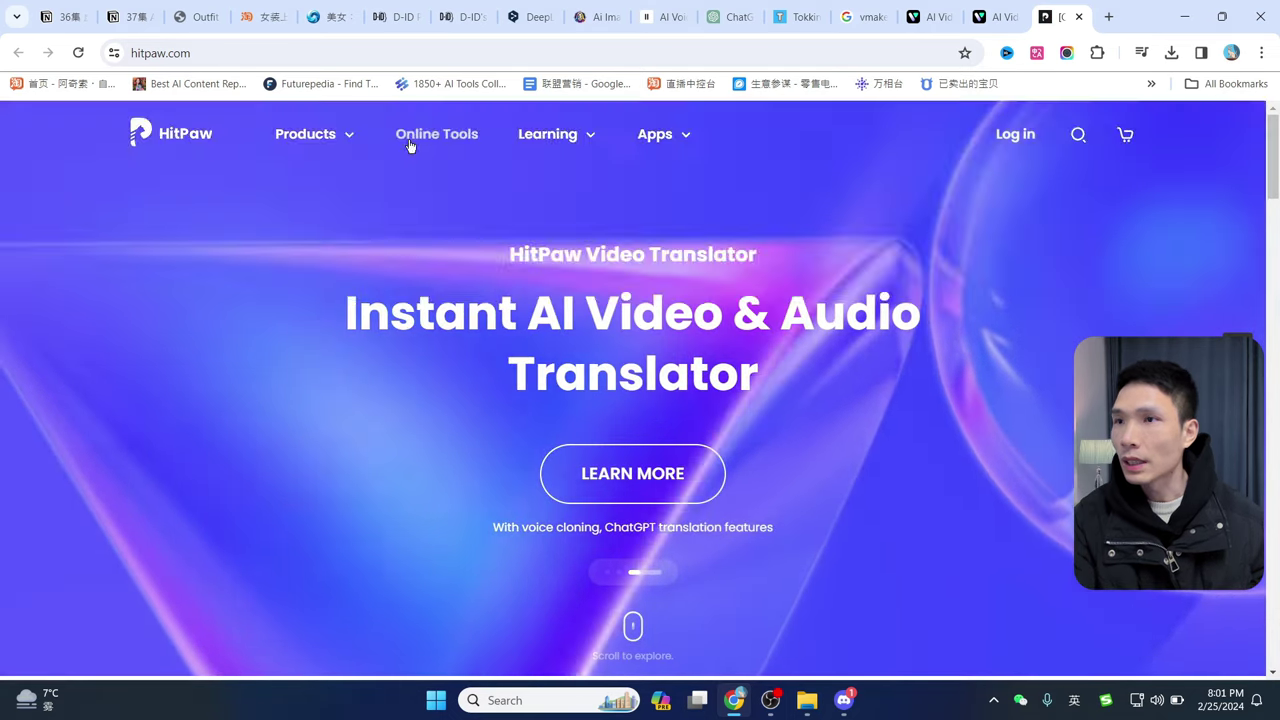
{"action": "mouse_move", "coordinate": [548, 134]}
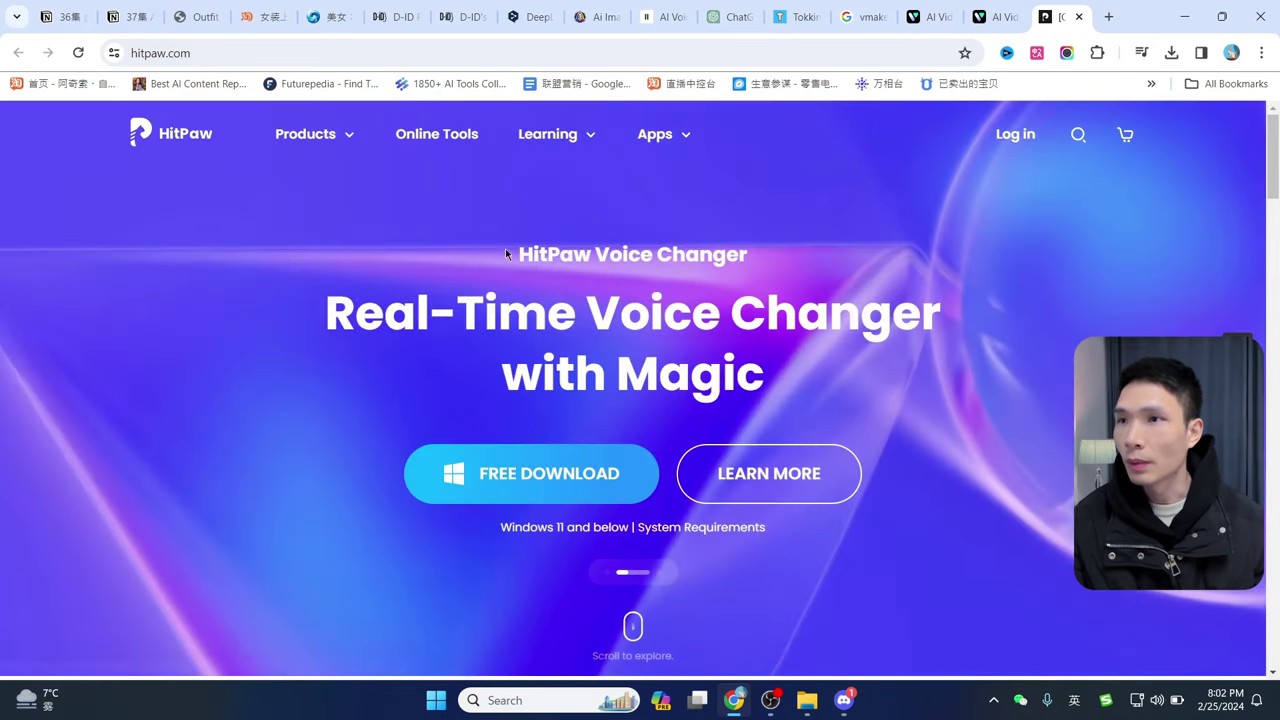
{"action": "left_click", "coordinate": [422, 134]}
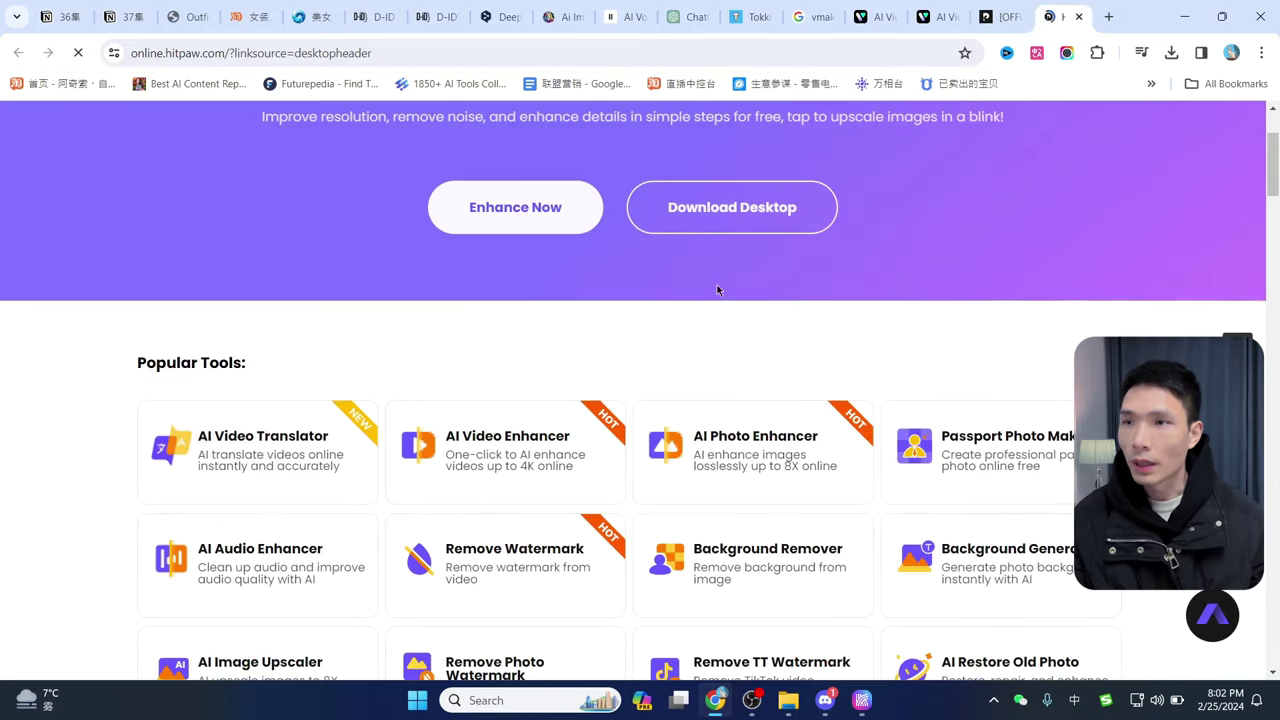
Look through HitPaw Online's popular tools, including the AI Video Enhancer, watermark removal and background tools
{"action": "scroll", "coordinate": [717, 290], "scroll_direction": "up", "scroll_amount": 2}
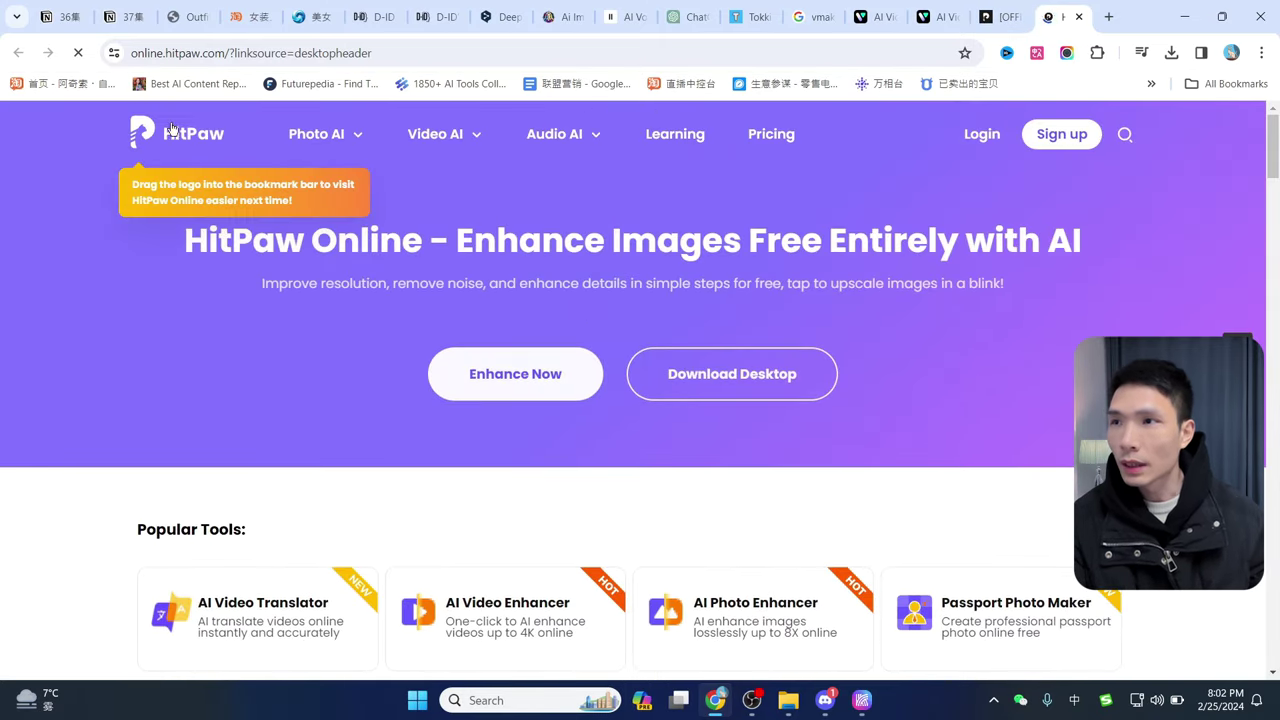
{"action": "scroll", "coordinate": [493, 467], "scroll_direction": "down", "scroll_amount": 2}
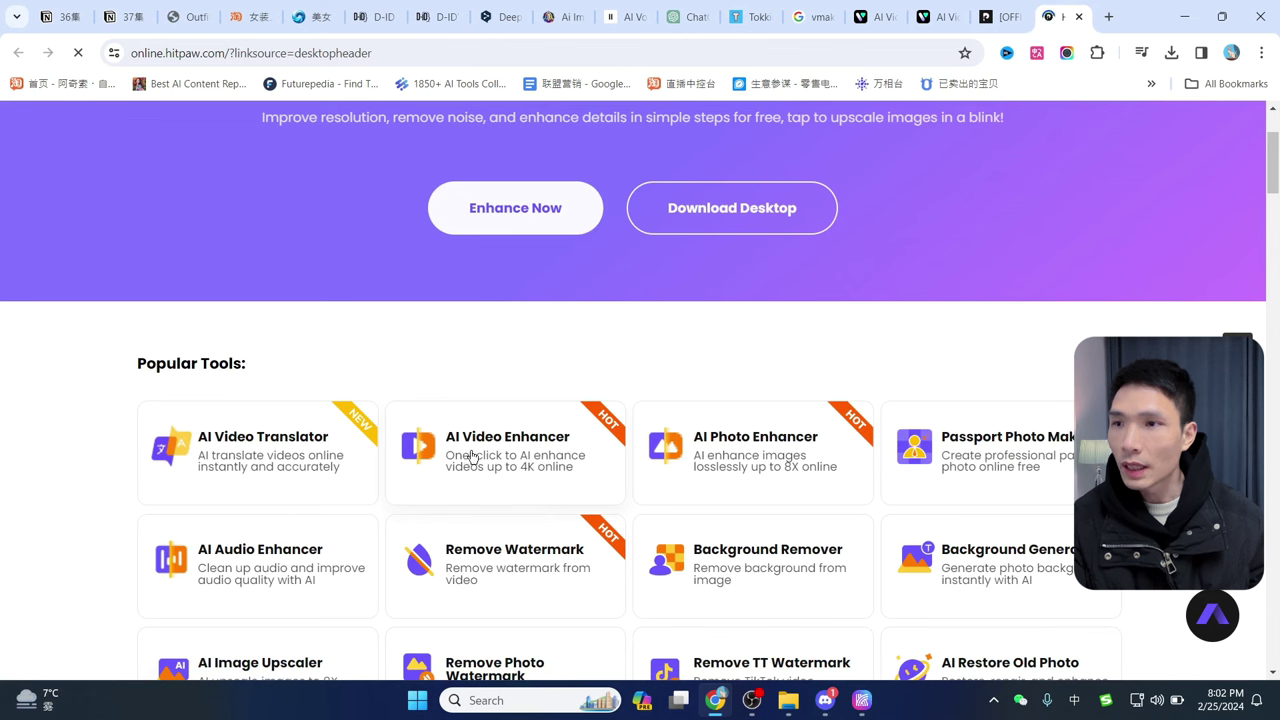
{"action": "scroll", "coordinate": [522, 458], "scroll_direction": "up", "scroll_amount": 2}
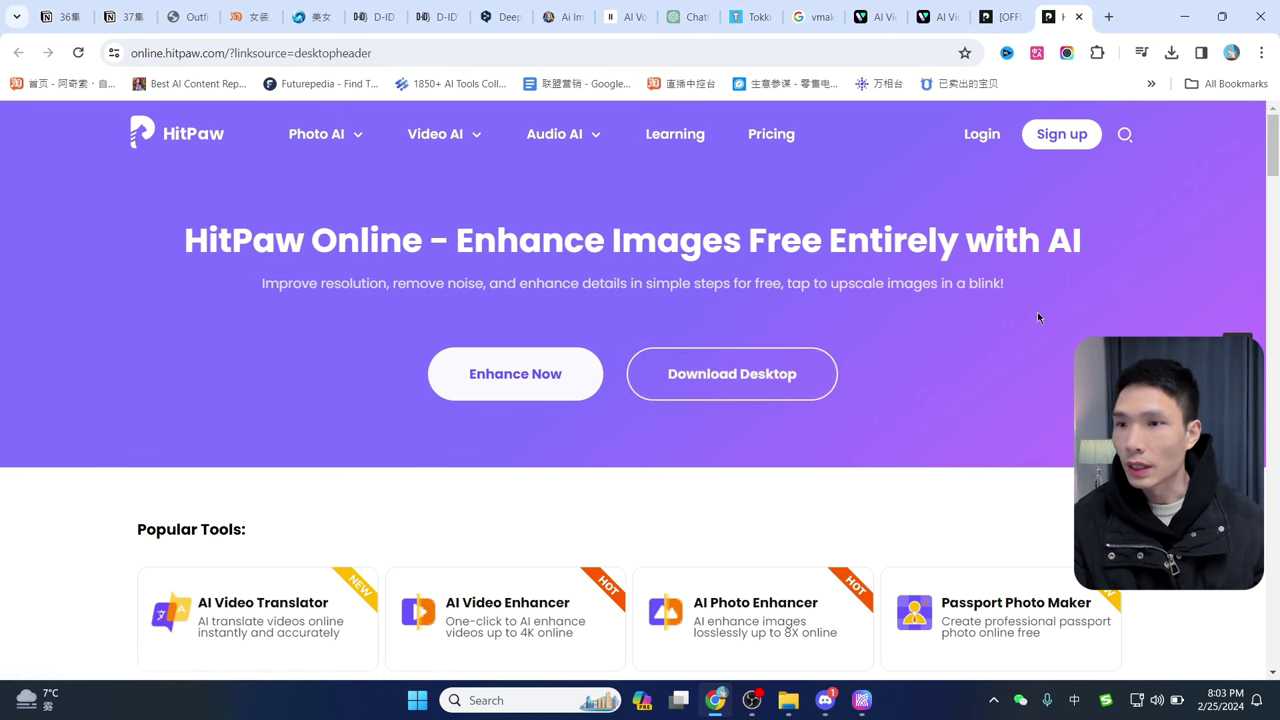
{"action": "scroll", "coordinate": [474, 492], "scroll_direction": "down", "scroll_amount": 2}
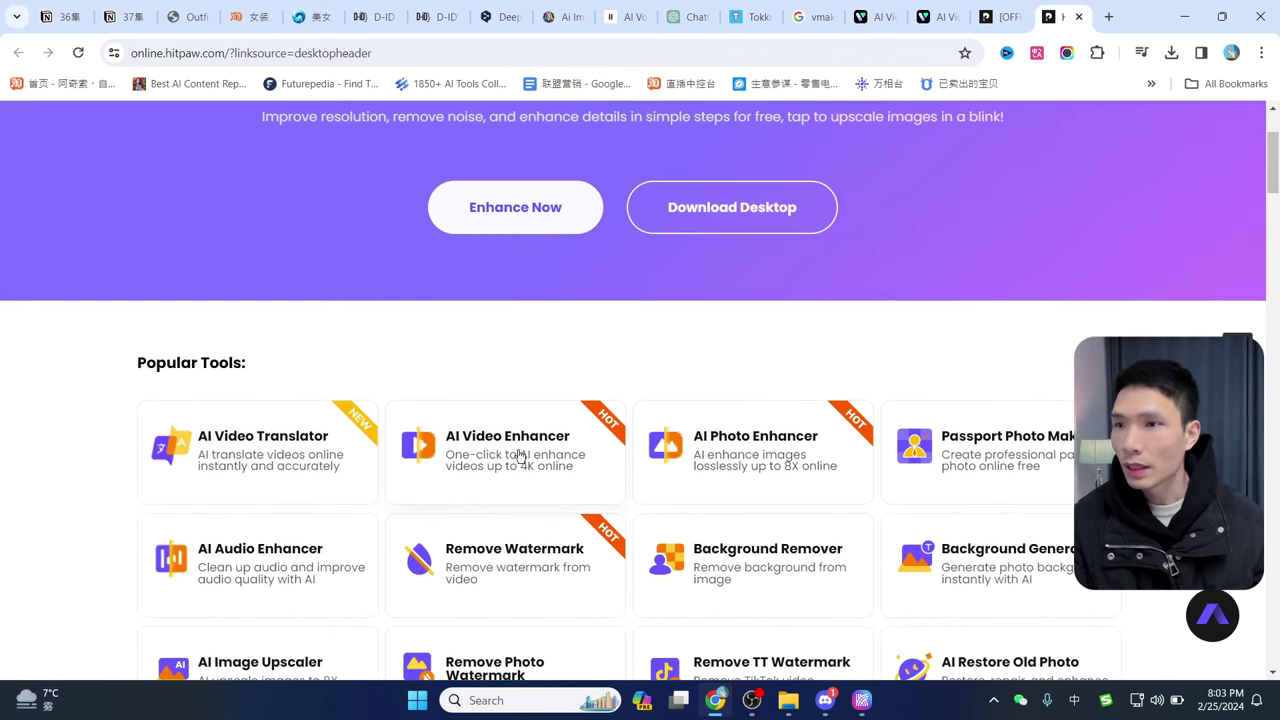
{"action": "scroll", "coordinate": [519, 455], "scroll_direction": "down", "scroll_amount": 1}
{"action": "scroll", "coordinate": [494, 374], "scroll_direction": "up", "scroll_amount": 3}
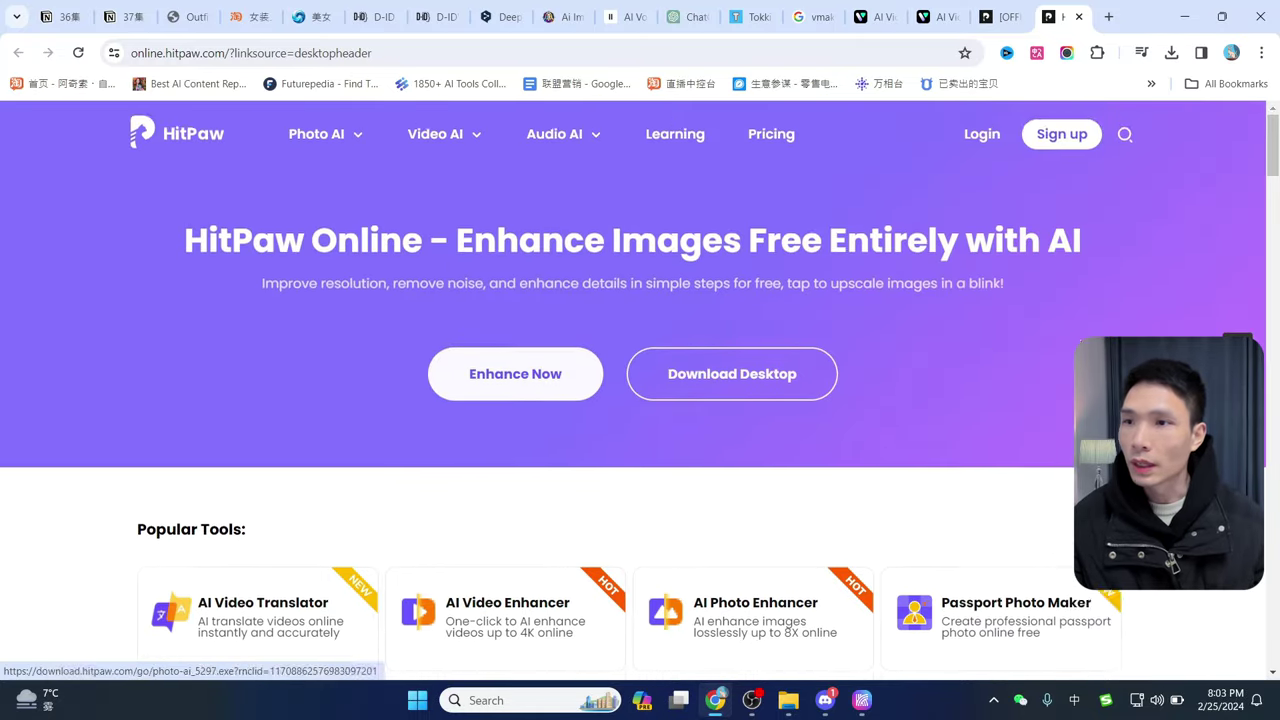
{"action": "scroll", "coordinate": [496, 373], "scroll_direction": "down", "scroll_amount": 3}
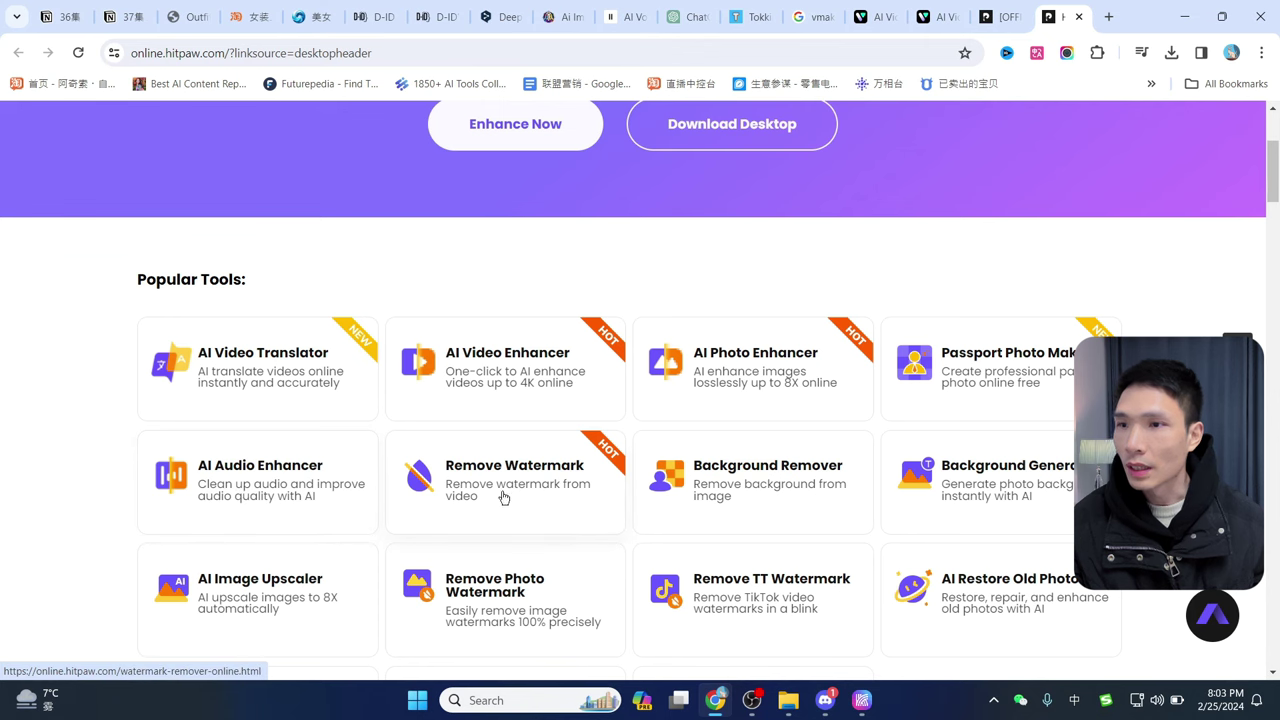
{"action": "scroll", "coordinate": [518, 488], "scroll_direction": "down", "scroll_amount": 1}
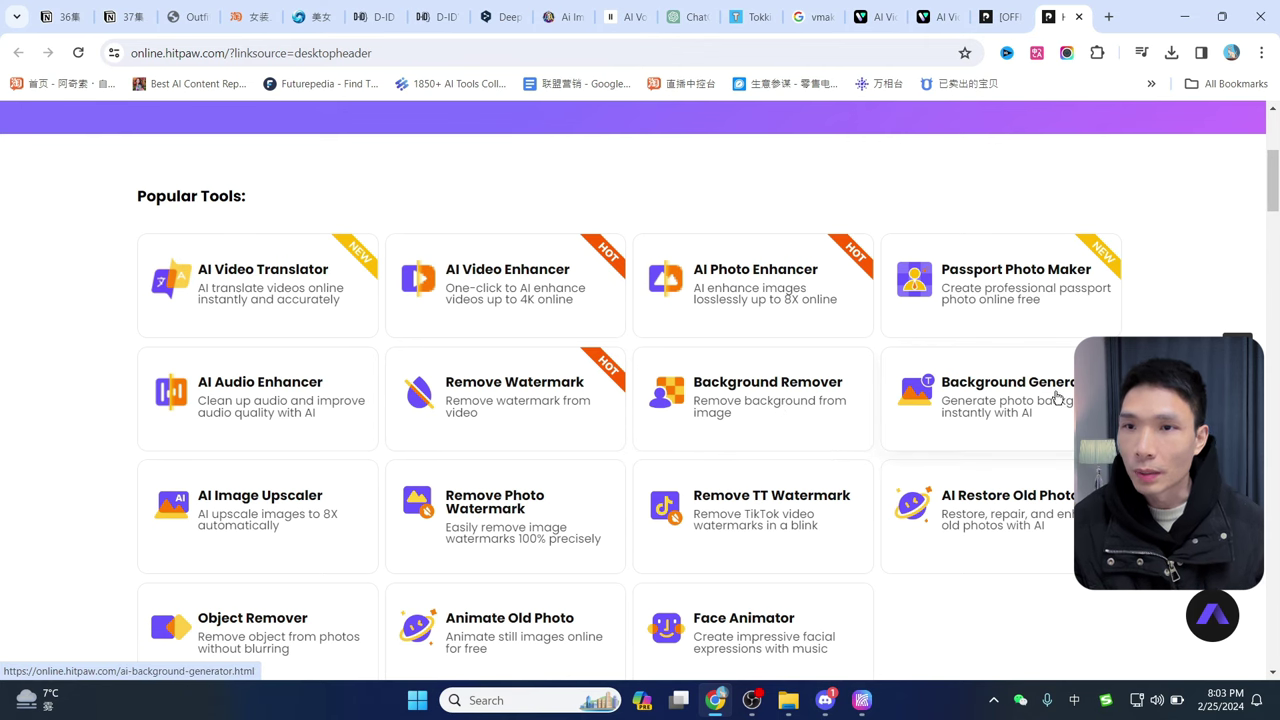
{"action": "scroll", "coordinate": [1017, 428], "scroll_direction": "down", "scroll_amount": 1}
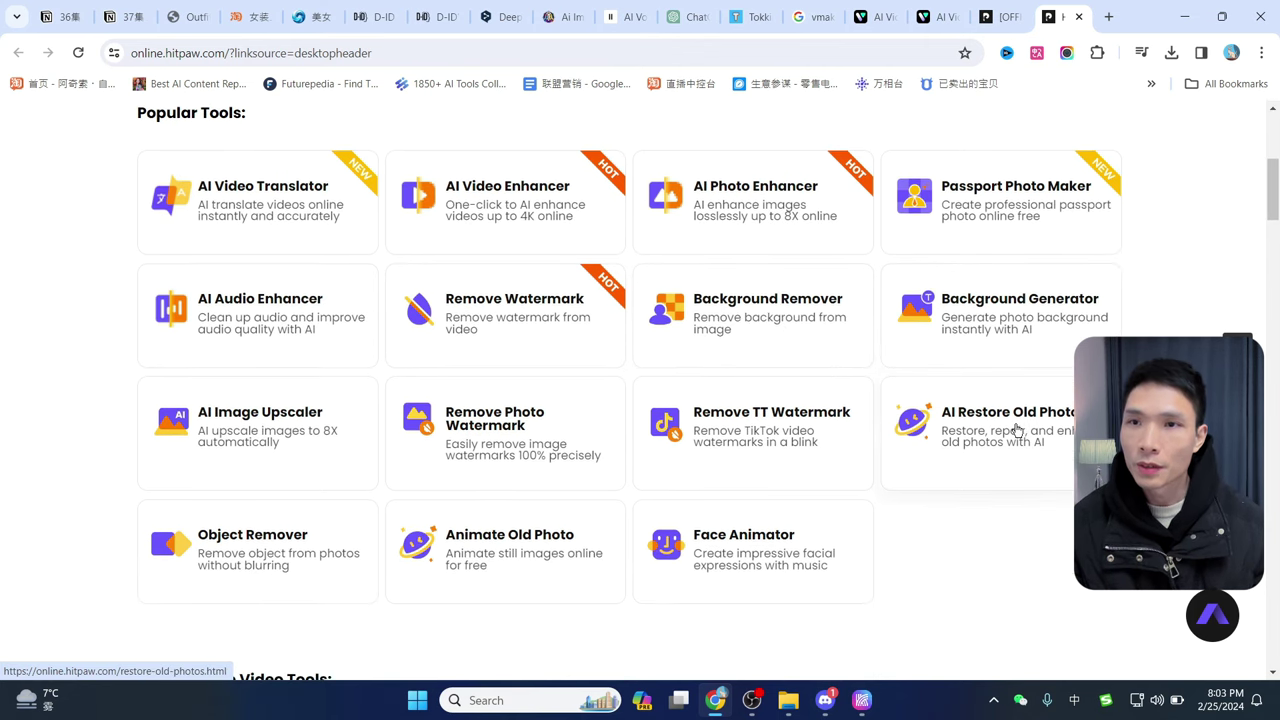
Open the AI Restore Old Photos tool, review its examples and usage instructions, and return to the HitPaw Online tools page
{"action": "left_click", "coordinate": [1015, 430]}
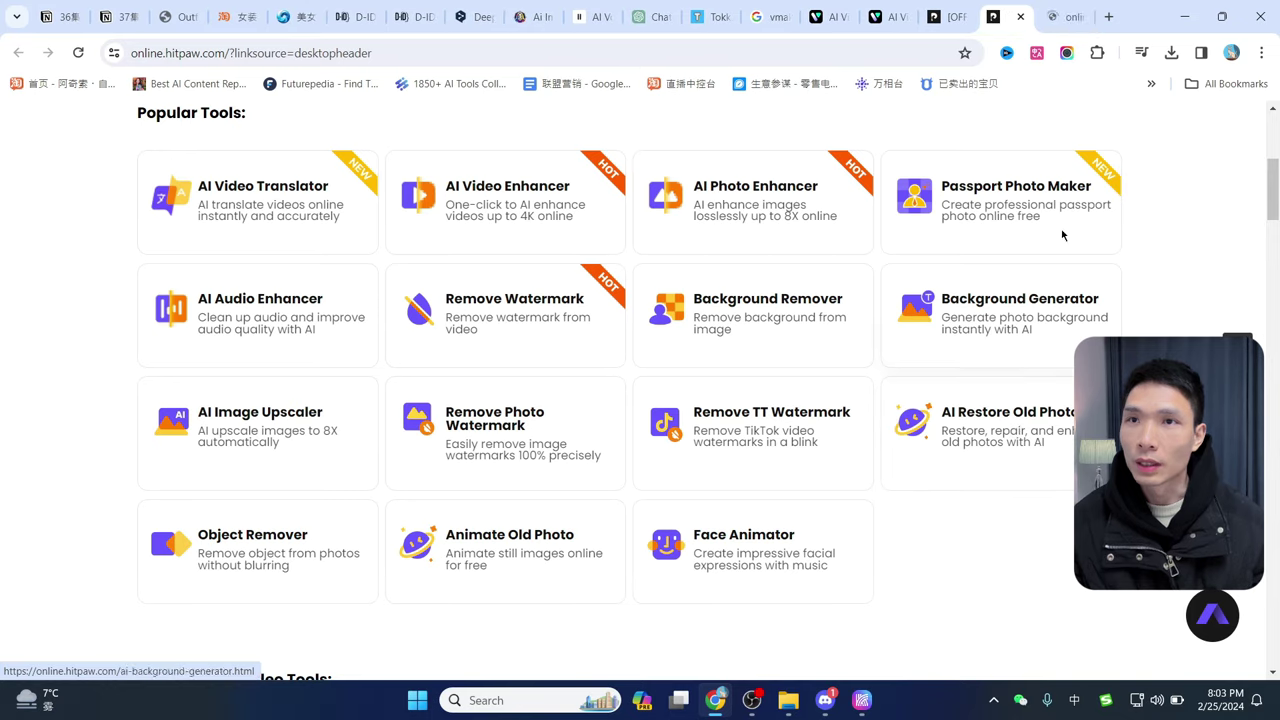
{"action": "scroll", "coordinate": [944, 421], "scroll_direction": "down", "scroll_amount": 2}
{"action": "scroll", "coordinate": [944, 421], "scroll_direction": "up", "scroll_amount": 2}
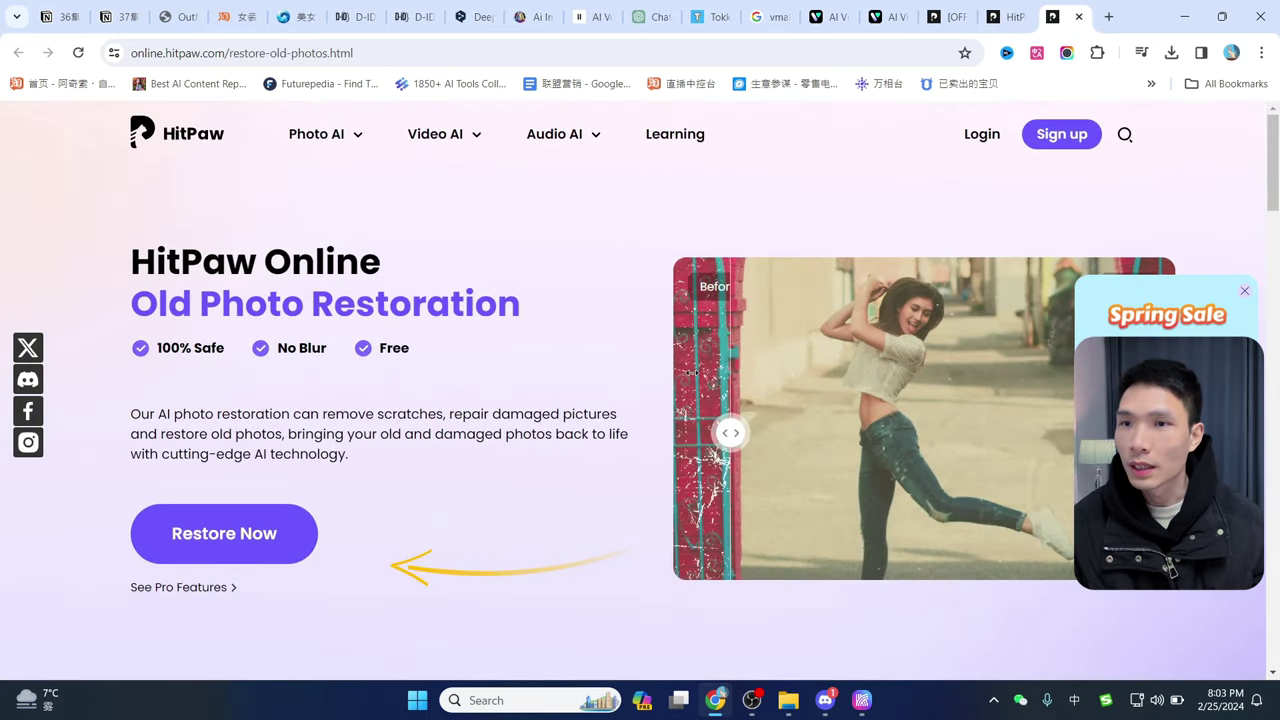
{"action": "scroll", "coordinate": [717, 380], "scroll_direction": "down", "scroll_amount": 7}
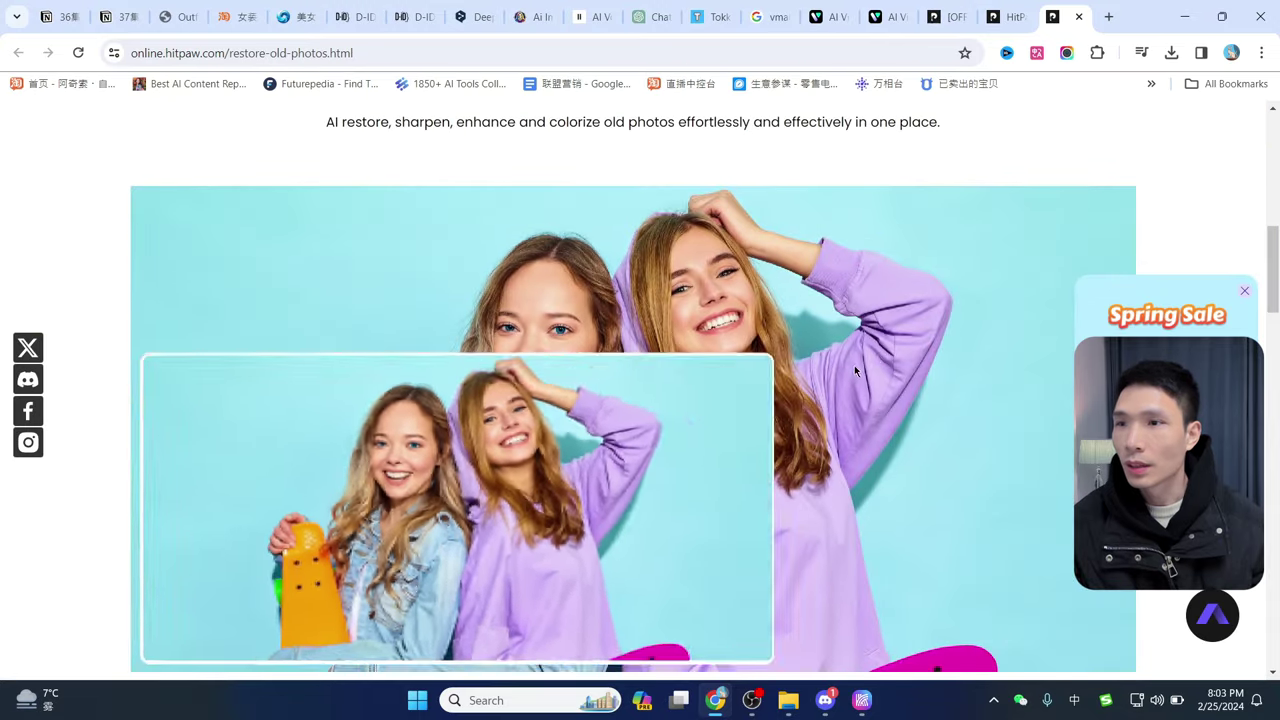
{"action": "scroll", "coordinate": [693, 386], "scroll_direction": "down", "scroll_amount": 10}
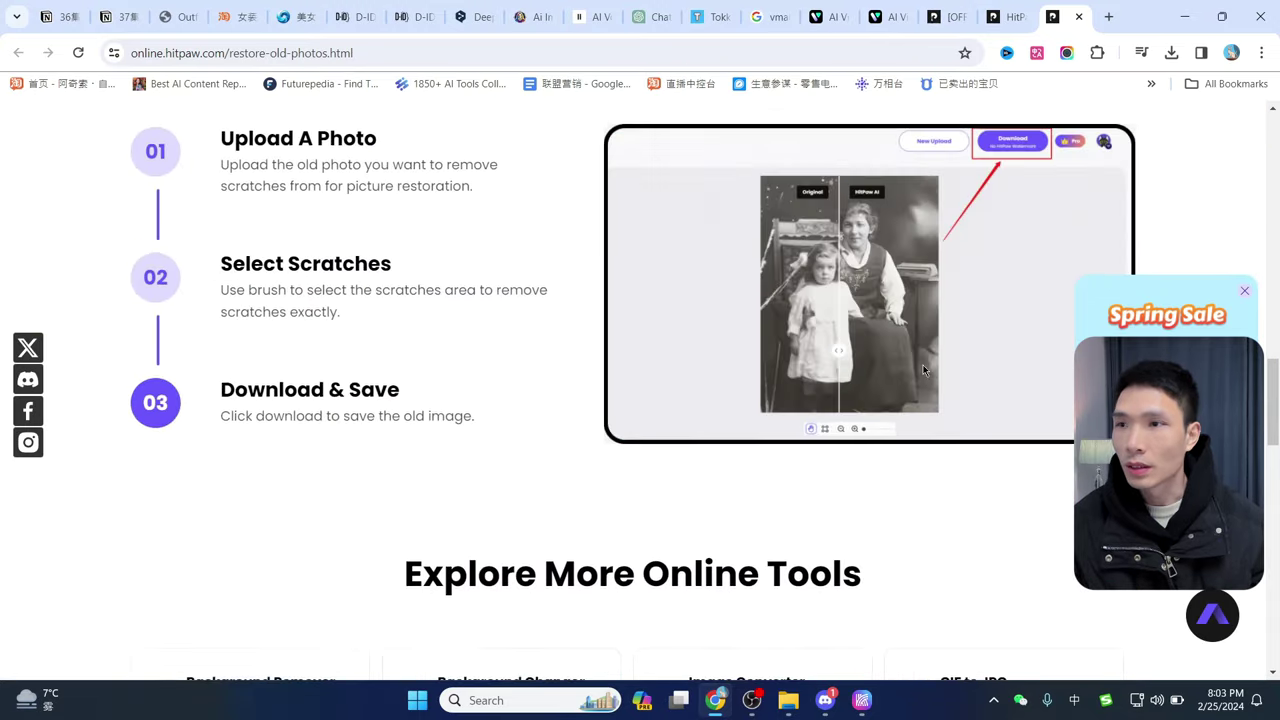
{"action": "scroll", "coordinate": [900, 420], "scroll_direction": "down", "scroll_amount": 10}
{"action": "scroll", "coordinate": [885, 448], "scroll_direction": "down", "scroll_amount": 1}
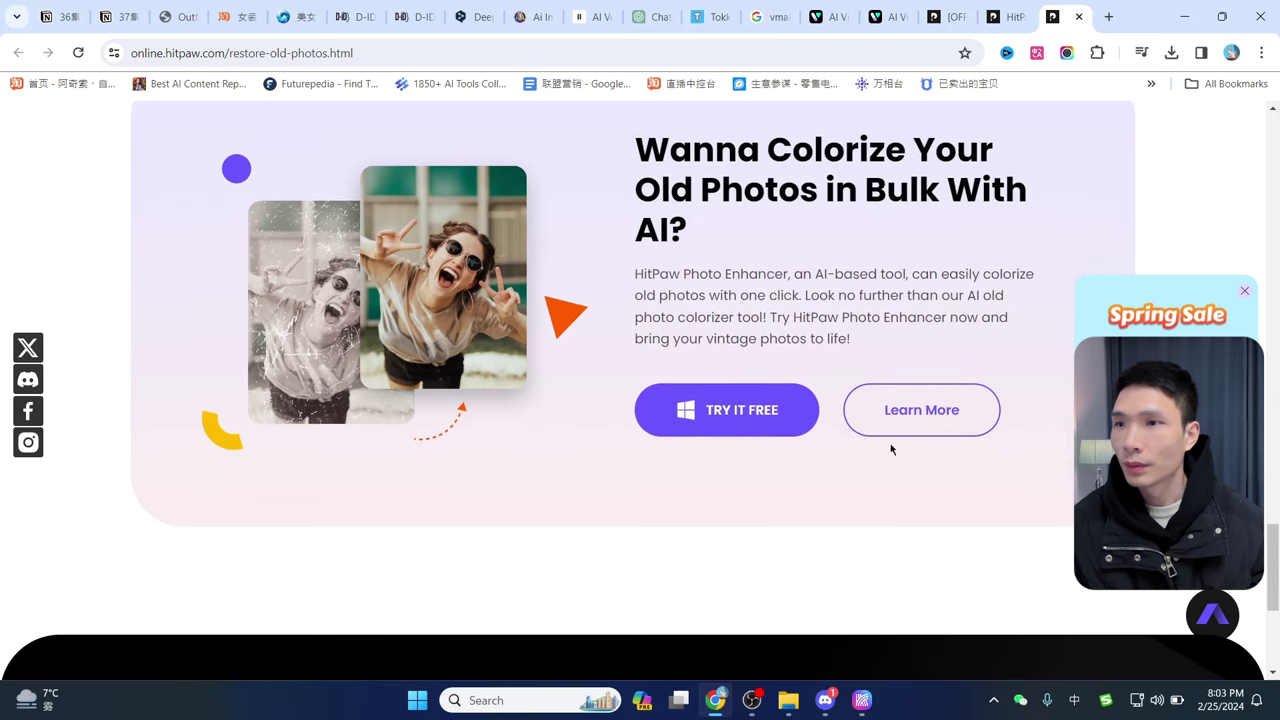
{"action": "scroll", "coordinate": [731, 443], "scroll_direction": "down", "scroll_amount": 2}
{"action": "scroll", "coordinate": [951, 334], "scroll_direction": "up", "scroll_amount": 15}
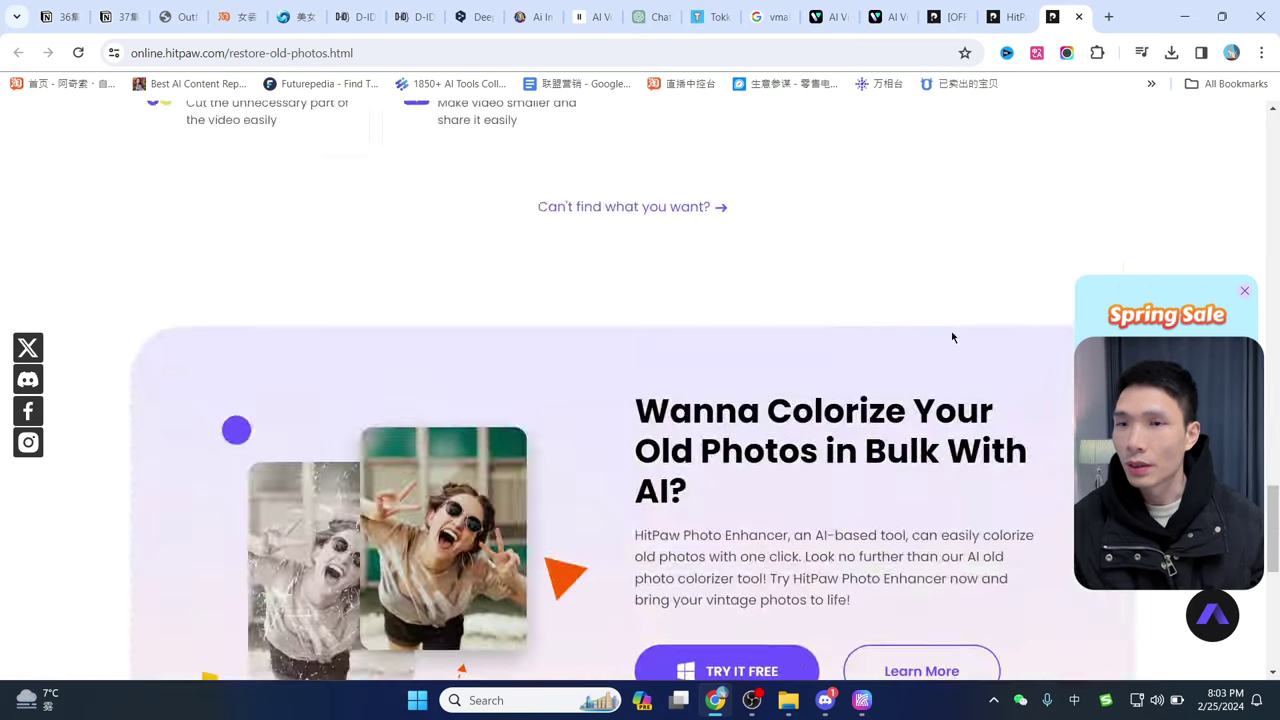
{"action": "scroll", "coordinate": [891, 385], "scroll_direction": "up", "scroll_amount": 5}
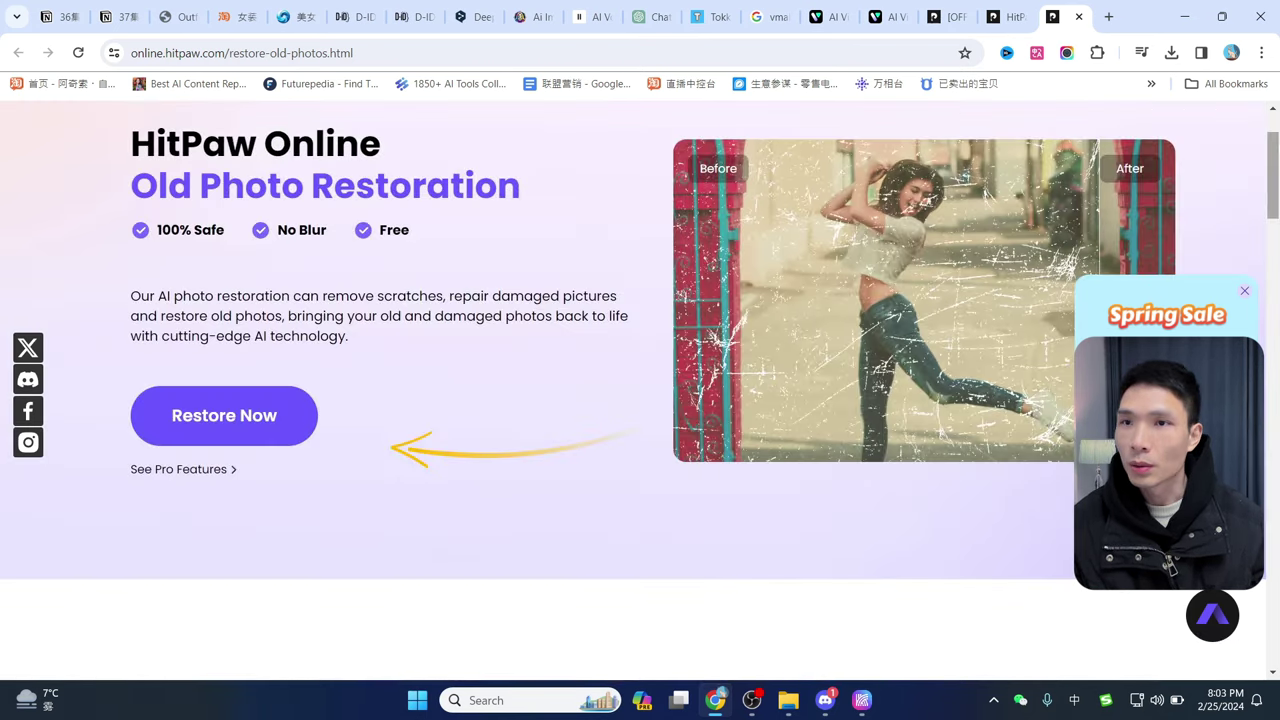
{"action": "left_click", "coordinate": [1000, 10]}
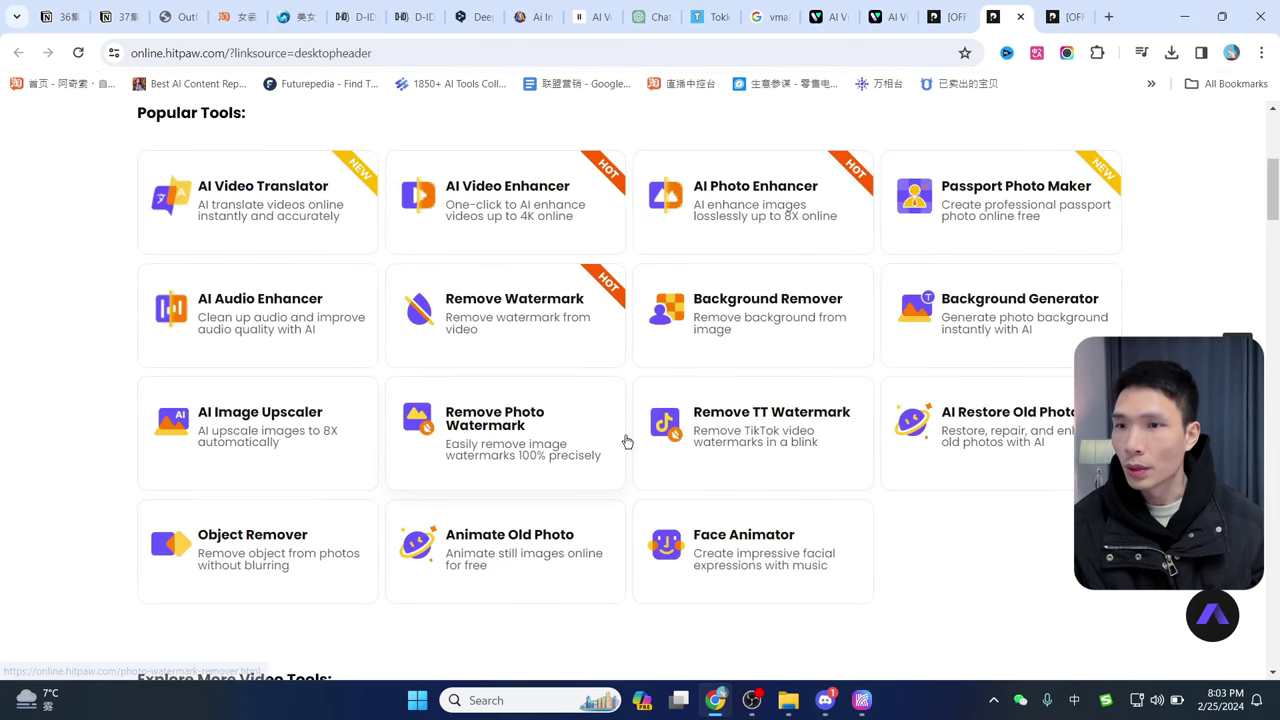
Open HitPaw's AI Video Enhancer, dismiss the Spring Sale offer and upload the watermarked talking portrait video
{"action": "scroll", "coordinate": [628, 442], "scroll_direction": "up", "scroll_amount": 1}
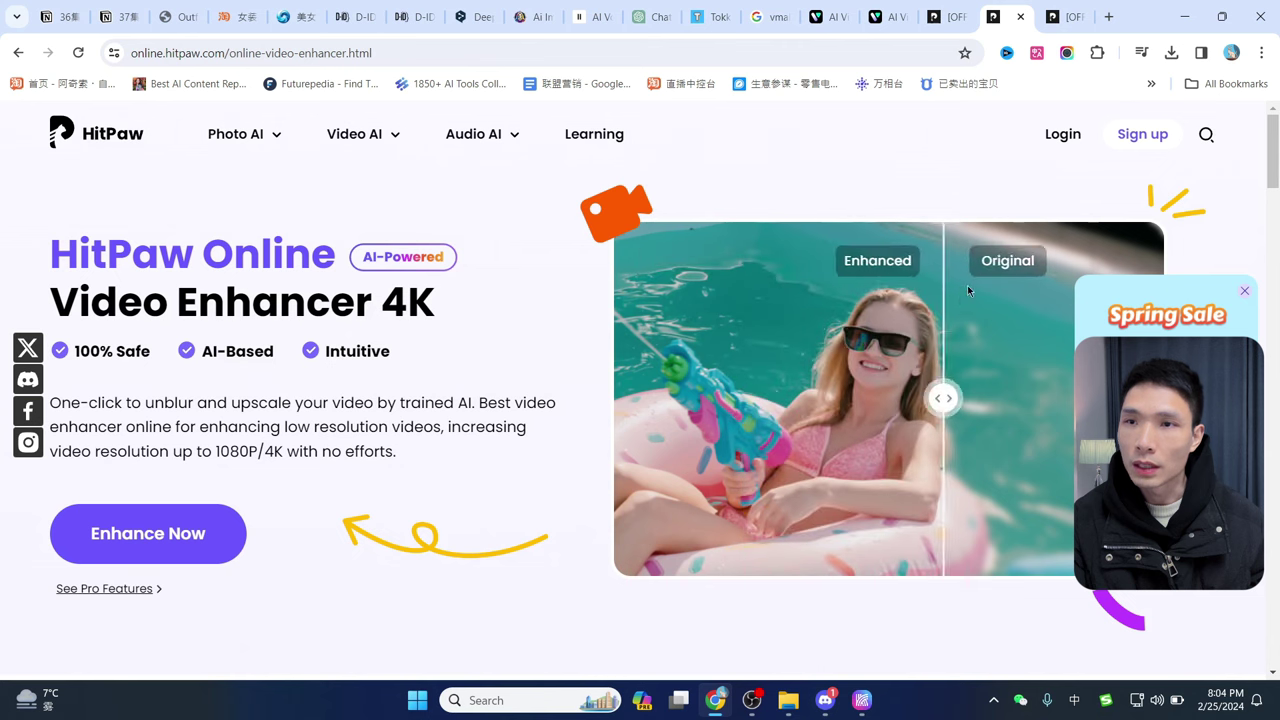
{"action": "left_click", "coordinate": [1242, 293]}
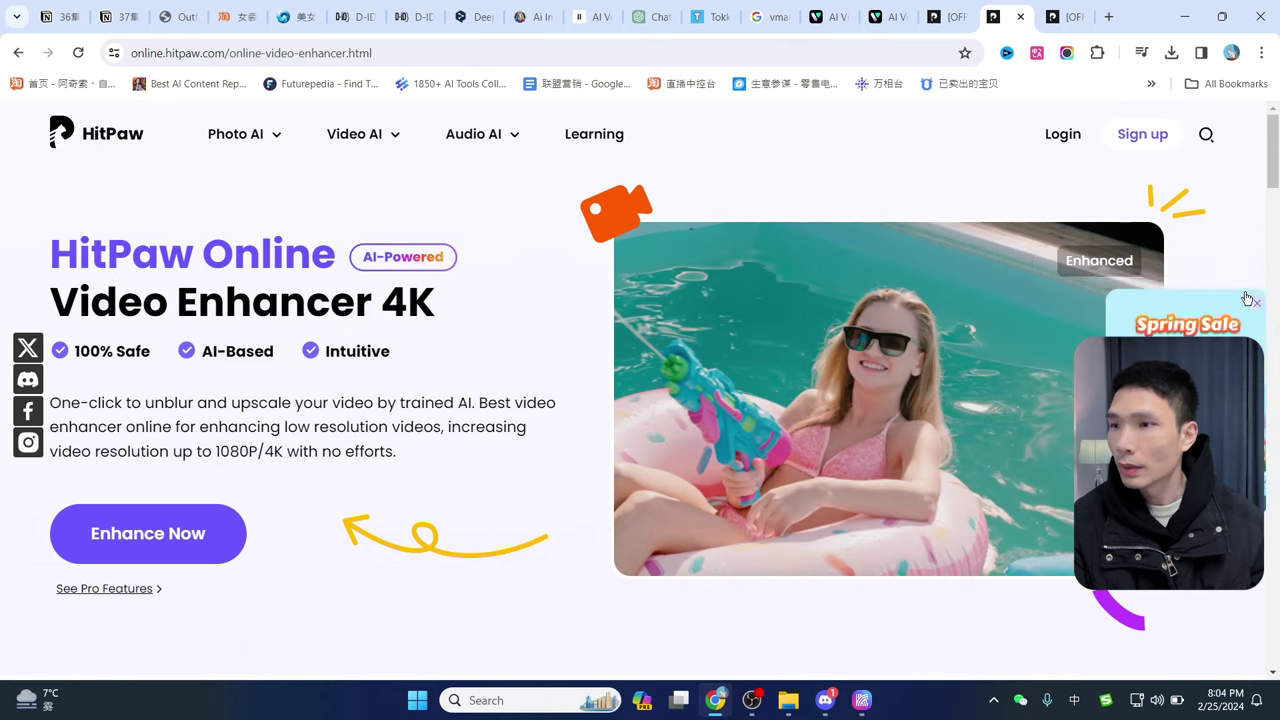
{"action": "left_click", "coordinate": [133, 537]}
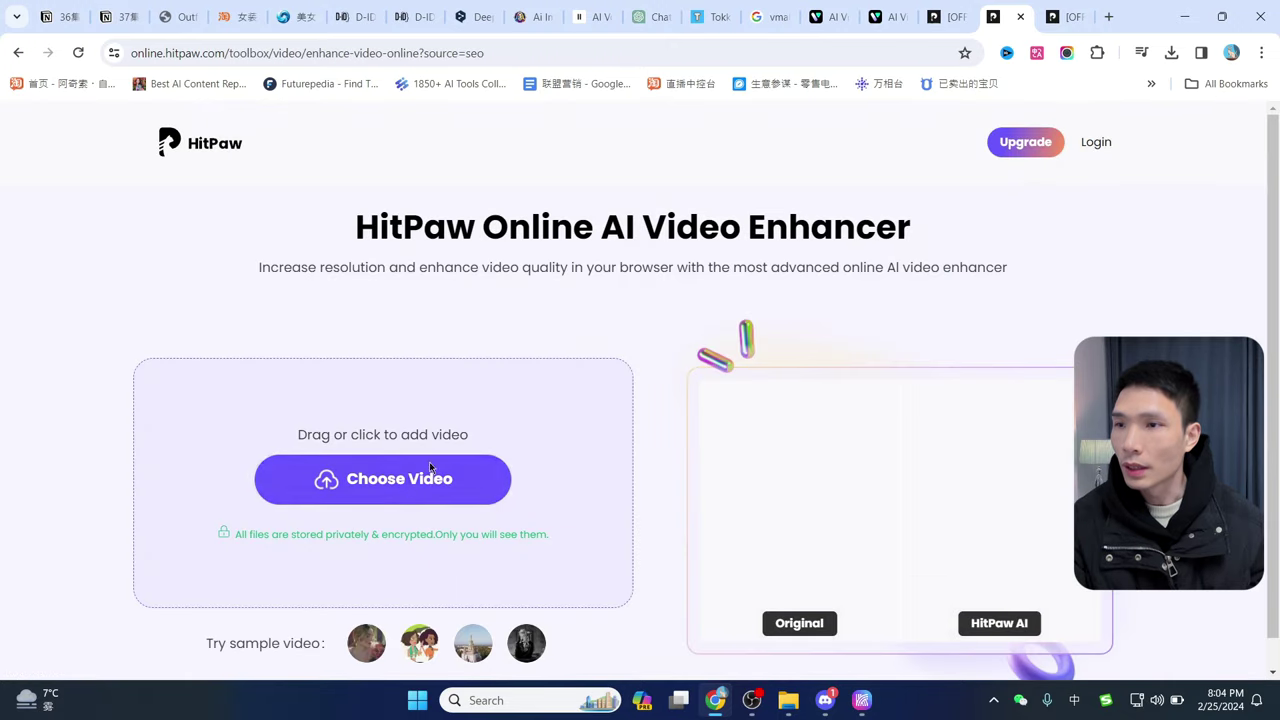
{"action": "left_click", "coordinate": [425, 478]}
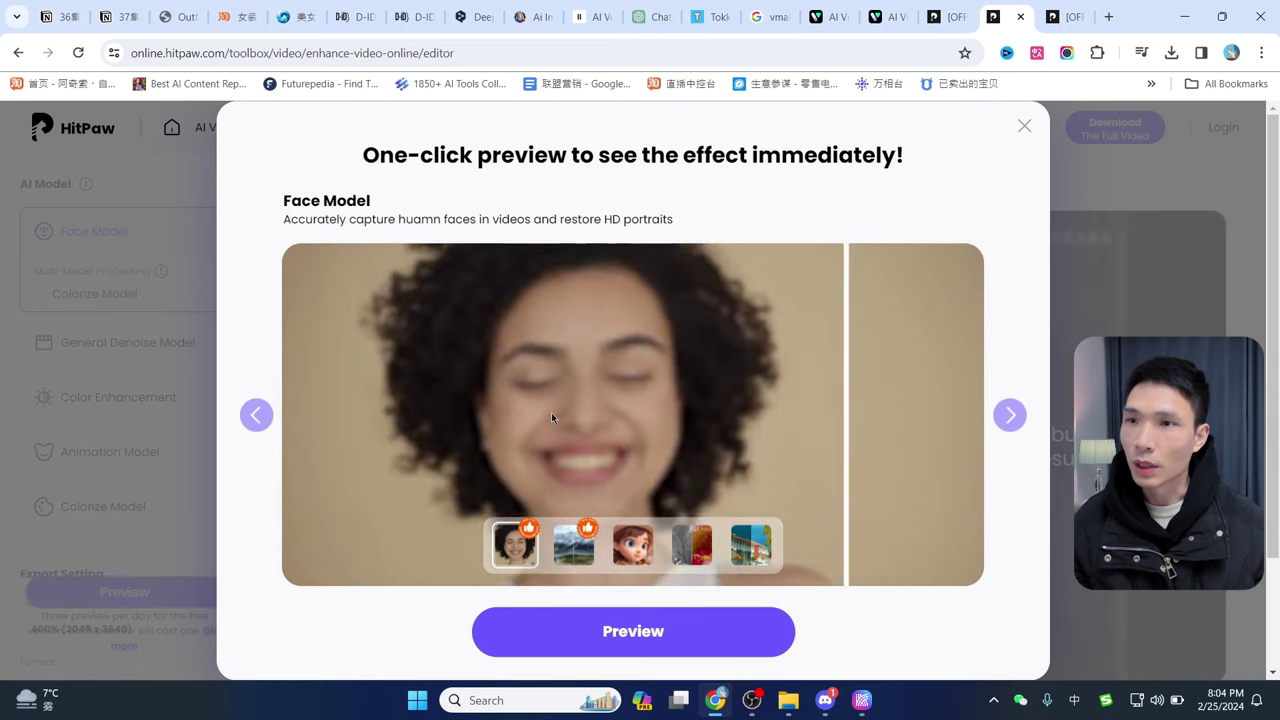
View the General Denoise, Animation, Colorize and Color Enhancement model samples and close the preview introduction
{"action": "left_click", "coordinate": [573, 550]}
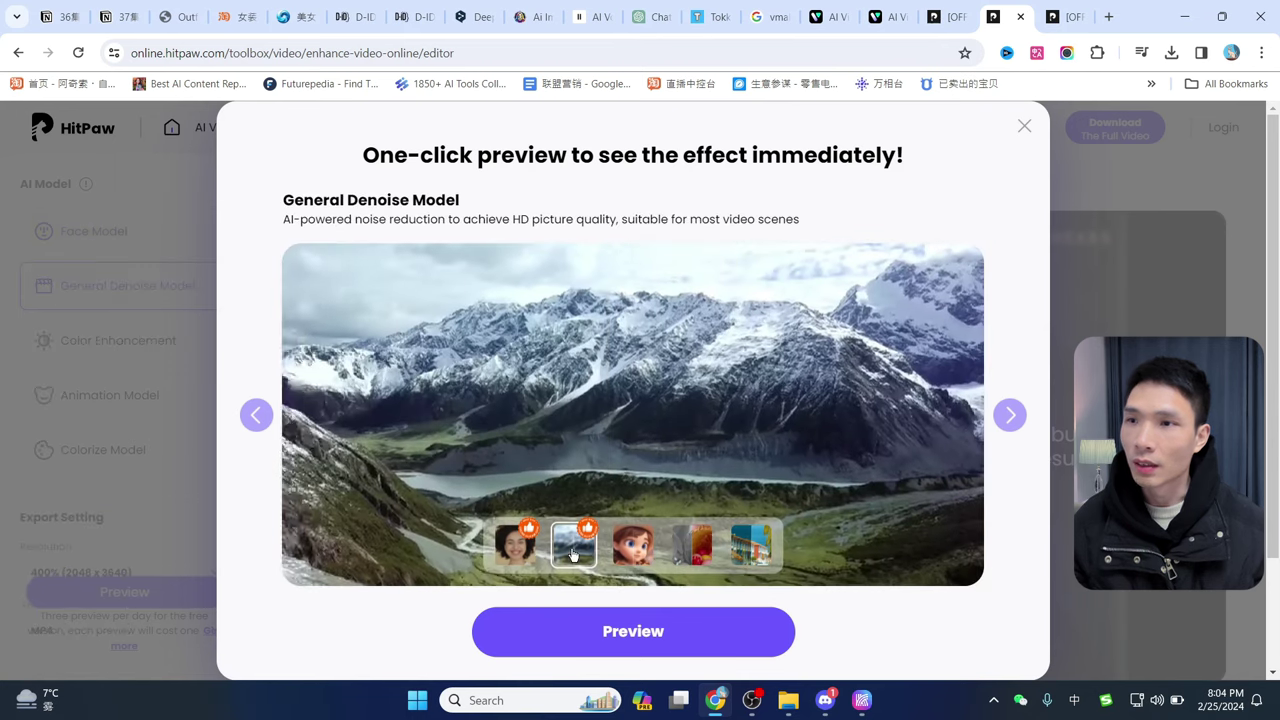
{"action": "left_click", "coordinate": [629, 549]}
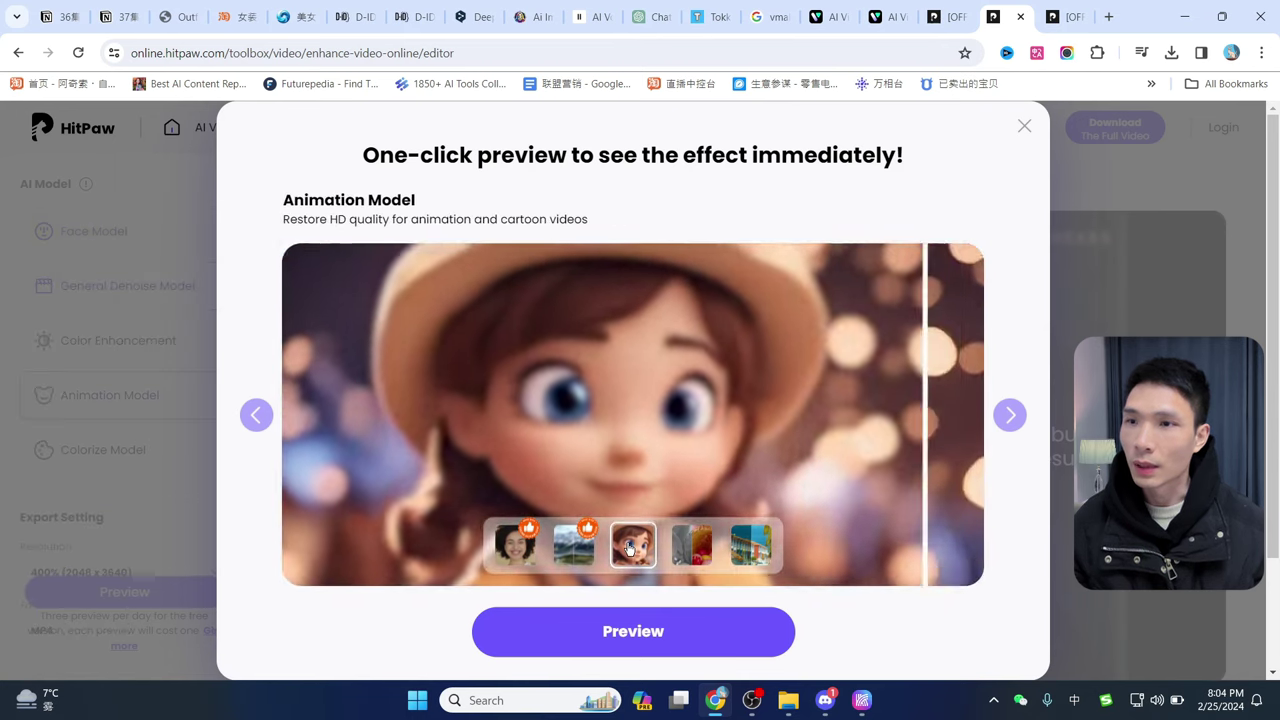
{"action": "left_click", "coordinate": [703, 543]}
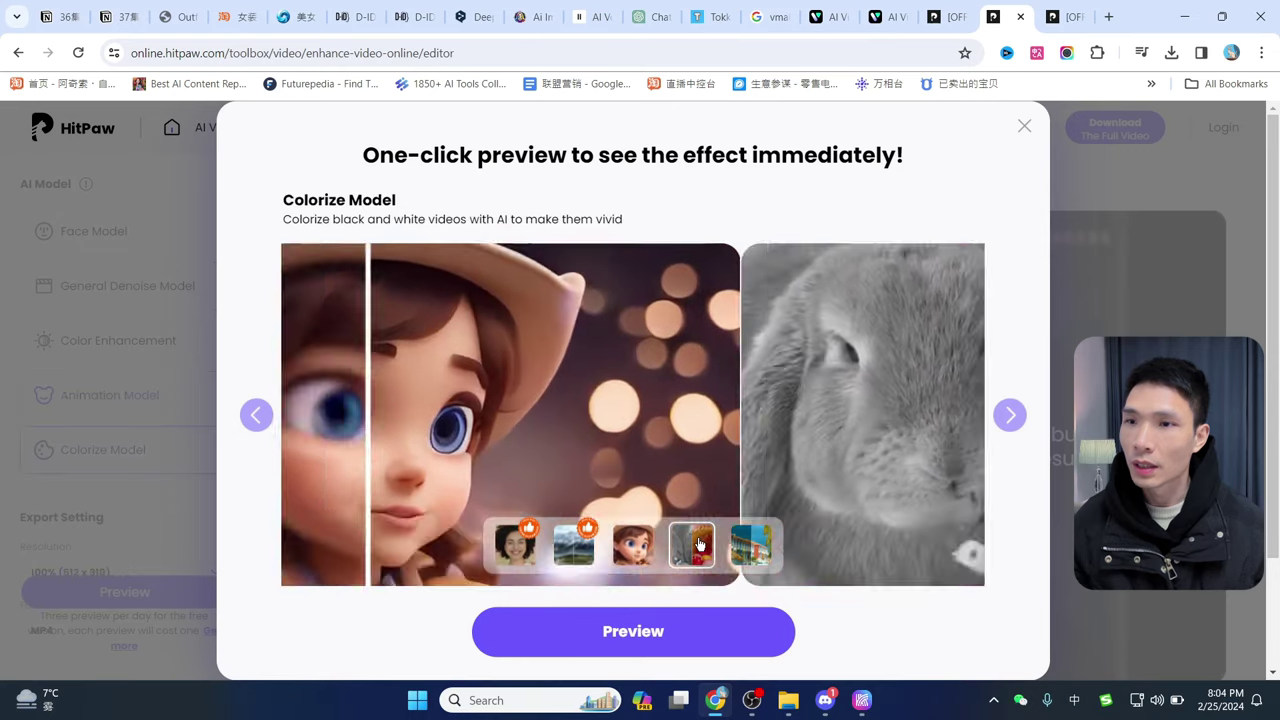
{"action": "left_click", "coordinate": [750, 545]}
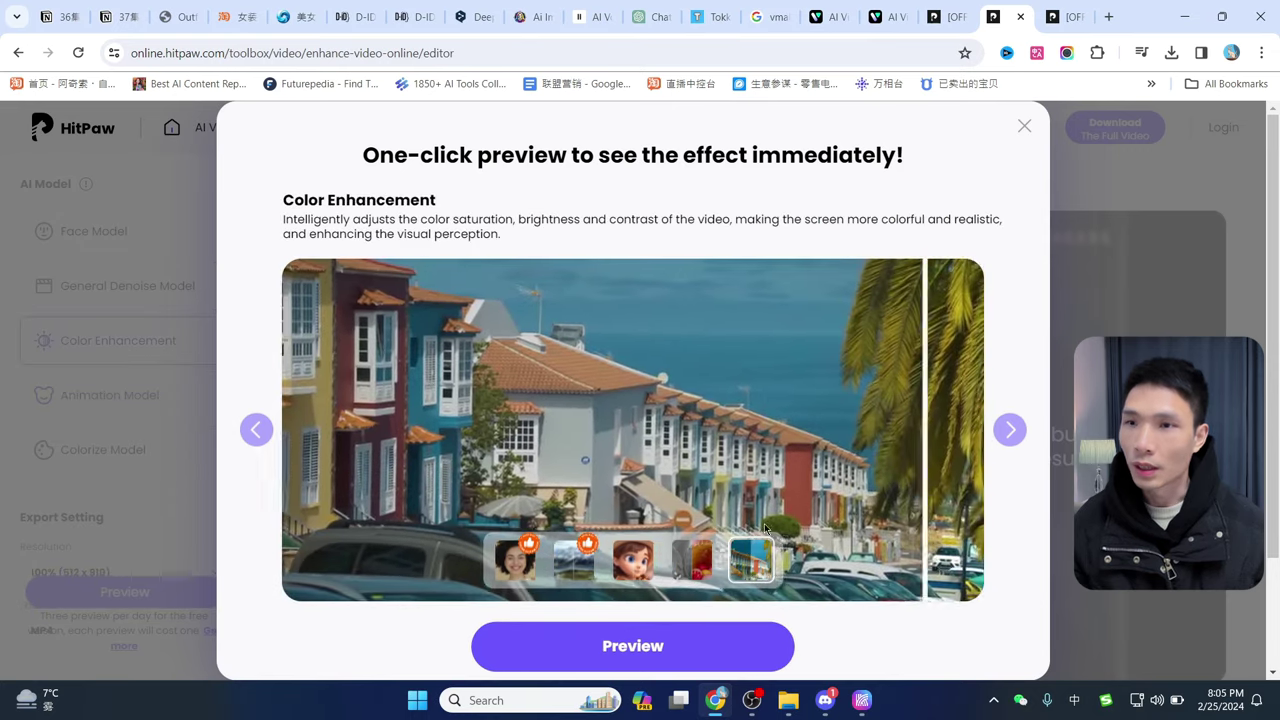
{"action": "left_click", "coordinate": [1022, 127]}
{"action": "scroll", "coordinate": [725, 408], "scroll_direction": "up", "scroll_amount": 2}
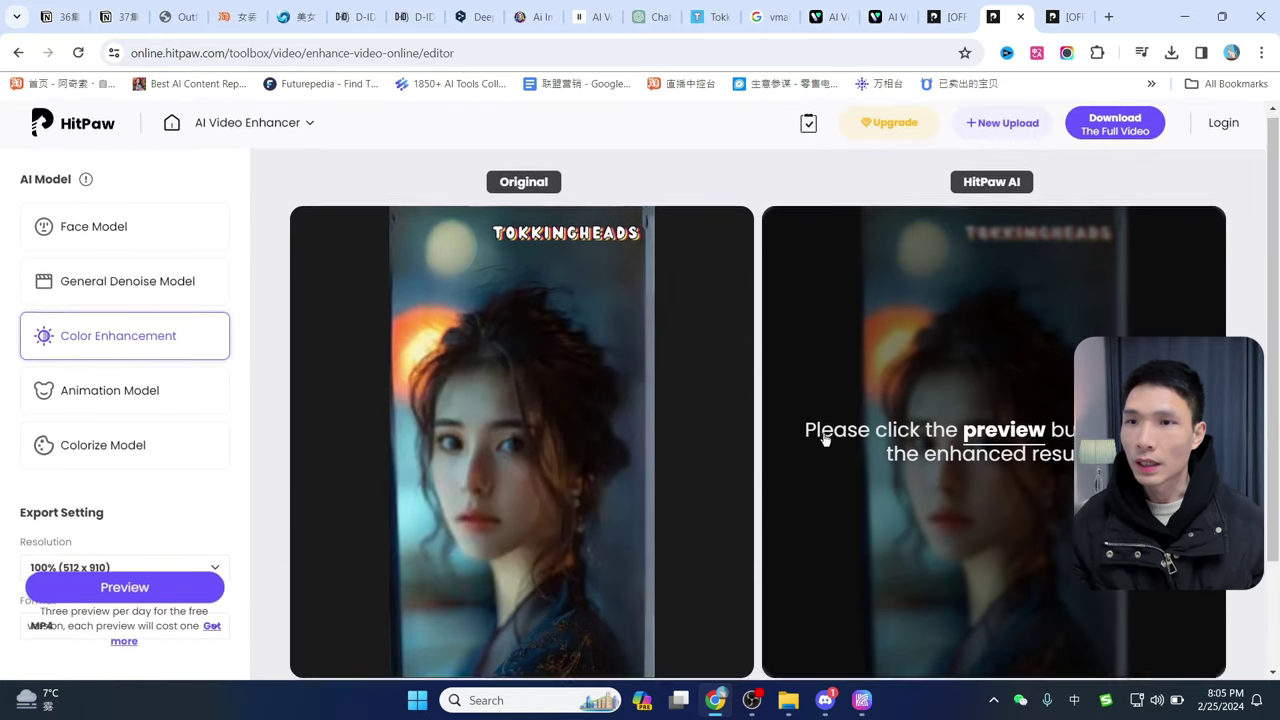
Play the uploaded portrait video in HitPaw's online editor and look over the Original and HitPaw AI views
{"action": "scroll", "coordinate": [823, 437], "scroll_direction": "down", "scroll_amount": 3}
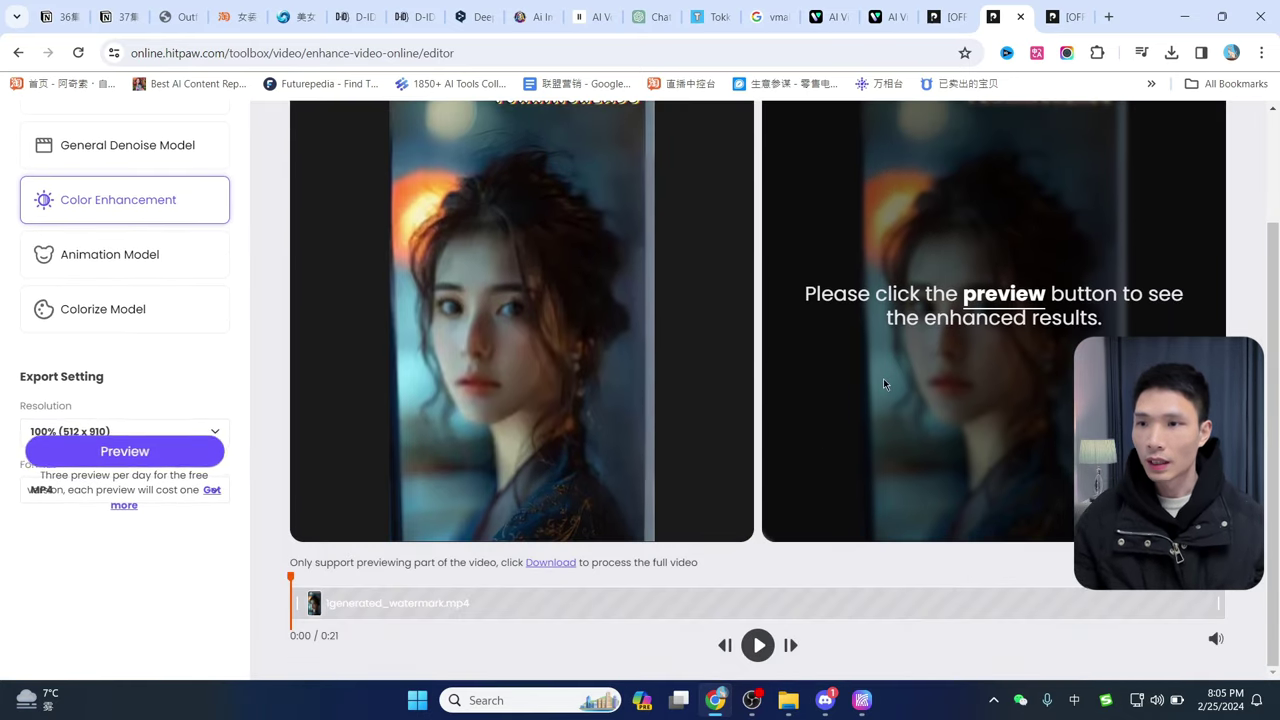
{"action": "left_click", "coordinate": [756, 646]}
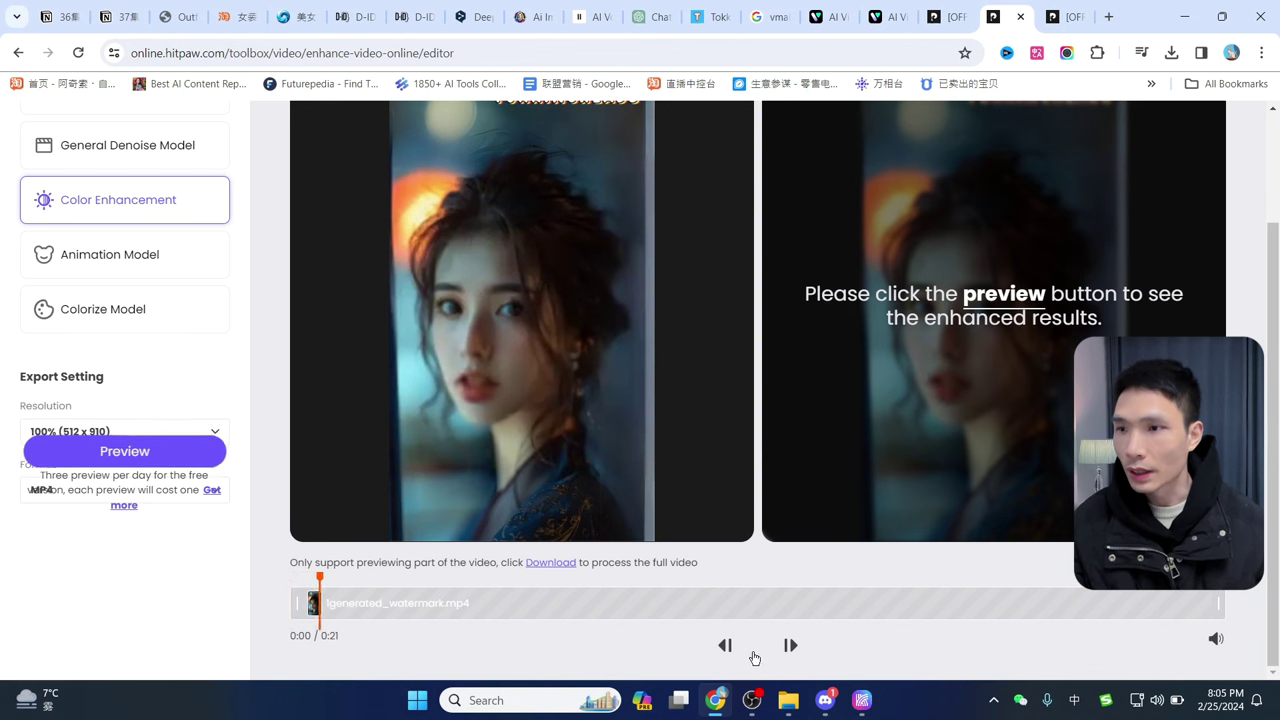
{"action": "scroll", "coordinate": [757, 531], "scroll_direction": "up", "scroll_amount": 3}
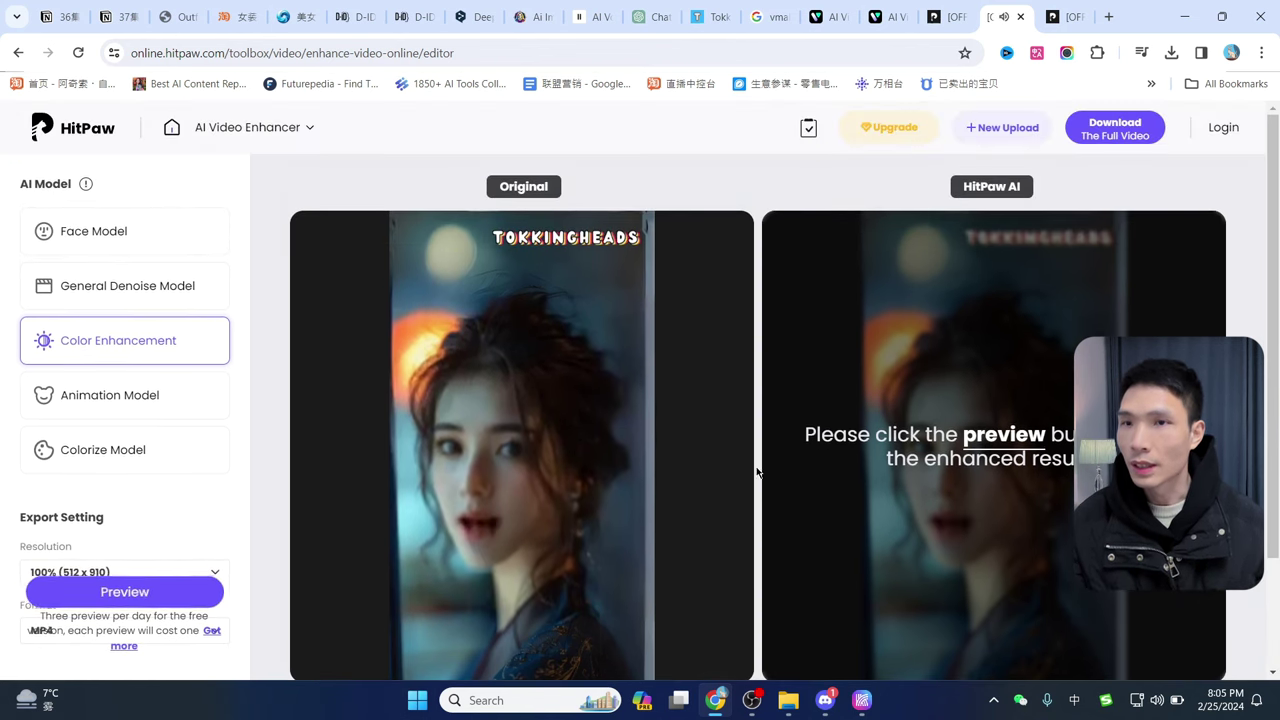
{"action": "scroll", "coordinate": [1041, 432], "scroll_direction": "down", "scroll_amount": 1}
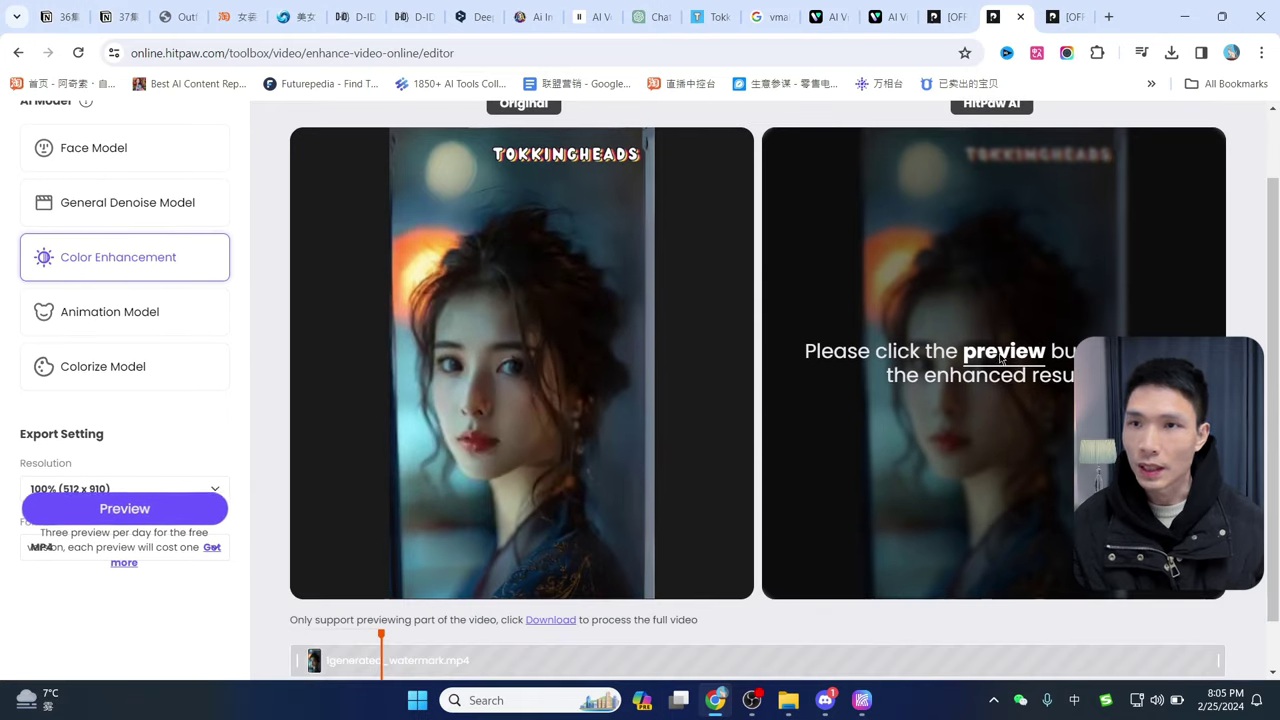
{"action": "scroll", "coordinate": [564, 376], "scroll_direction": "up", "scroll_amount": 1}
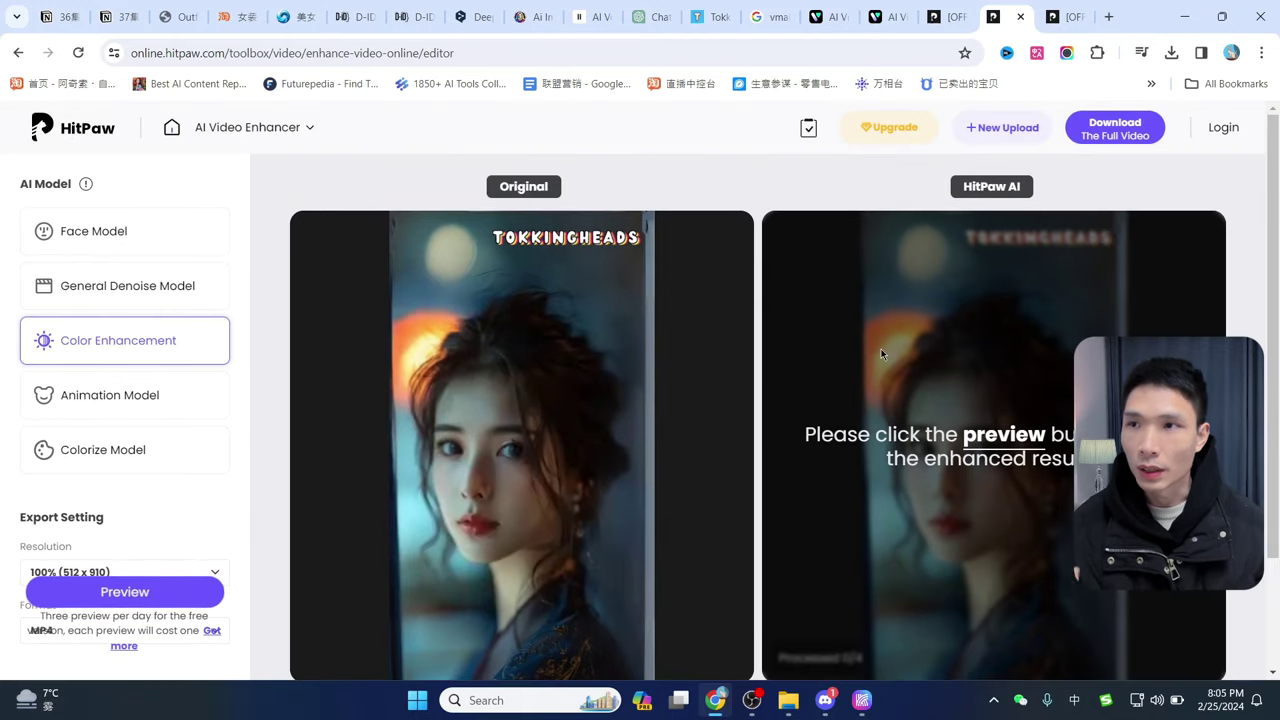
Request the full enhanced video download, review the weekly, monthly and yearly Pro plans, and dismiss the subscription offer
{"action": "left_click", "coordinate": [1117, 136]}
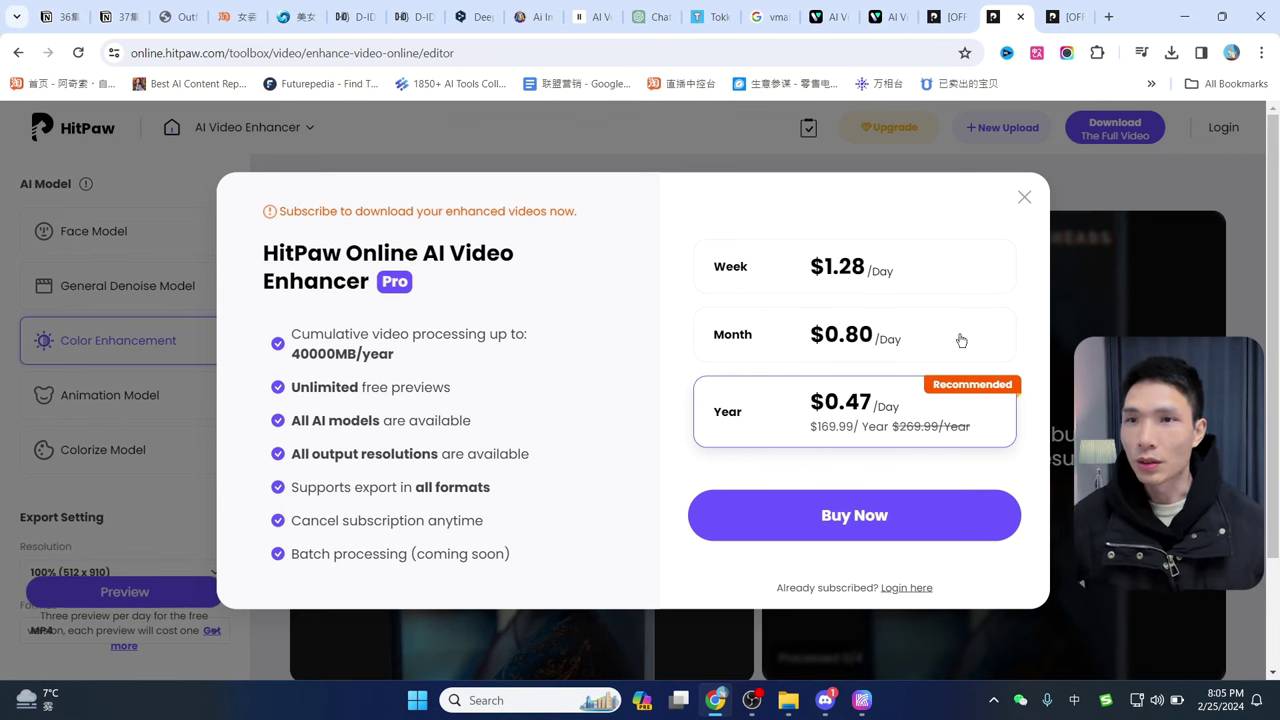
{"action": "left_click", "coordinate": [1023, 198]}
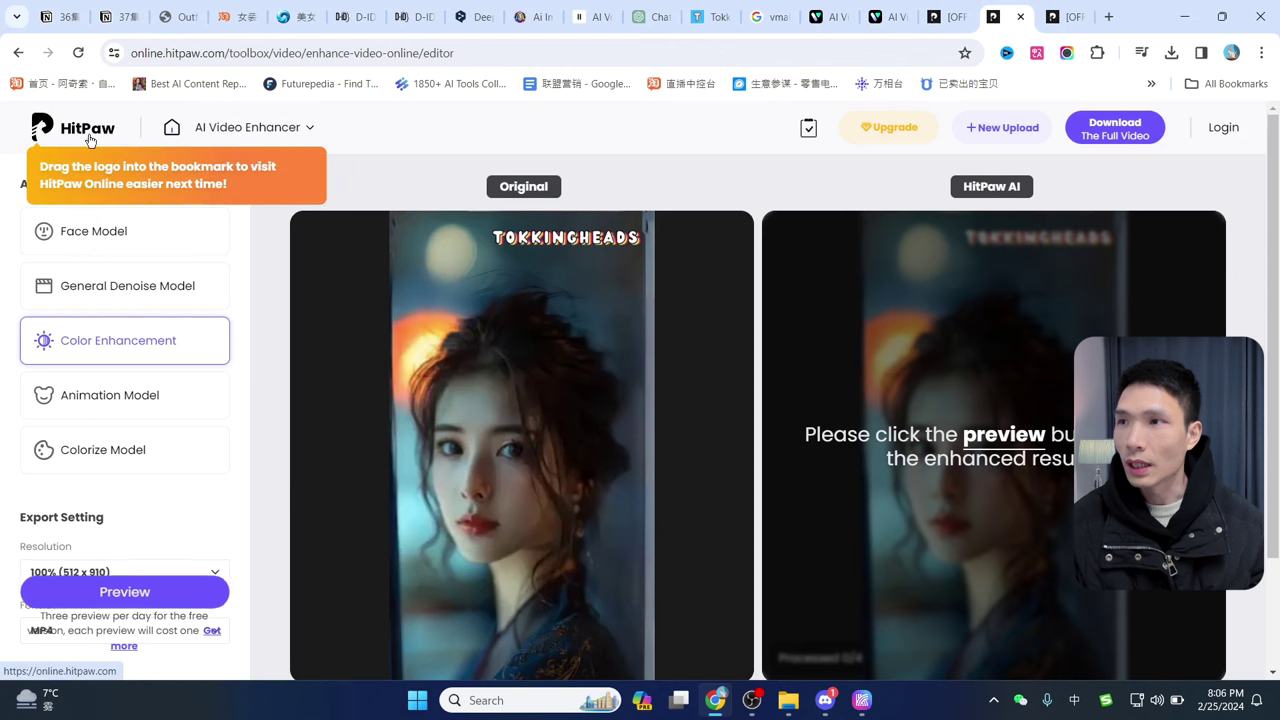
{"action": "scroll", "coordinate": [954, 528], "scroll_direction": "down", "scroll_amount": 3}
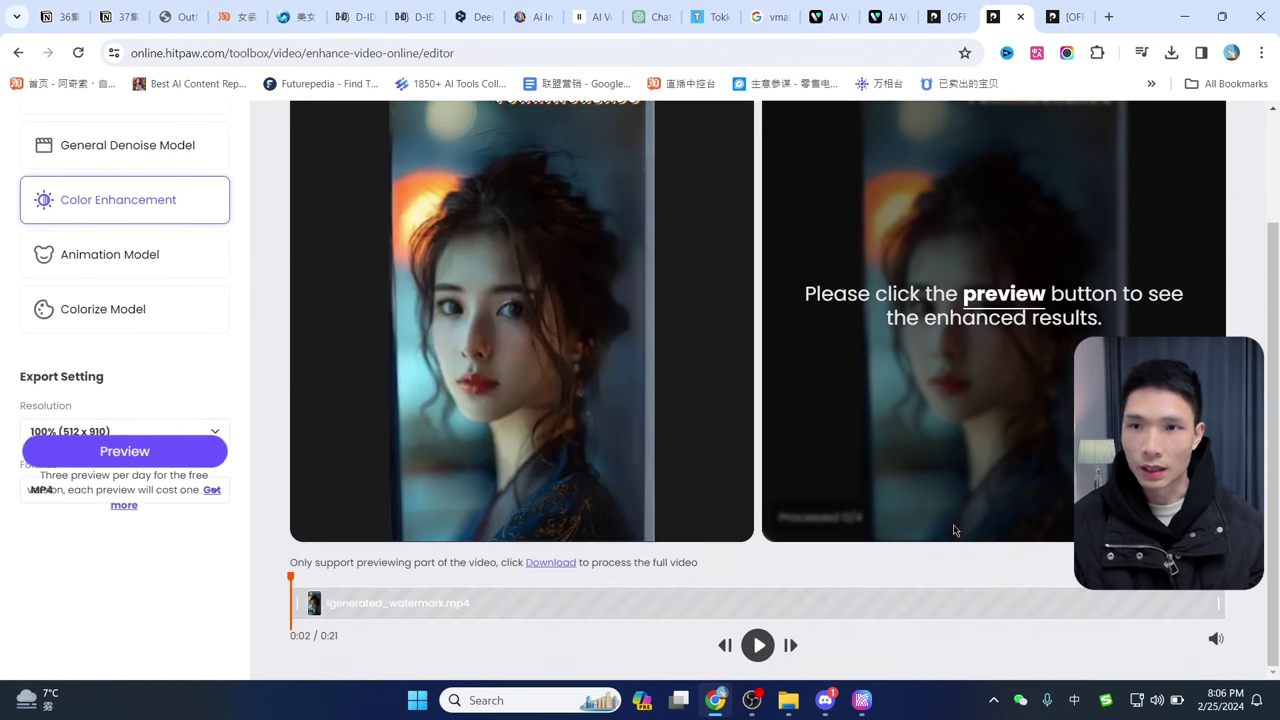
{"action": "scroll", "coordinate": [1066, 387], "scroll_direction": "up", "scroll_amount": 3}
{"action": "scroll", "coordinate": [1066, 387], "scroll_direction": "down", "scroll_amount": 3}
{"action": "scroll", "coordinate": [991, 405], "scroll_direction": "up", "scroll_amount": 3}
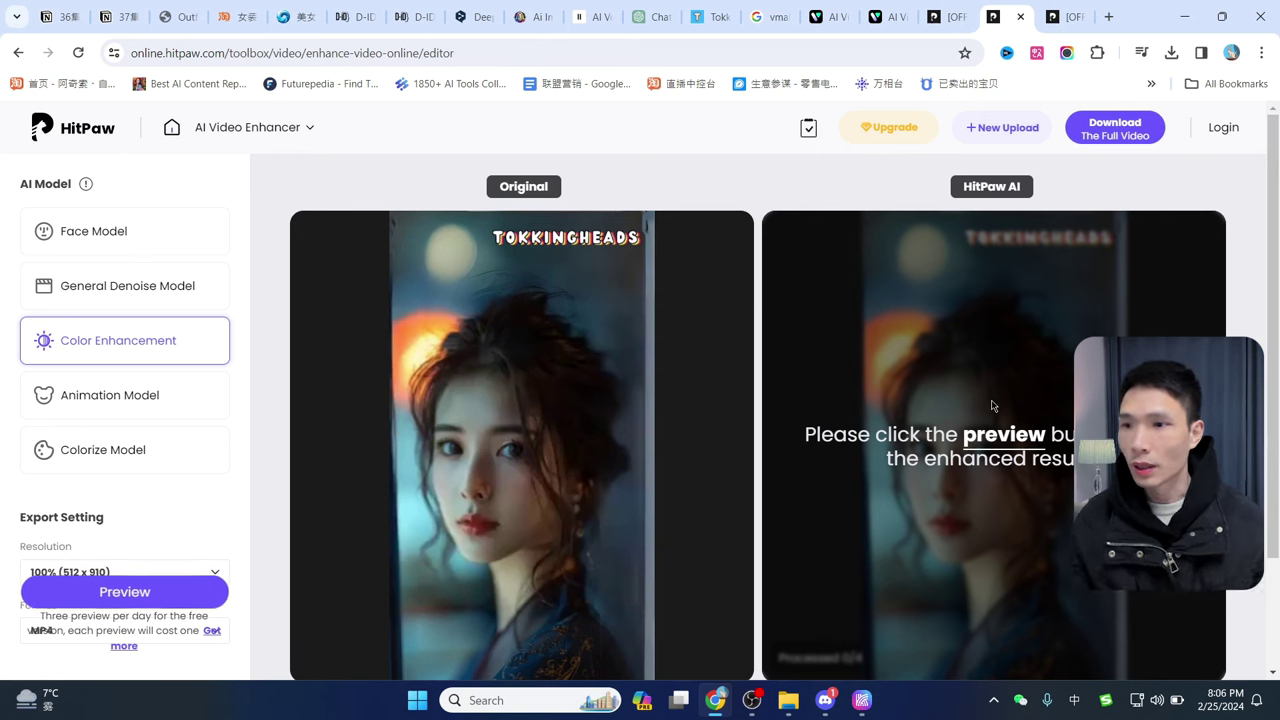
Launch the HitPaw Video Enhancer desktop app and import the watermarked talking portrait video
{"action": "left_click", "coordinate": [515, 699]}
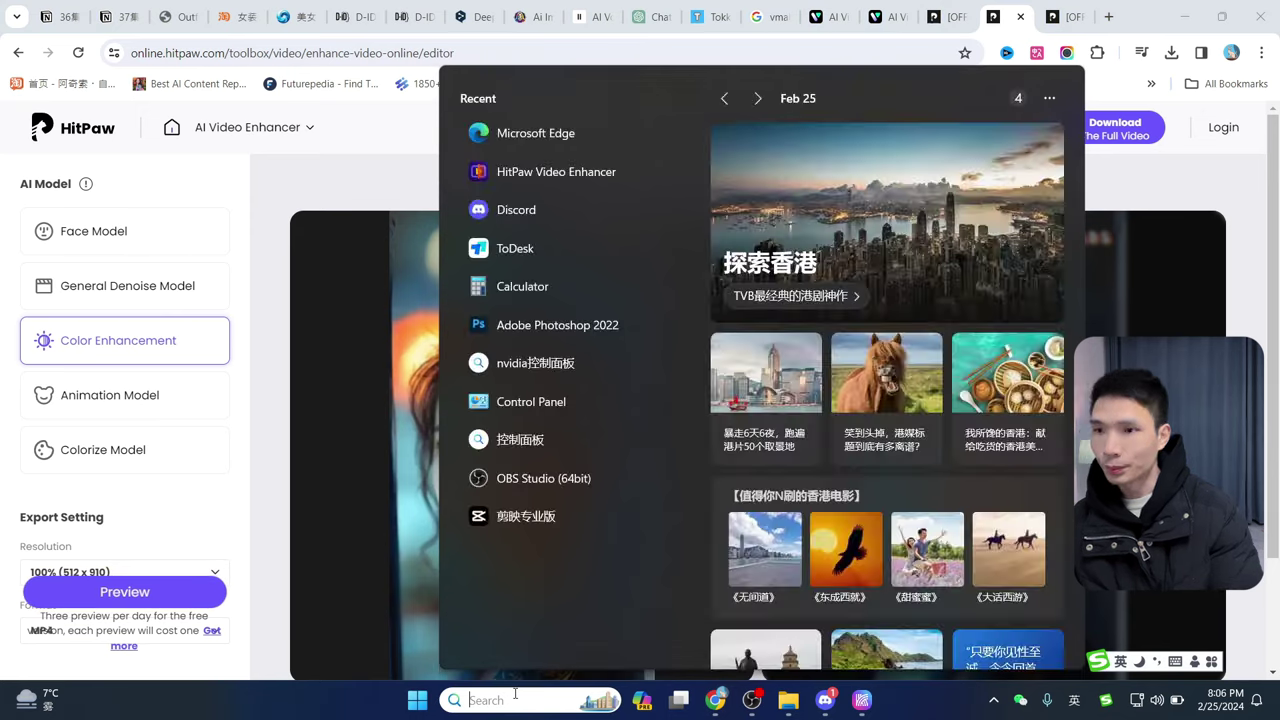
{"action": "type", "text": "hi"}
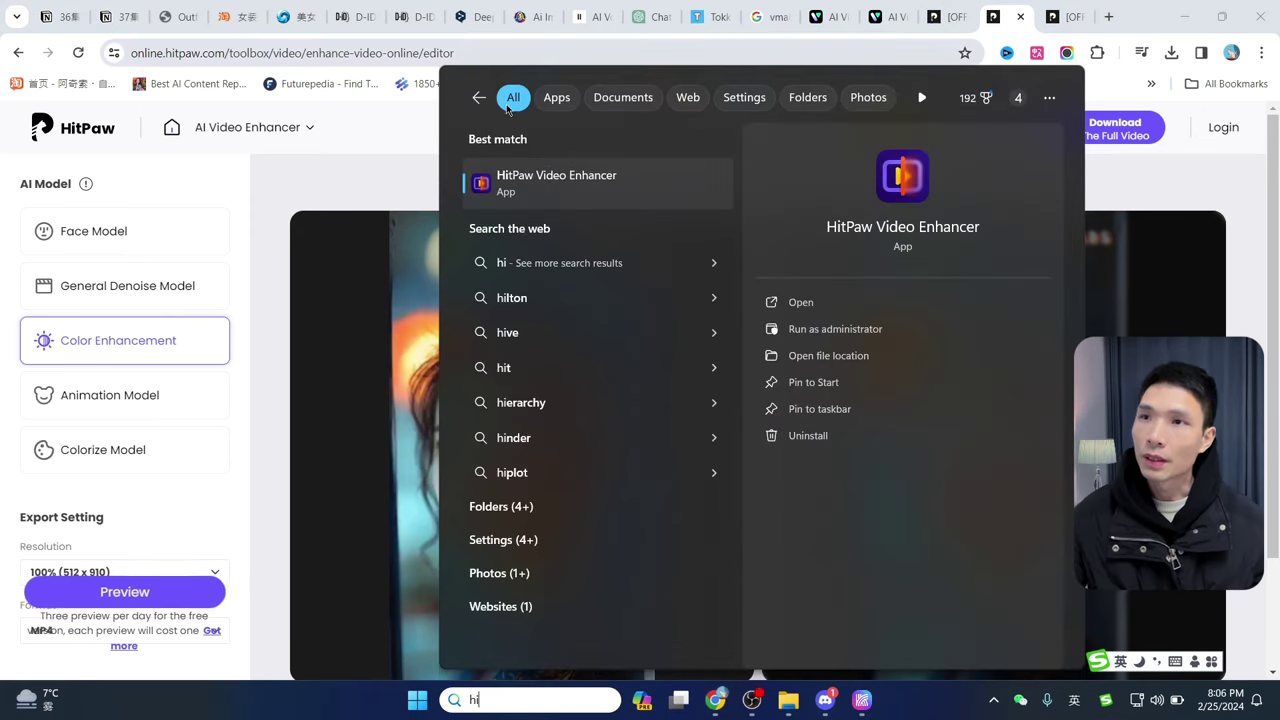
{"action": "left_click", "coordinate": [580, 192]}
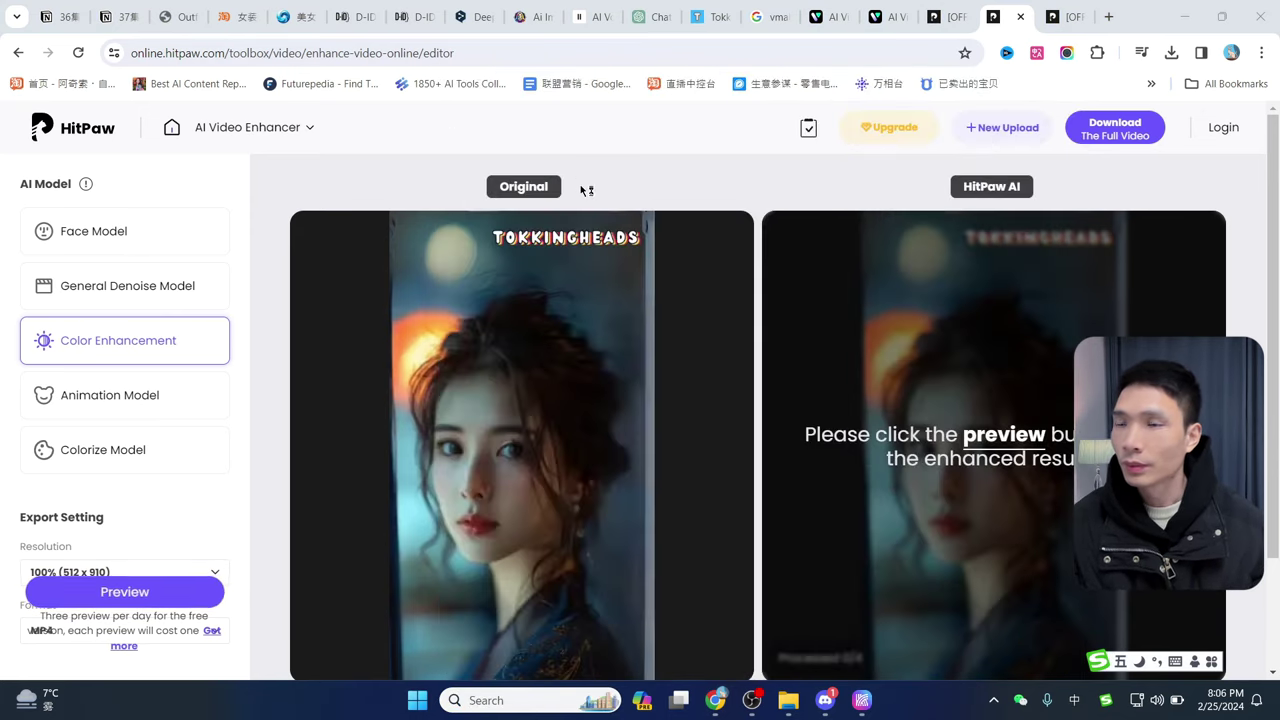
{"action": "left_click", "coordinate": [955, 10]}
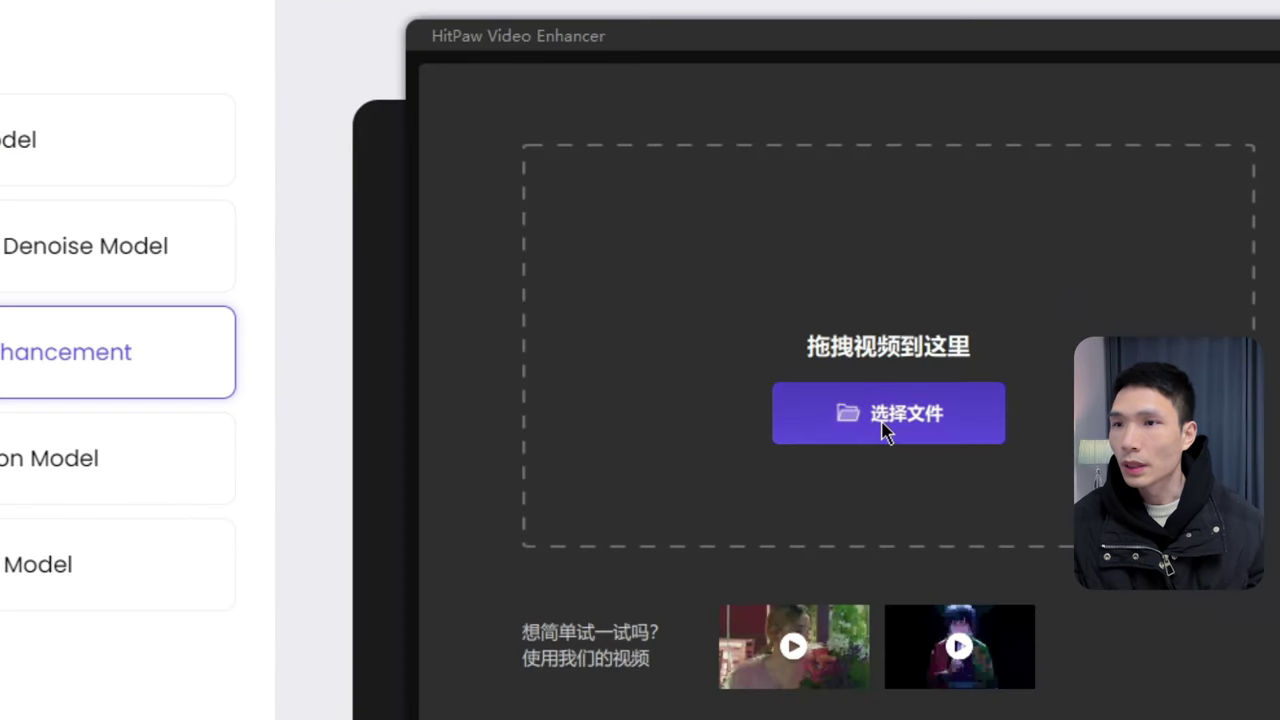
{"action": "left_click", "coordinate": [884, 428]}
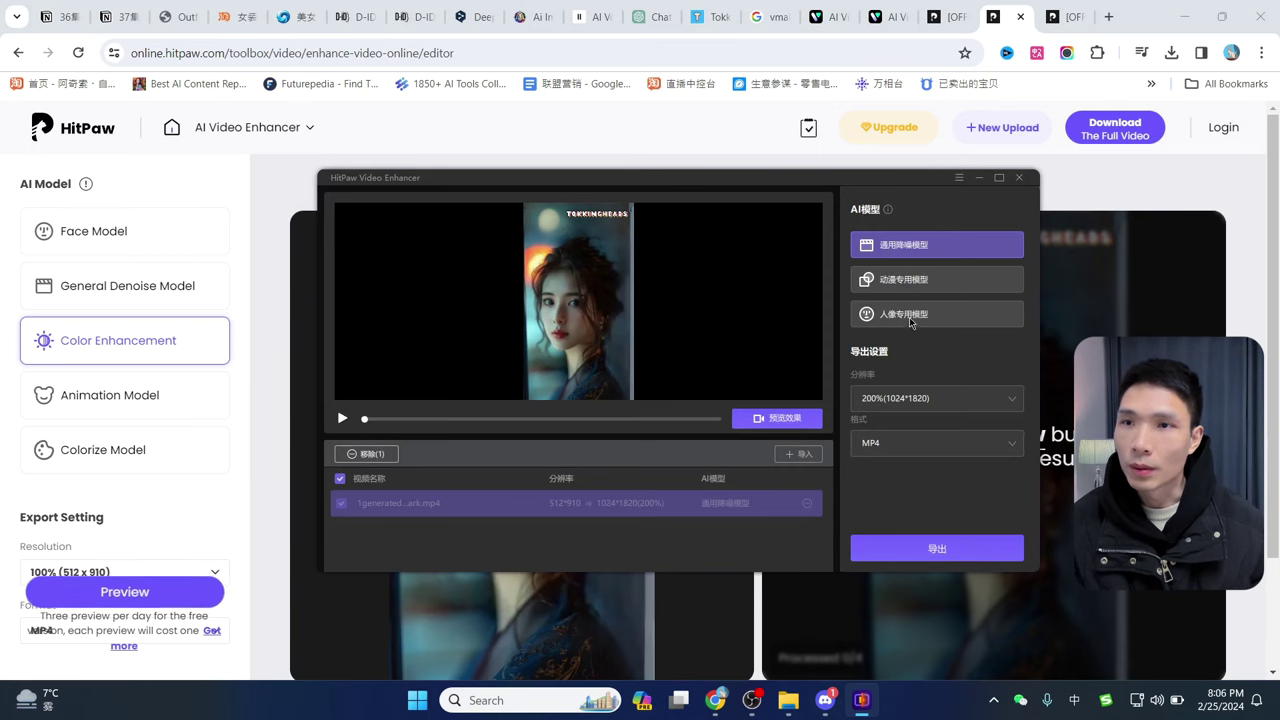
Set the AI model to the portrait model (人像专用模型), start an effect preview and exit it
{"action": "left_click", "coordinate": [912, 320]}
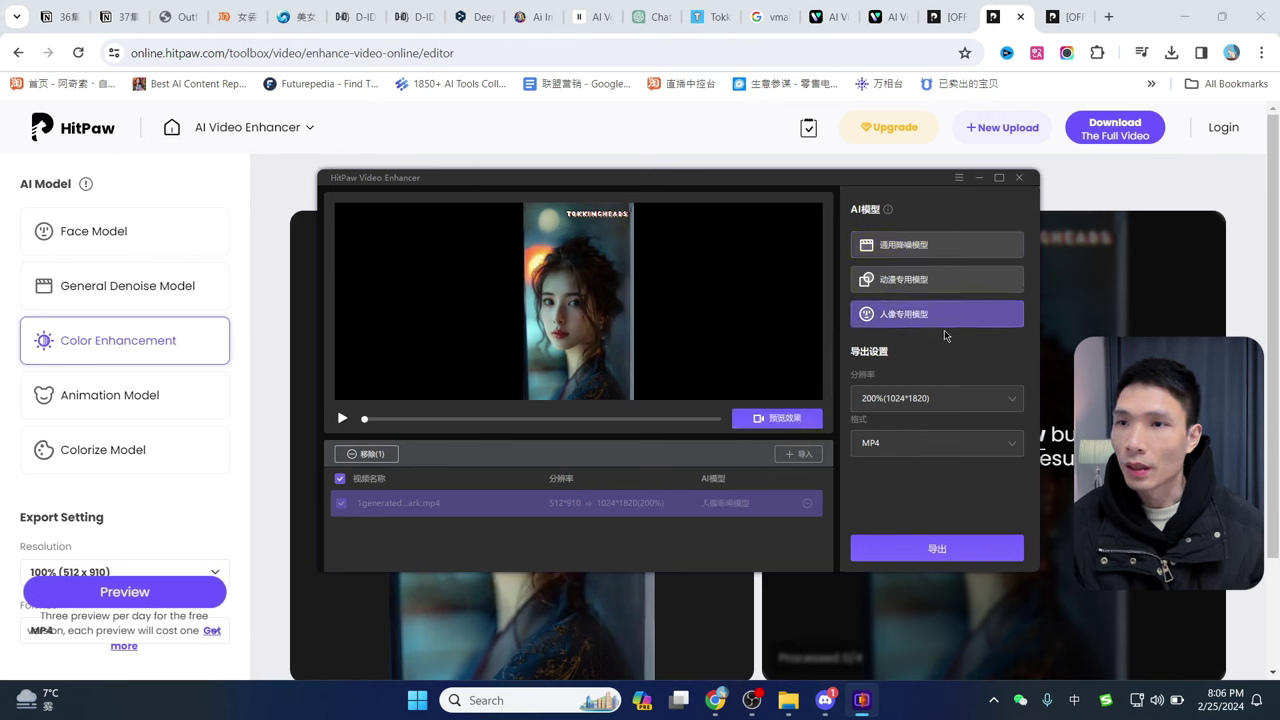
{"action": "left_click", "coordinate": [786, 420]}
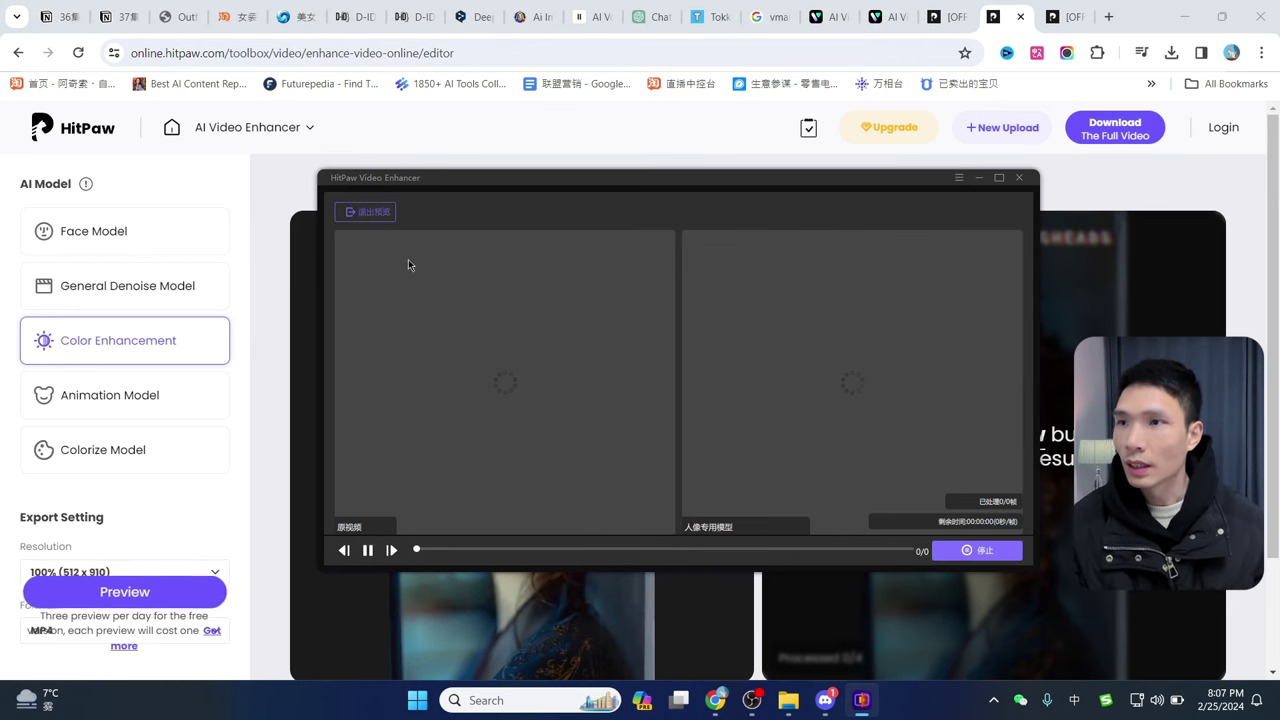
{"action": "left_click", "coordinate": [370, 212]}
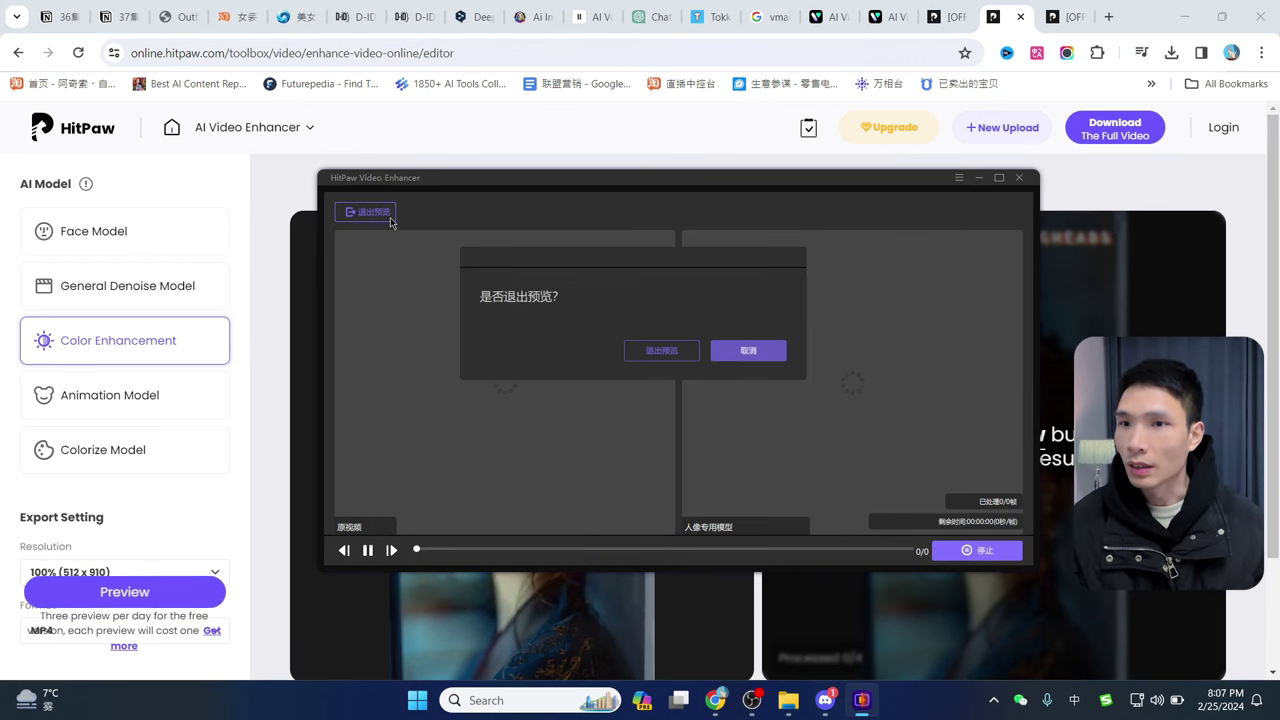
{"action": "left_click", "coordinate": [659, 352]}
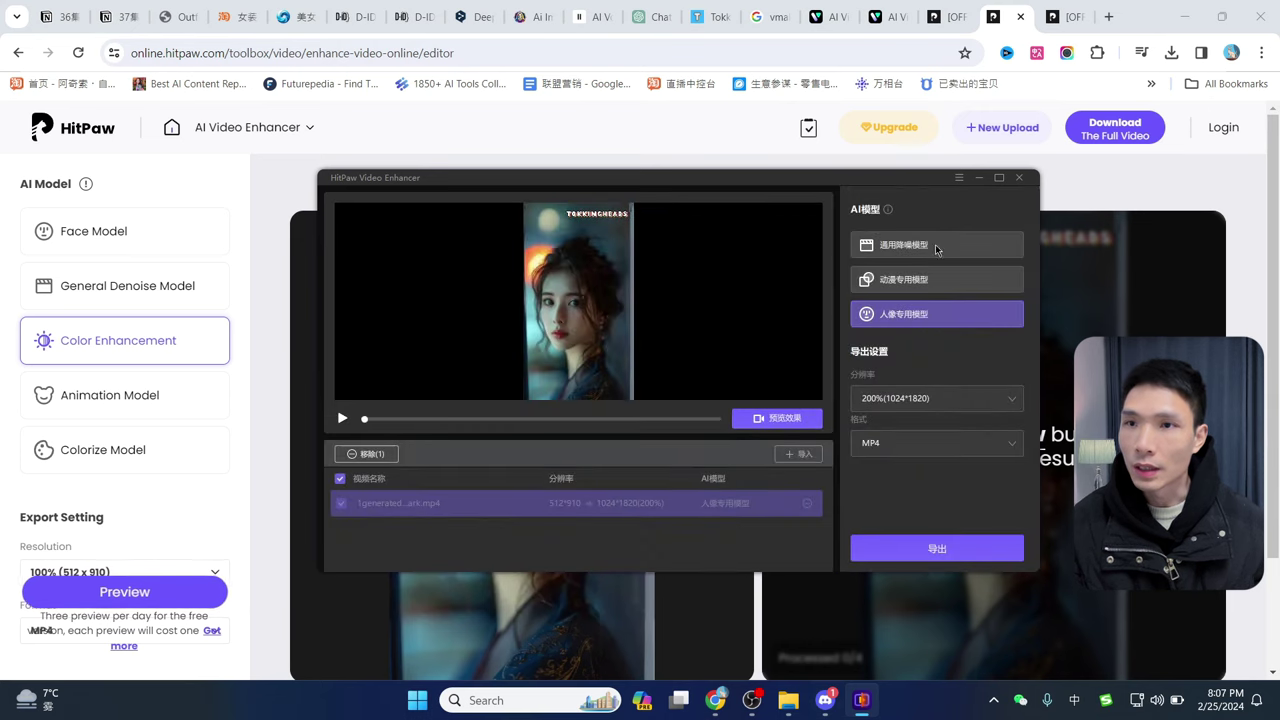
Review the export resolutions, keep 200% (1024*1820) with MP4 format, and export the enhanced video
{"action": "left_click", "coordinate": [953, 400]}
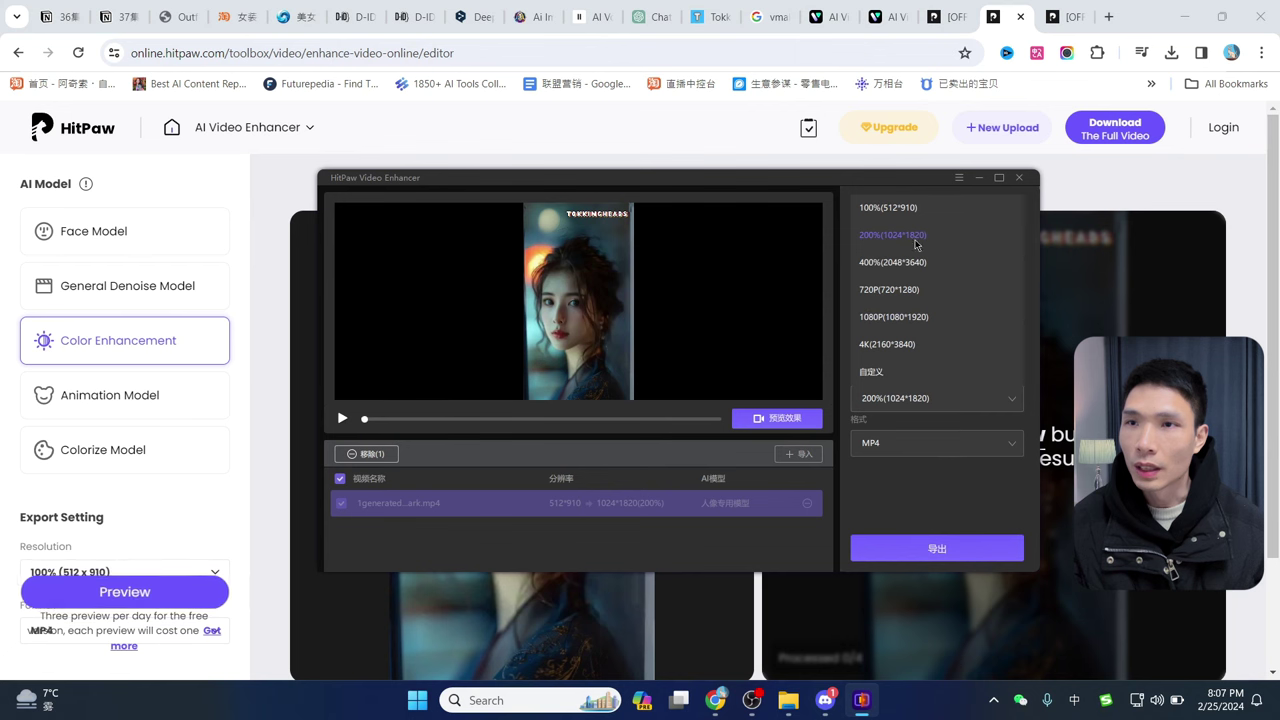
{"action": "left_click", "coordinate": [961, 492]}
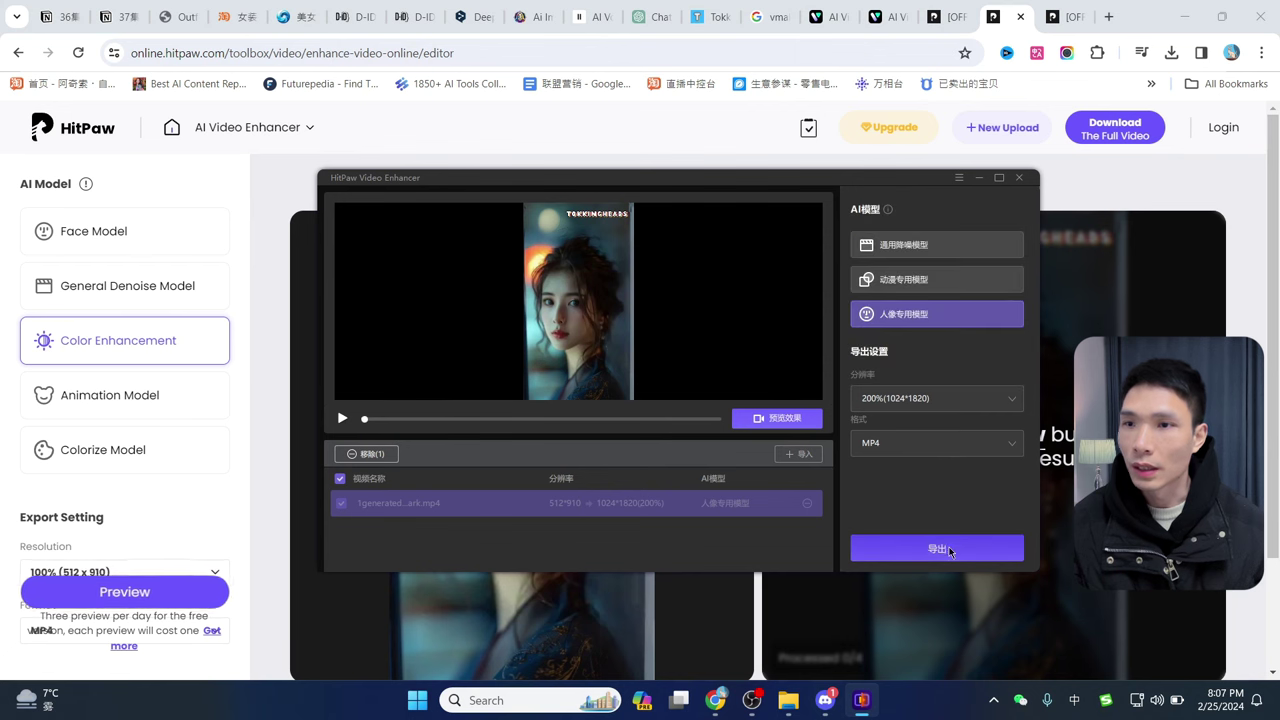
{"action": "left_click", "coordinate": [943, 547]}
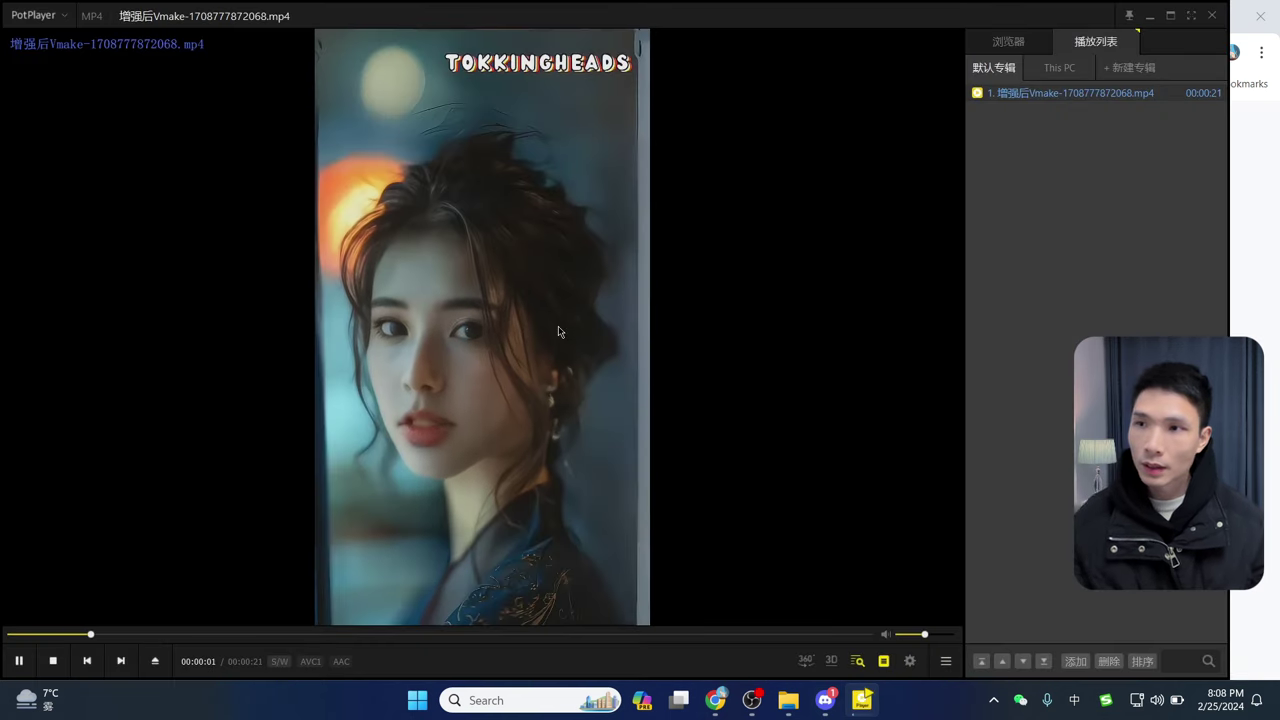
Pause the Vmake-enhanced video in PotPlayer and bring up Vmake's original and enhanced comparison page in Chrome
{"action": "left_click", "coordinate": [457, 417]}
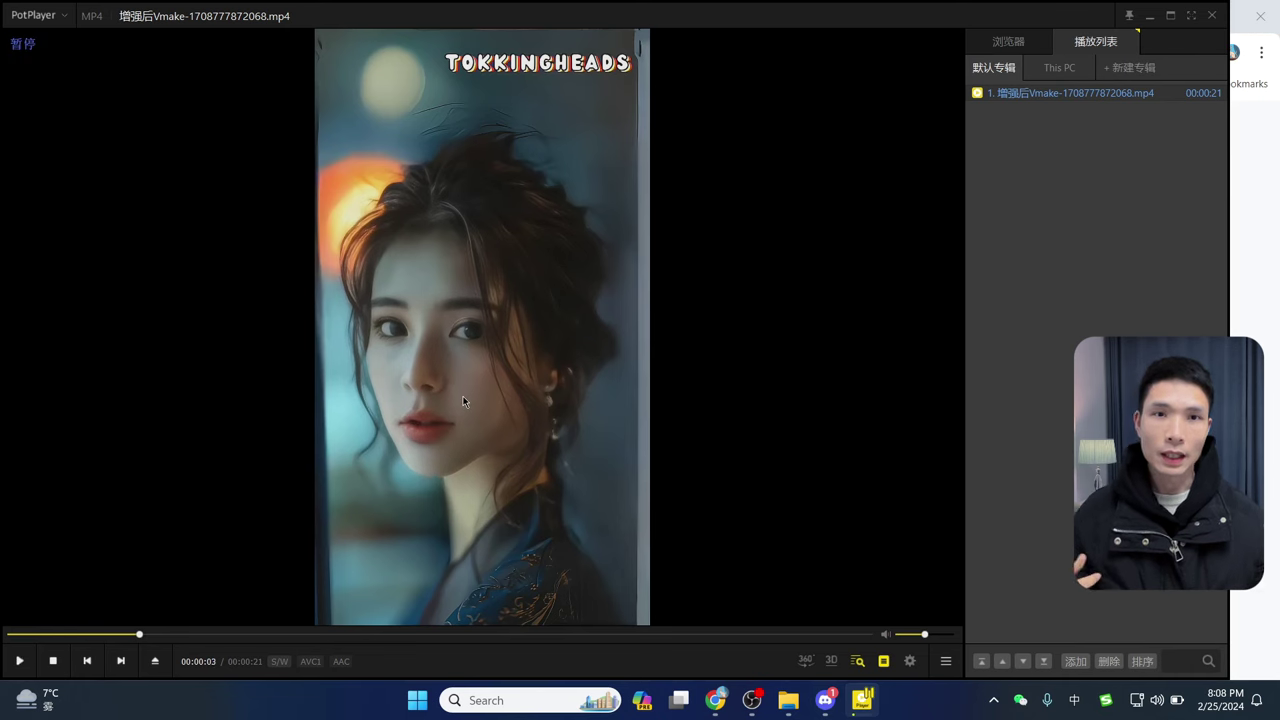
{"action": "left_click", "coordinate": [718, 698]}
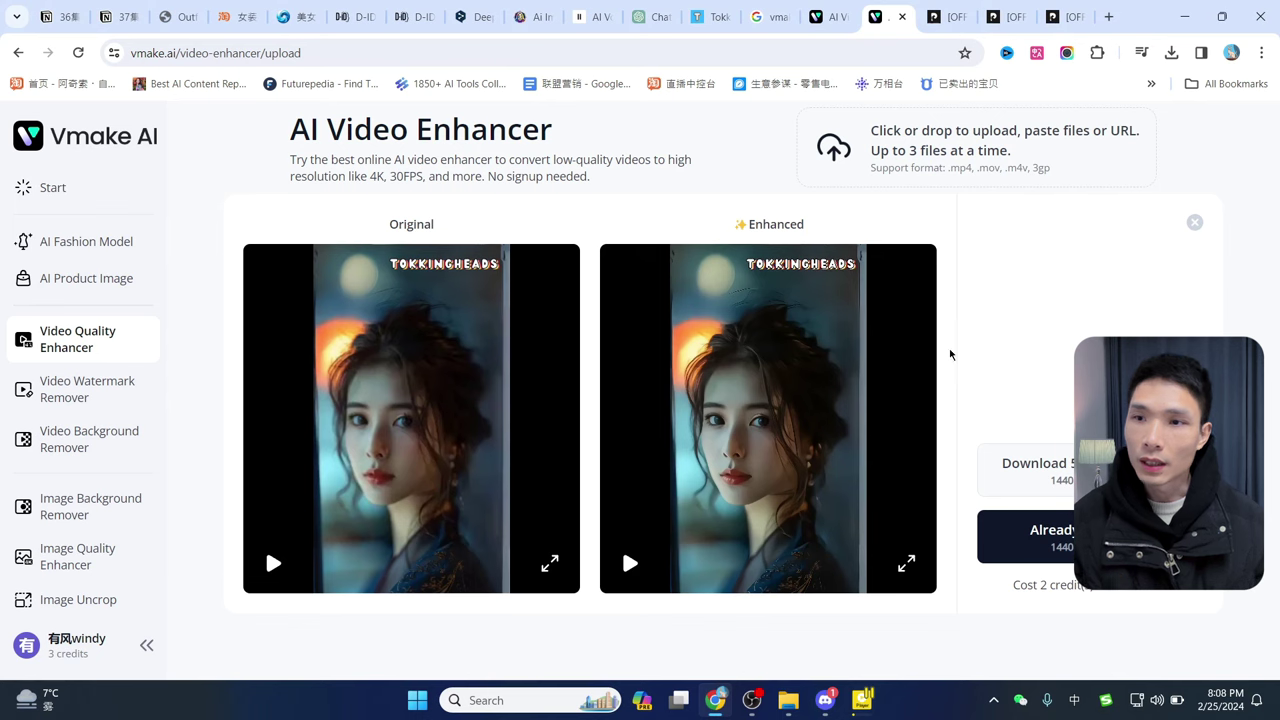
{"action": "left_click", "coordinate": [862, 700]}
{"action": "left_click", "coordinate": [862, 700]}
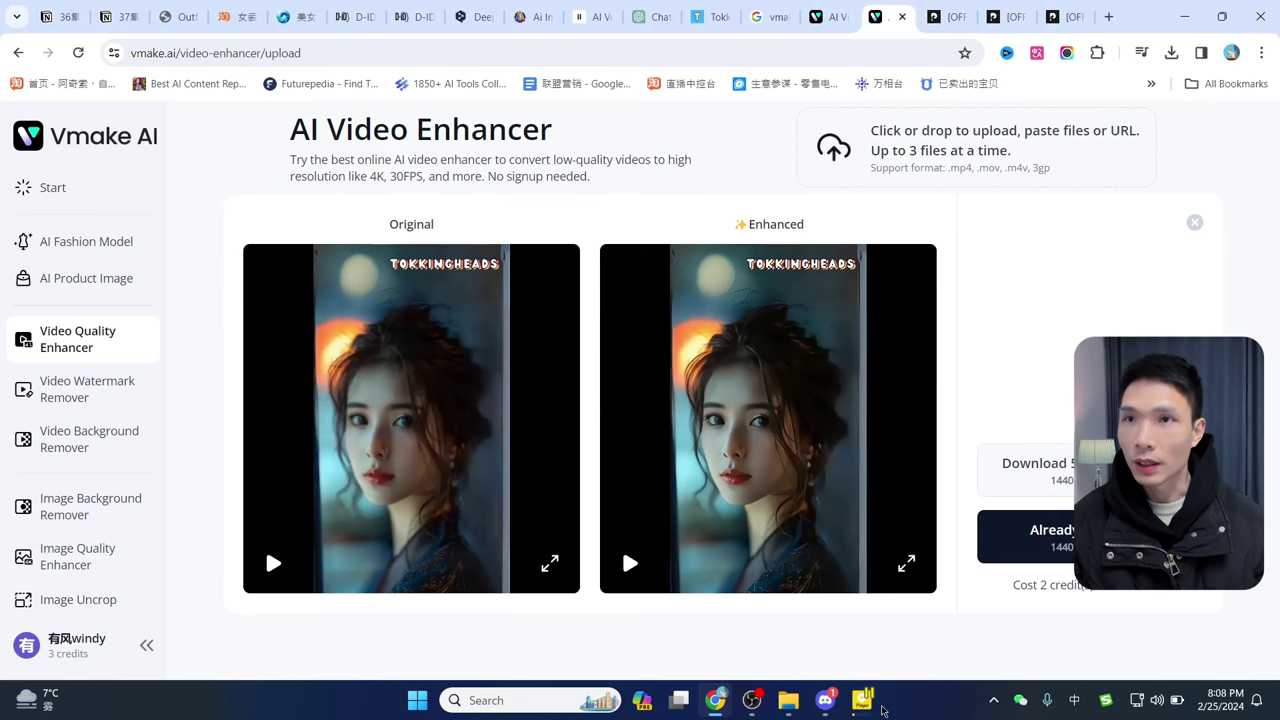
{"action": "left_click", "coordinate": [948, 6]}
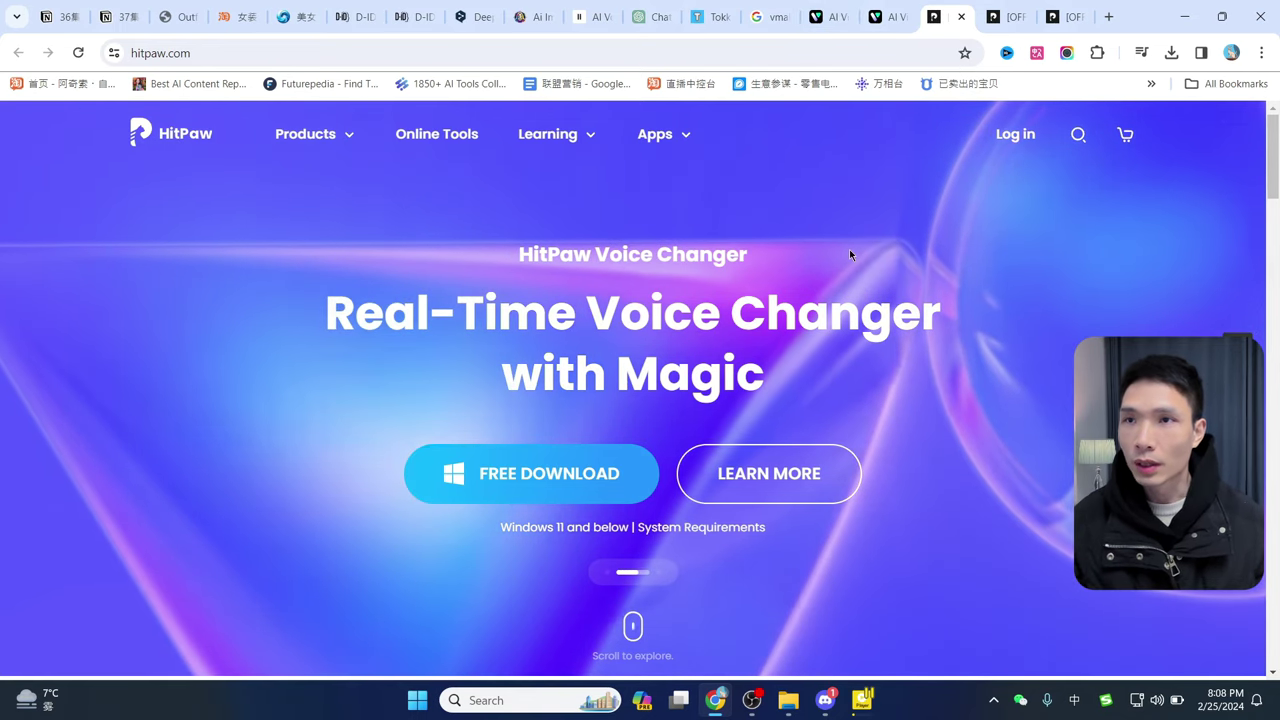
{"action": "left_click", "coordinate": [837, 6]}
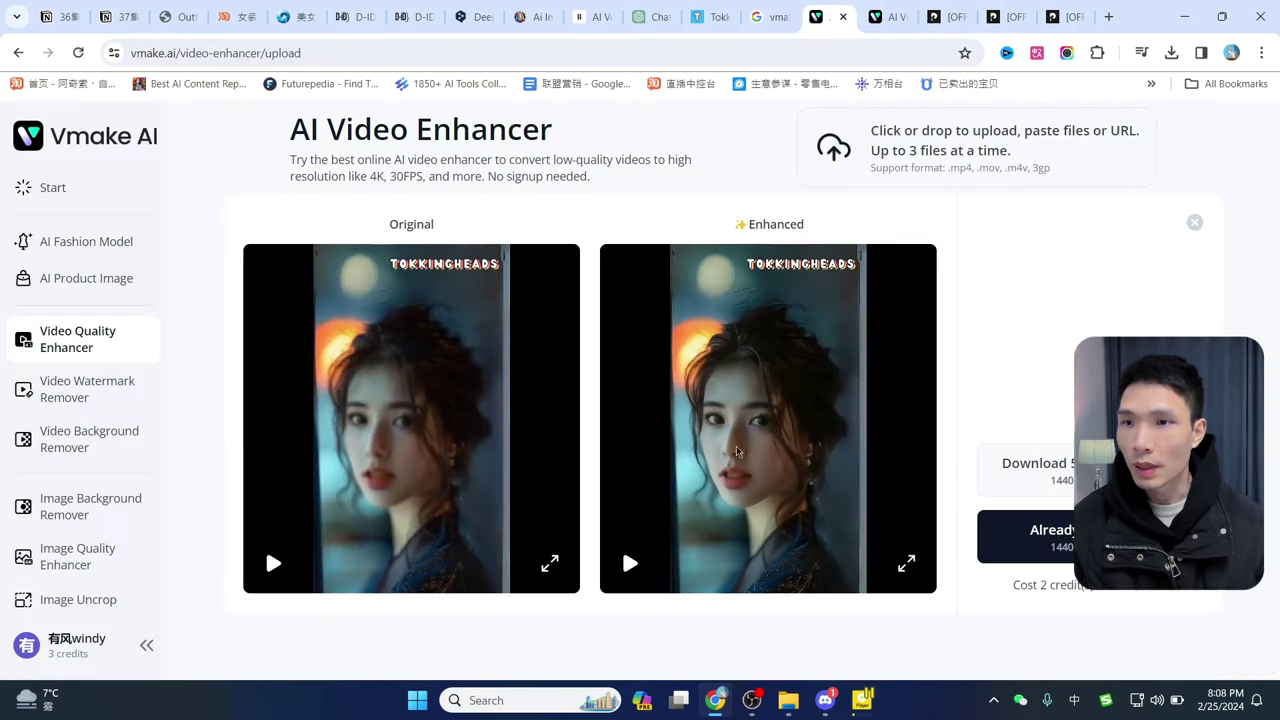
Play the Vmake-enhanced video full screen in PotPlayer, exit full screen and return to the Vmake page
{"action": "left_click", "coordinate": [862, 700]}
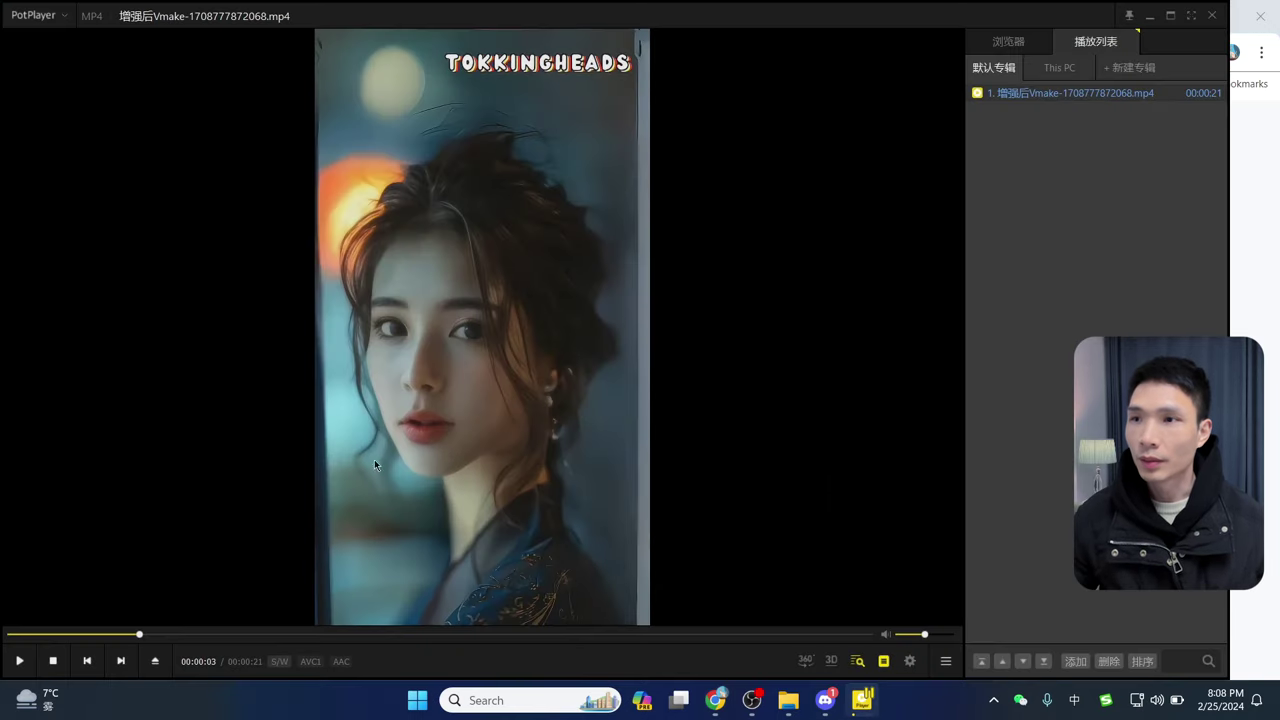
{"action": "left_click", "coordinate": [620, 266]}
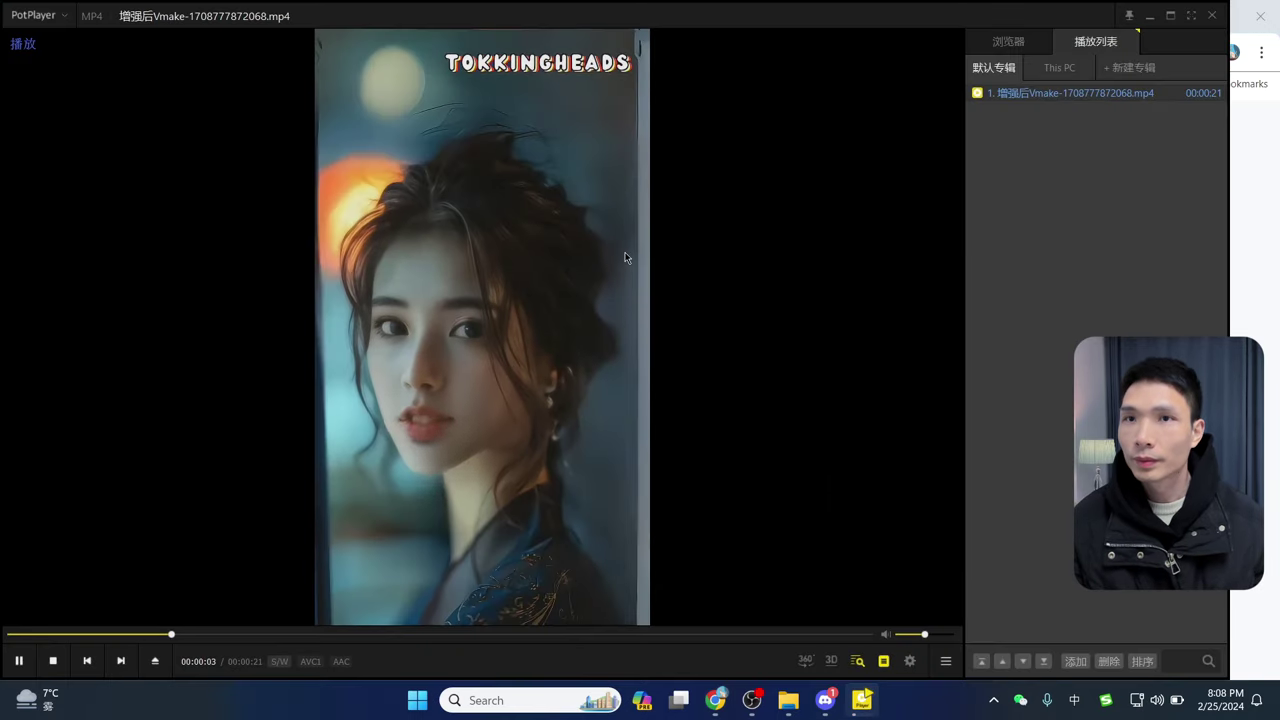
{"action": "left_click", "coordinate": [1191, 17]}
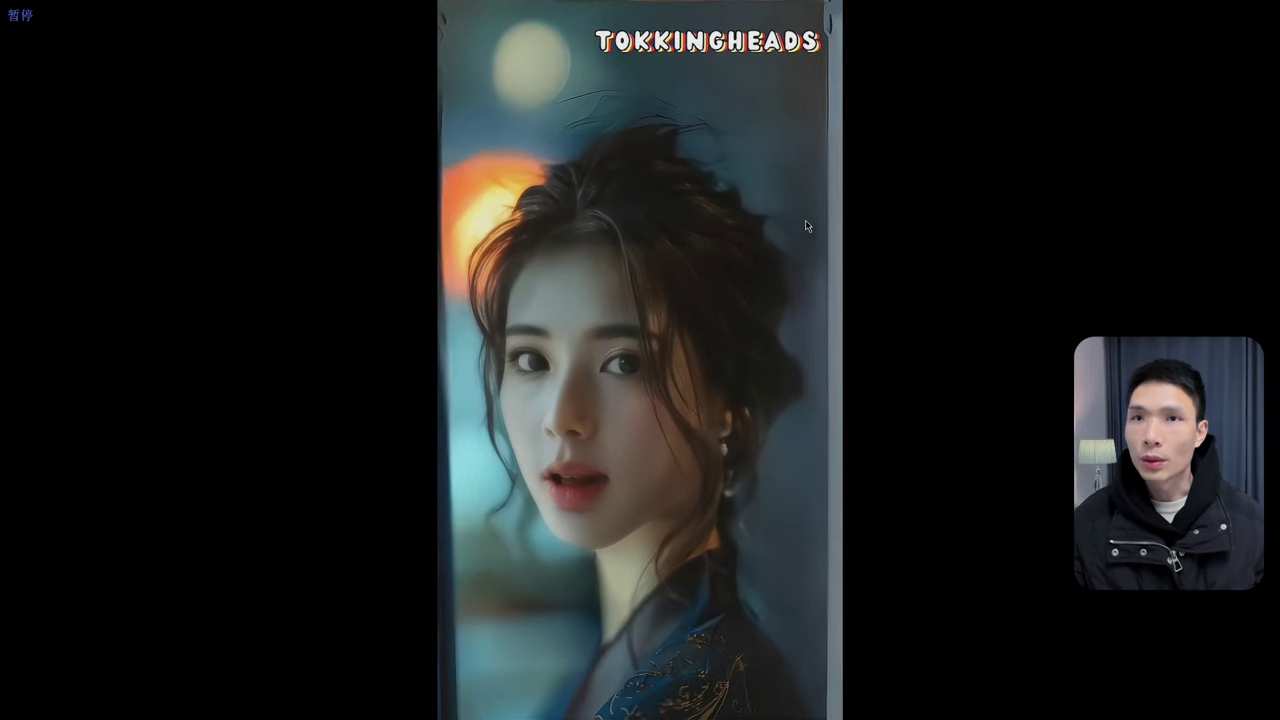
{"action": "key", "text": "Escape"}
{"action": "left_click", "coordinate": [1151, 17]}
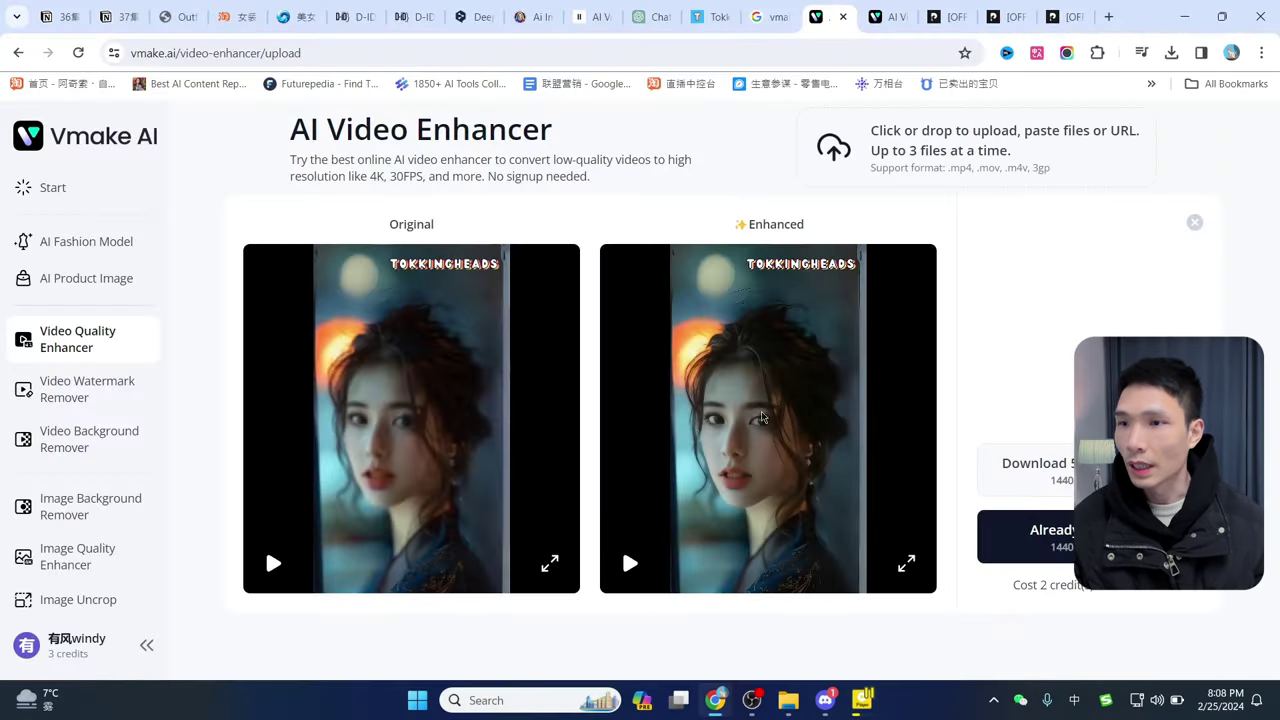
Play the original video enlarged in Vmake and resume the enhanced version in PotPlayer to compare their quality
{"action": "left_click", "coordinate": [273, 563]}
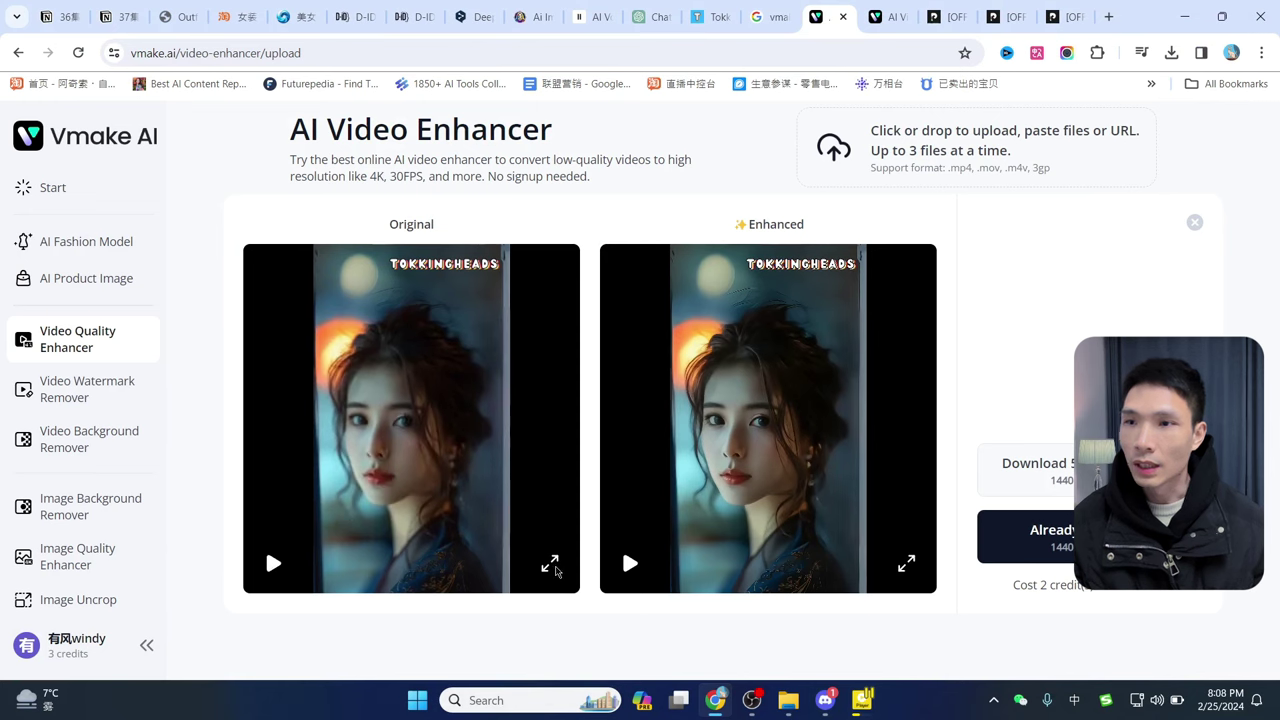
{"action": "left_click", "coordinate": [550, 565]}
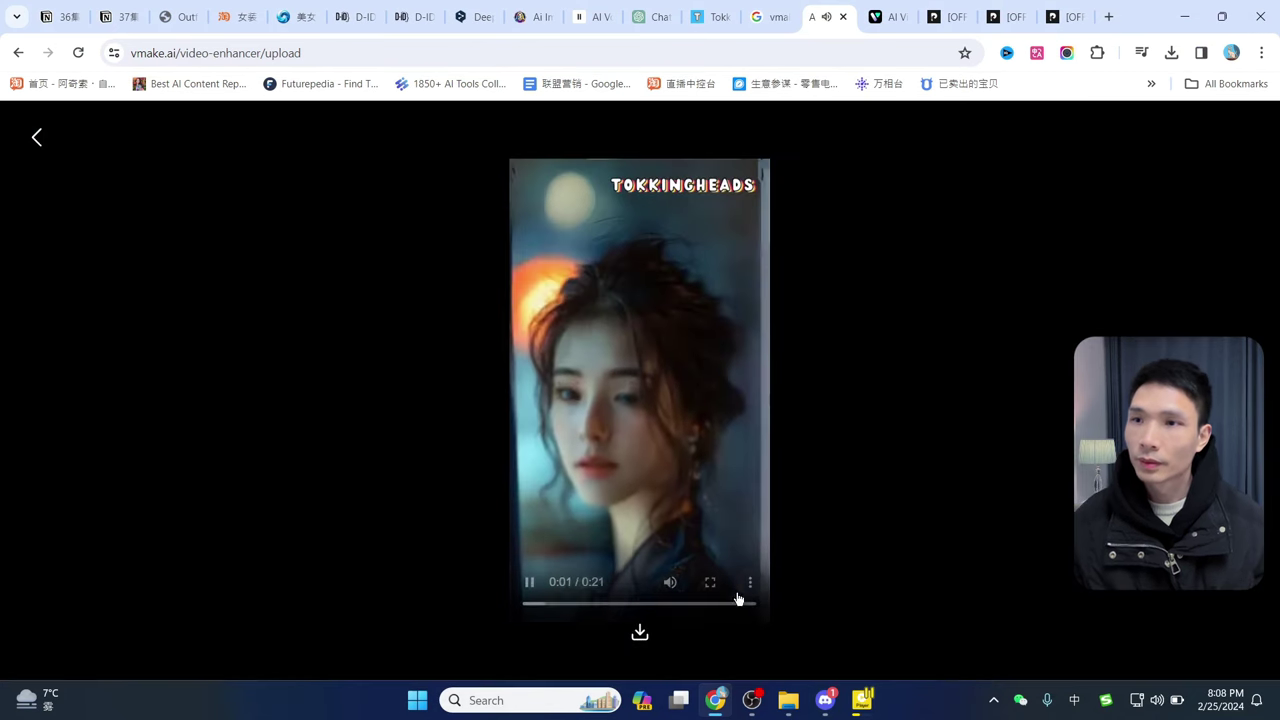
{"action": "left_click", "coordinate": [706, 583]}
{"action": "key", "text": "Escape"}
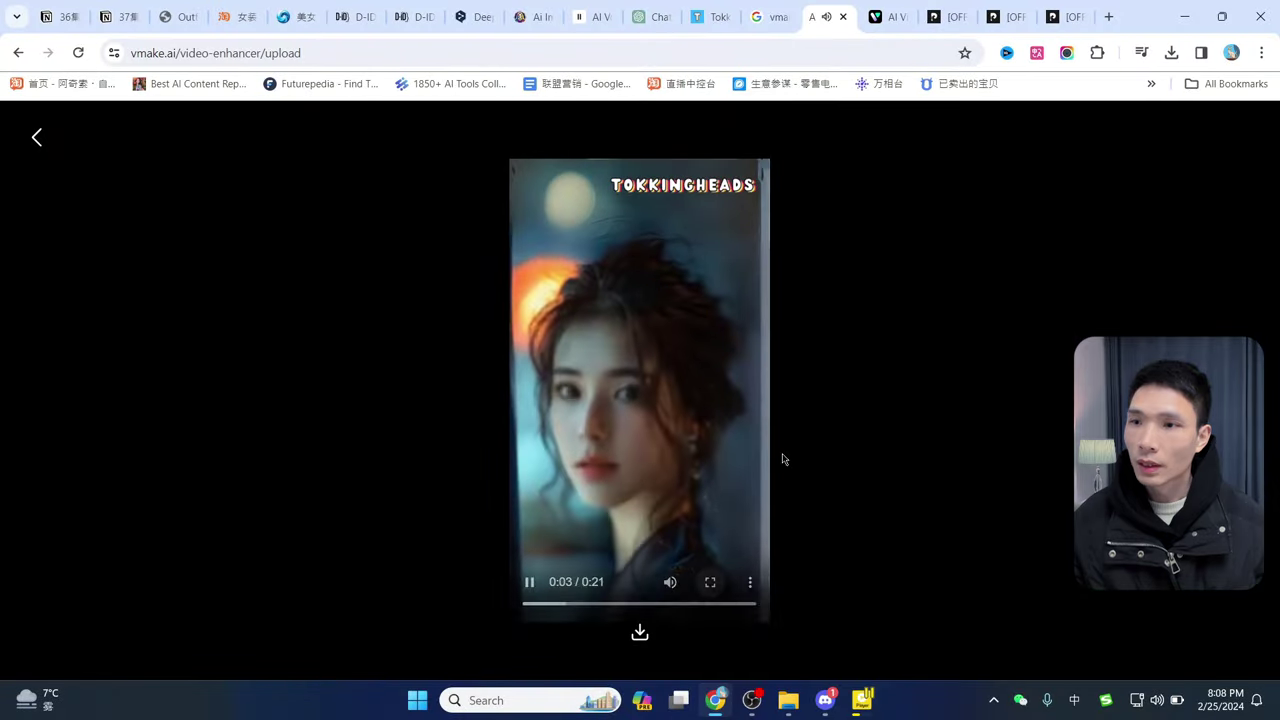
{"action": "left_click", "coordinate": [862, 700]}
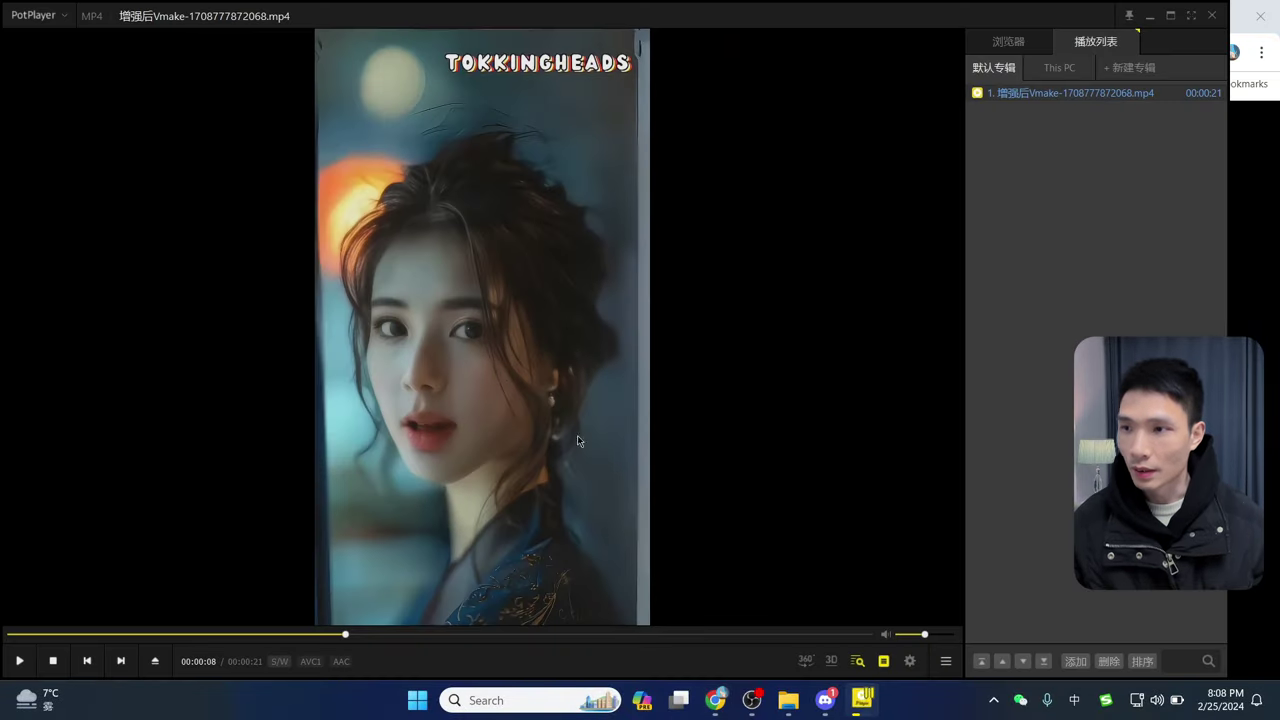
{"action": "left_click", "coordinate": [527, 346]}
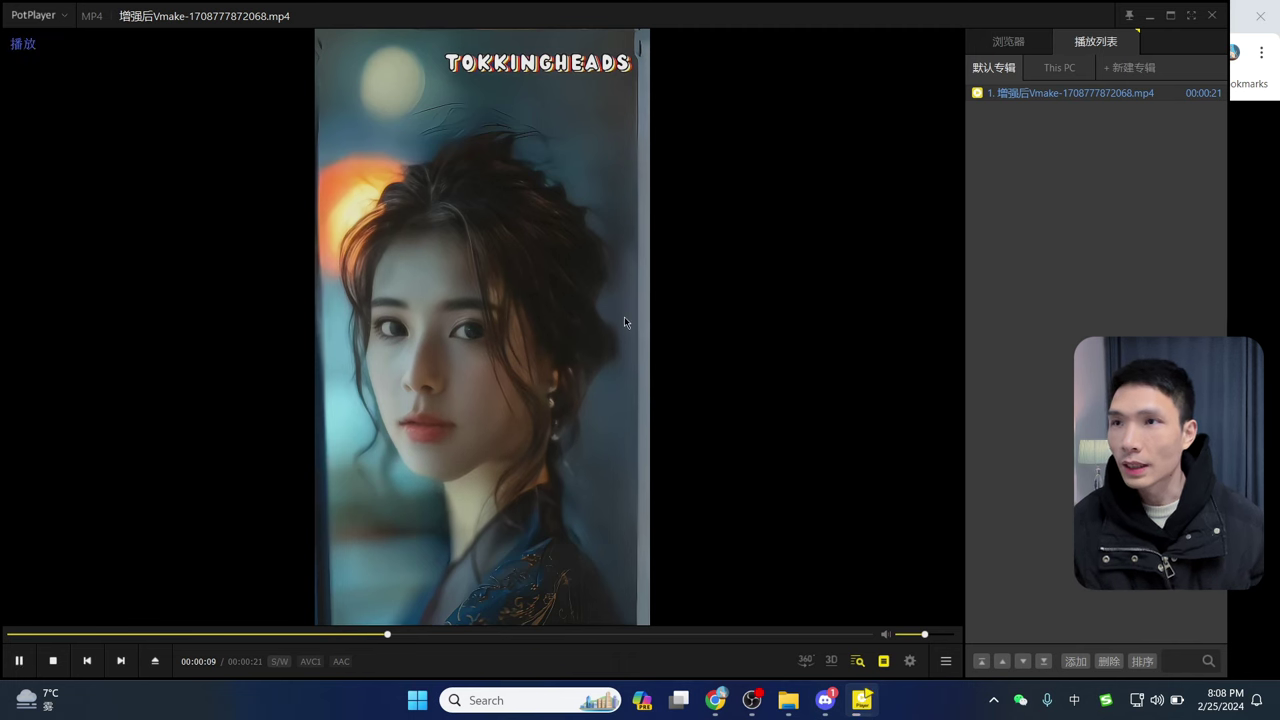
Pause the enhanced video in PotPlayer, return to HitPaw in Chrome and open its online Remove Watermark tool page
{"action": "key", "text": "space"}
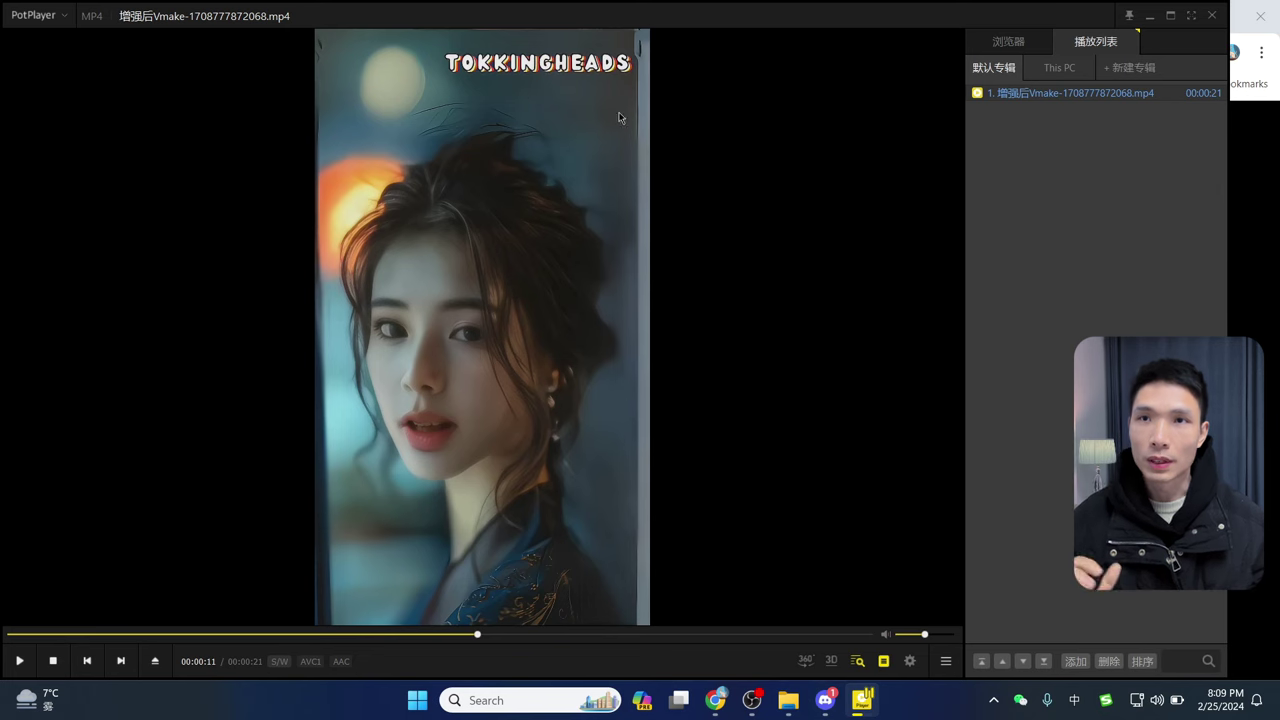
{"action": "left_click", "coordinate": [1153, 18]}
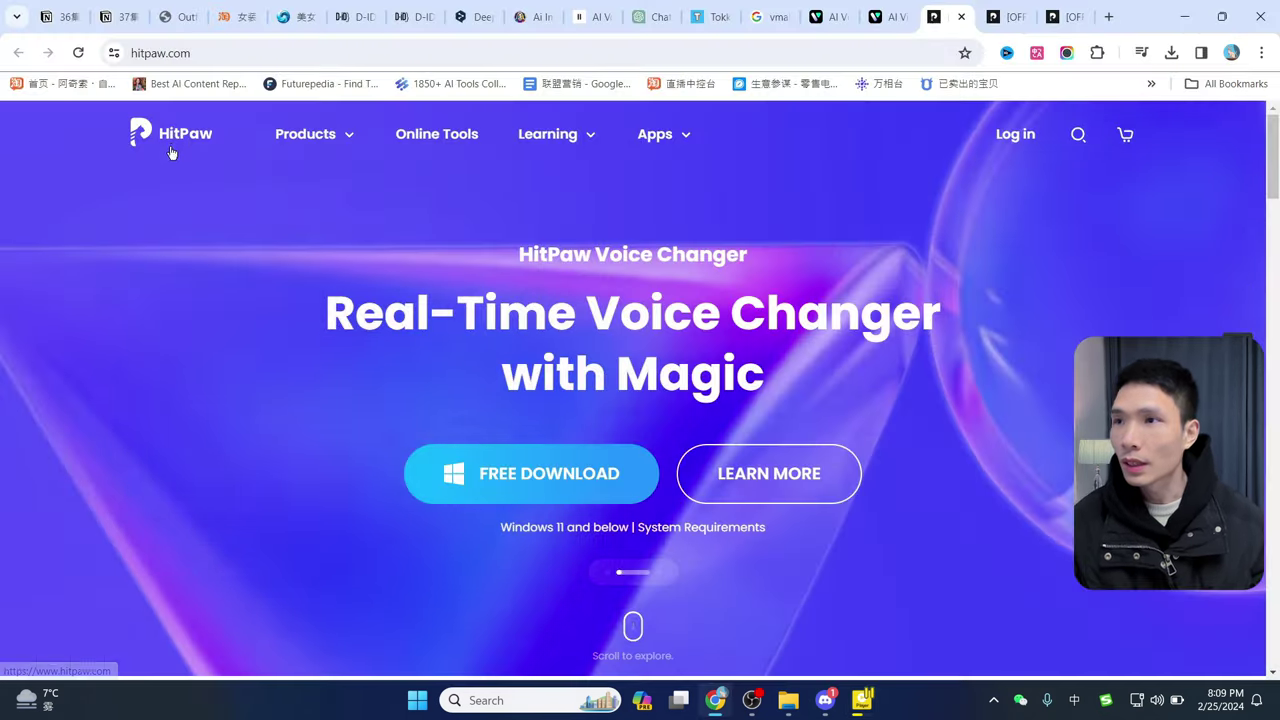
{"action": "left_click", "coordinate": [455, 143]}
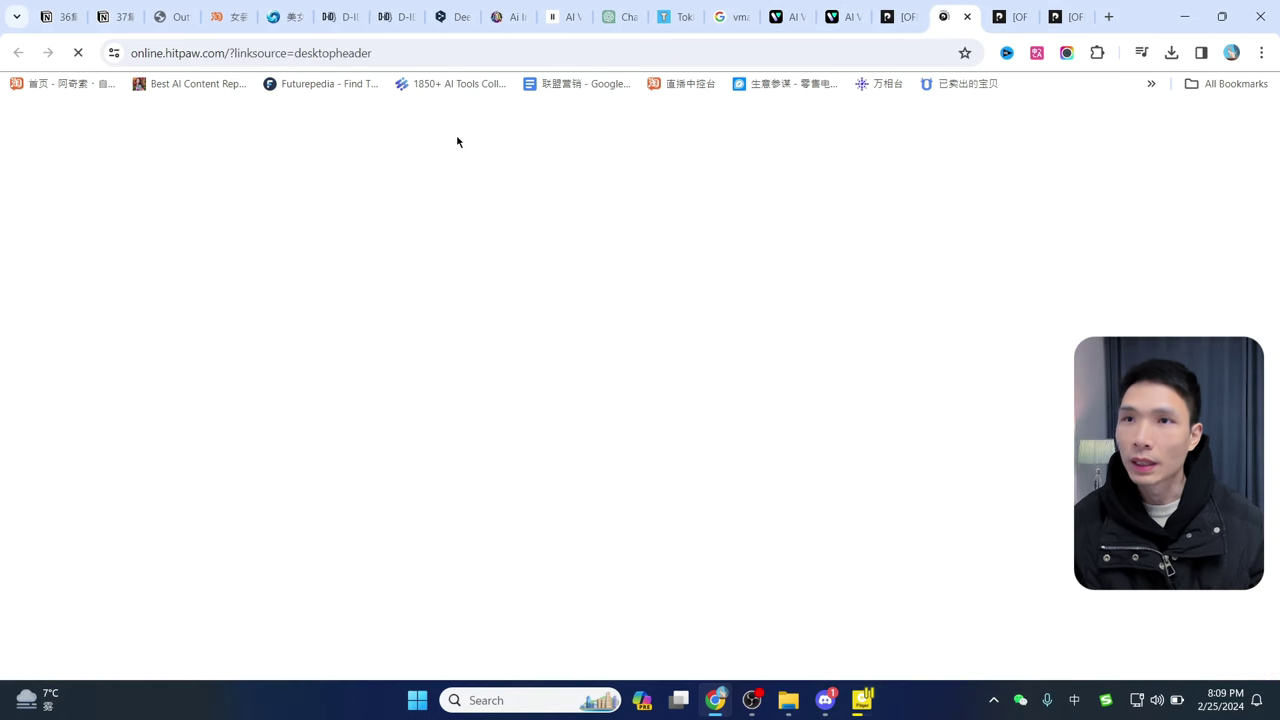
{"action": "scroll", "coordinate": [637, 485], "scroll_direction": "down", "scroll_amount": 5}
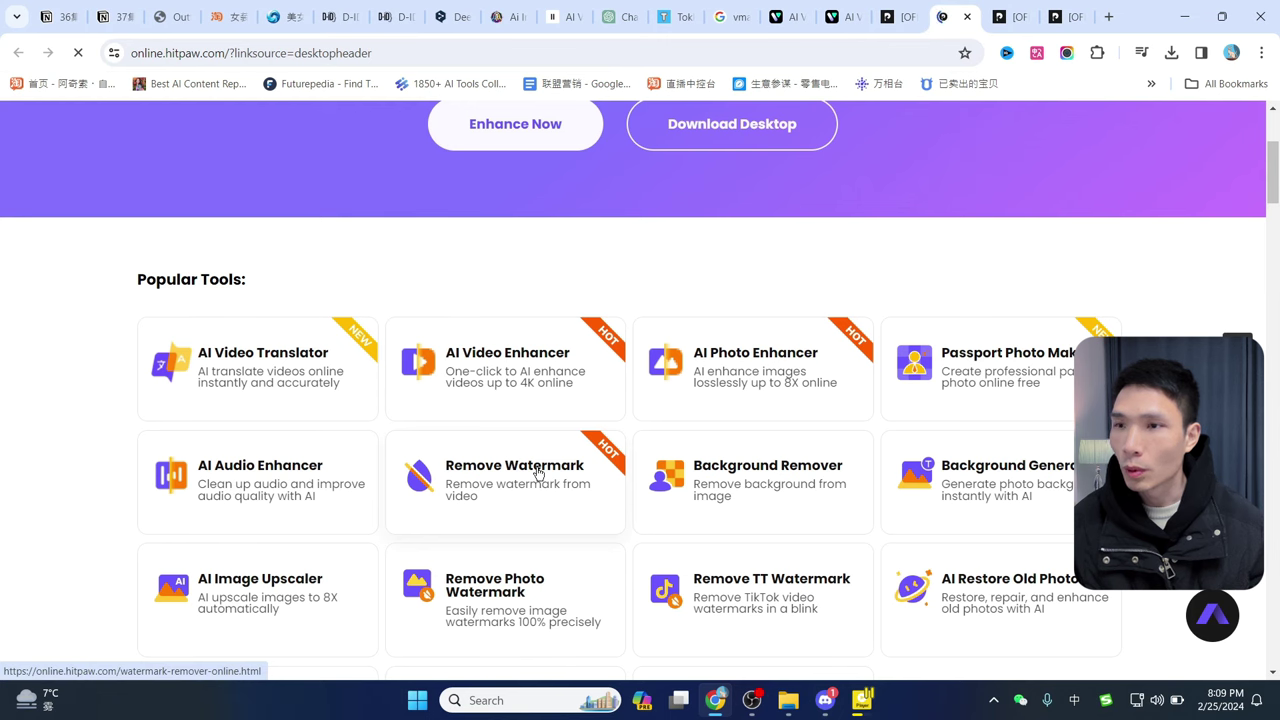
{"action": "left_click", "coordinate": [490, 475]}
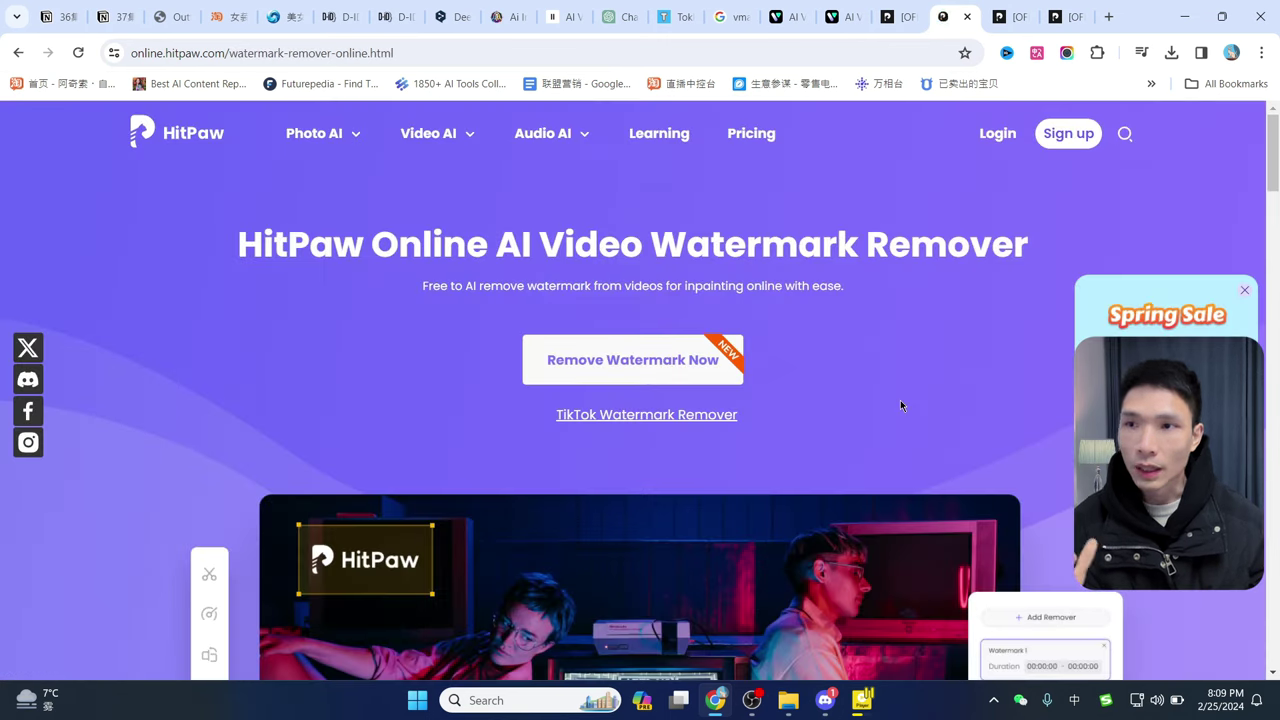
Review HitPaw's watermark remover page, dismiss the Spring Sale pop-up, and open the remover's file selection to try adding a video
{"action": "scroll", "coordinate": [951, 352], "scroll_direction": "down", "scroll_amount": 5}
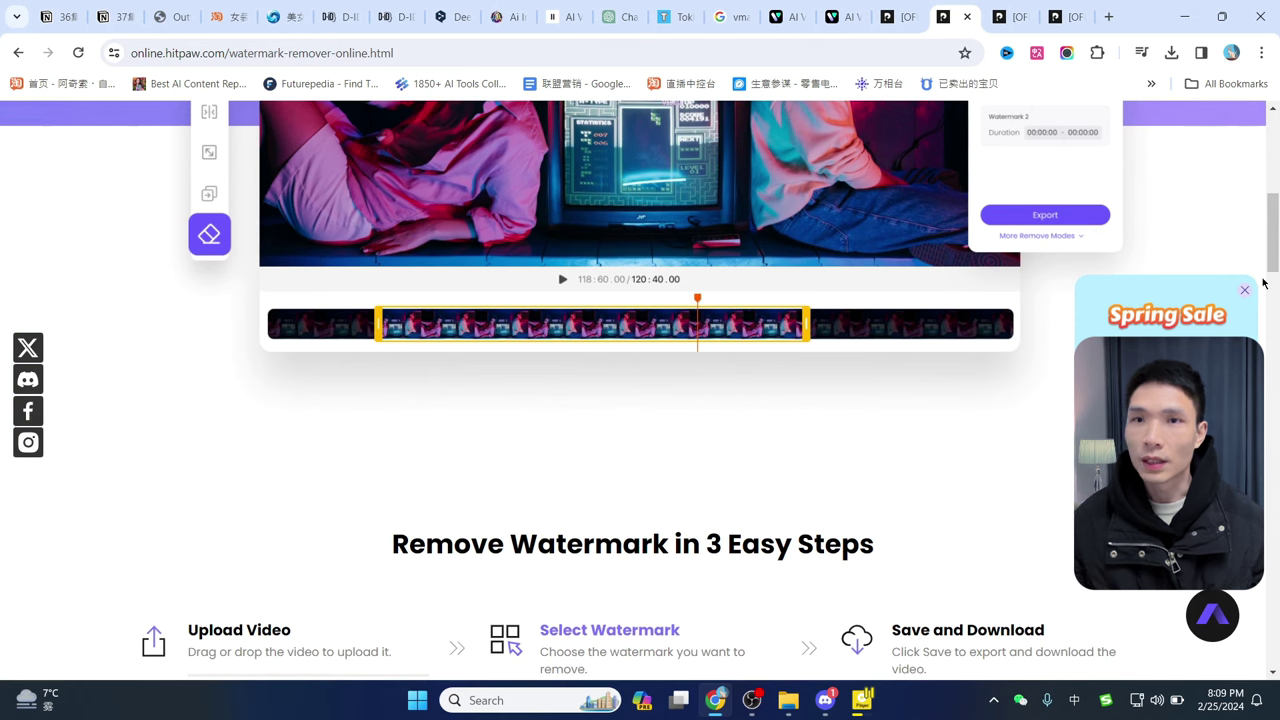
{"action": "left_click", "coordinate": [1245, 290]}
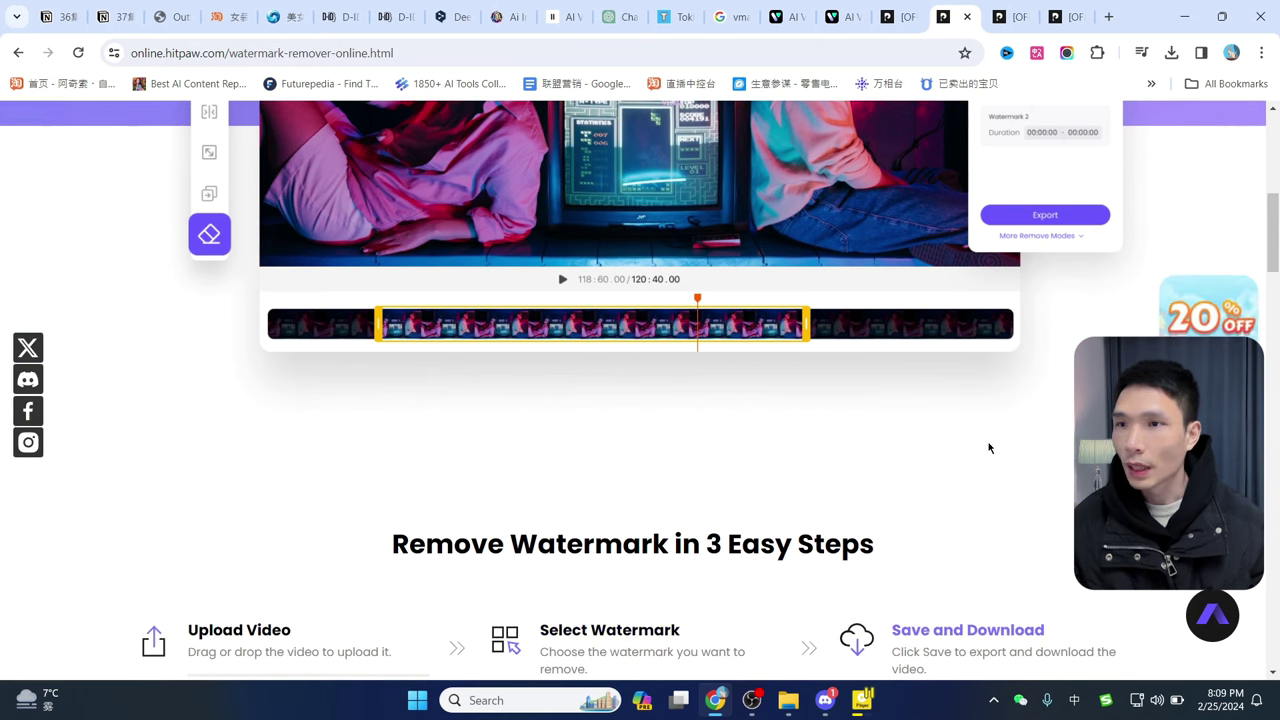
{"action": "scroll", "coordinate": [911, 423], "scroll_direction": "up", "scroll_amount": 4}
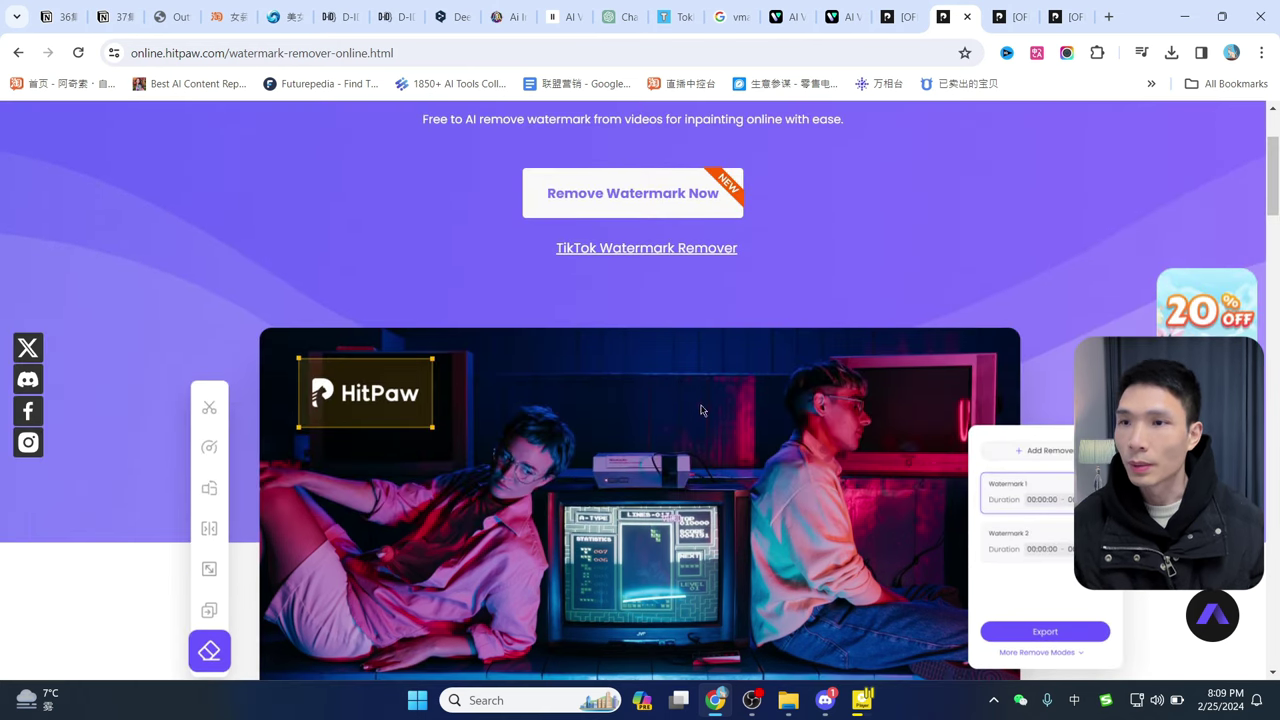
{"action": "scroll", "coordinate": [499, 205], "scroll_direction": "down", "scroll_amount": 10}
{"action": "left_click", "coordinate": [609, 220]}
{"action": "scroll", "coordinate": [814, 311], "scroll_direction": "down", "scroll_amount": 5}
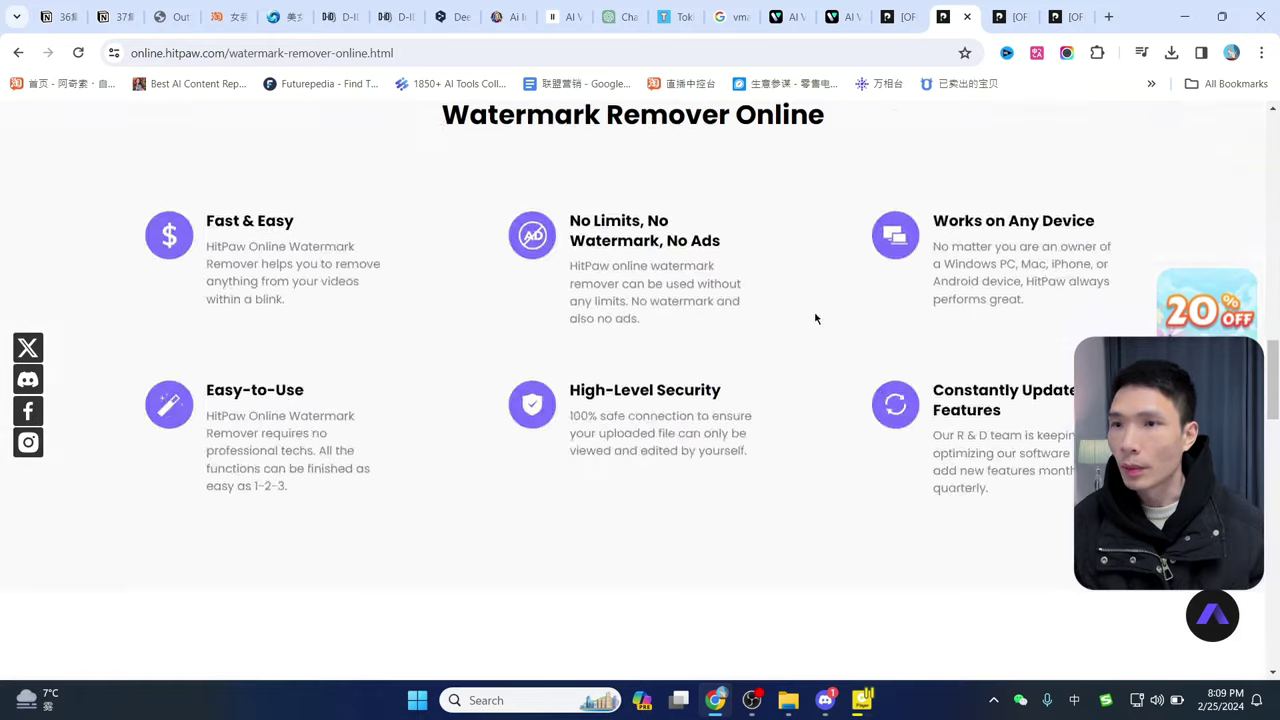
{"action": "left_click", "coordinate": [845, 360]}
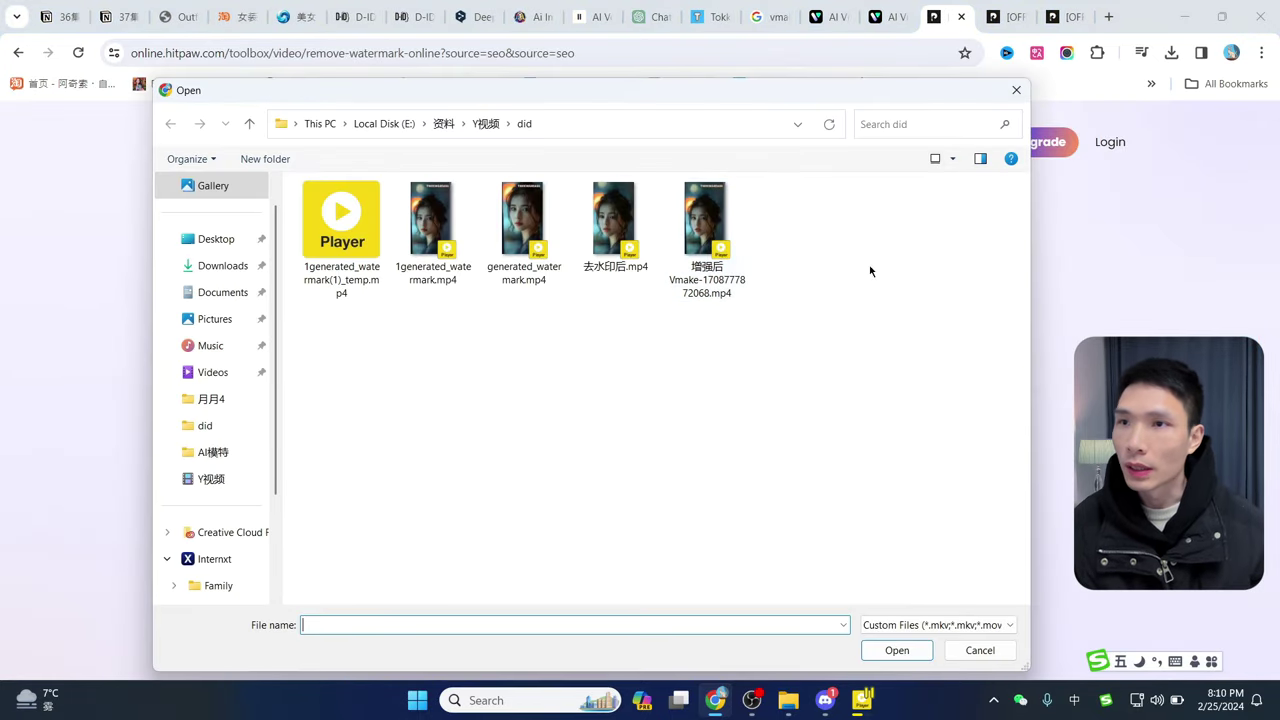
{"action": "double_click", "coordinate": [707, 197]}
{"action": "left_click", "coordinate": [1032, 226]}
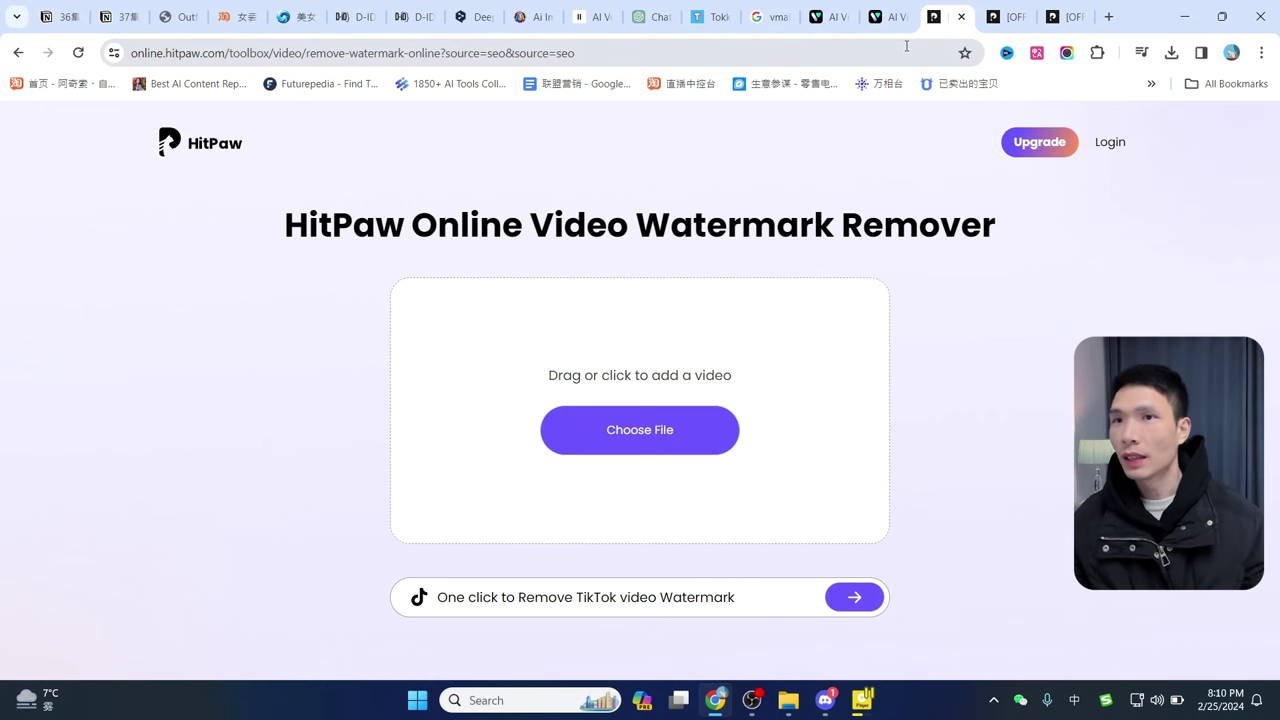
Leave HitPaw and open the CapCut web workspace at capcut.com
{"action": "left_click", "coordinate": [850, 45]}
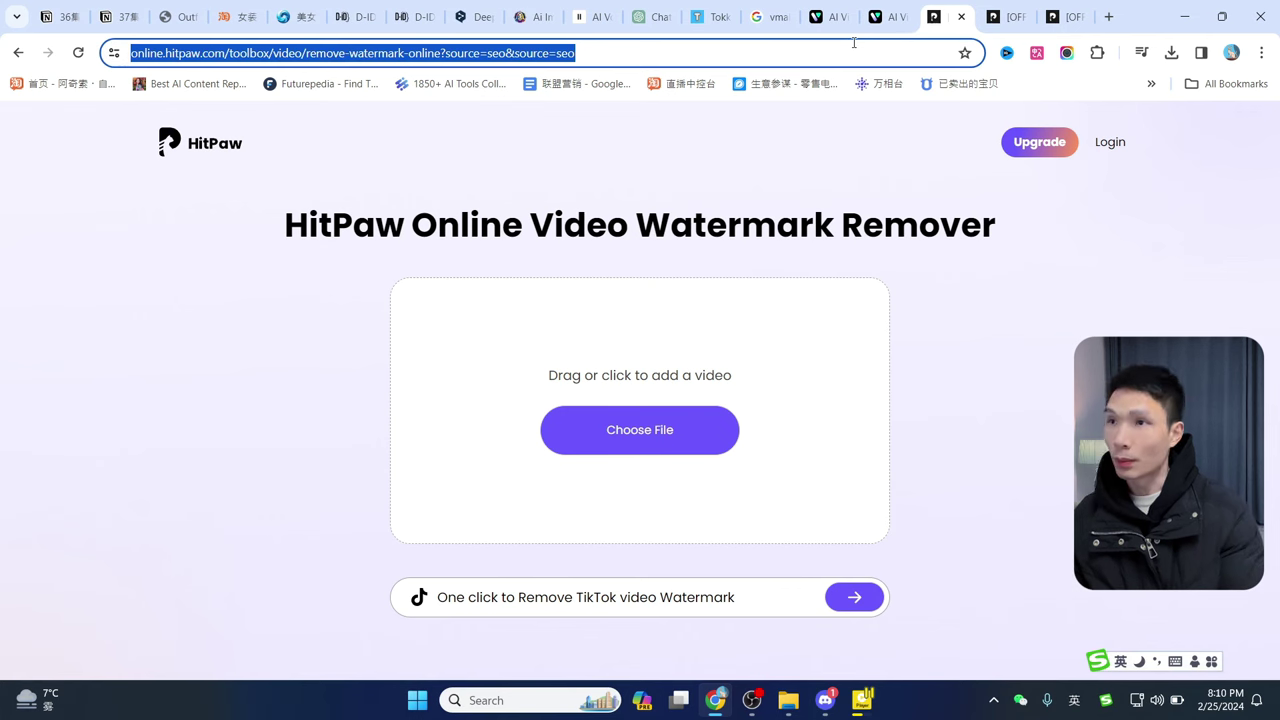
{"action": "type", "text": "ca"}
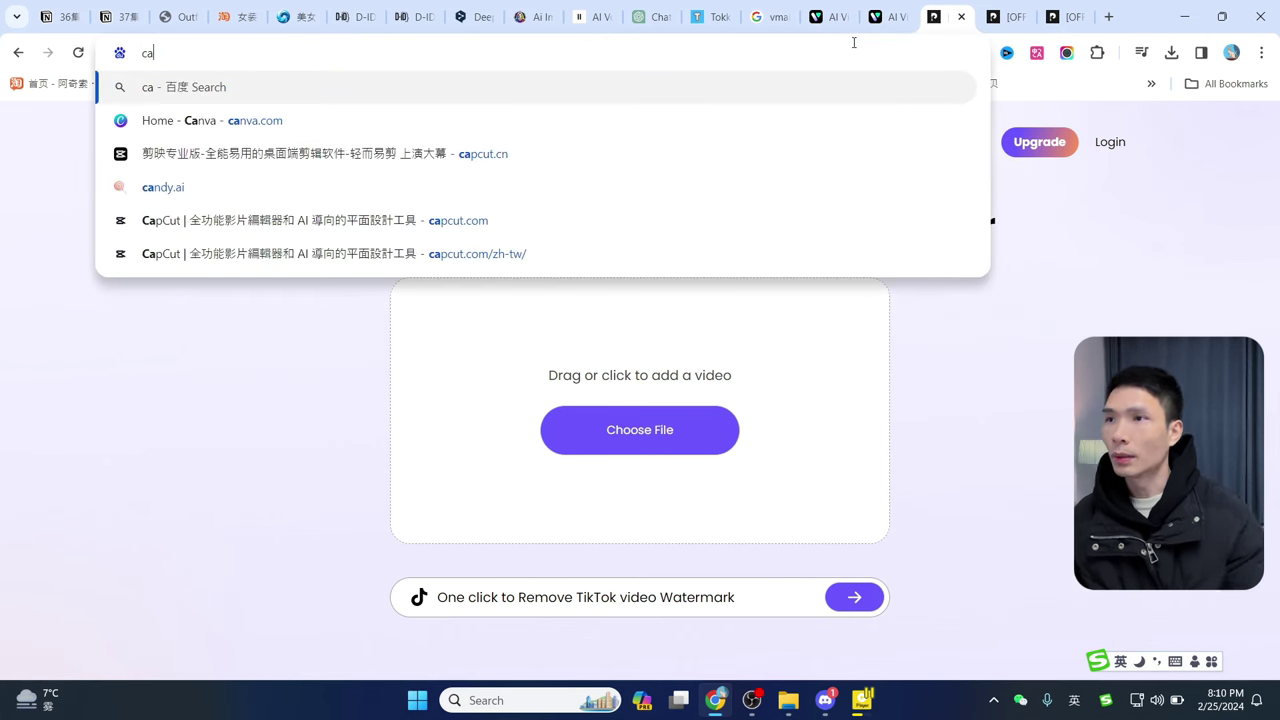
{"action": "type", "text": "p"}
{"action": "key", "text": "Return"}
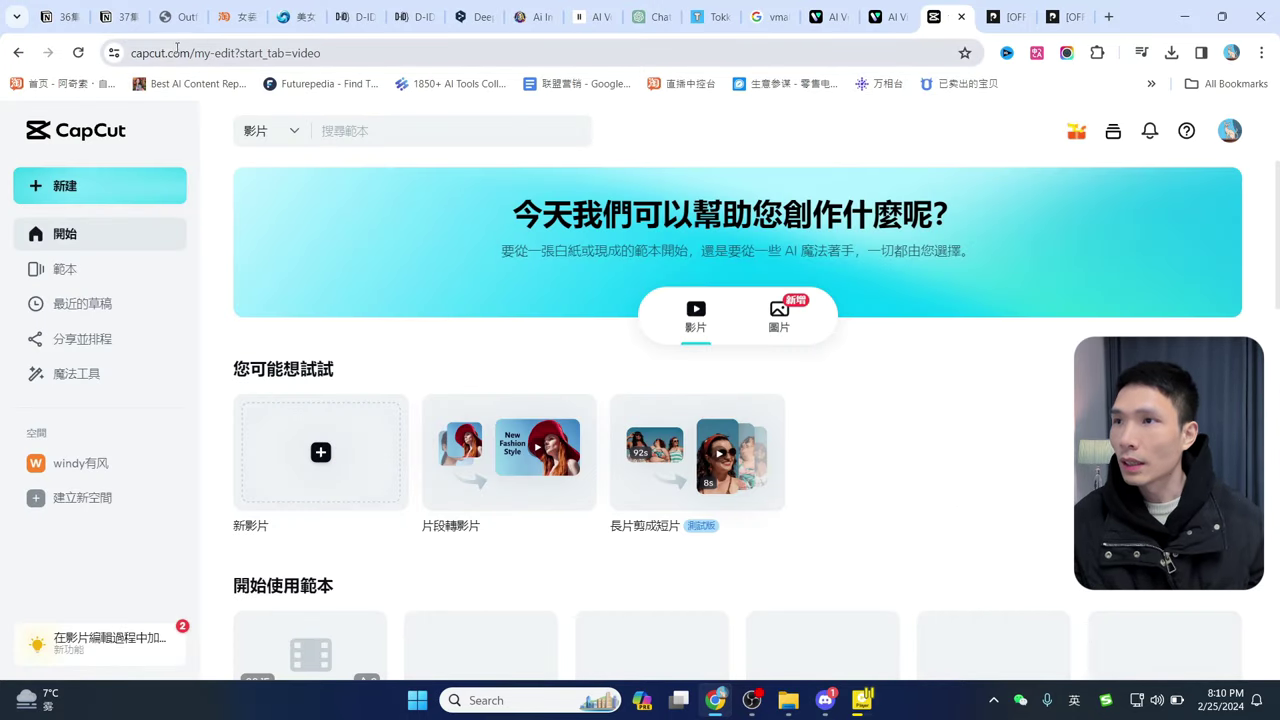
Change the web address to capcut.cn to view the Chinese version of the CapCut site
{"action": "left_click_drag", "start_coordinate": [180, 53], "coordinate": [652, 55]}
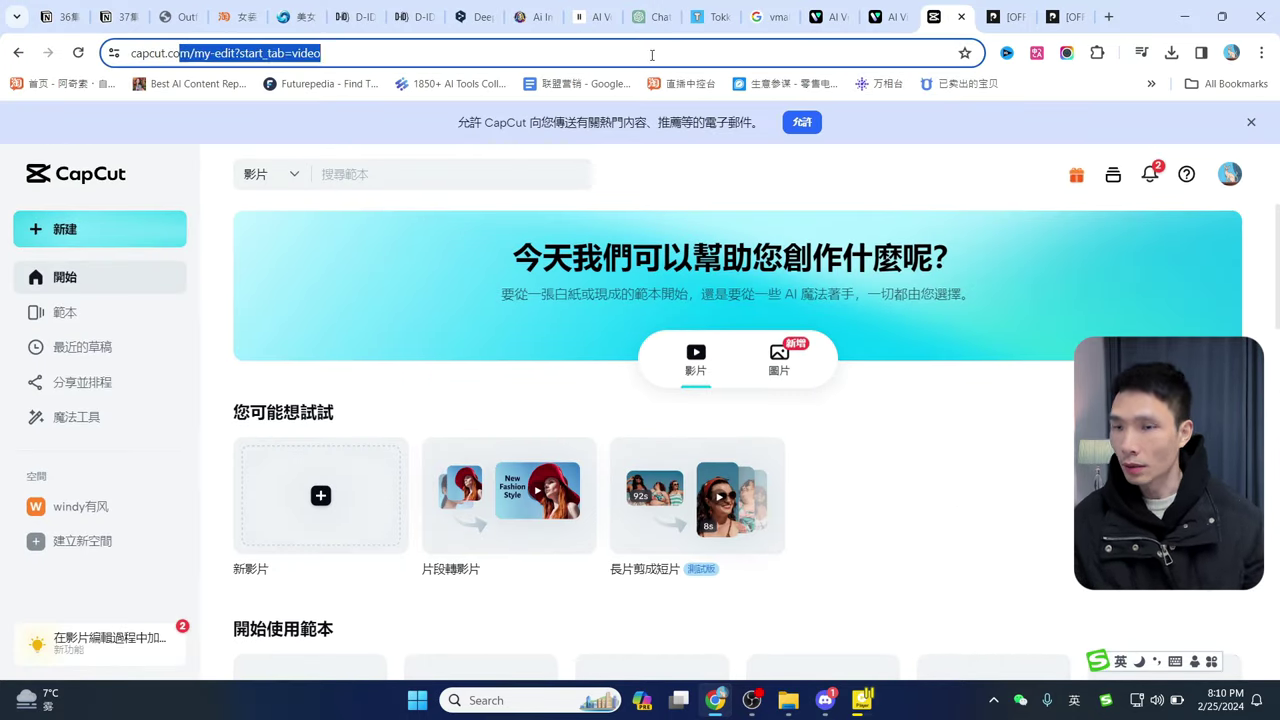
{"action": "key", "text": "BackSpace"}
{"action": "key", "text": "BackSpace"}
{"action": "type", "text": "n"}
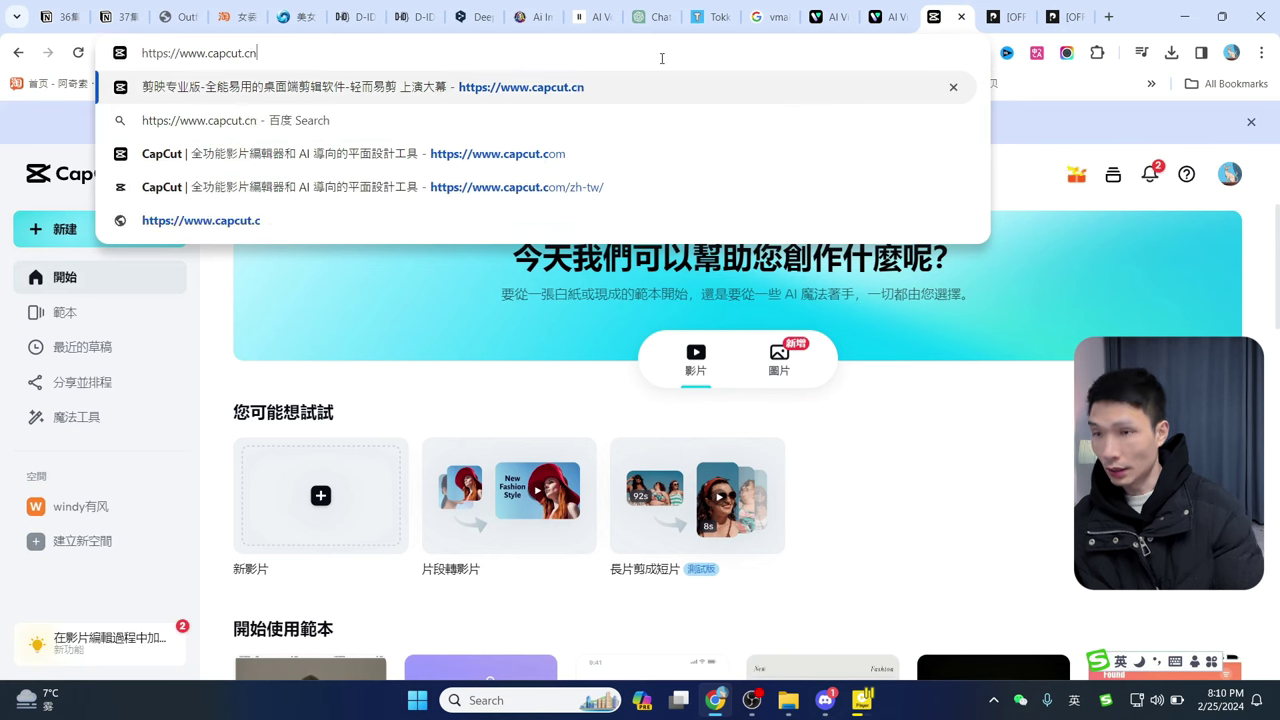
{"action": "key", "text": "Return"}
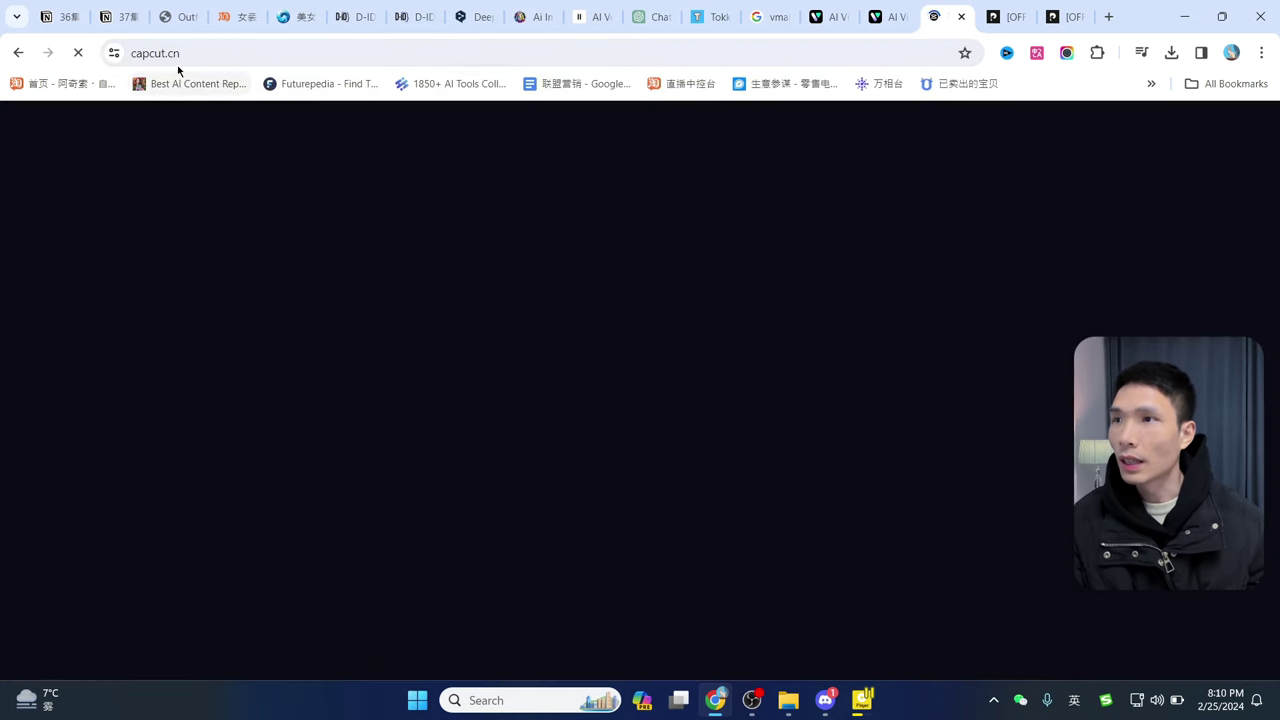
{"action": "left_click", "coordinate": [209, 53]}
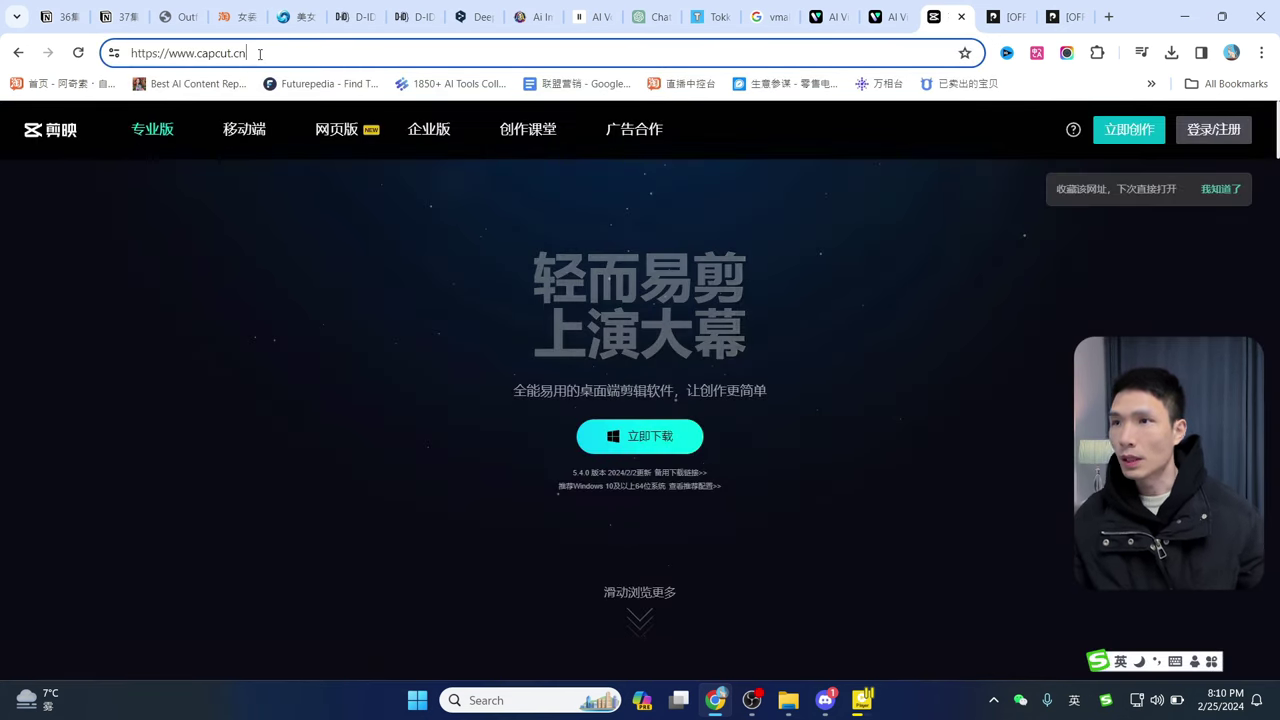
{"action": "key", "text": "BackSpace"}
{"action": "type", "text": "om"}
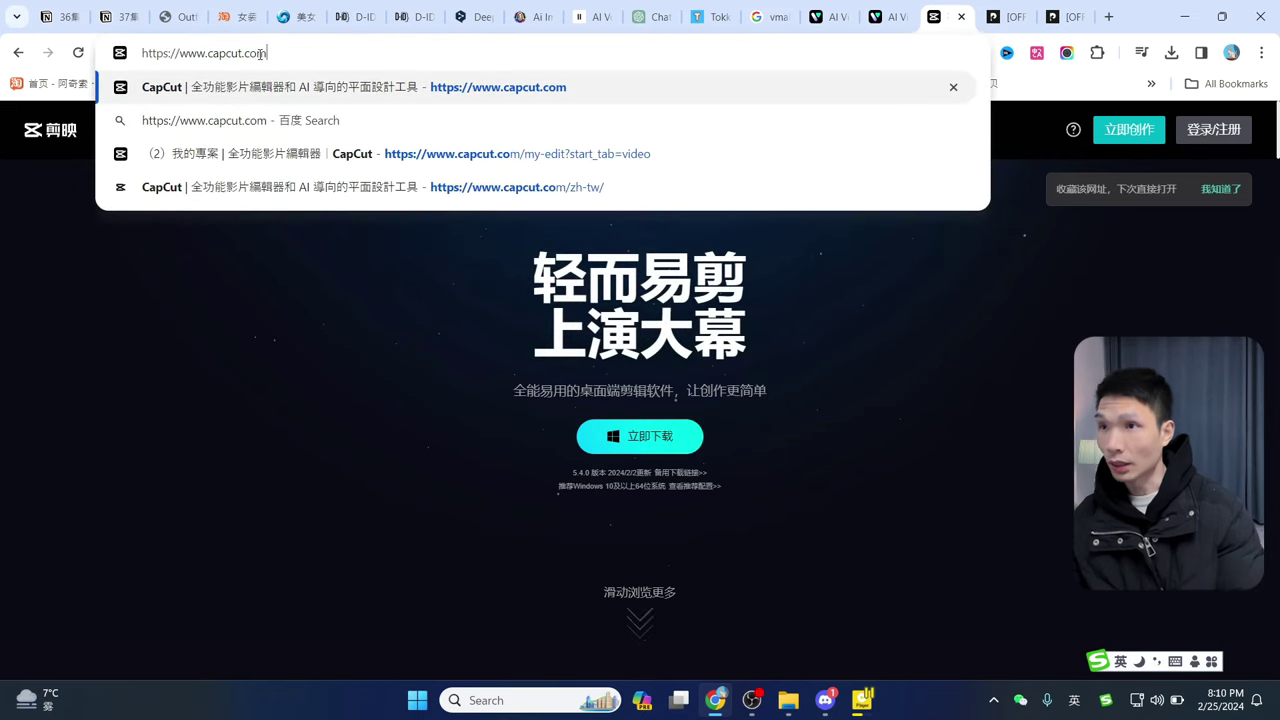
{"action": "key", "text": "Return"}
{"action": "left_click", "coordinate": [16, 52]}
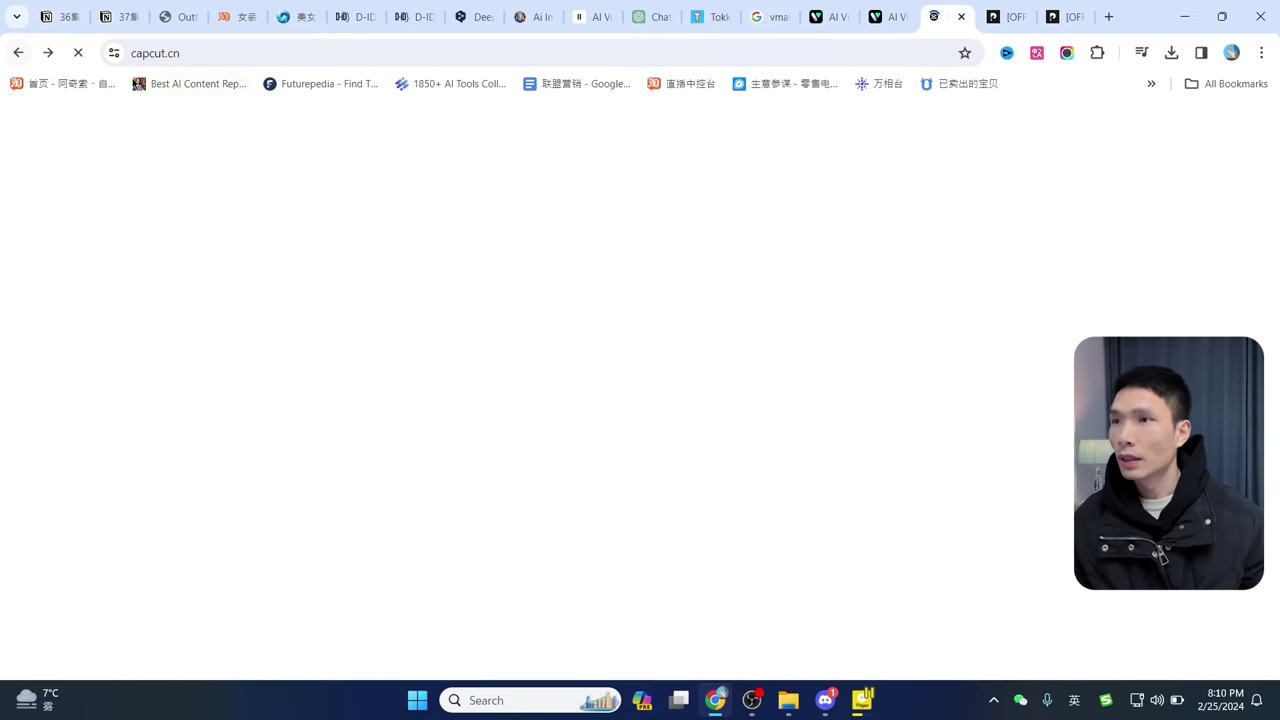
Change the address back to capcut.com and open the suggested my-edit workspace page
{"action": "left_click", "coordinate": [237, 50]}
{"action": "left_click", "coordinate": [261, 54]}
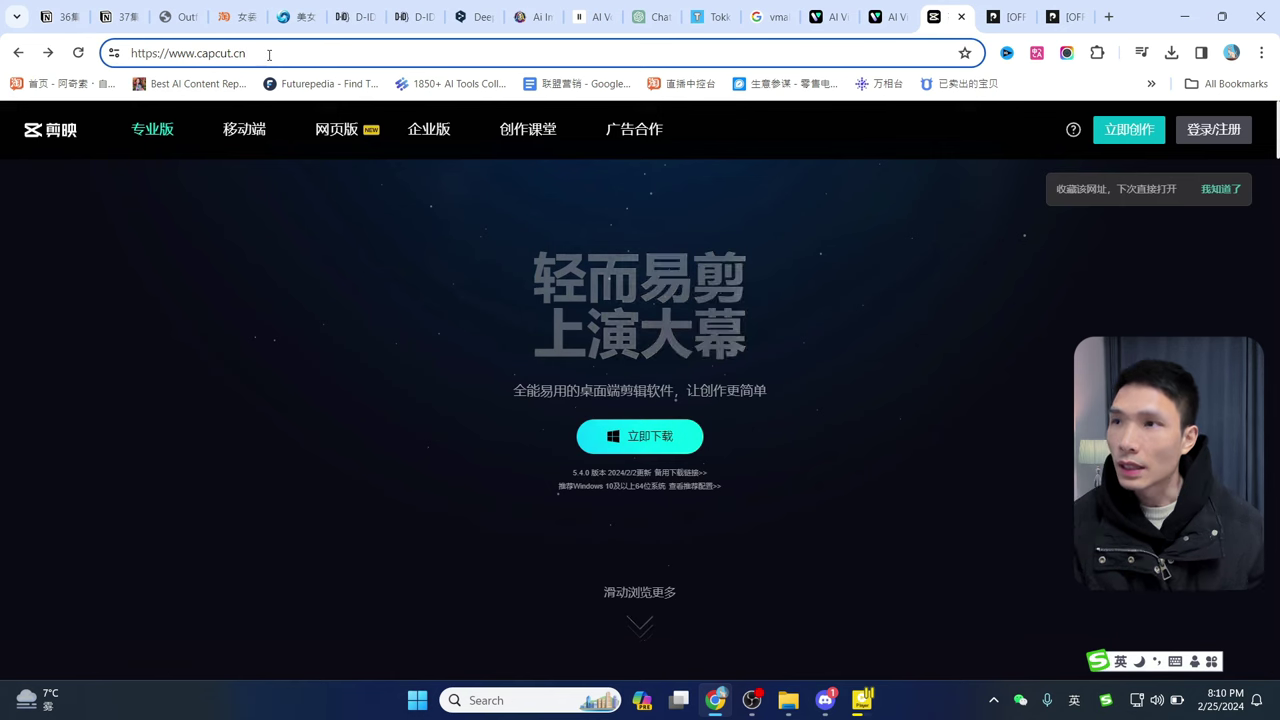
{"action": "key", "text": "BackSpace"}
{"action": "type", "text": "om"}
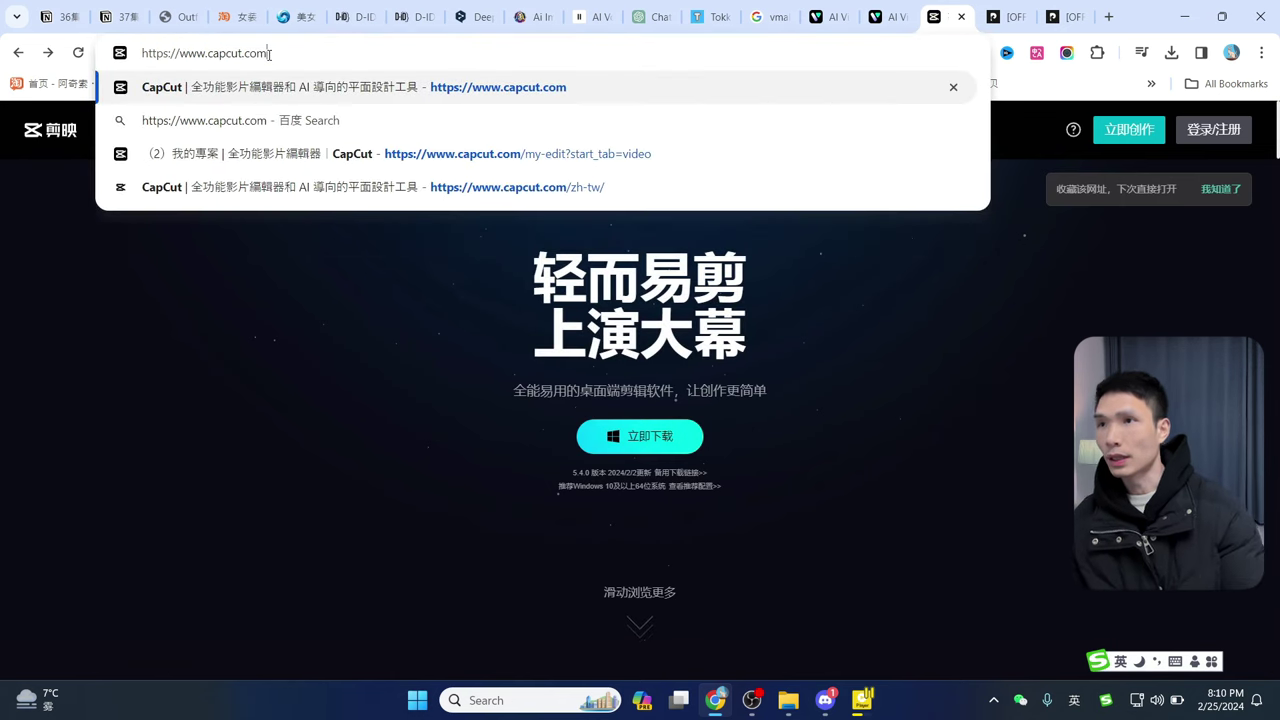
{"action": "left_click", "coordinate": [400, 153]}
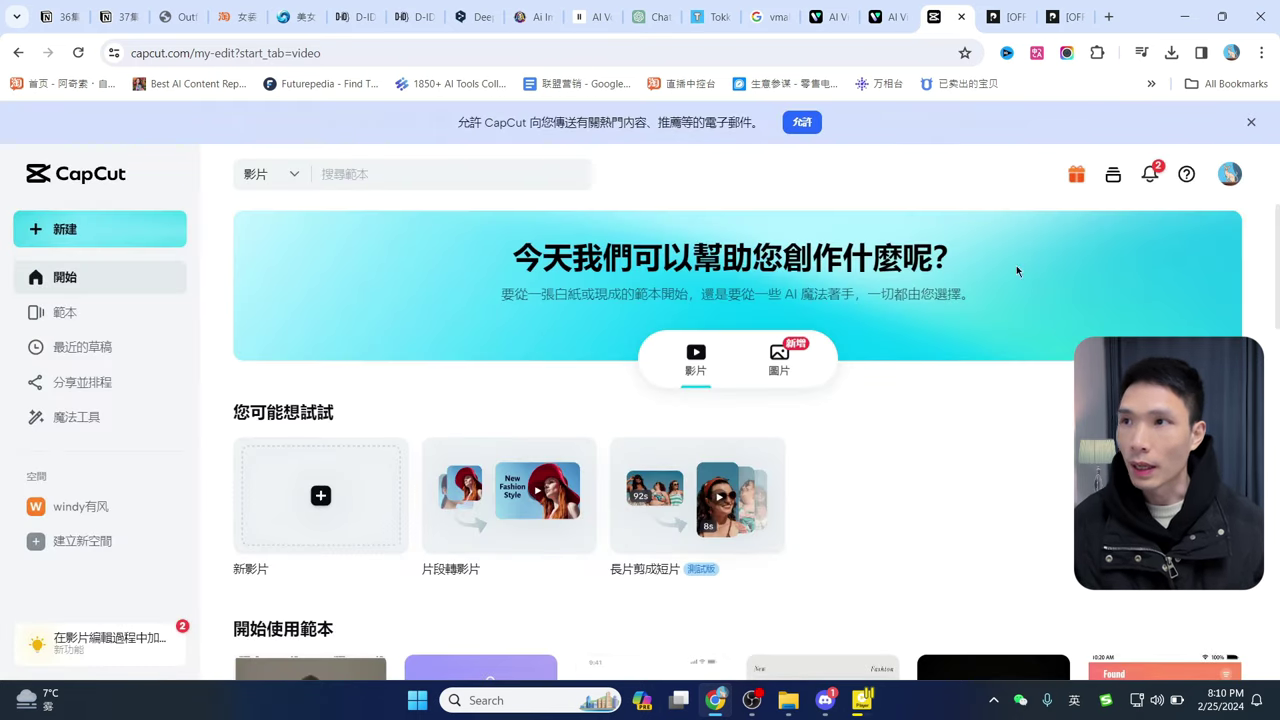
Create a new 9:16 video project in CapCut and upload 增强后Vmake-1708777872068.mp4 into it
{"action": "left_click", "coordinate": [69, 232]}
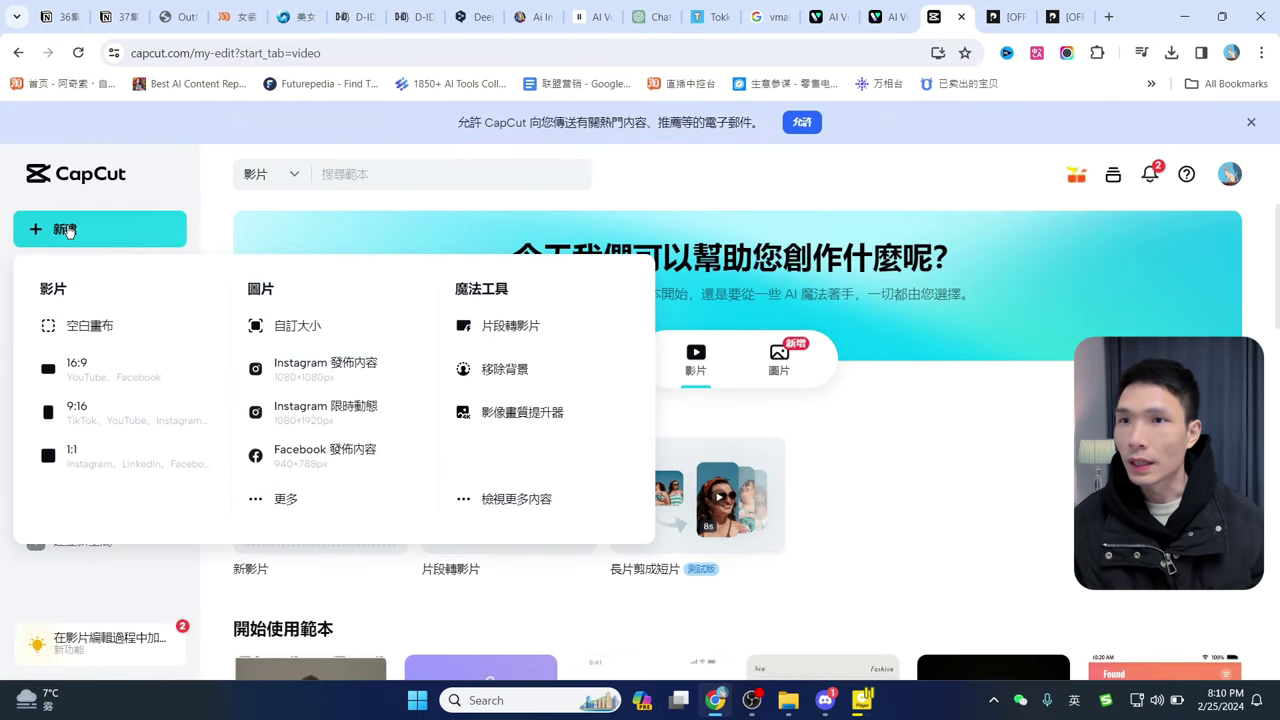
{"action": "left_click", "coordinate": [87, 417]}
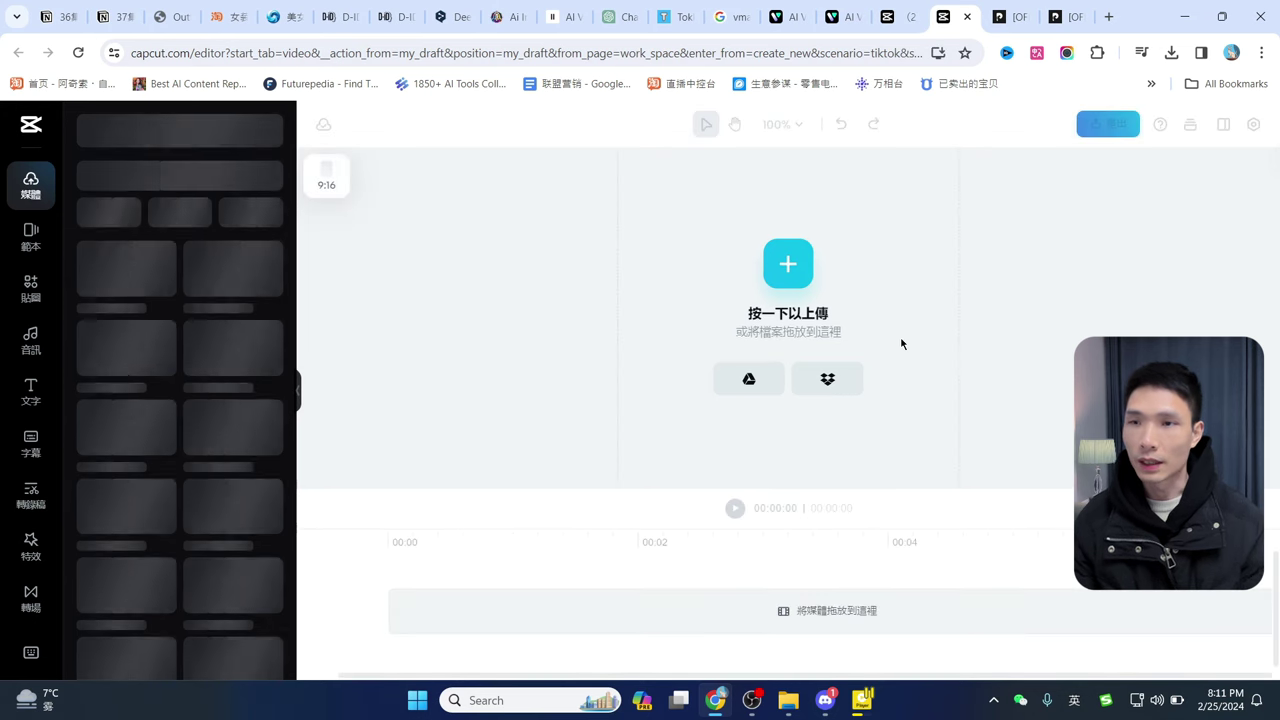
{"action": "left_click", "coordinate": [785, 267]}
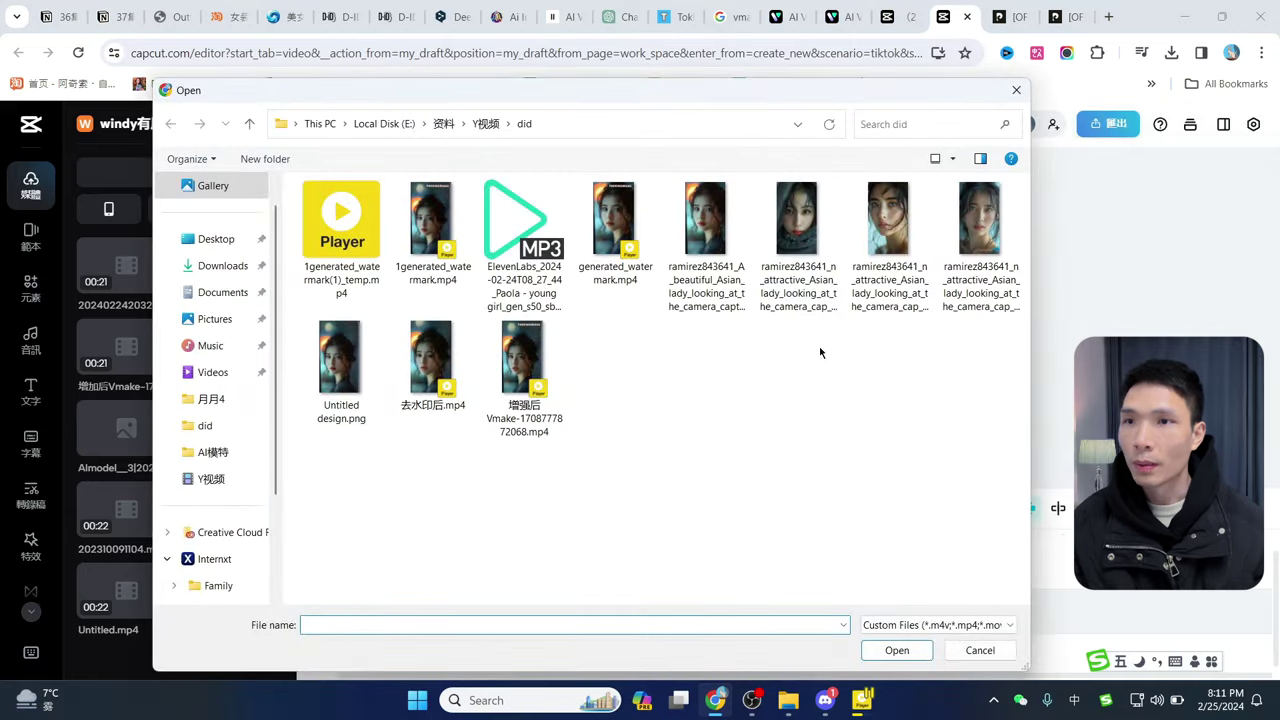
{"action": "left_click", "coordinate": [527, 360]}
{"action": "double_click", "coordinate": [527, 360]}
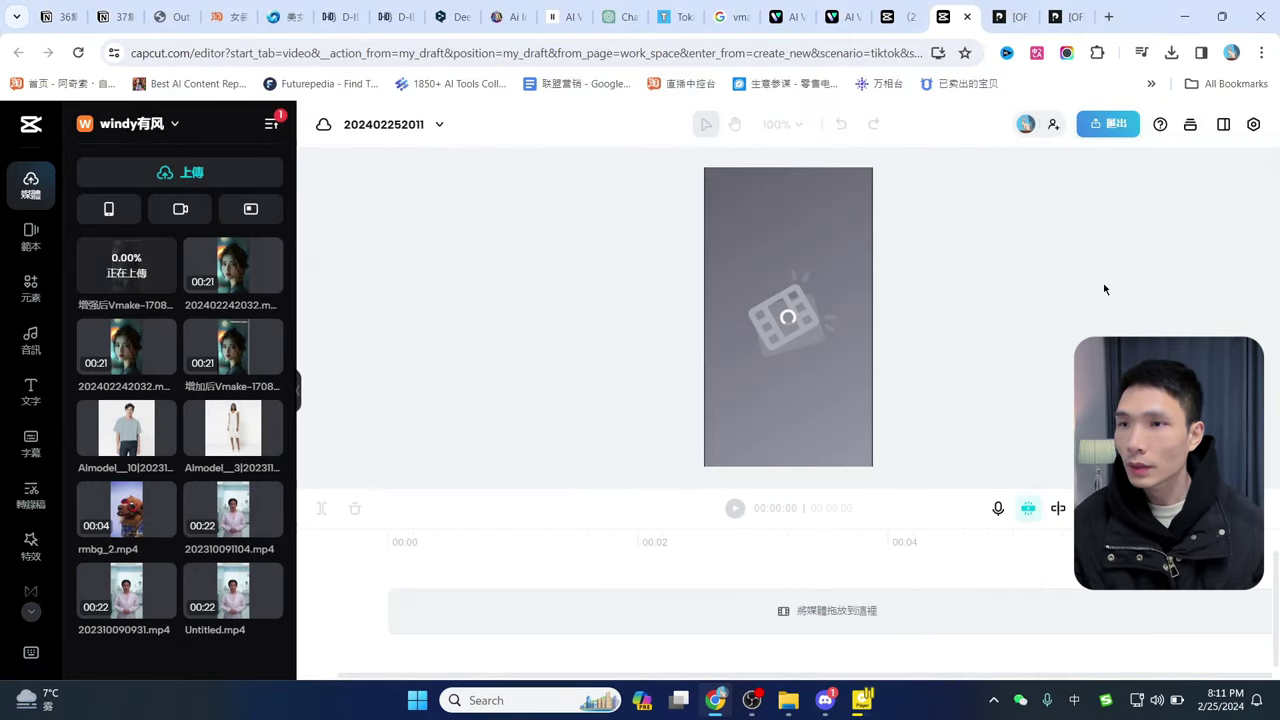
{"action": "left_click", "coordinate": [845, 290]}
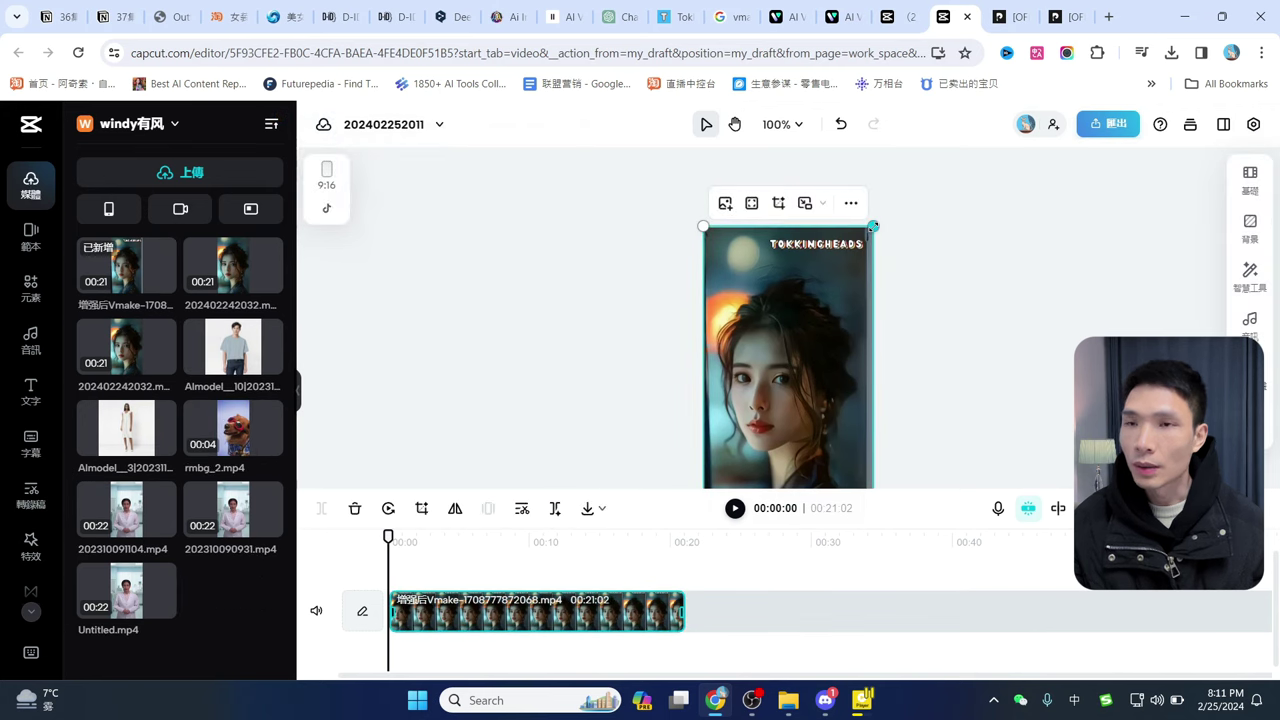
Enlarge the clip beyond the 9:16 frame so the Tokkingheads watermark is cropped out, then deselect it
{"action": "left_click_drag", "start_coordinate": [873, 227], "coordinate": [901, 199]}
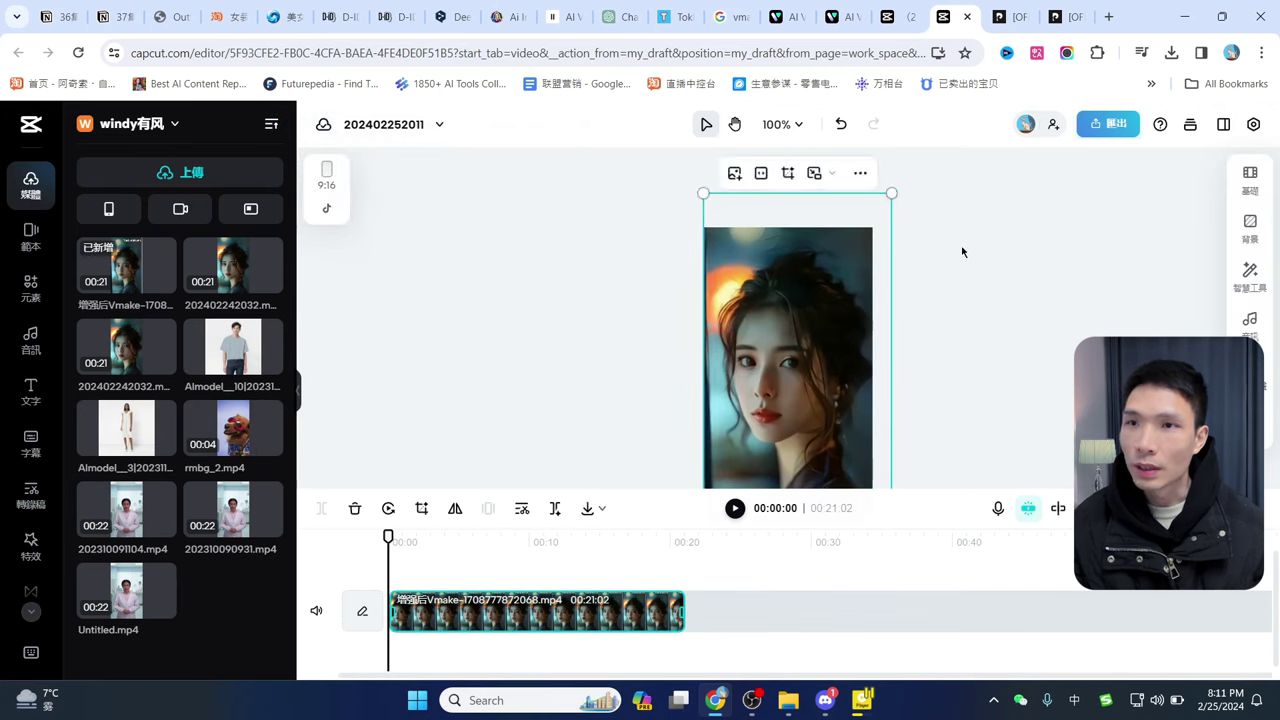
{"action": "scroll", "coordinate": [1017, 309], "scroll_direction": "down", "scroll_amount": 1}
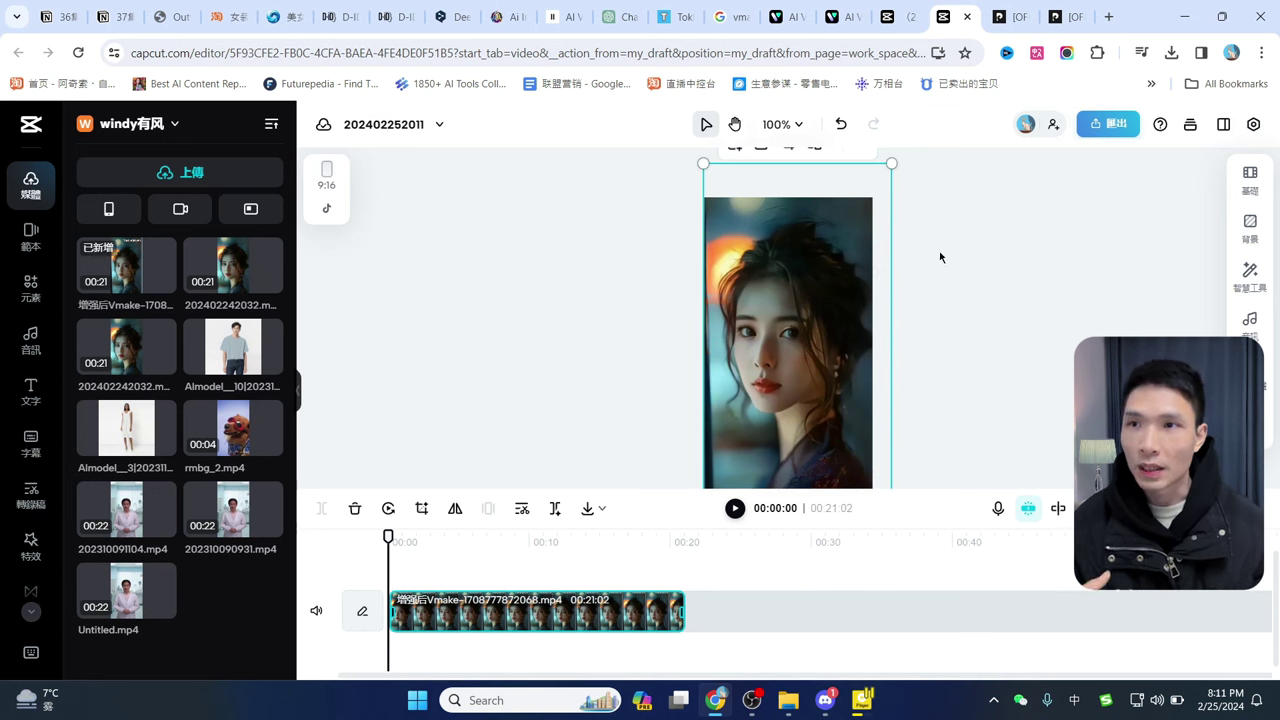
{"action": "left_click", "coordinate": [975, 299]}
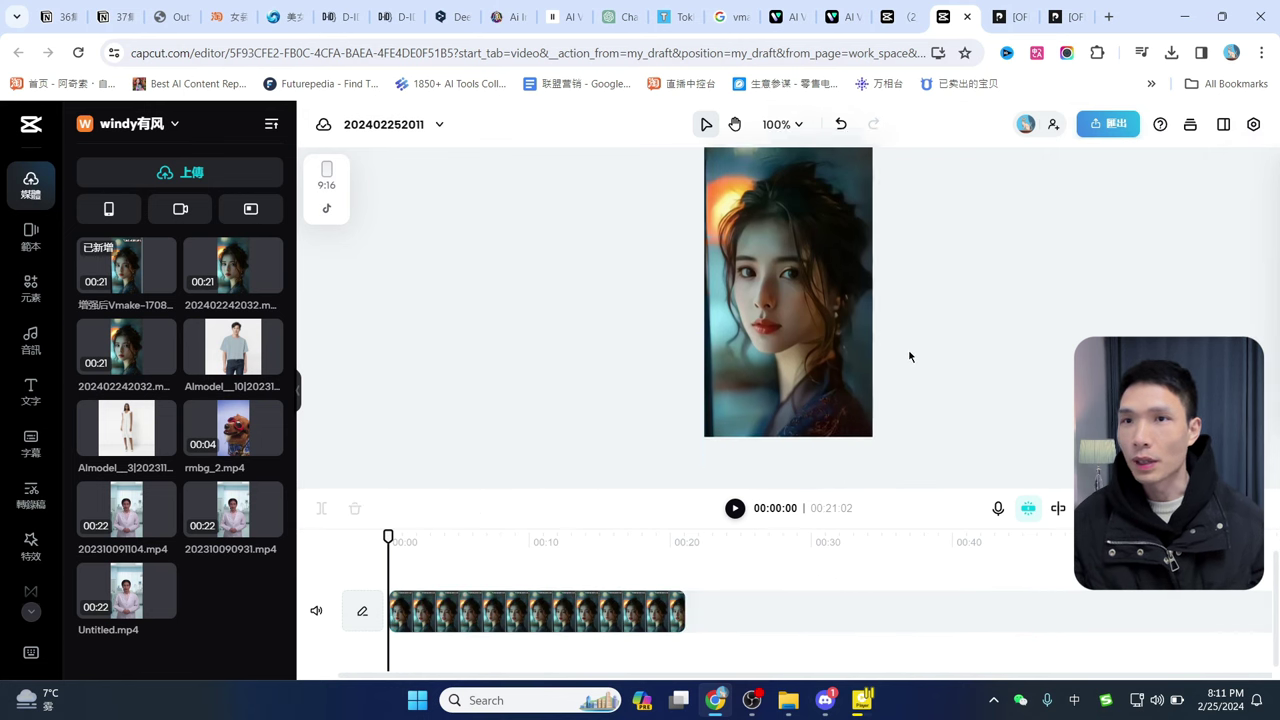
Preview the cropped video, check it full screen, then return to the editor and pause playback
{"action": "scroll", "coordinate": [908, 349], "scroll_direction": "down", "scroll_amount": 1}
{"action": "left_click", "coordinate": [734, 510]}
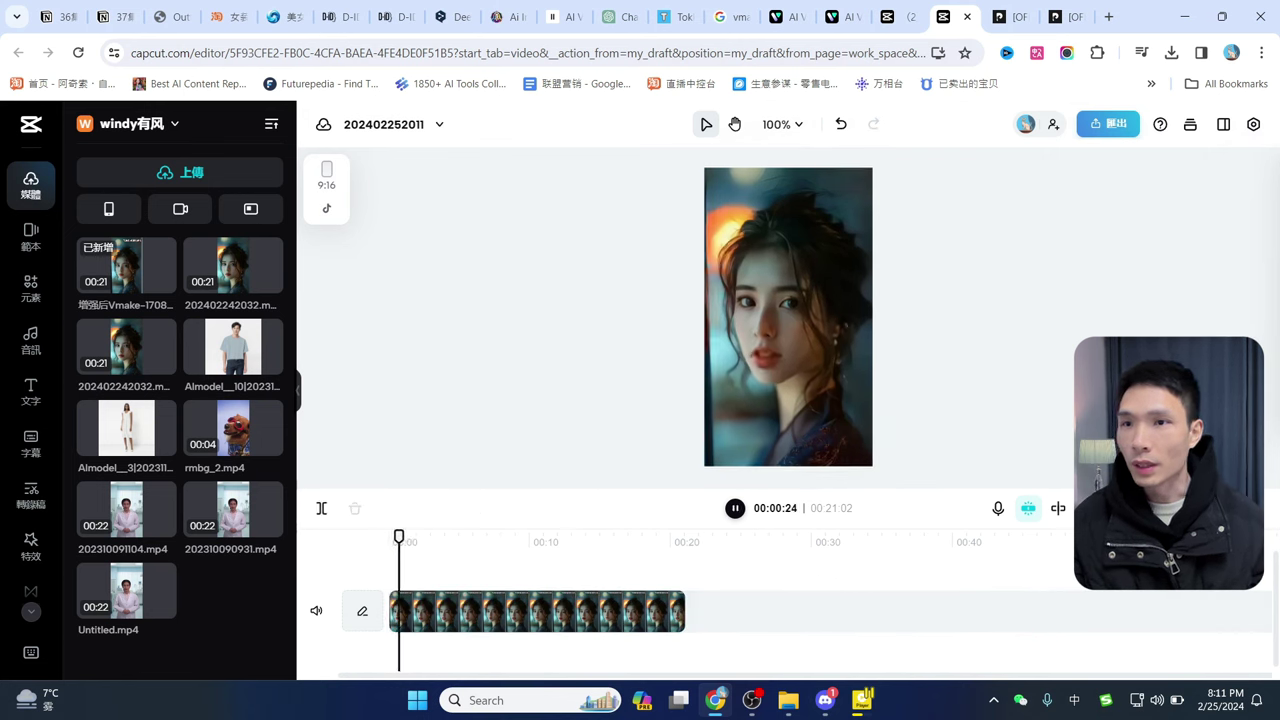
{"action": "left_click", "coordinate": [1058, 508]}
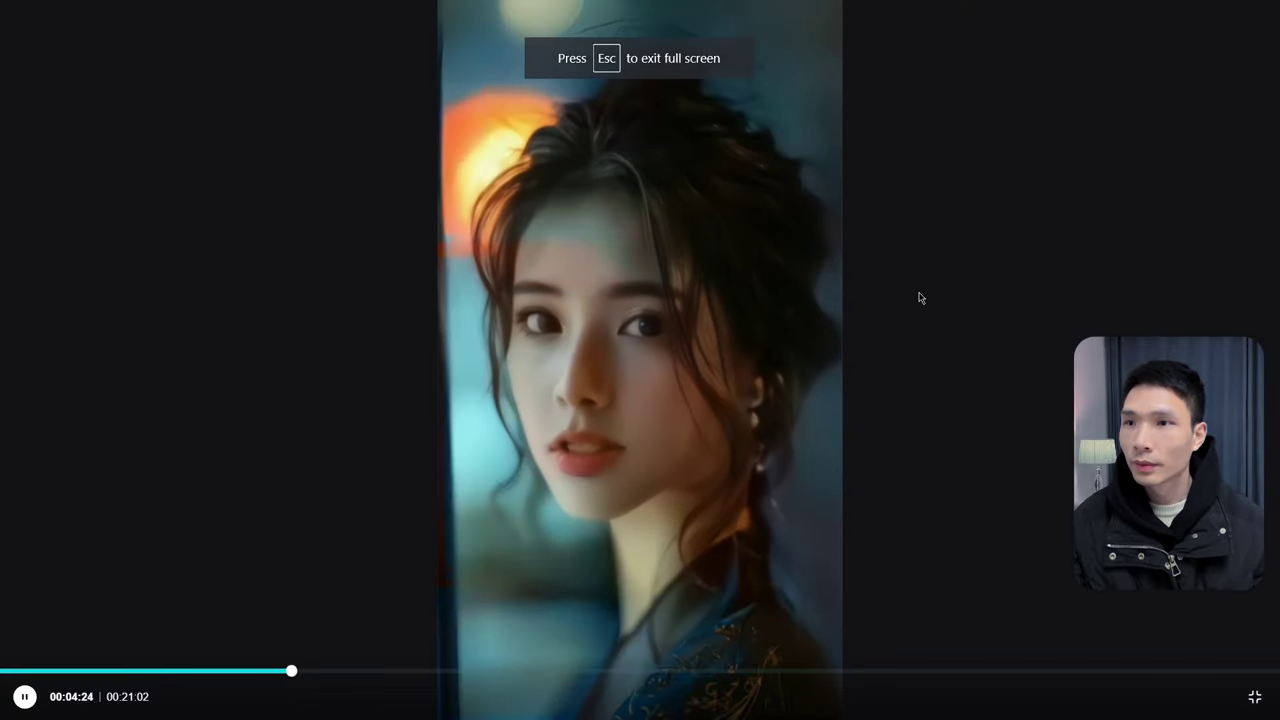
{"action": "key", "text": "Escape"}
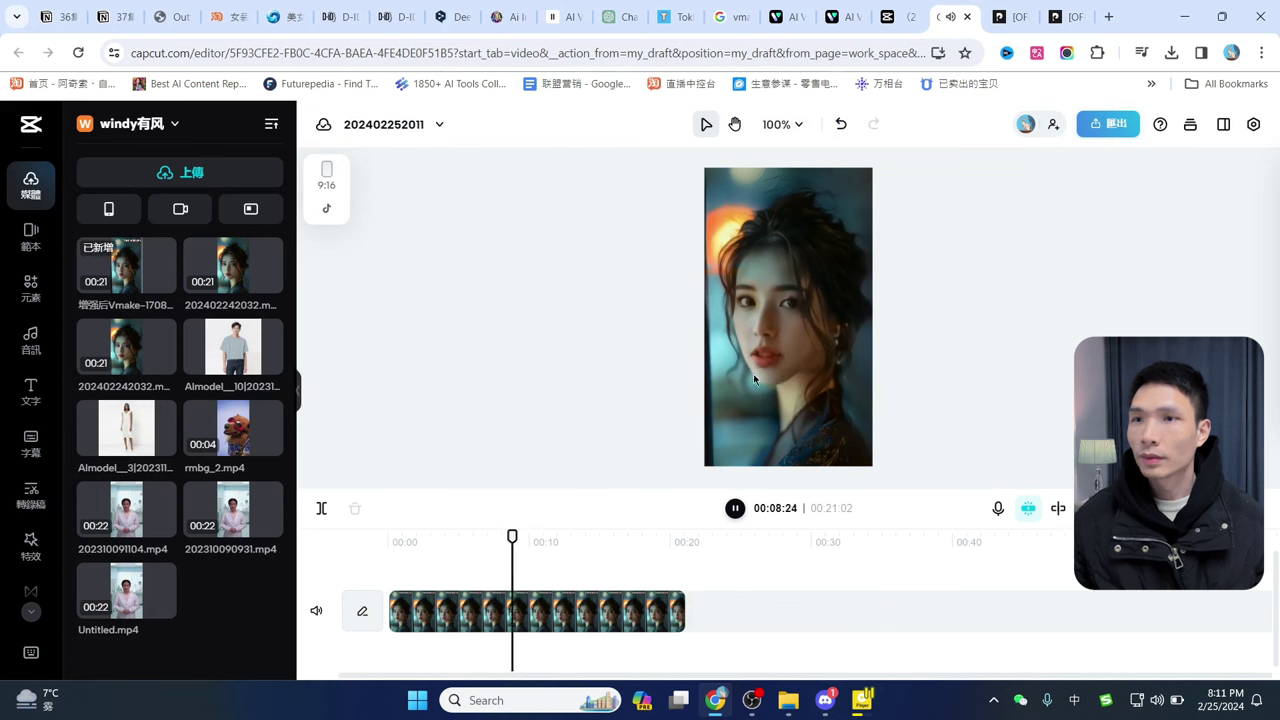
{"action": "left_click", "coordinate": [736, 509]}
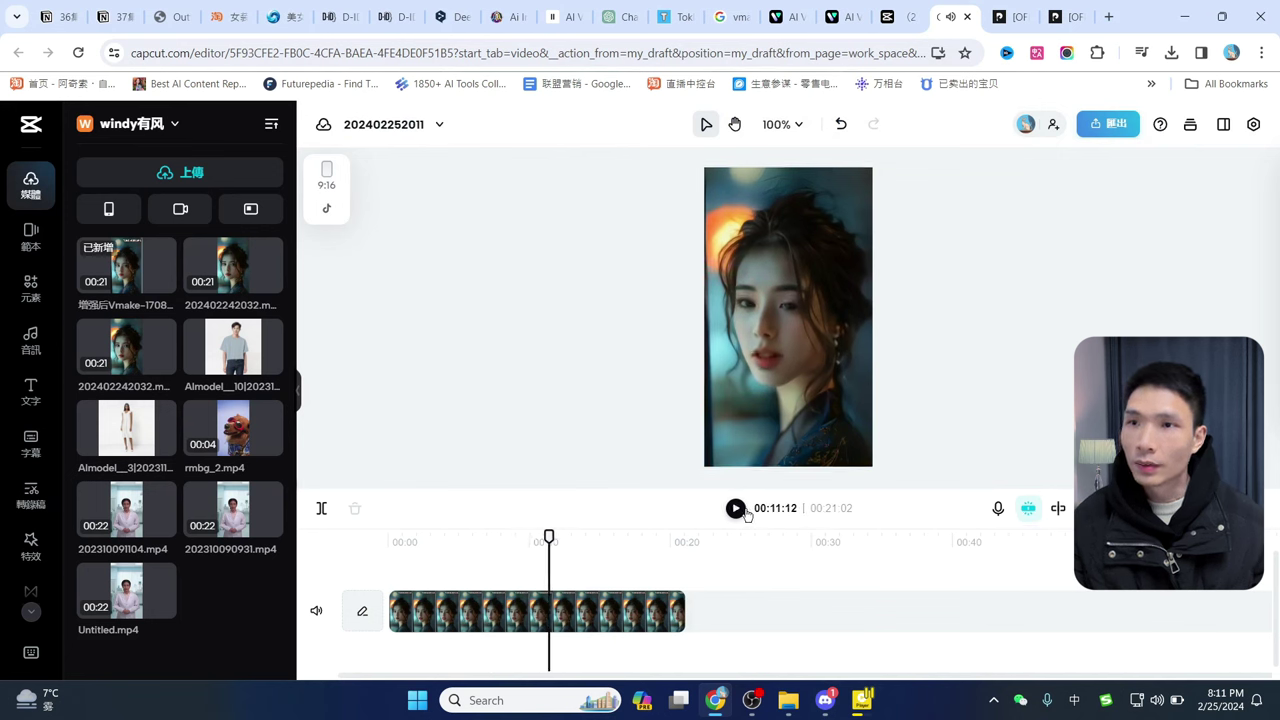
Export the video for download at 720p, recommended quality (建議畫質), 30fps and MP4 format
{"action": "left_click", "coordinate": [1118, 138]}
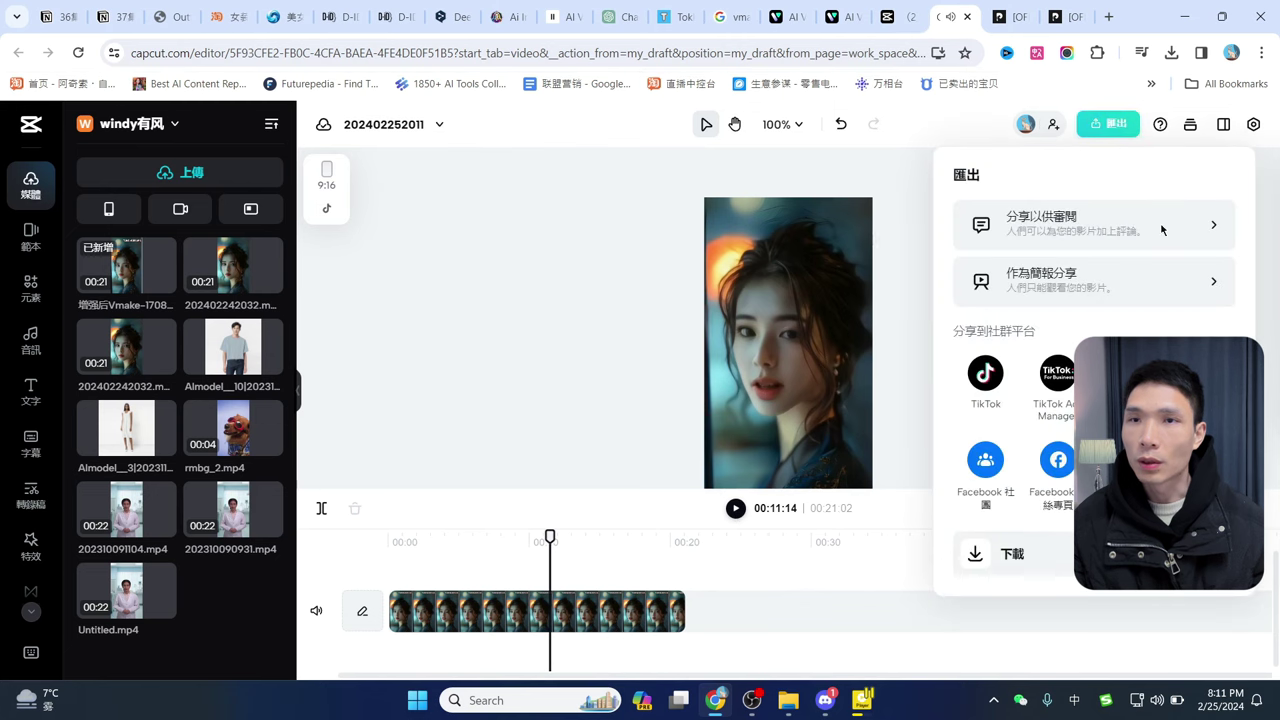
{"action": "left_click", "coordinate": [1029, 565]}
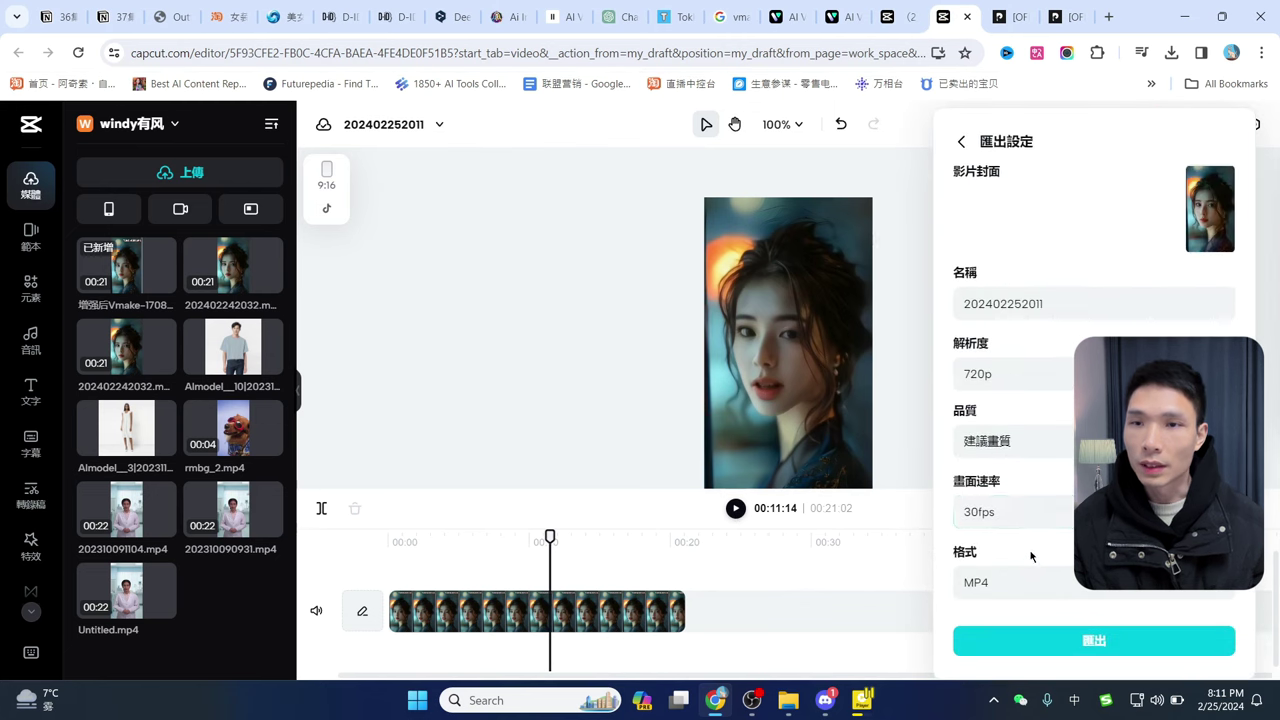
{"action": "left_click", "coordinate": [1038, 392]}
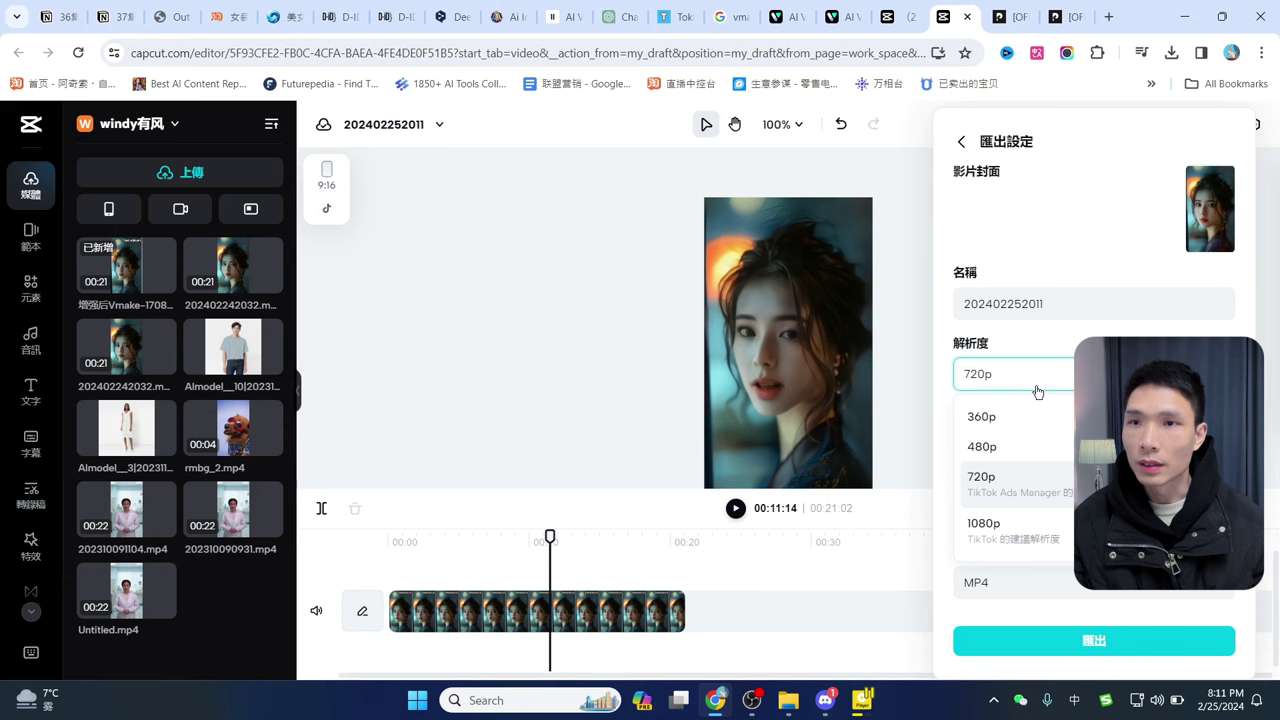
{"action": "left_click", "coordinate": [1053, 484]}
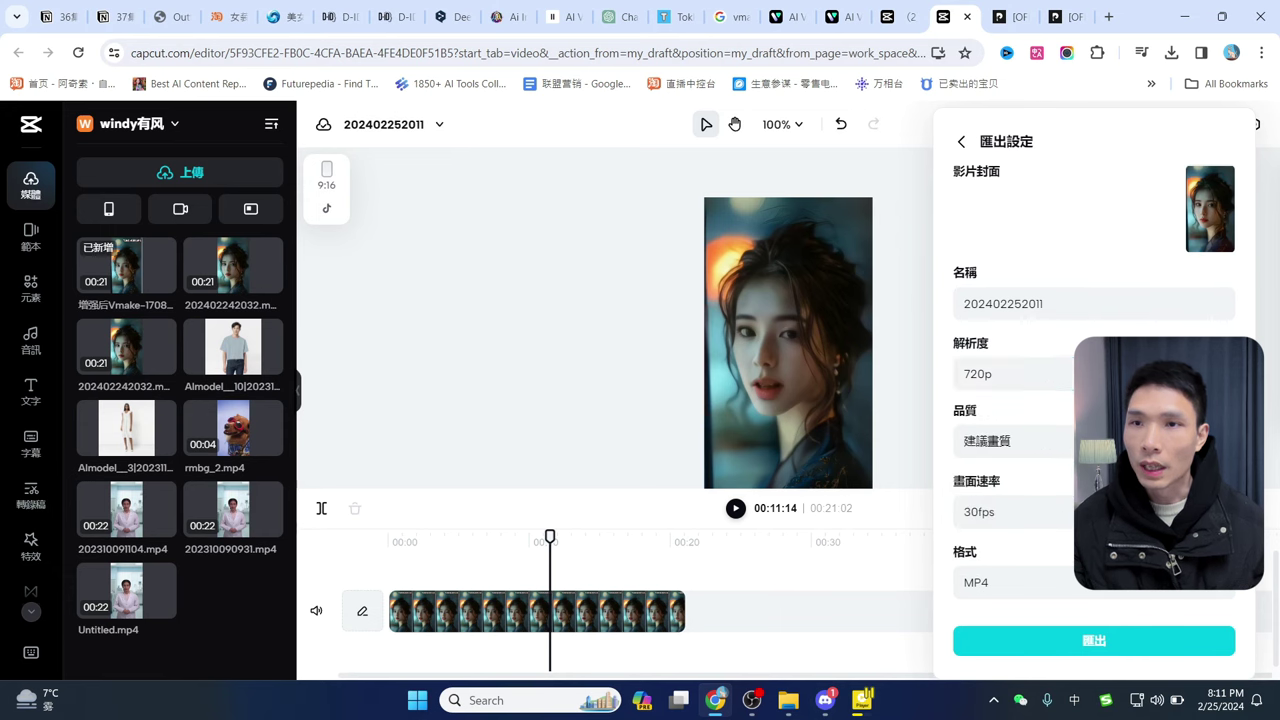
{"action": "left_click", "coordinate": [1081, 645]}
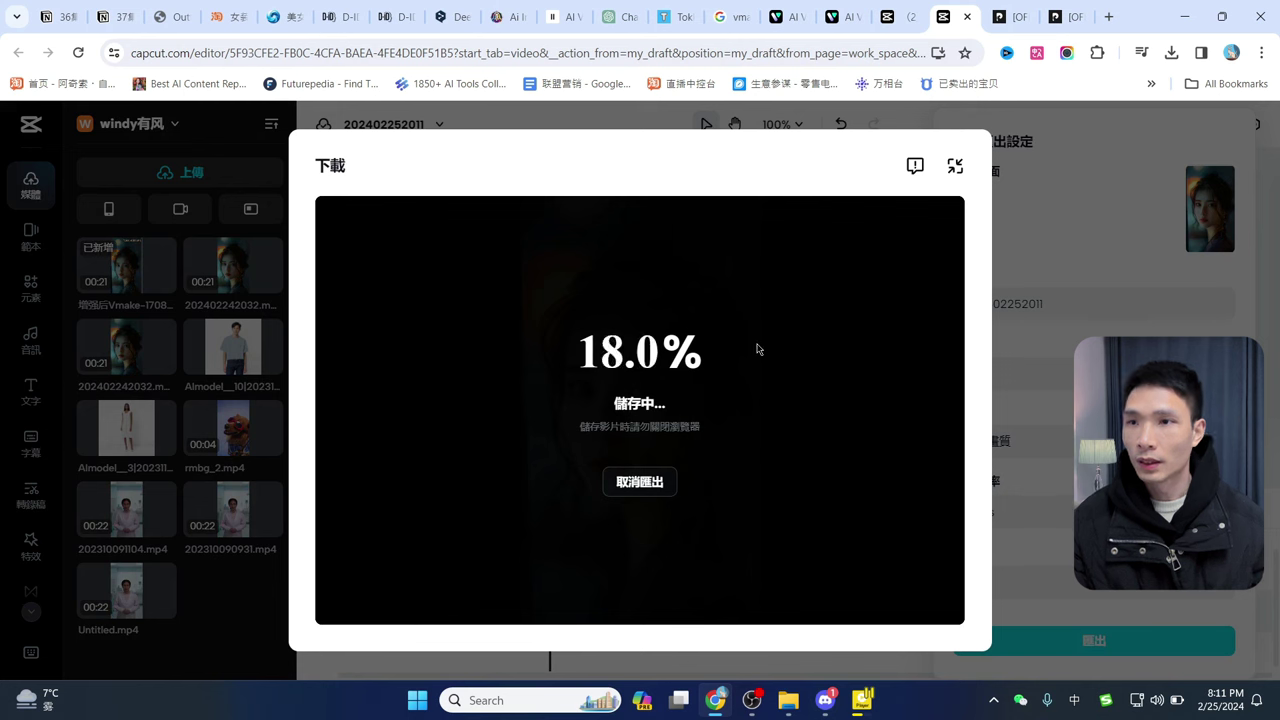